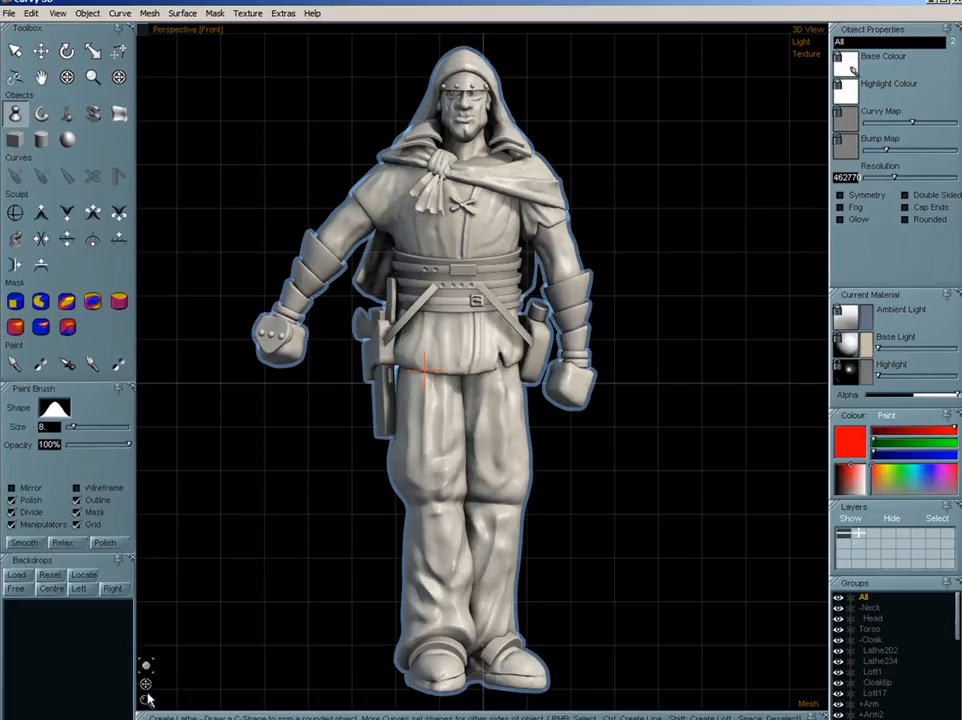
- Show layer 1 with the smooth base figure and hide layer 2 with the detailed figure
left_click_drag(146, 667, 155, 695)
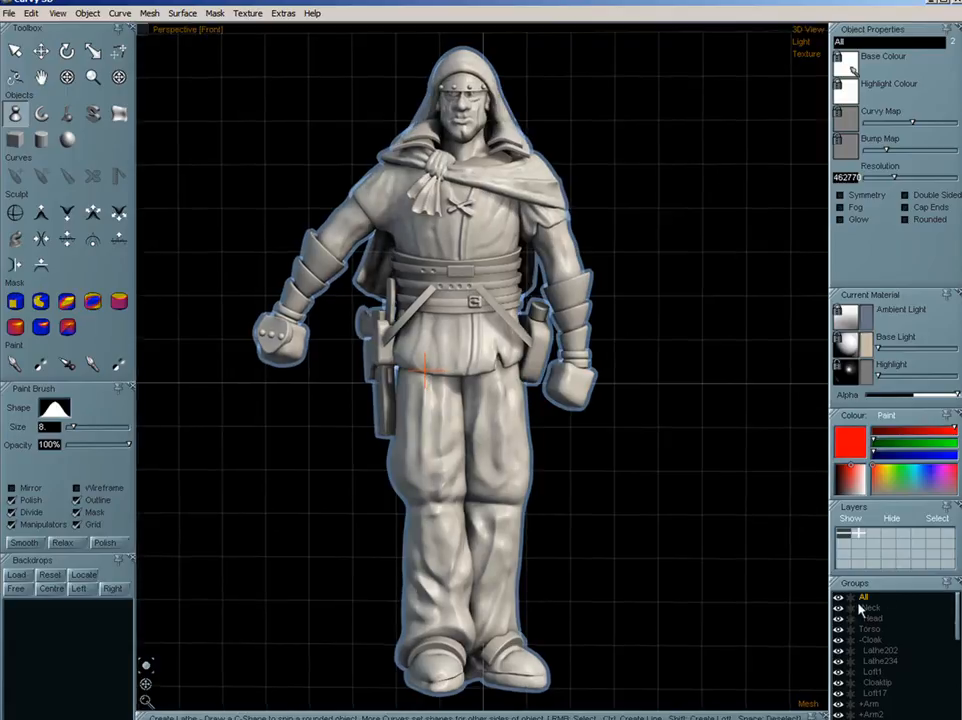
left_click(845, 541)
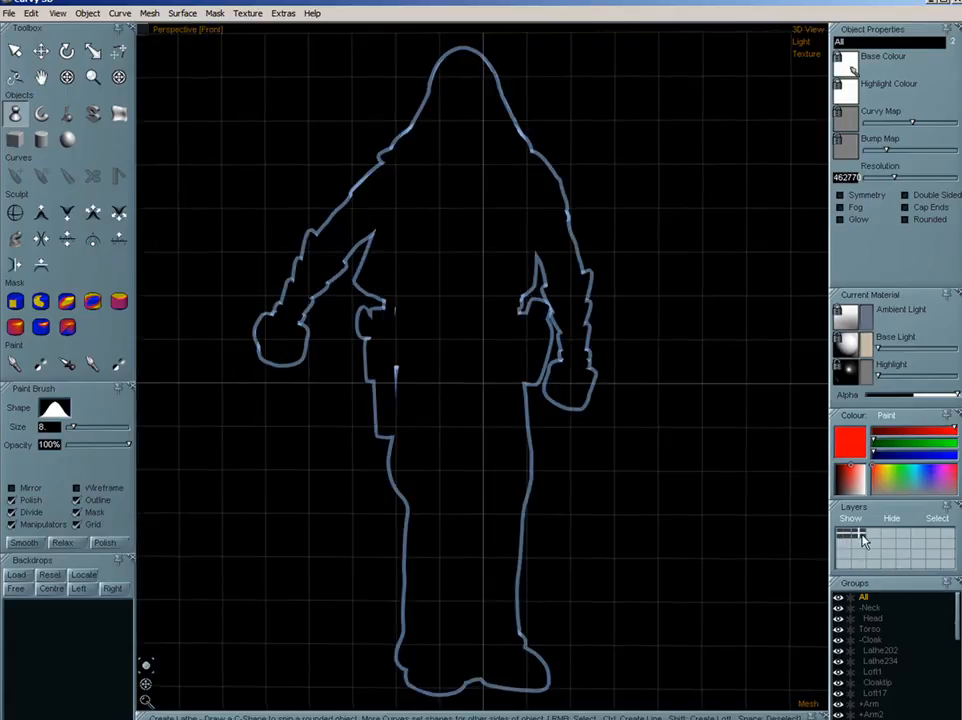
left_click(853, 541)
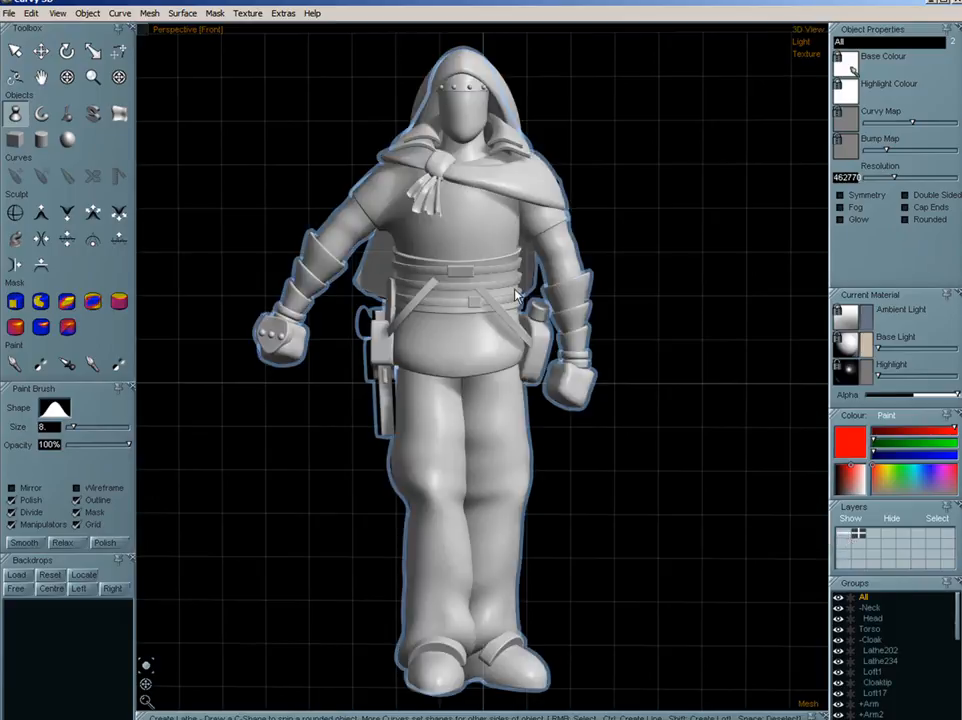
right_click(523, 486)
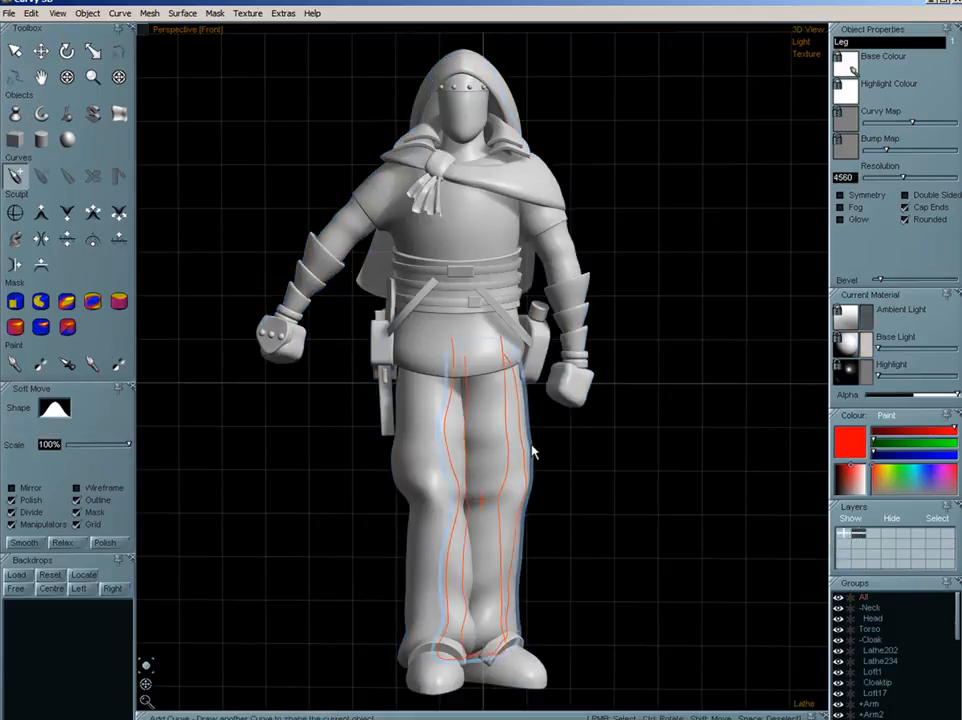
right_click(587, 463)
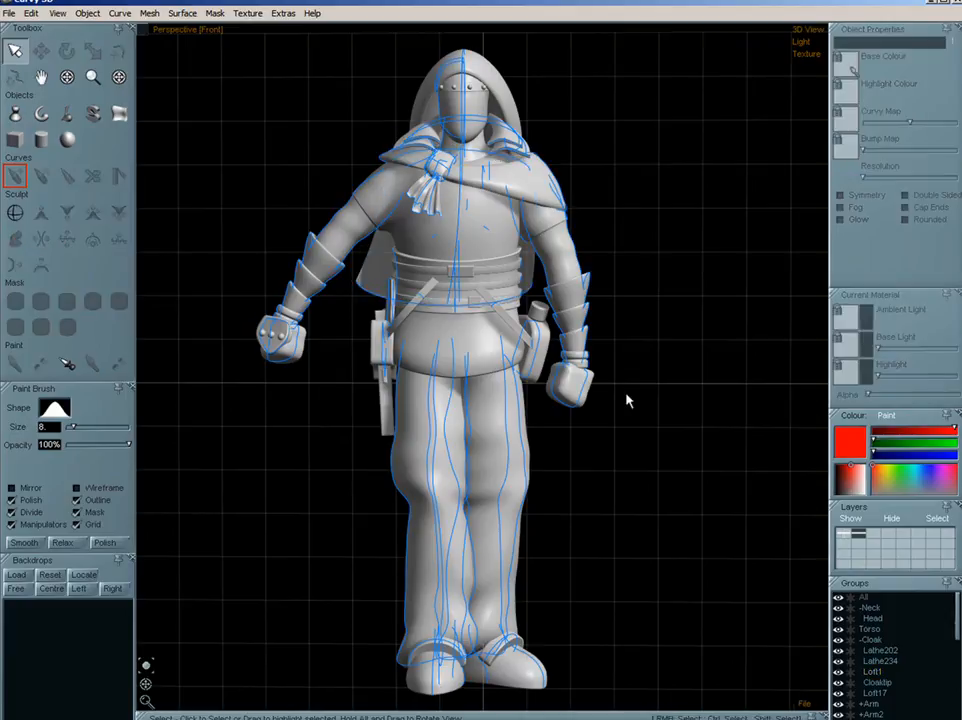
middle_click_drag(662, 412, 588, 402)
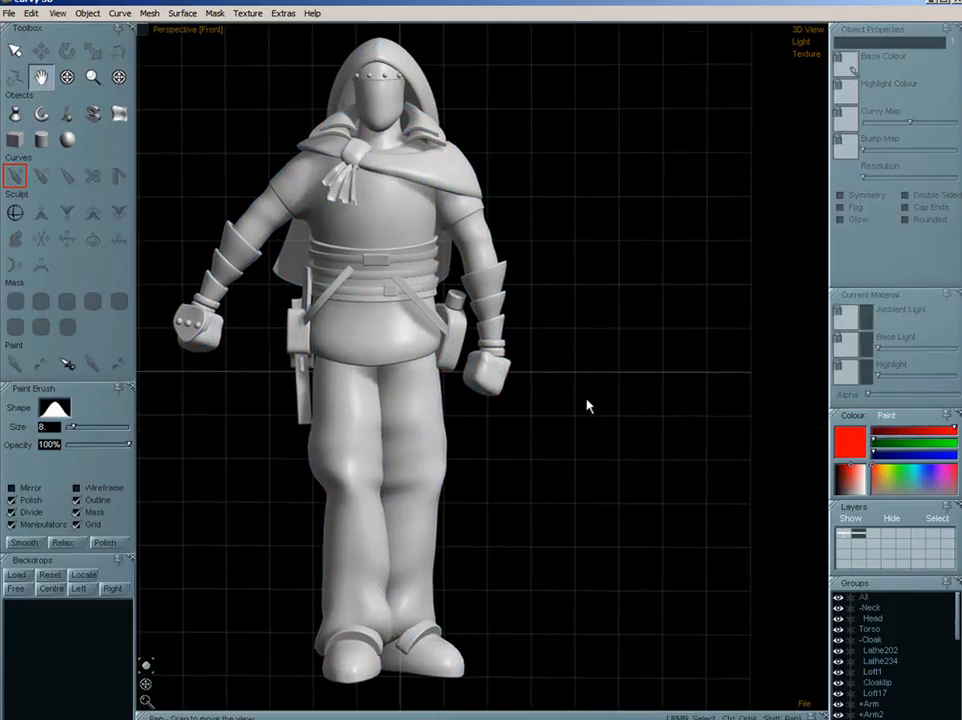
- Duplicate the figure's Torso mesh and place the copy in the empty space beside the figure
left_click(378, 350)
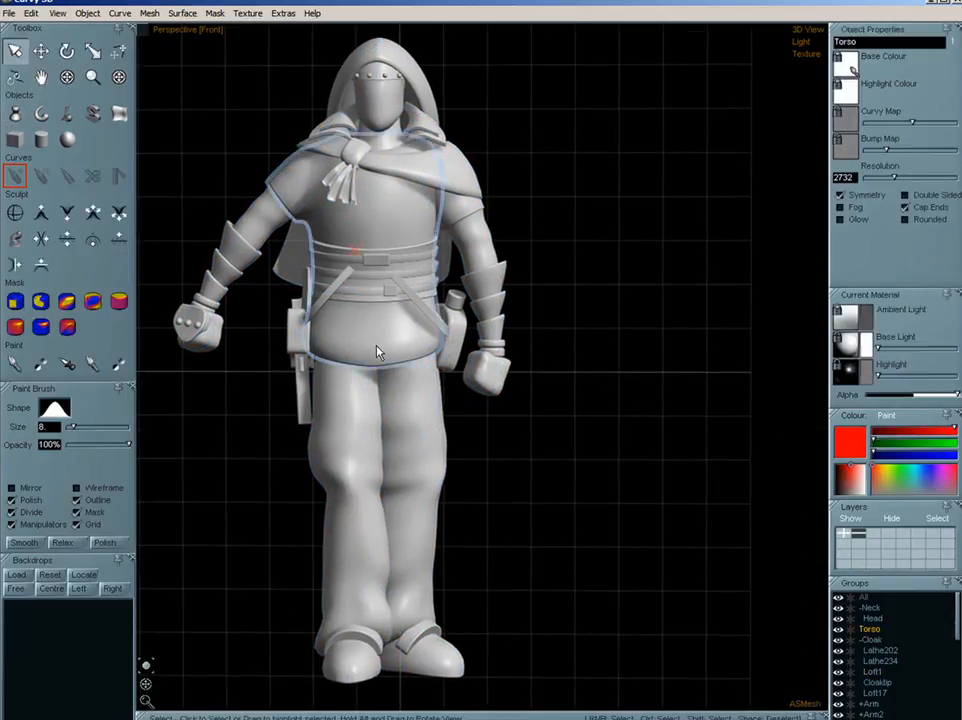
key("m")
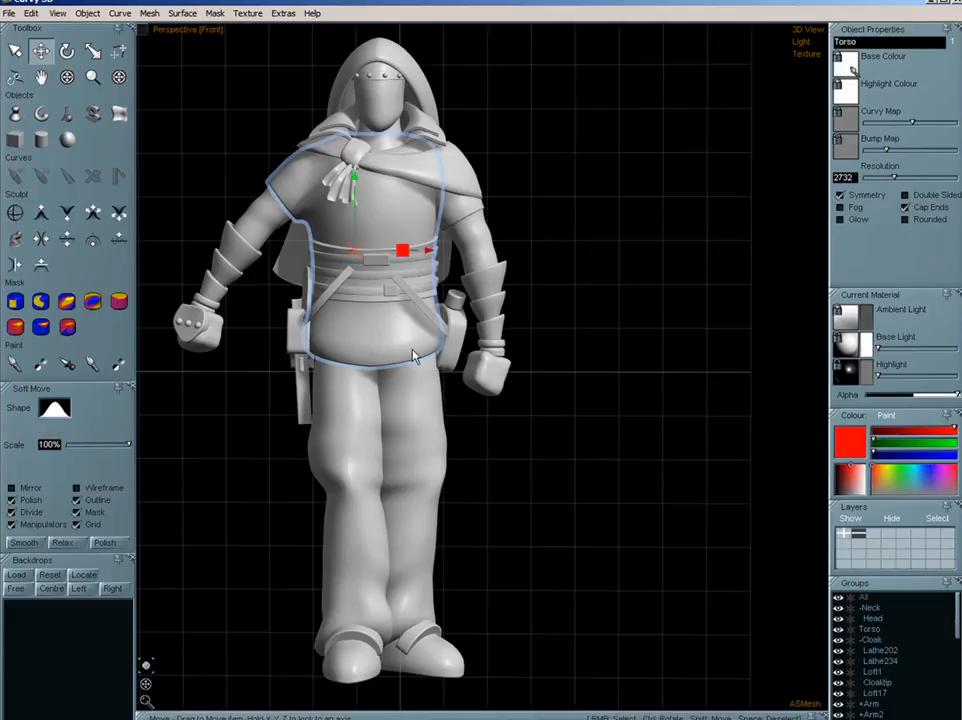
left_click_drag(414, 354, 659, 350)
middle_click_drag(672, 404, 548, 430)
- Assign the torso copy to layer 3 and hide the base figure on layer 1
left_click(875, 536)
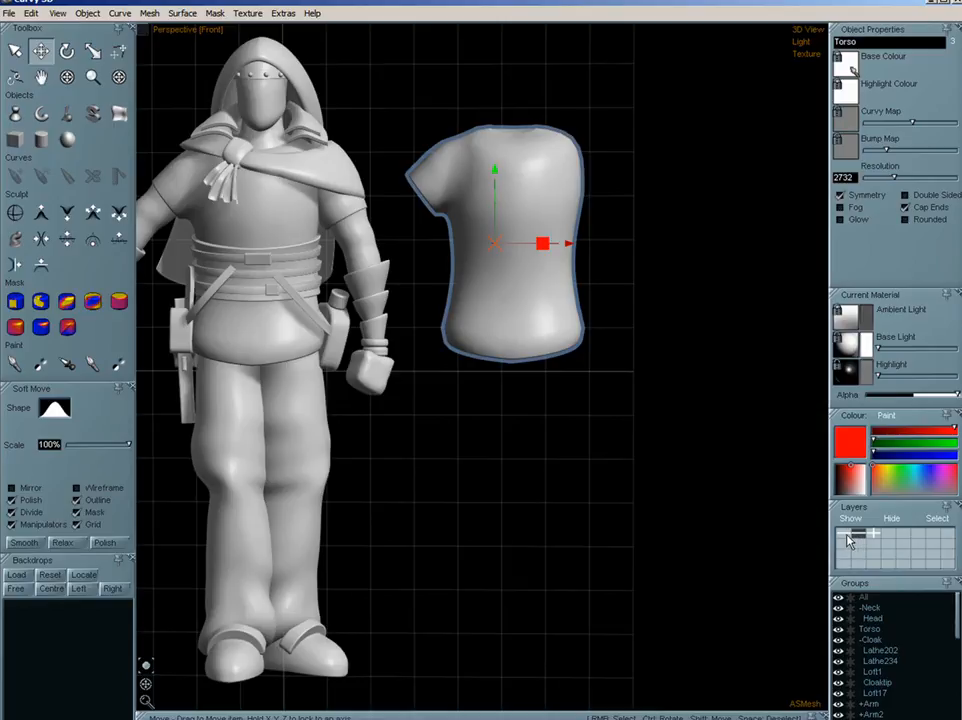
left_click(848, 536)
middle_click_drag(570, 328, 556, 350)
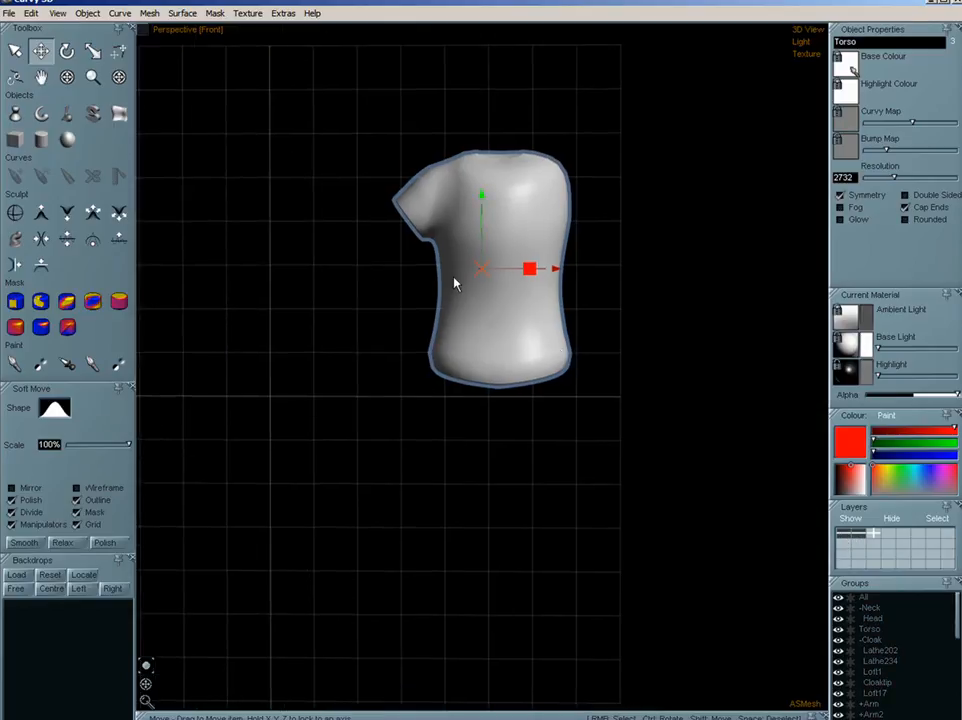
- Switch to the four-view layout and centre the torso copy's body on the vertical grid axis in the Front view
left_click_drag(481, 286, 258, 651)
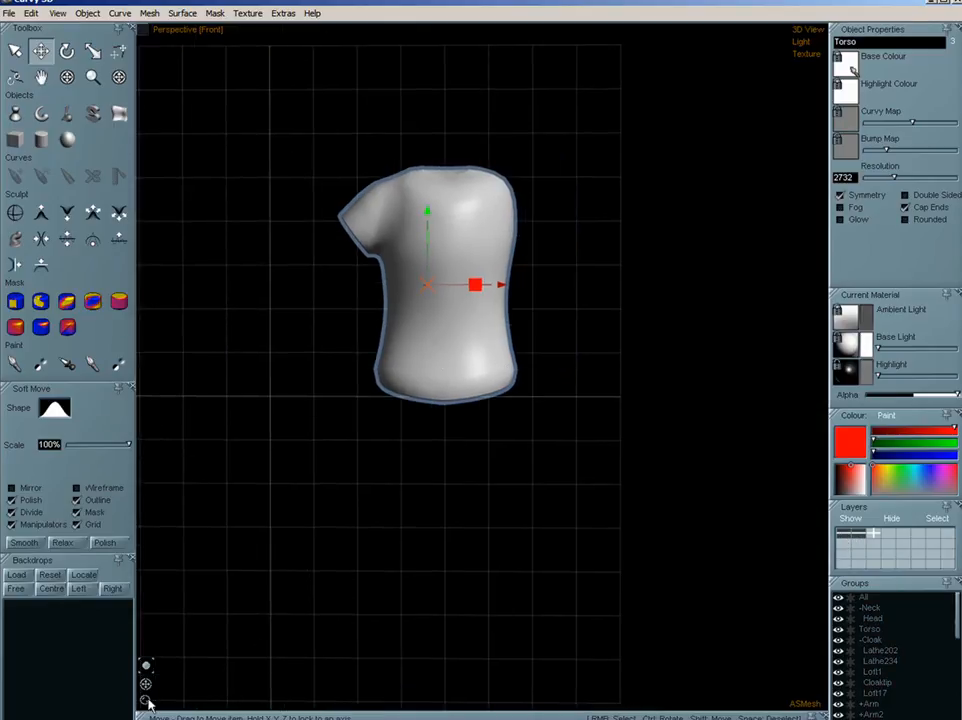
mouse_move(148, 705)
left_mouse_down()
mouse_move(17, 700)
mouse_move(273, 709)
mouse_move(55, 694)
mouse_move(161, 691)
mouse_move(151, 693)
left_mouse_up()
left_click_drag(468, 356, 268, 374)
left_click_drag(423, 440, 653, 429, "shift")
left_click_drag(572, 440, 403, 434)
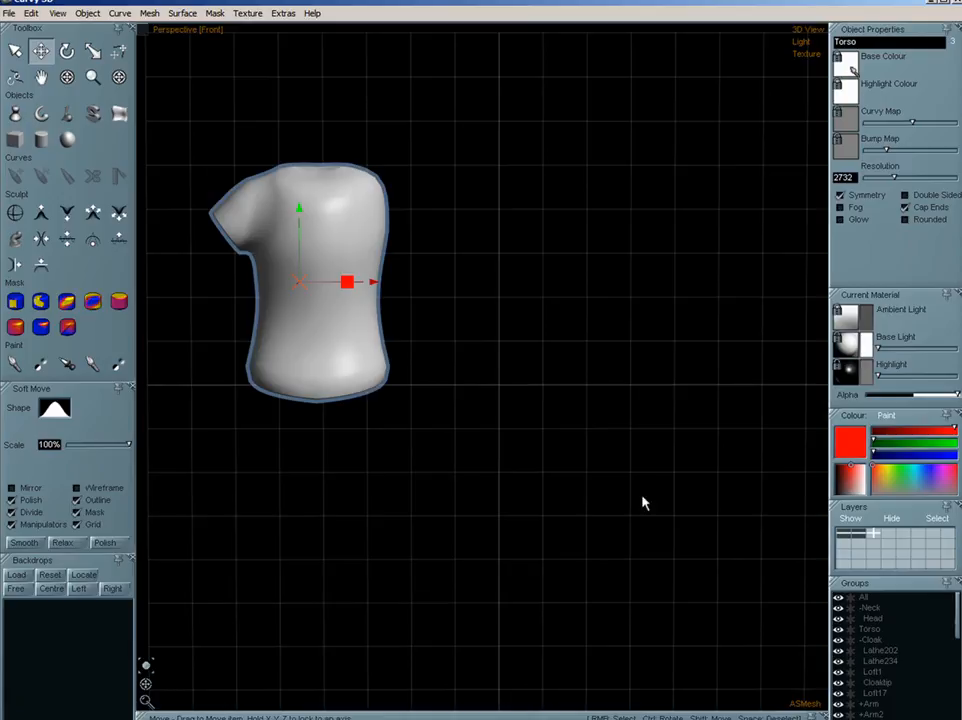
left_click(144, 32)
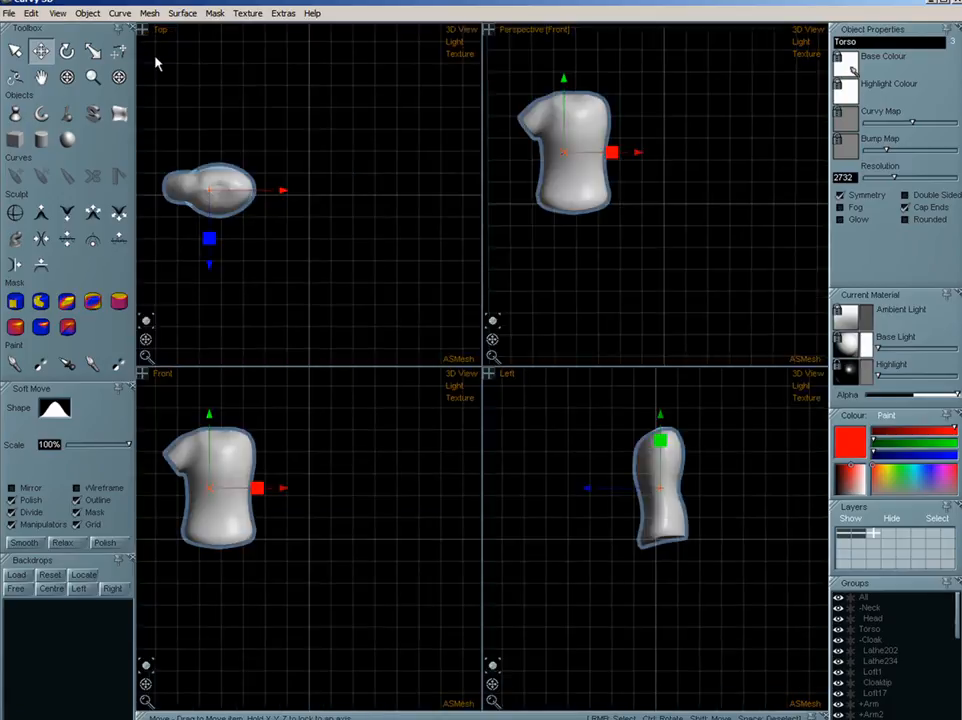
left_click_drag(208, 522, 301, 531)
- Darken the torso copy's base light colour to mid grey and deselect the mesh
left_click(852, 485)
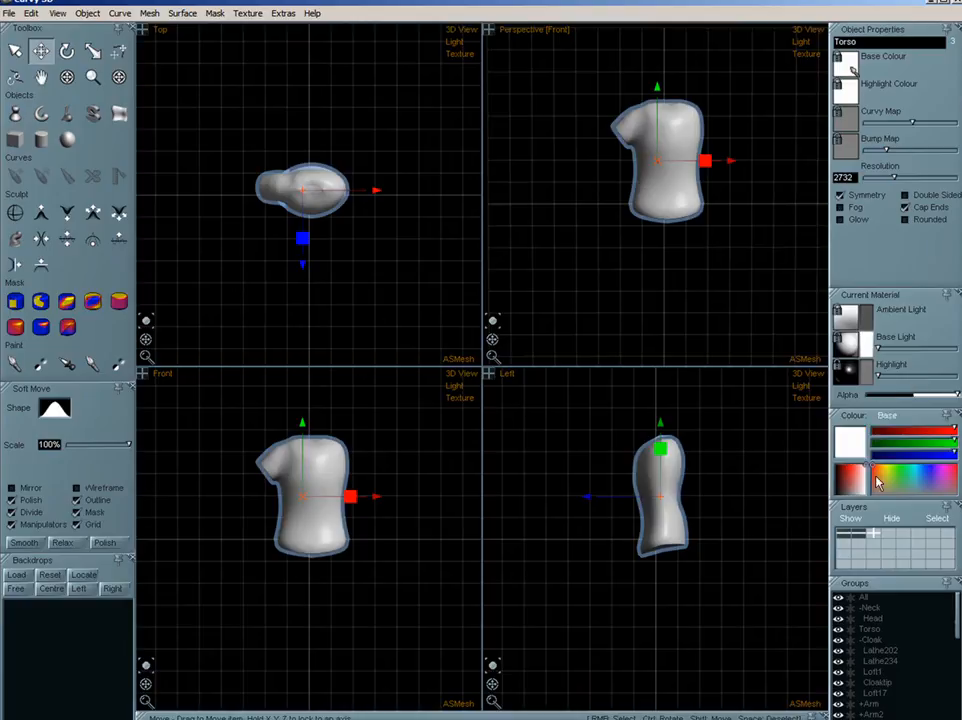
left_click_drag(855, 495, 850, 498)
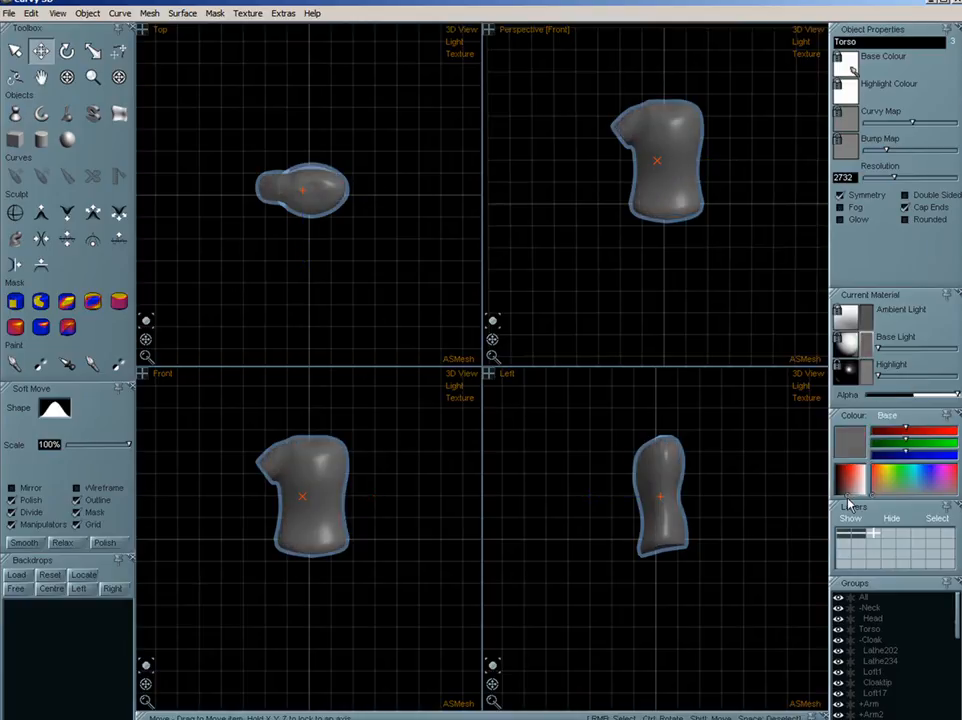
right_click(605, 629)
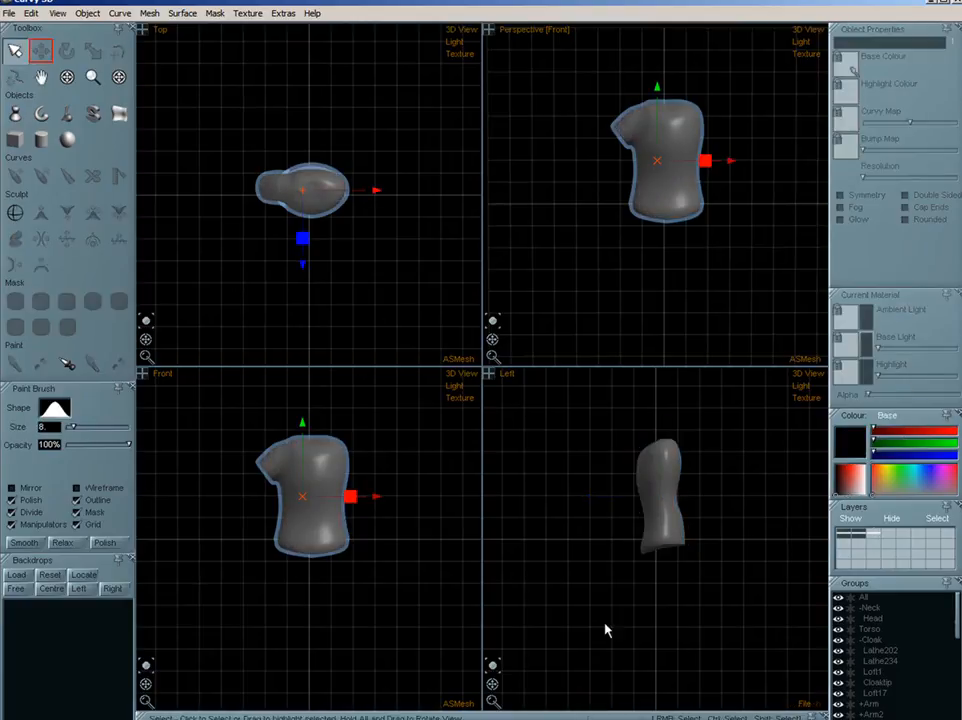
- Create a lathe by tracing the torso's chest-side profile from neck to hem in the Left view, and assign it to layer 4
left_click(15, 115)
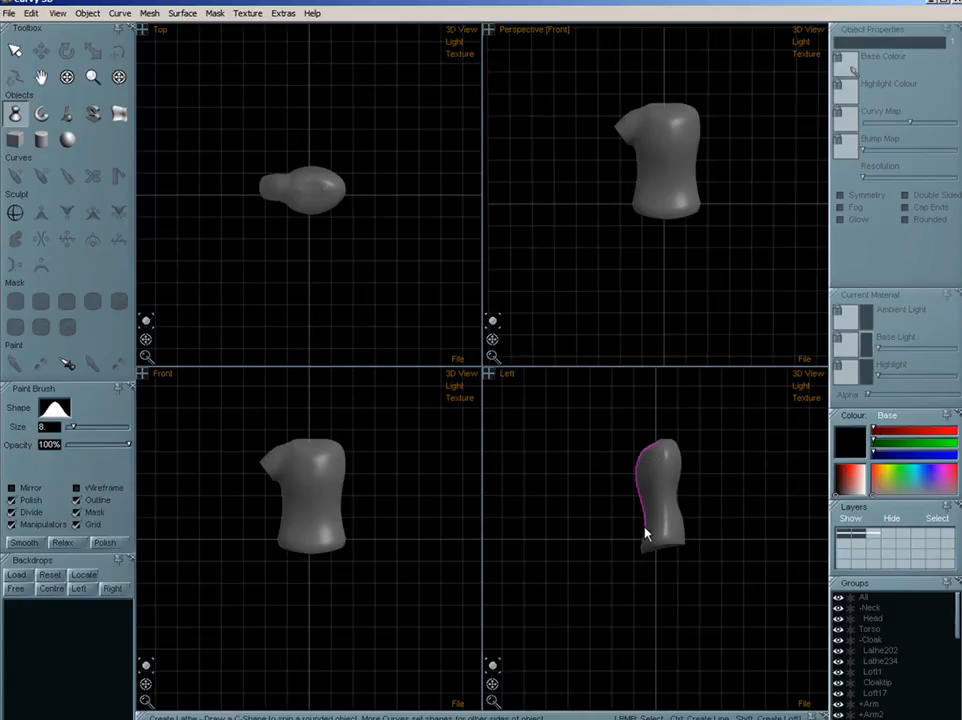
left_click_drag(641, 553, 643, 554)
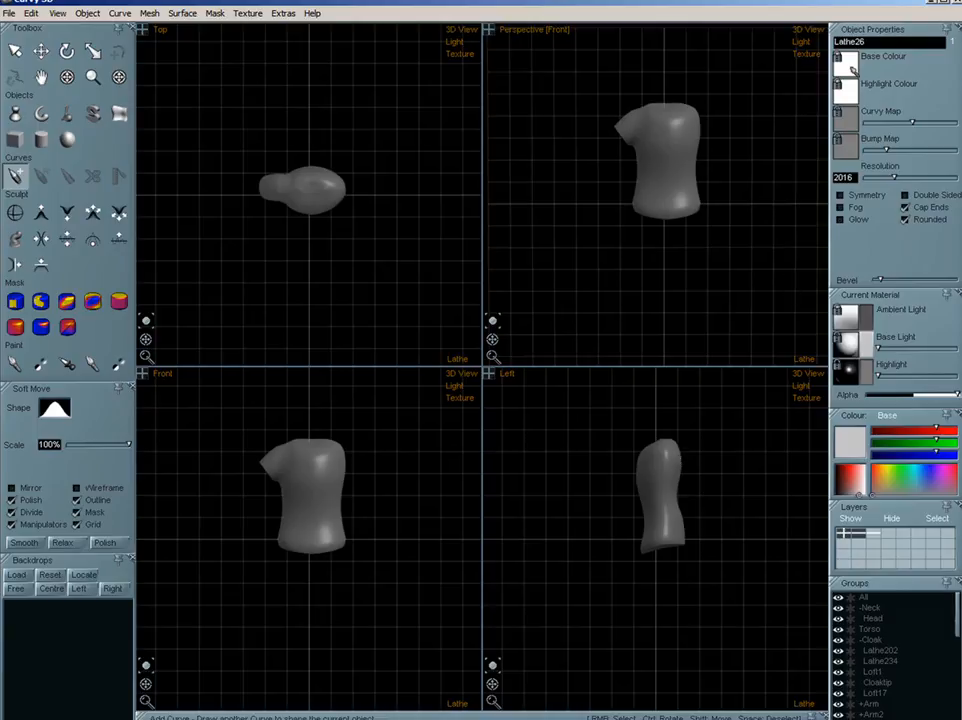
left_click(893, 539)
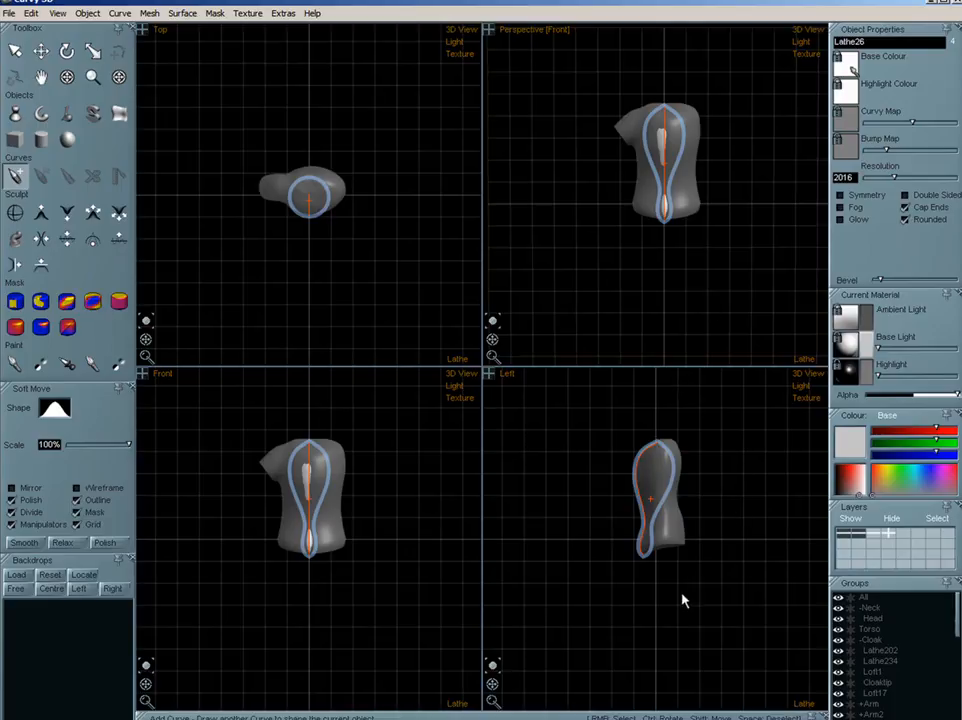
key("space")
- Make the torso copy a see-through reference by enabling Fog and Glow and lowering its alpha below half
left_click(684, 546)
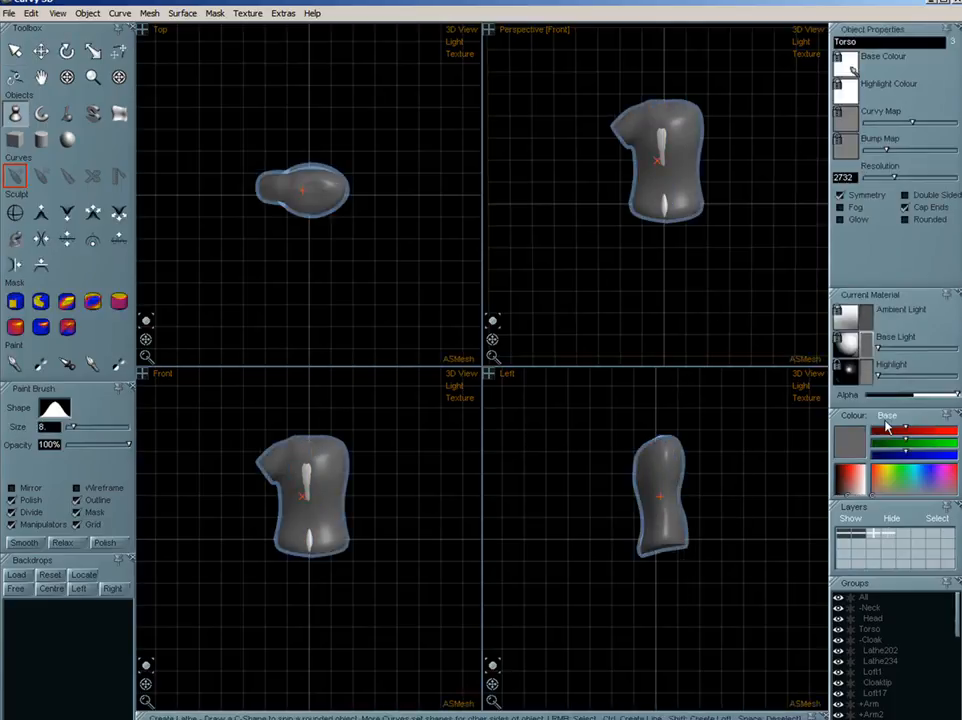
left_click(840, 207)
left_click(841, 220)
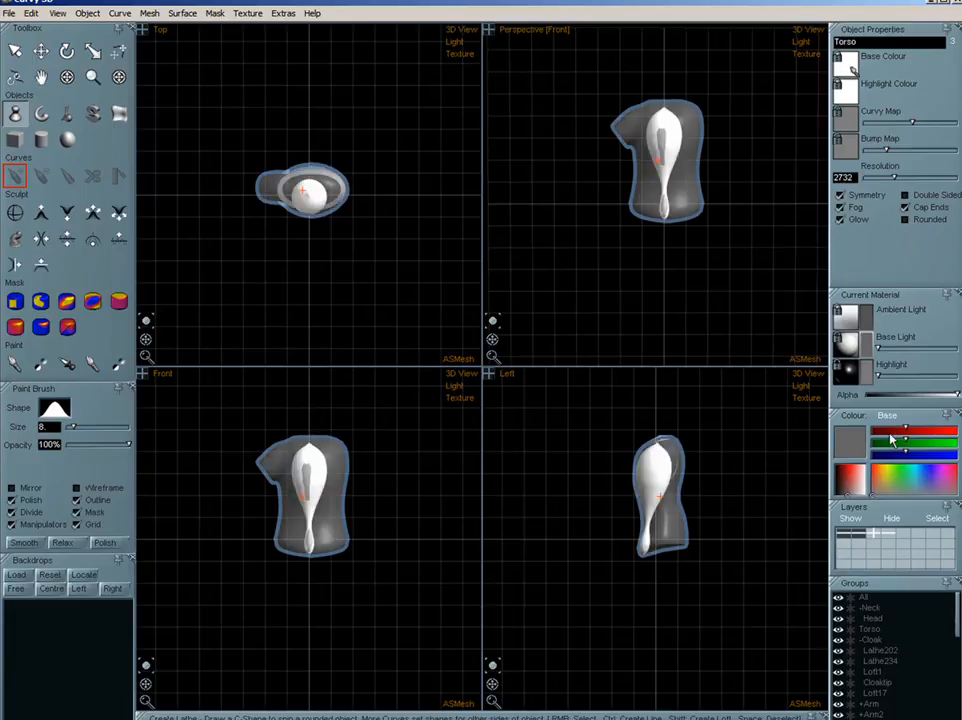
left_click_drag(940, 402, 897, 398)
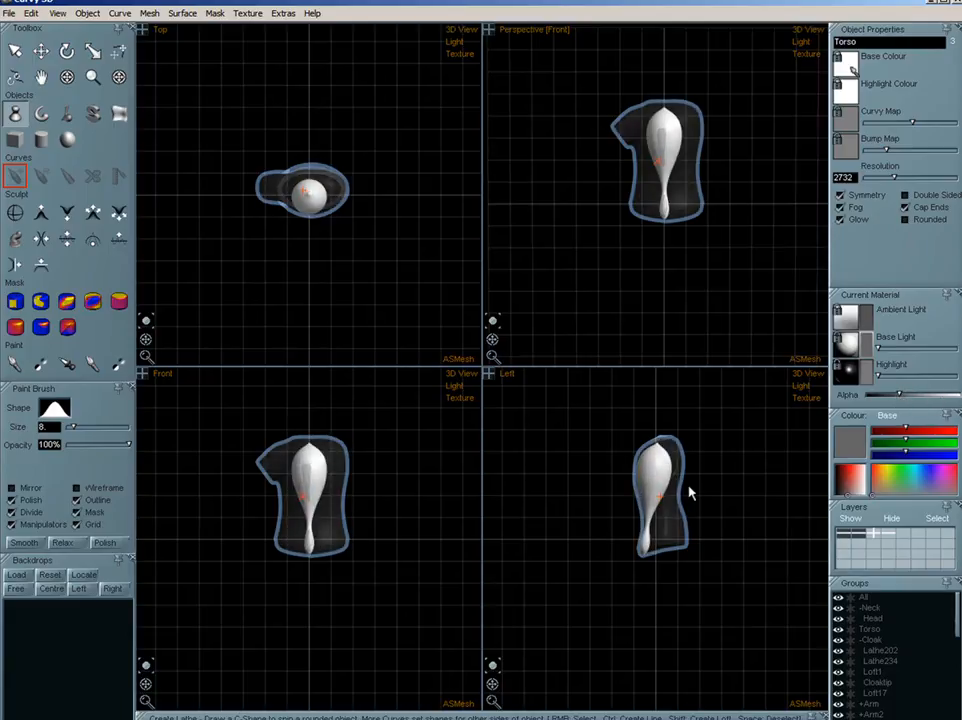
- Add a second curve to the new lathe, tracing the torso's back profile from neck to hem in the Left view
scroll(673, 482, "up", 3)
scroll(337, 502, "up", 3)
middle_click_drag(337, 502, 341, 532)
scroll(664, 516, "up", 1)
scroll(590, 478, "down", 1)
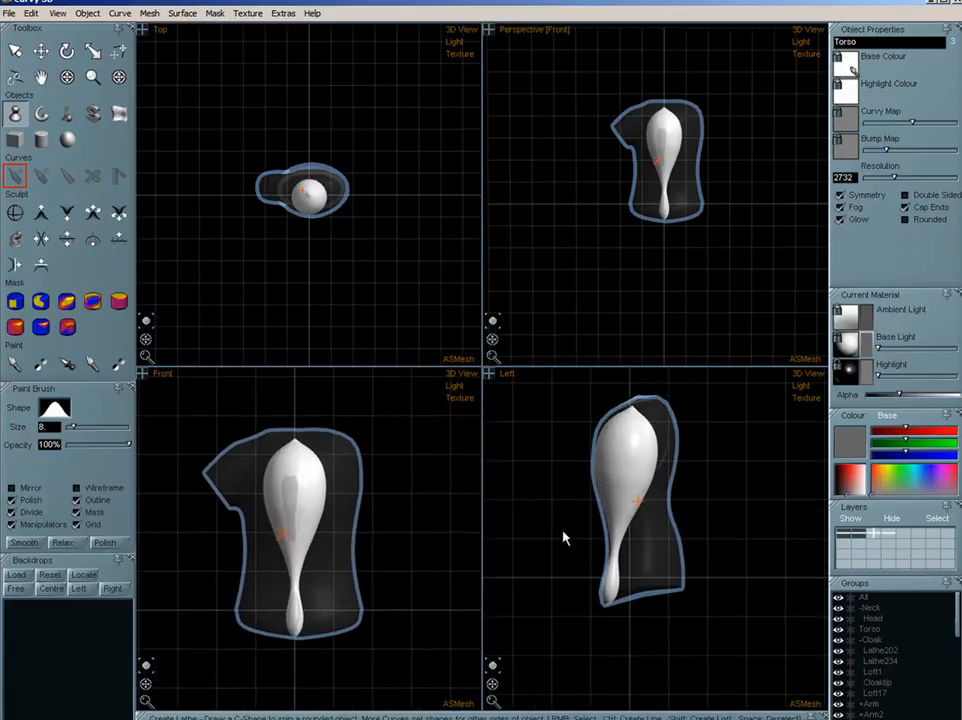
key("space")
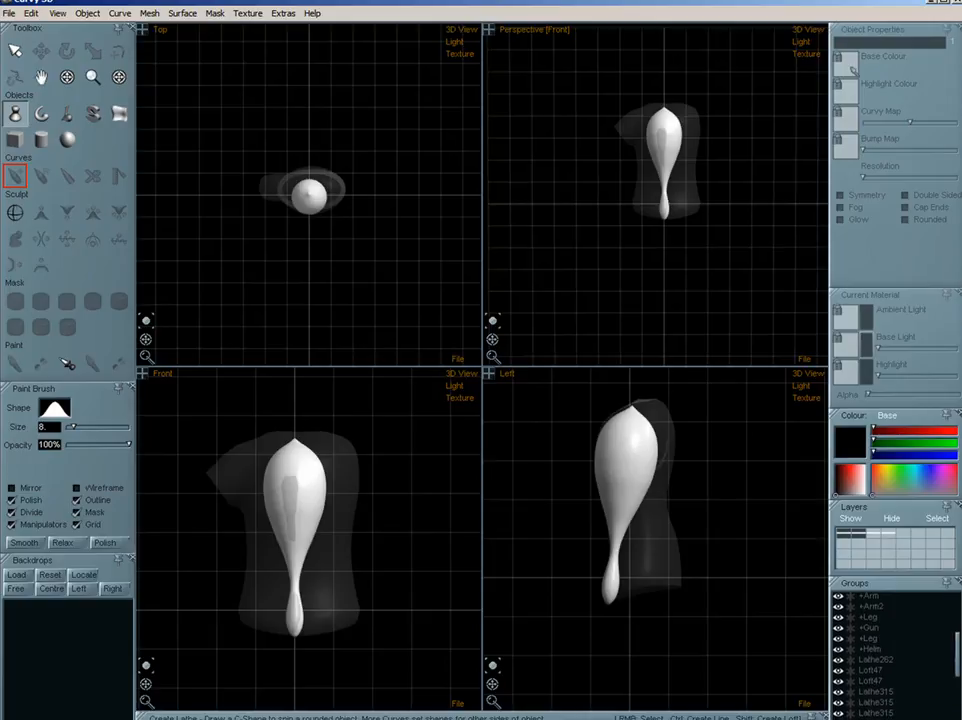
left_click_drag(958, 606, 957, 705)
left_click(871, 672)
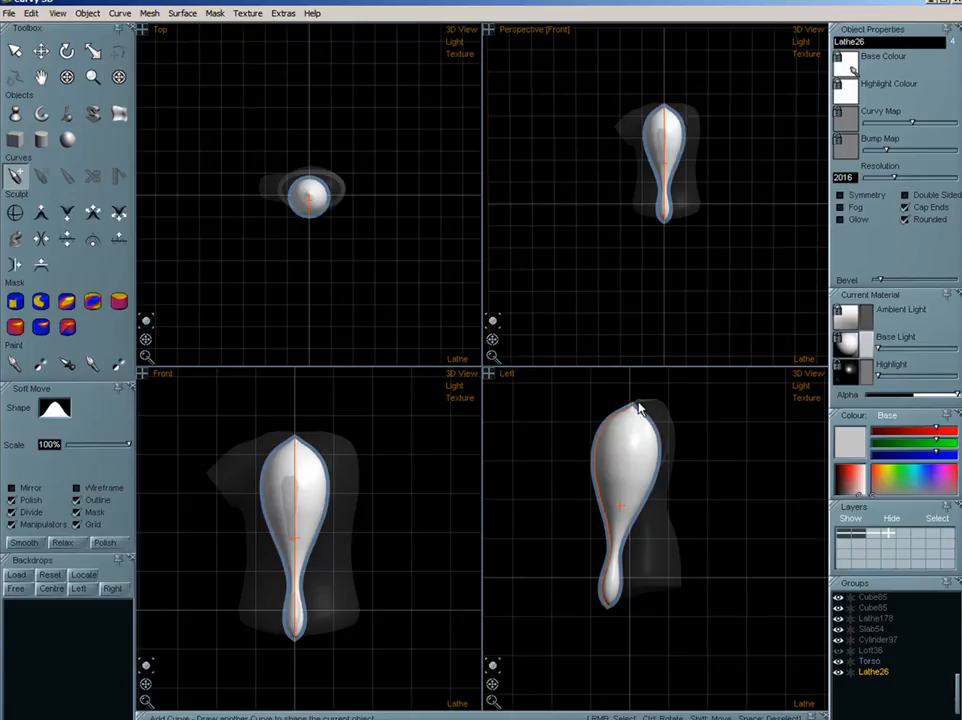
mouse_move(655, 407)
left_mouse_down()
mouse_move(669, 422)
mouse_move(676, 592)
left_mouse_up()
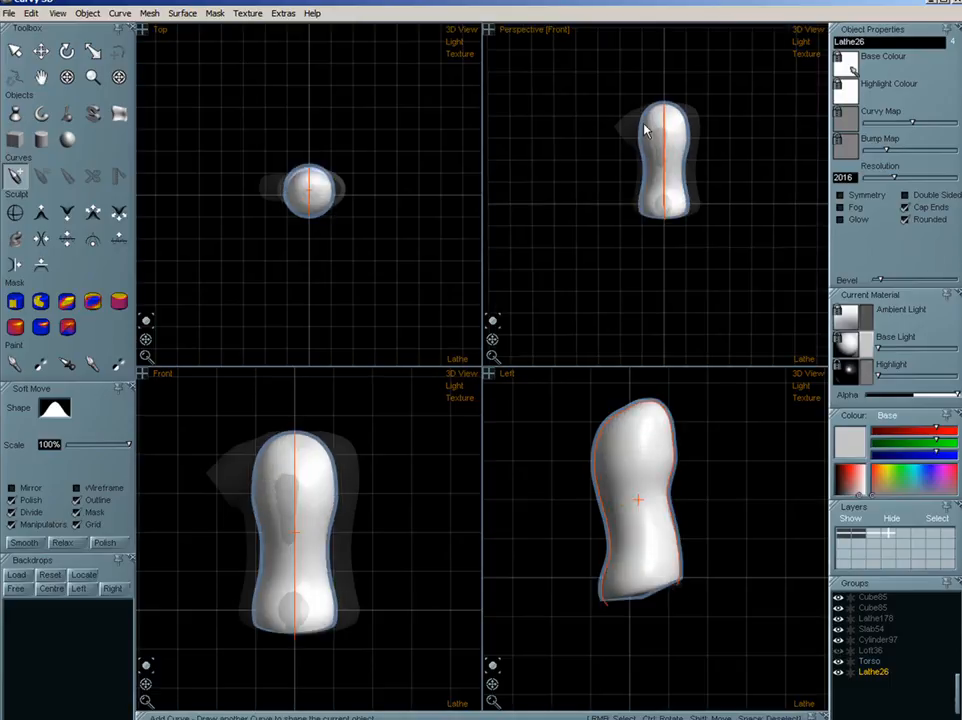
- Add a curve to the lathe along the torso's sleeveless side in the Front view, and enable Symmetry for the lathe
scroll(645, 130, "up", 3)
mouse_move(491, 345)
left_mouse_down()
mouse_move(408, 356)
mouse_move(565, 350)
mouse_move(465, 355)
mouse_move(490, 344)
left_mouse_up()
middle_click_drag(693, 242, 663, 246)
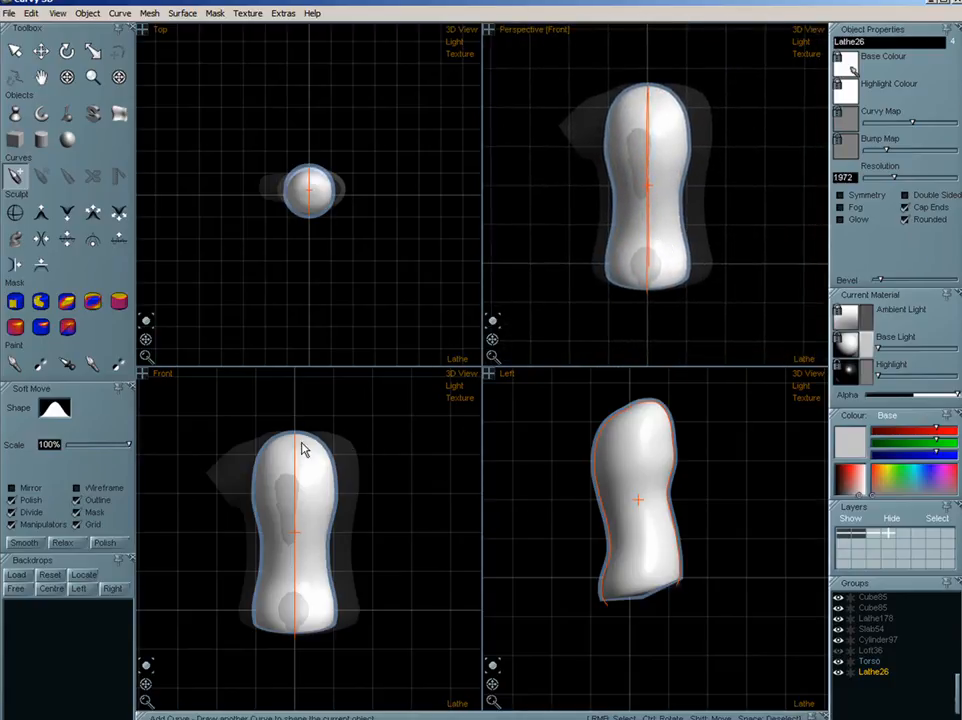
mouse_move(297, 440)
left_mouse_down()
mouse_move(333, 442)
mouse_move(349, 455)
mouse_move(358, 621)
left_mouse_up()
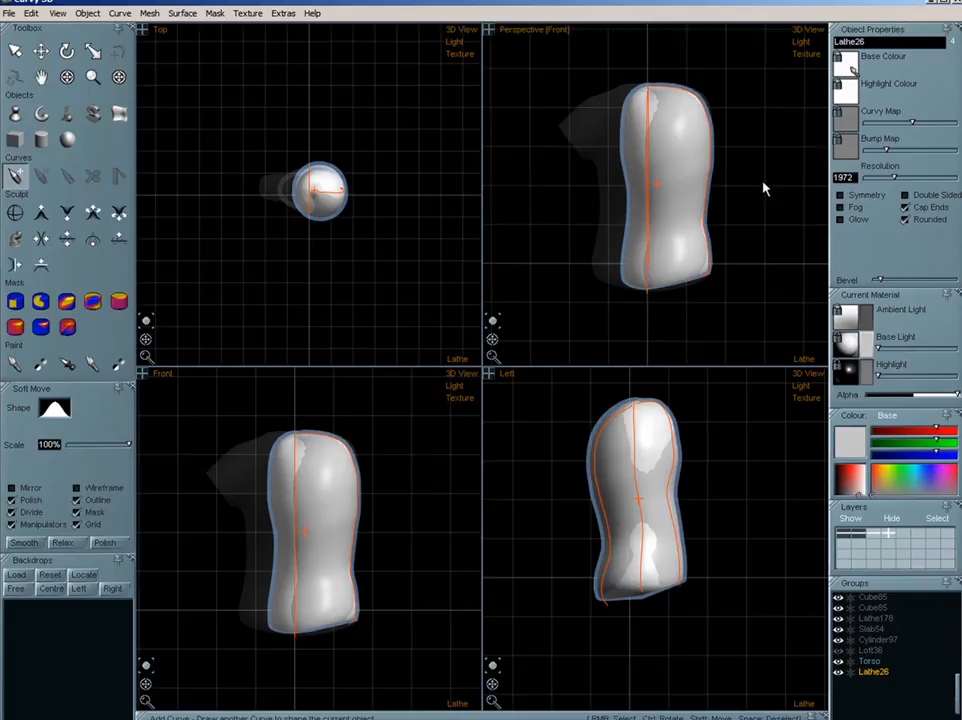
left_click(706, 172)
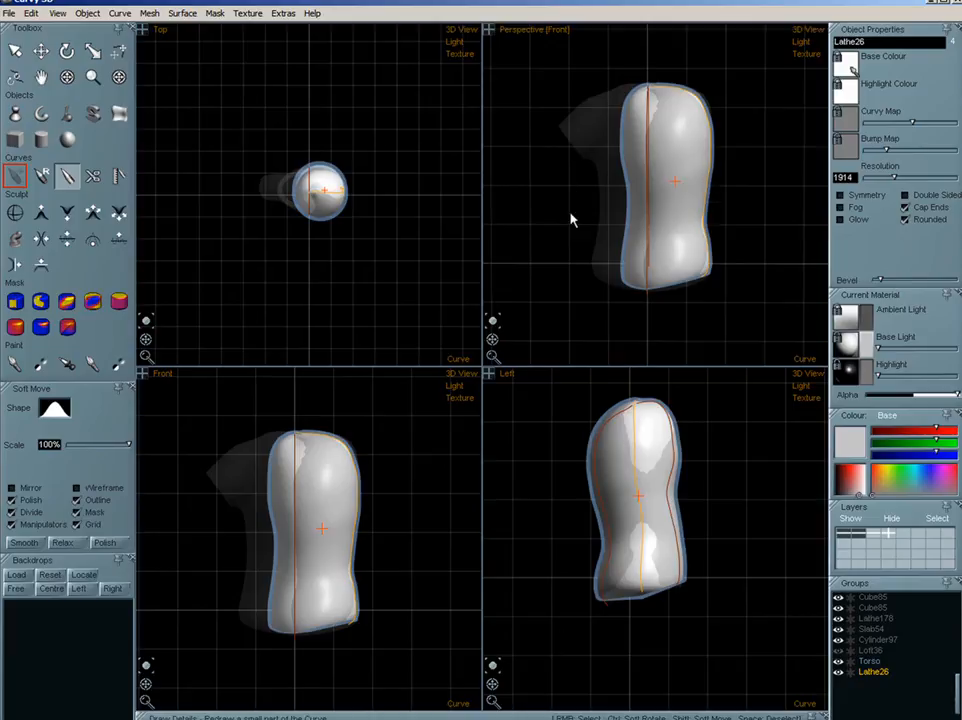
left_click(841, 195)
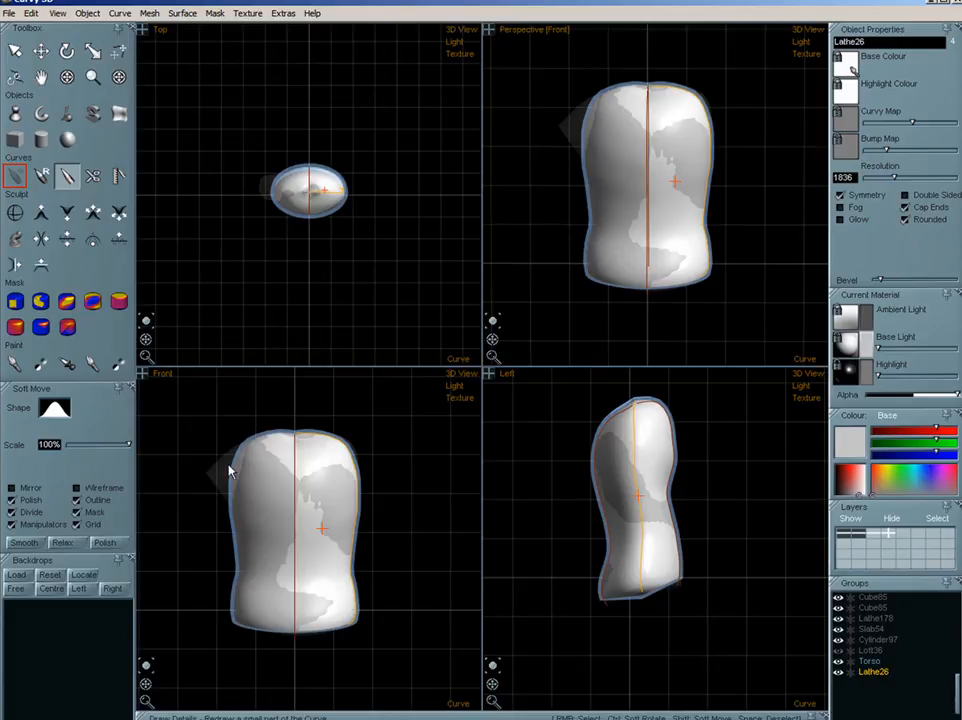
- Move the transparent reference torso sideways in the Front view, clear of the new lathe
left_click(259, 477)
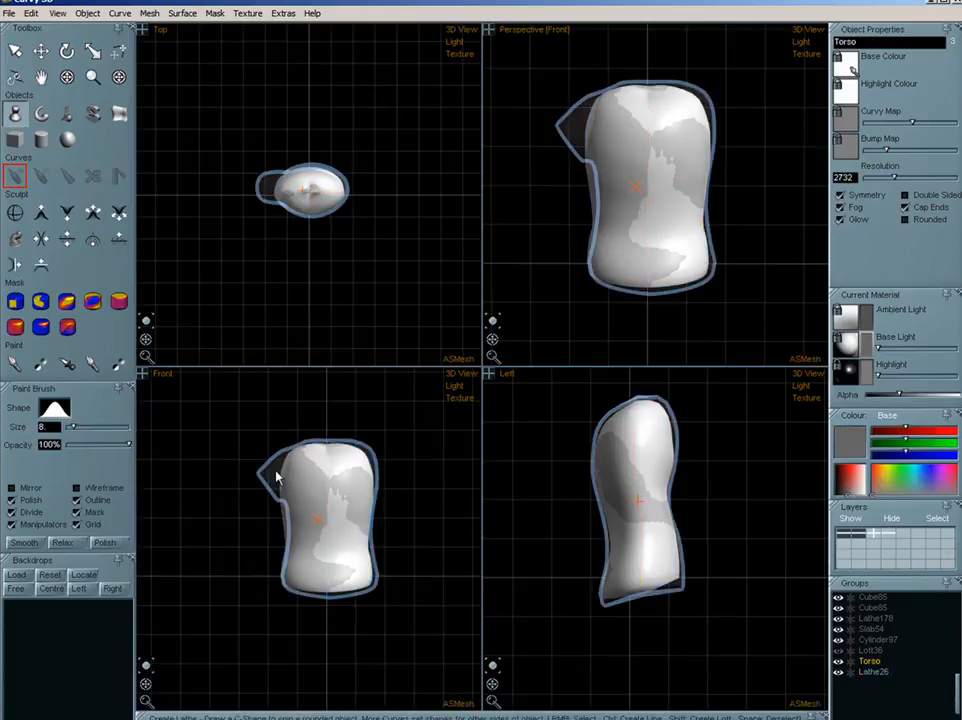
key("t")
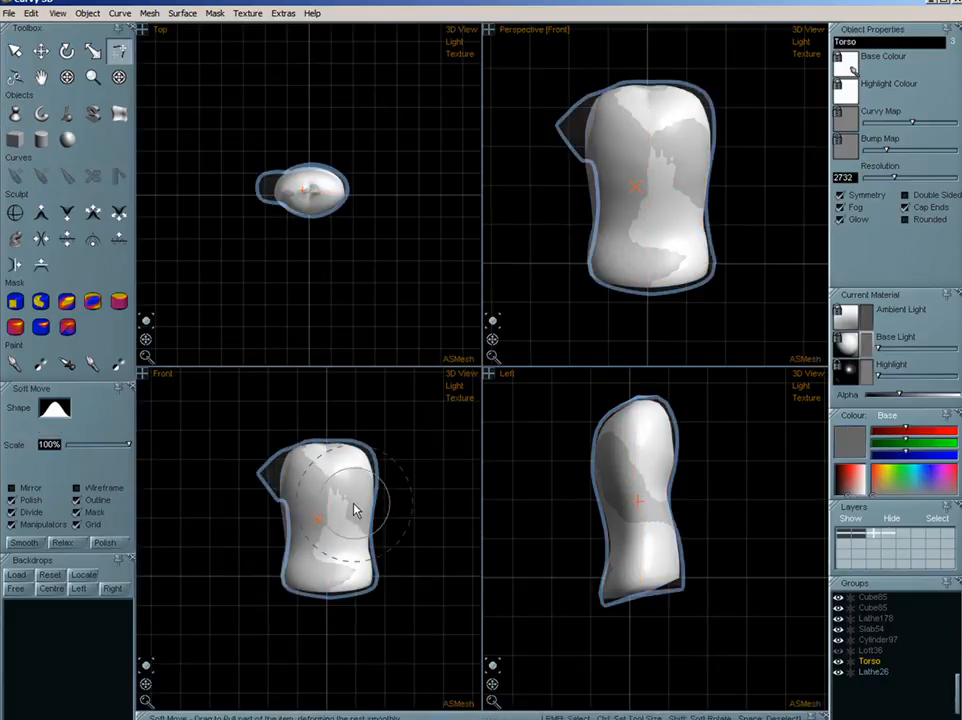
key("w")
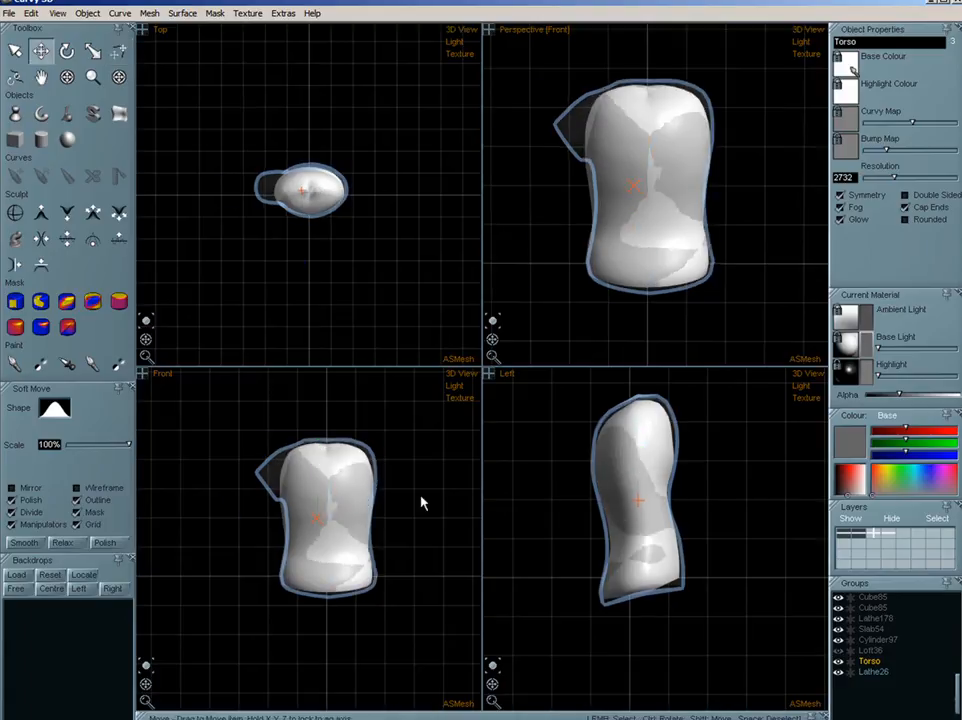
left_click_drag(423, 500, 294, 509)
middle_click_drag(367, 541, 378, 543)
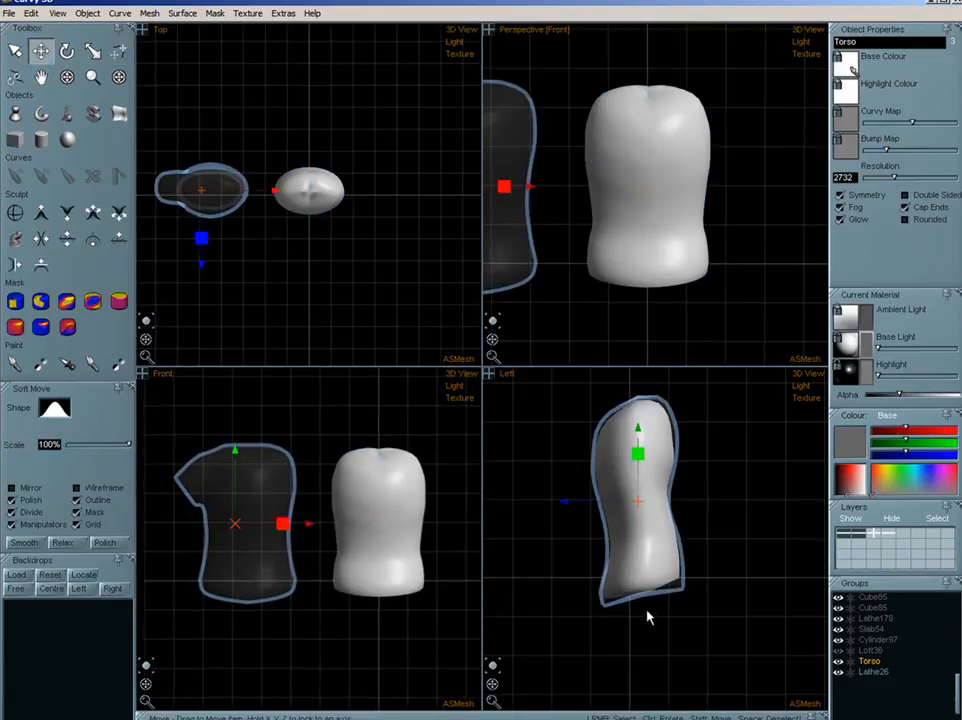
left_click_drag(492, 340, 492, 266)
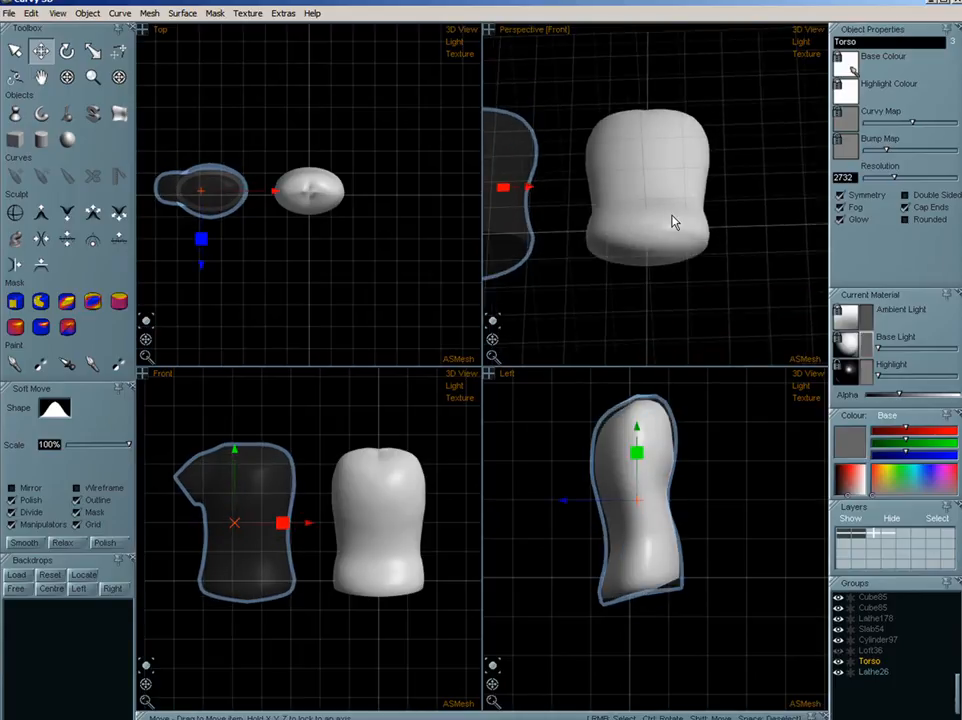
- Turn off Rounded for the new torso lathe and soft-move its back and front curve ends to meet at the neck in the Left view
left_click(670, 220)
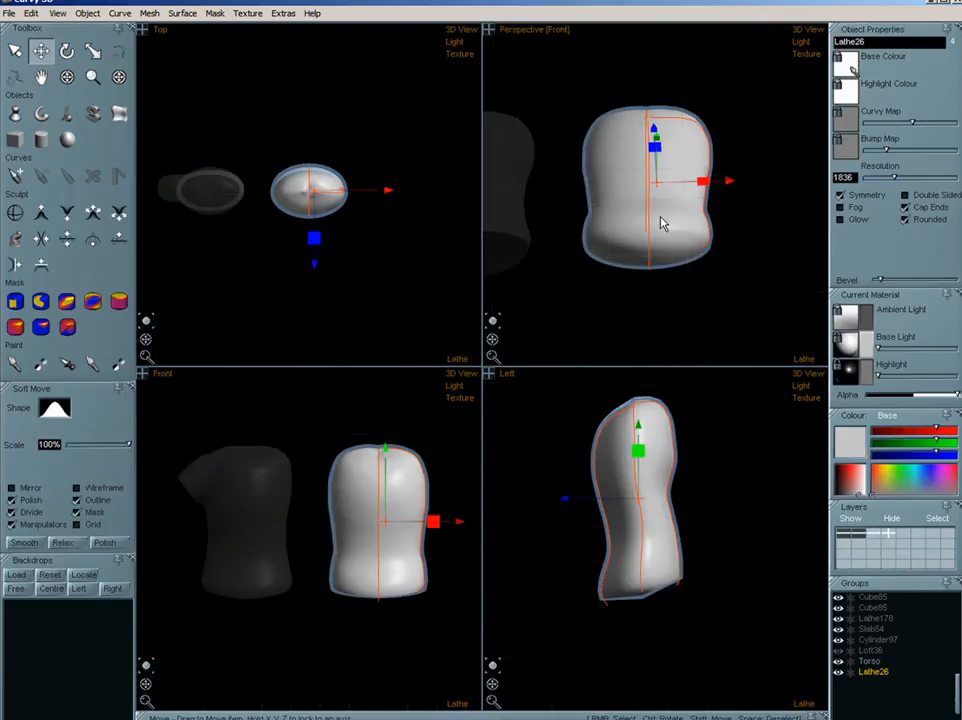
left_click(905, 220)
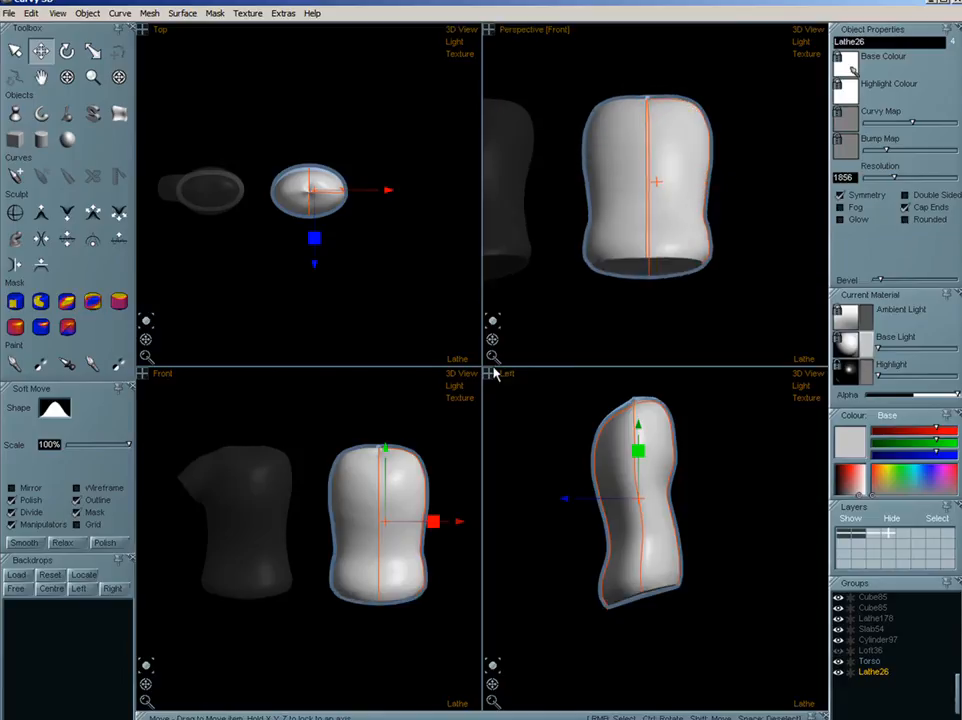
left_click_drag(638, 453, 643, 562, "shift")
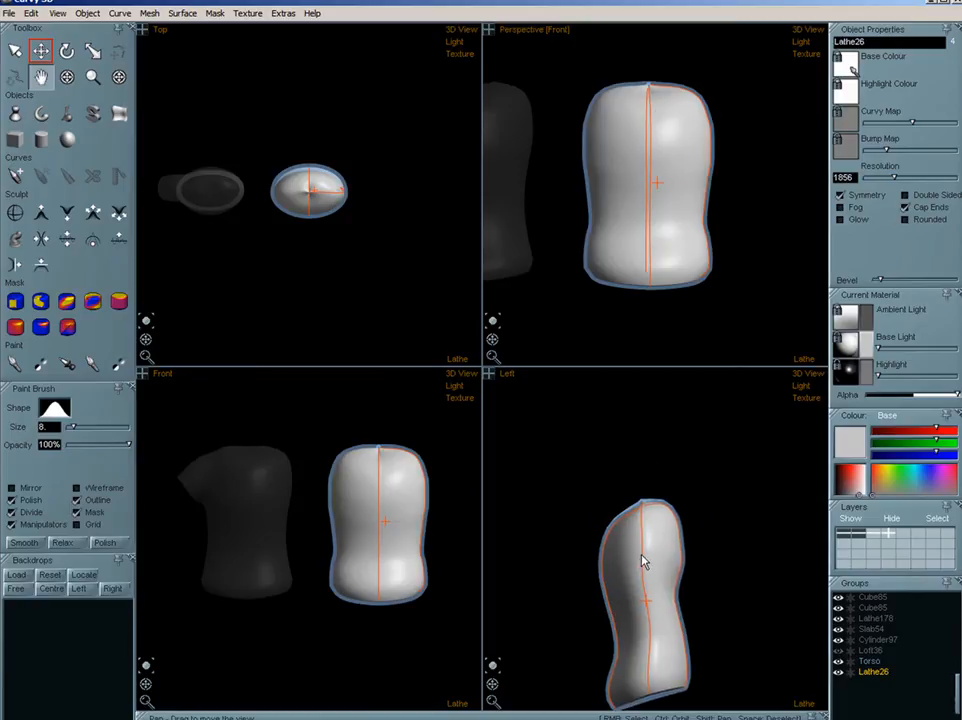
scroll(611, 552, "up", 6)
right_click(677, 444)
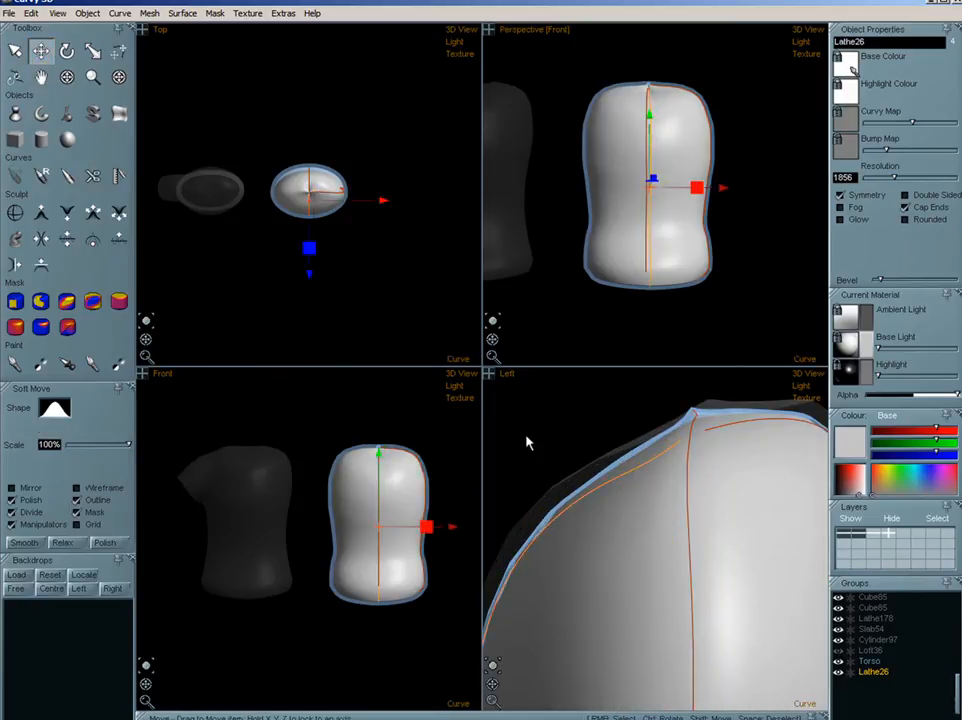
left_click(120, 52)
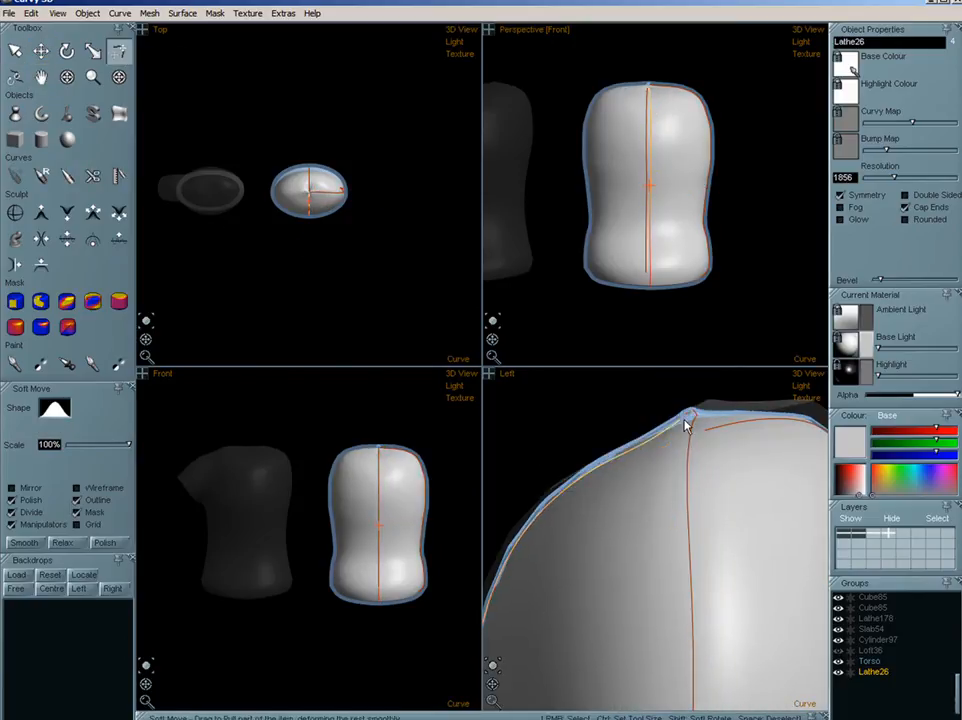
left_click_drag(686, 425, 722, 440)
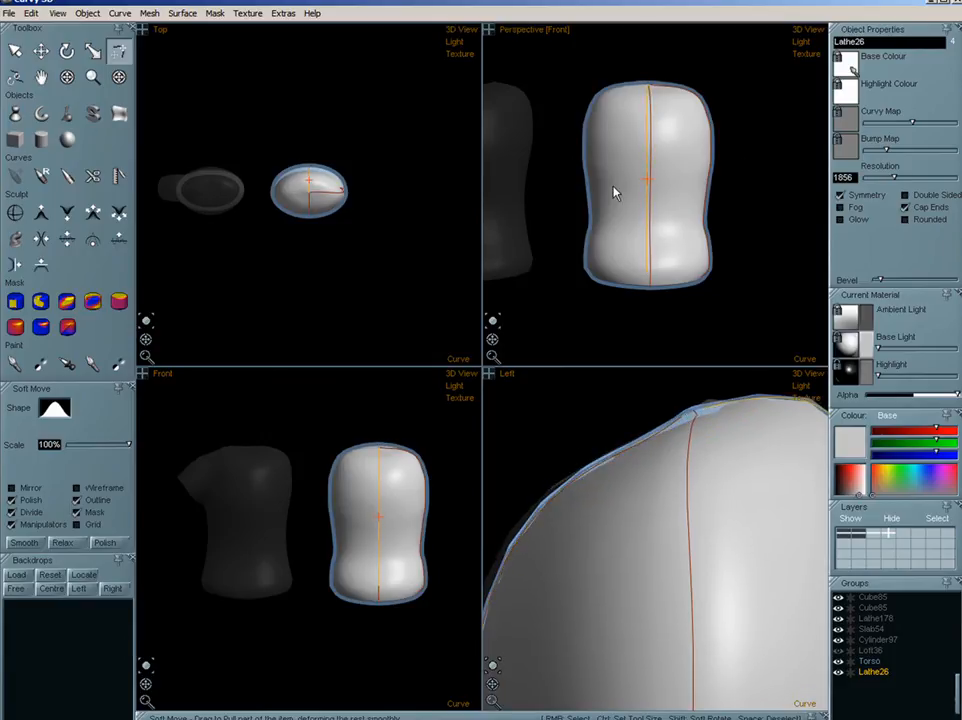
left_click(632, 326)
- Create a lathe for the short sleeve at the new torso's shoulder in the Front view, drawing its upper edge and underside curves
left_click_drag(493, 341, 645, 208)
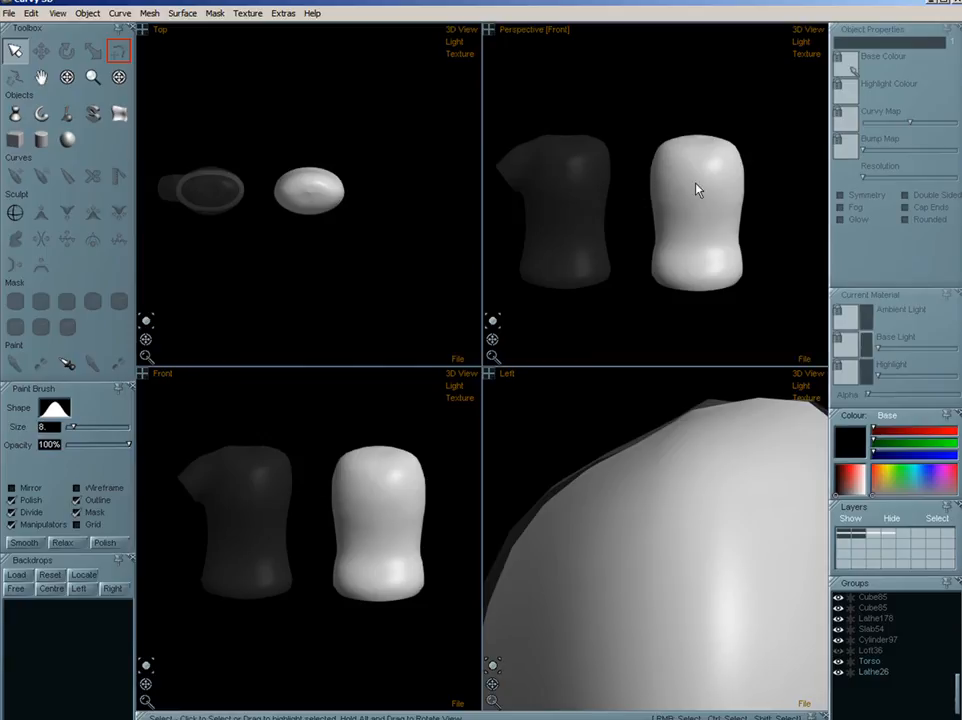
middle_click_drag(695, 210, 675, 212)
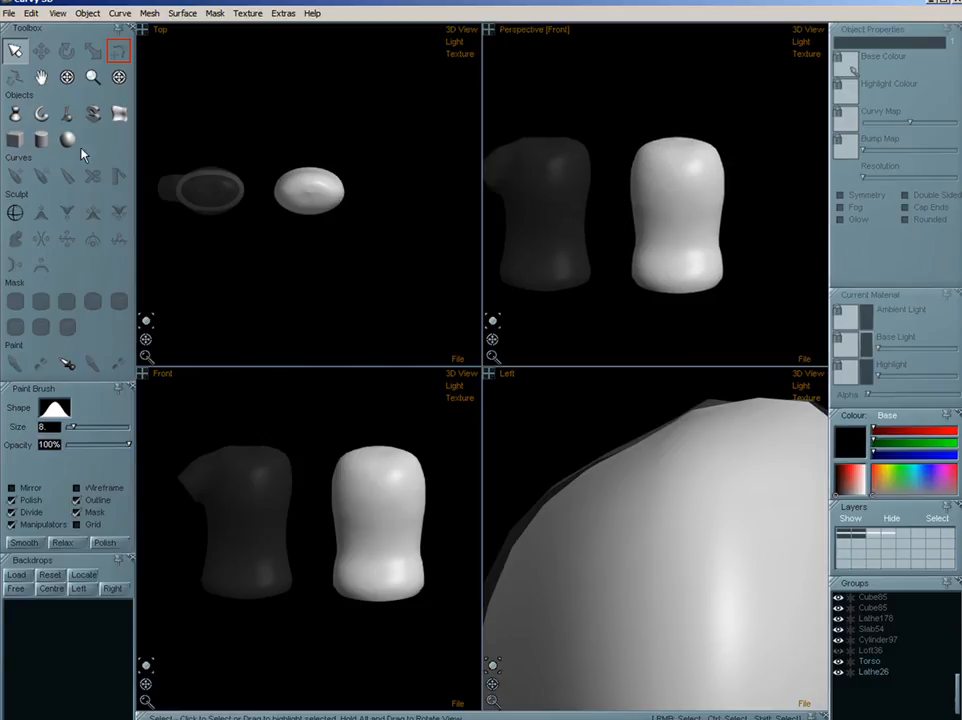
left_click(14, 116)
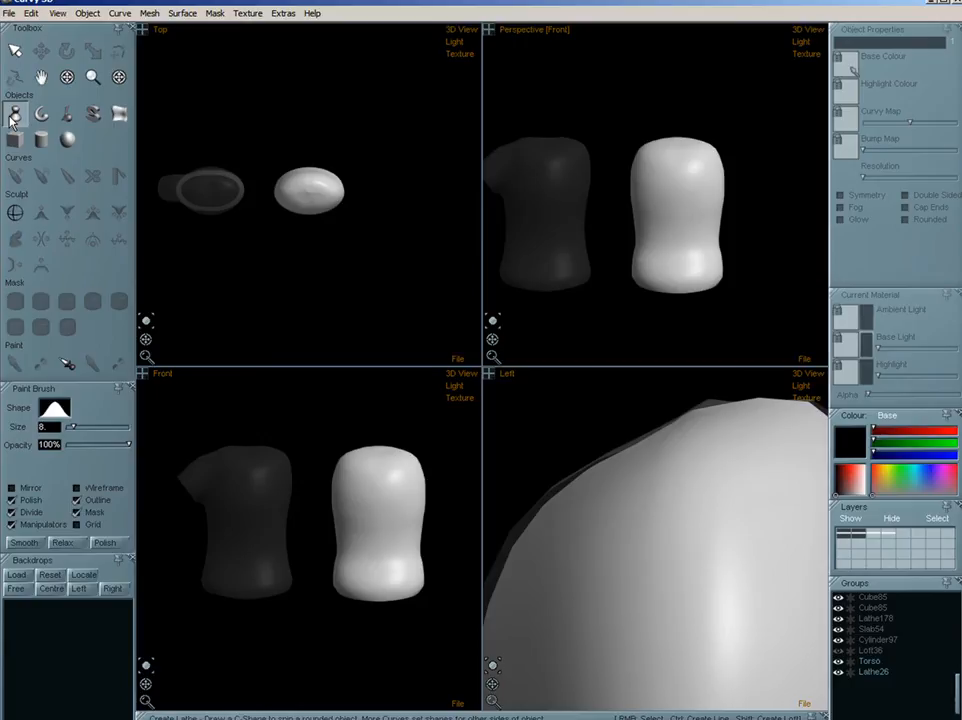
middle_click_drag(425, 511, 382, 509)
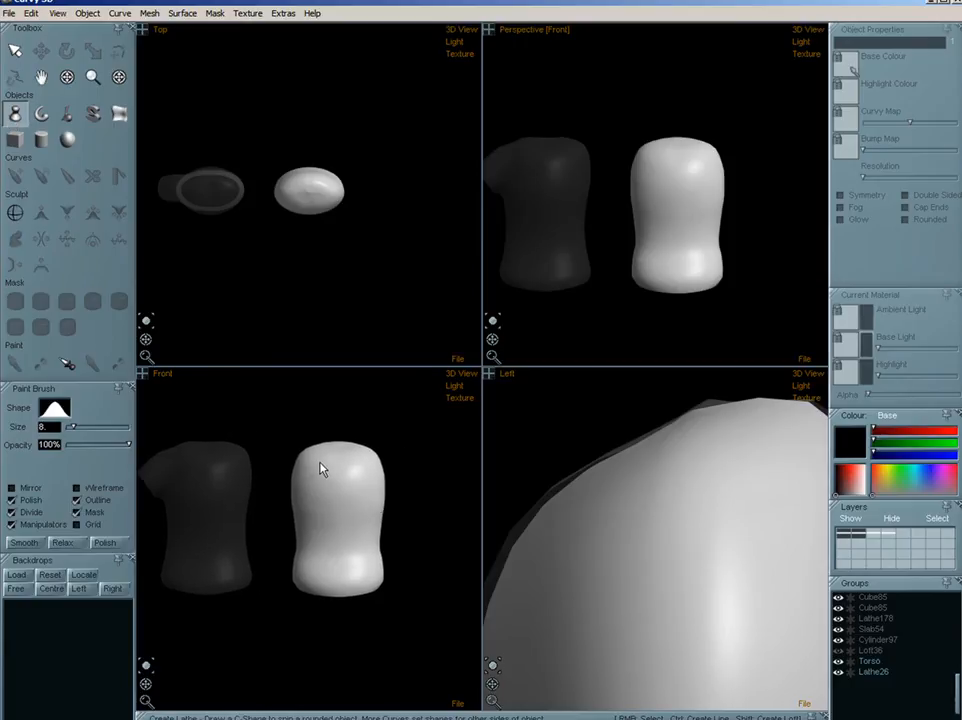
mouse_move(315, 459)
left_mouse_down()
mouse_move(290, 456)
mouse_move(266, 477)
left_mouse_up()
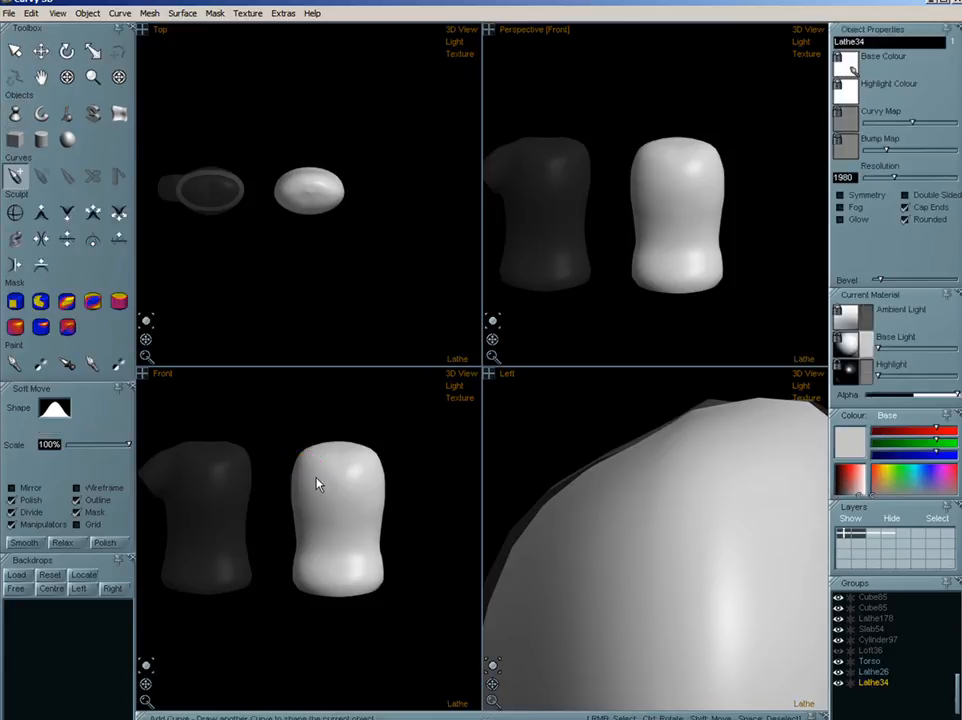
left_click(907, 535)
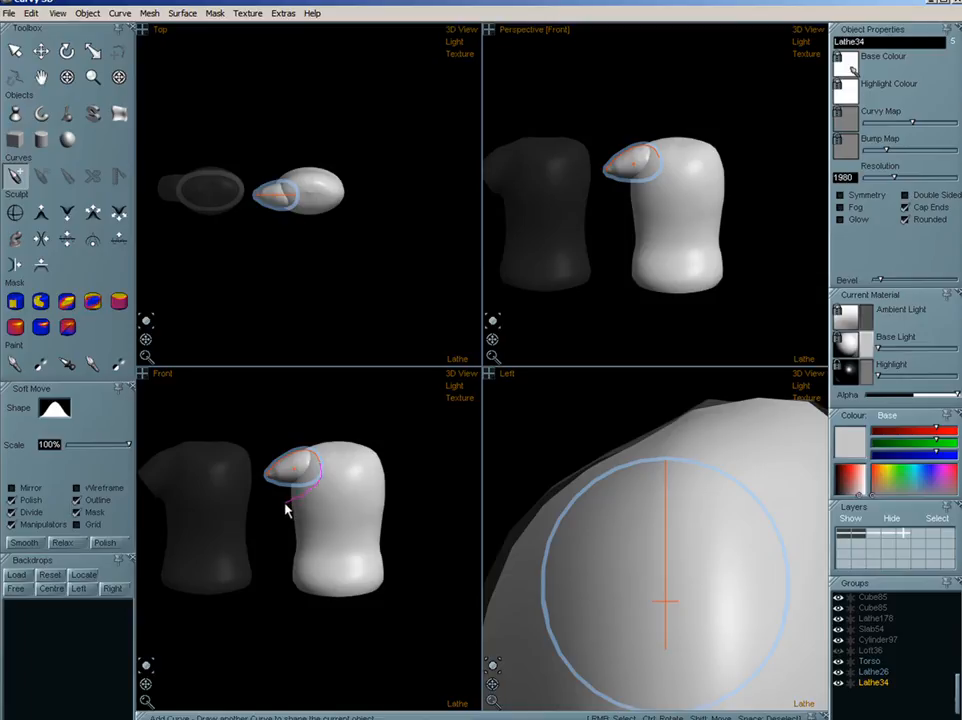
left_click_drag(286, 509, 283, 515)
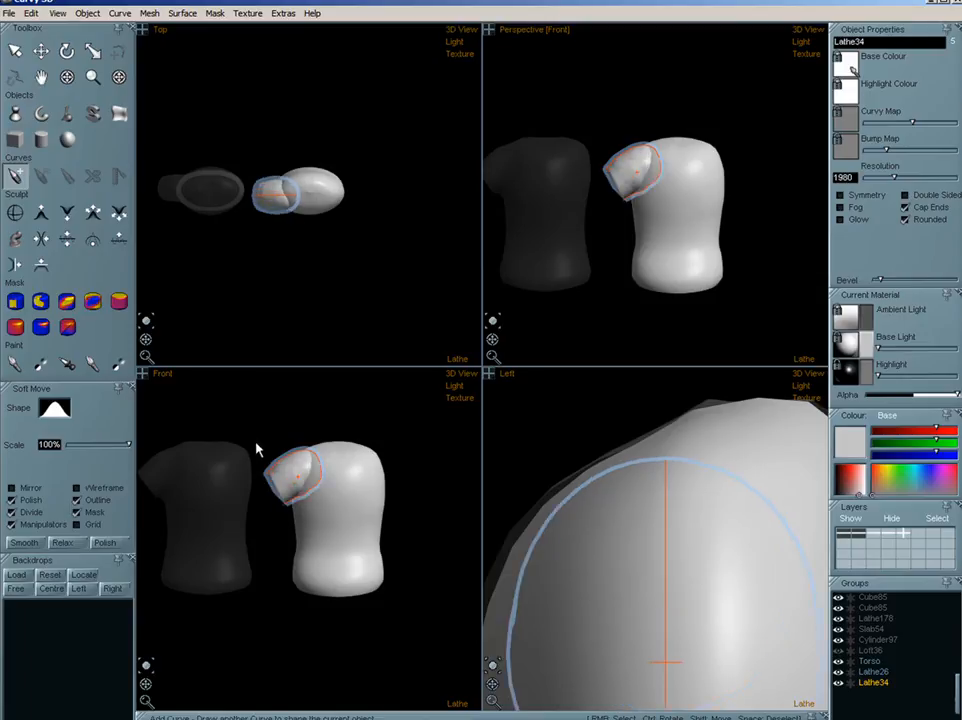
- Move the sleeve lathe slightly outward and down from the torso's shoulder in the Front view
key("q")
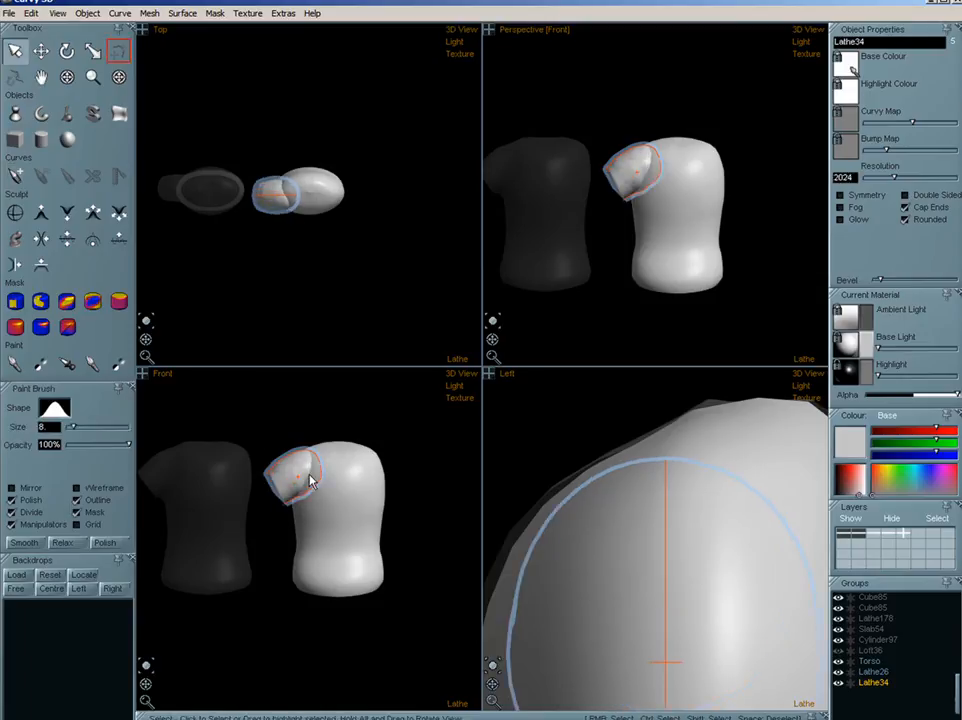
key("w")
left_click_drag(339, 461, 333, 464)
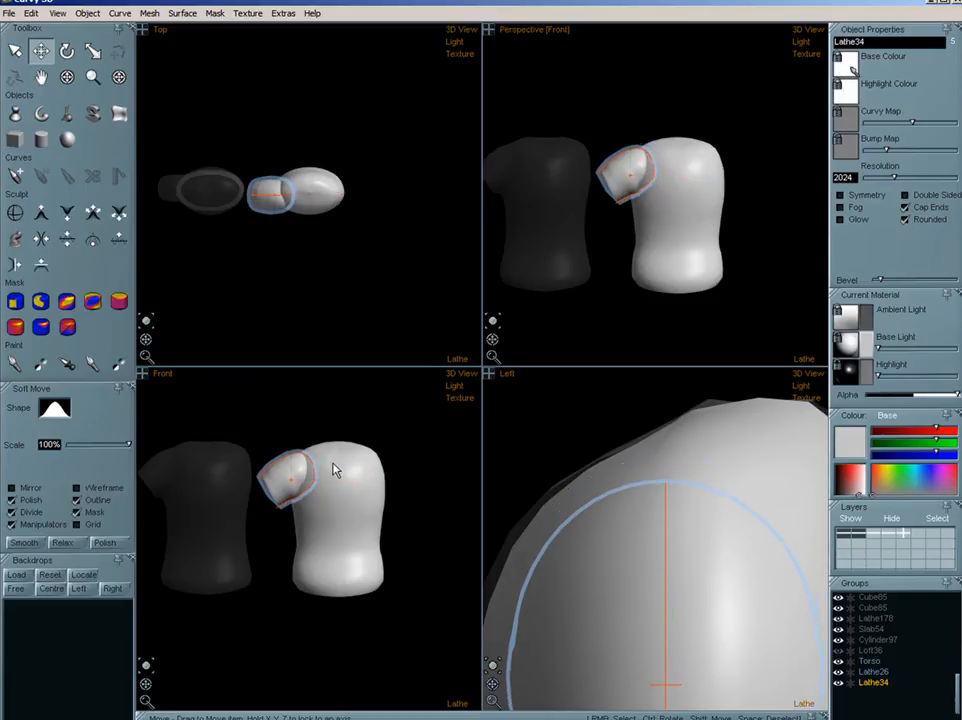
- Apply Smooth More to the sleeve lathe's underside curve and smooth its upper curve as well
scroll(189, 500, "up", 5)
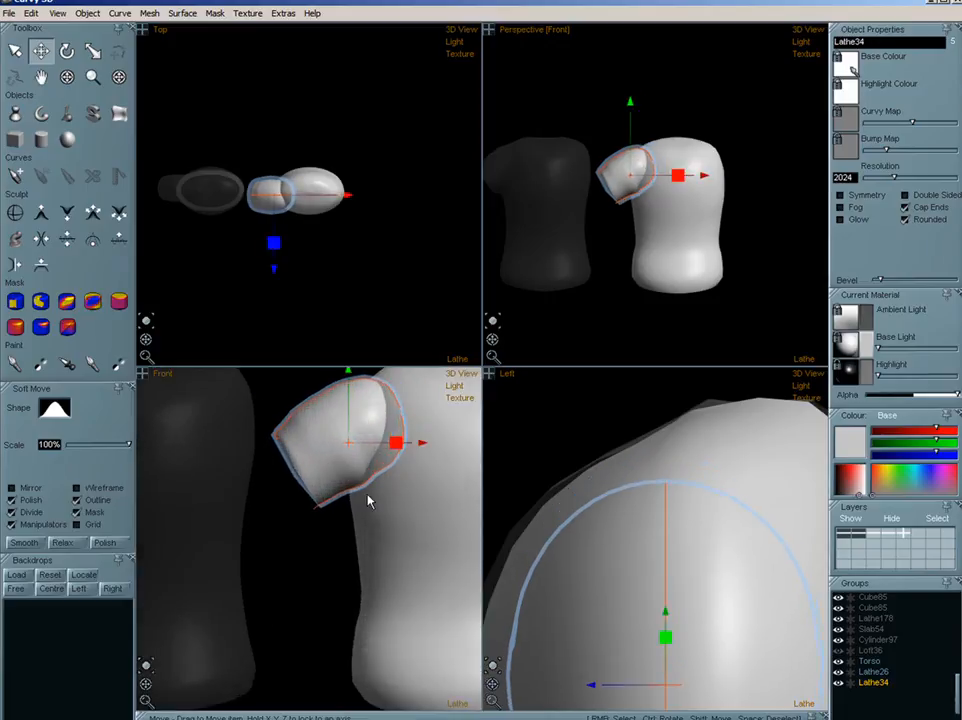
left_click_drag(368, 481, 372, 489)
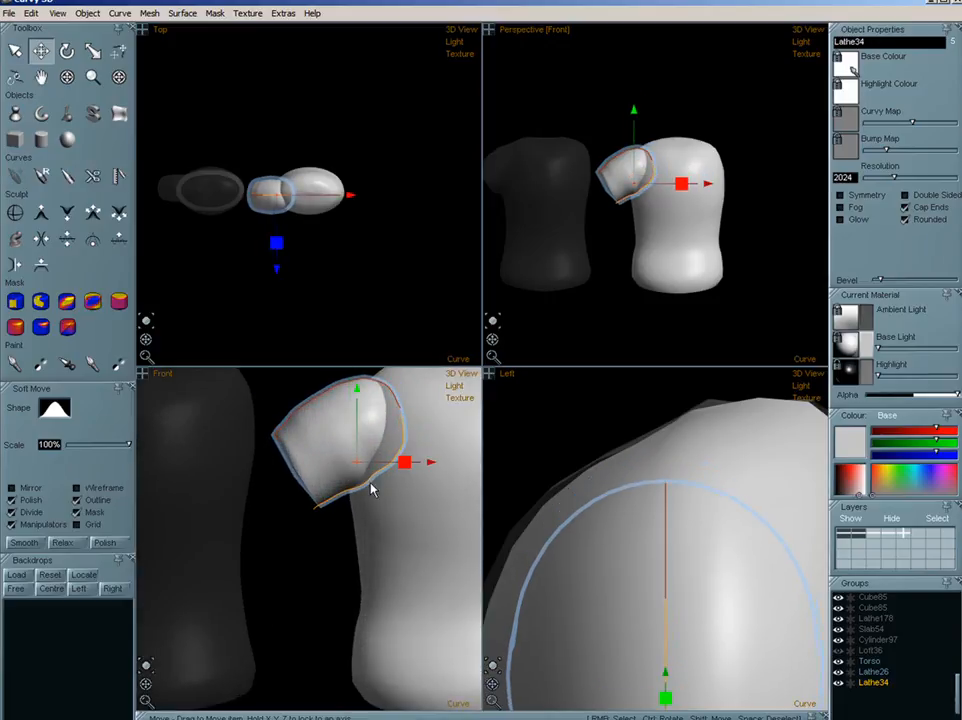
left_click(119, 13)
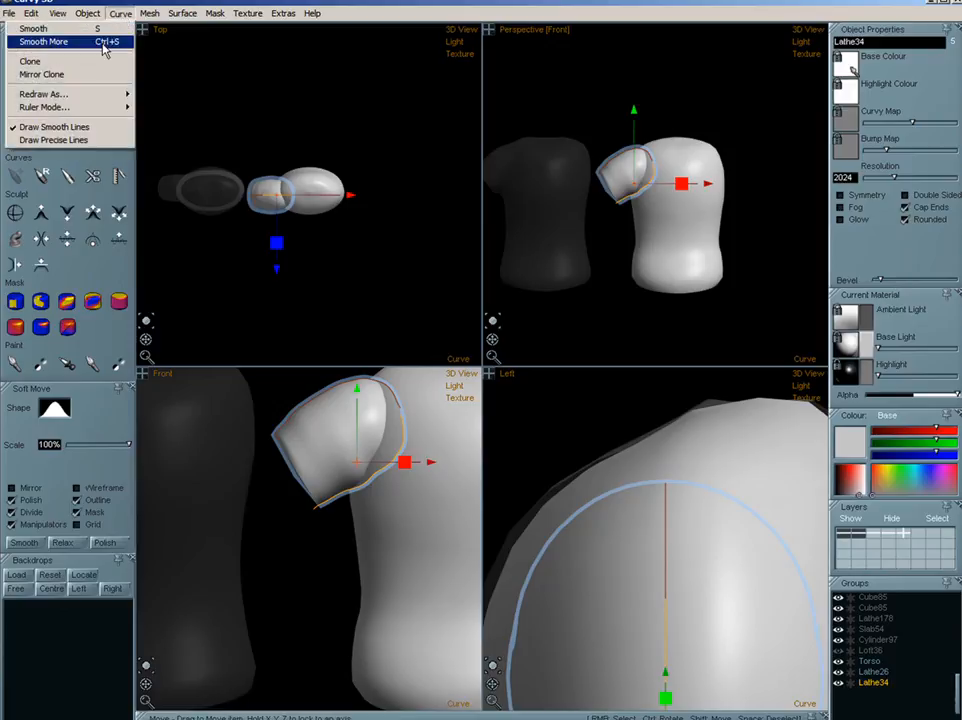
left_click(103, 43)
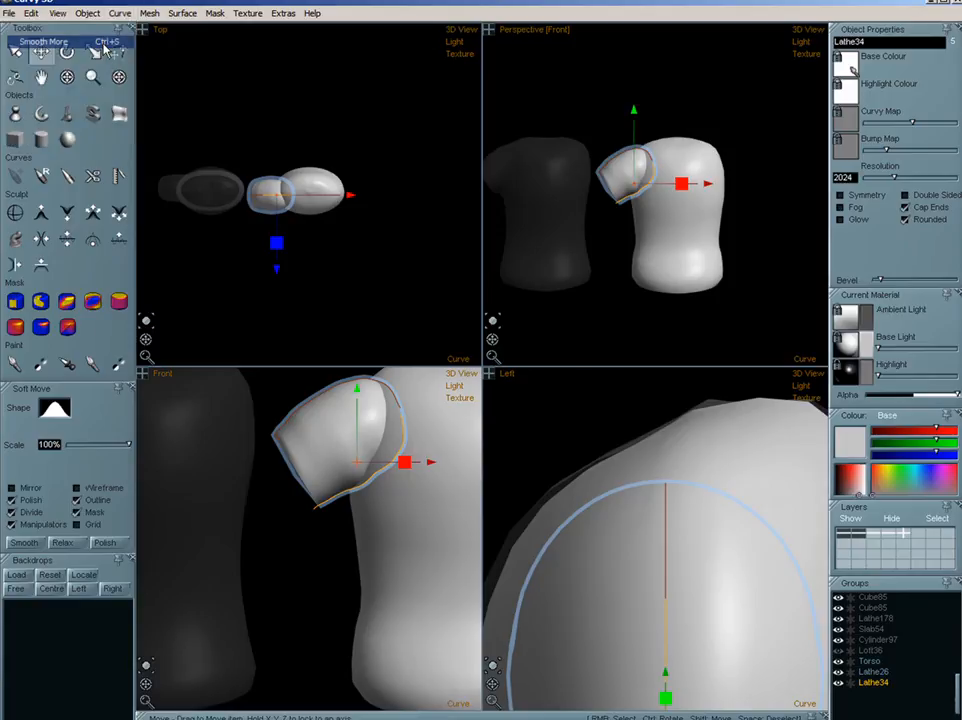
key("r")
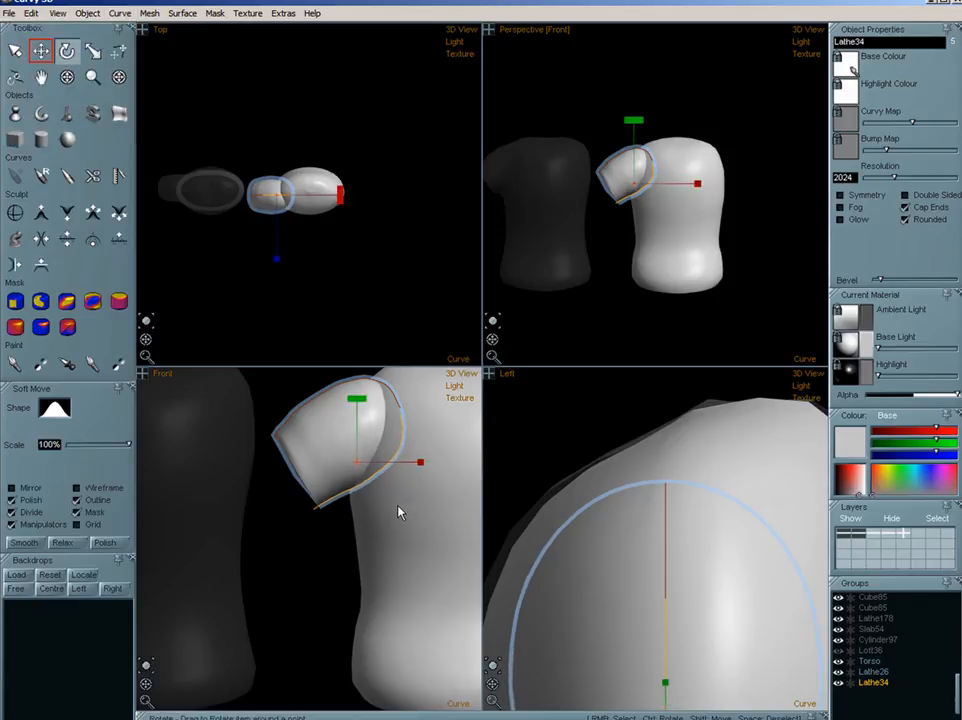
left_click_drag(398, 512, 350, 498)
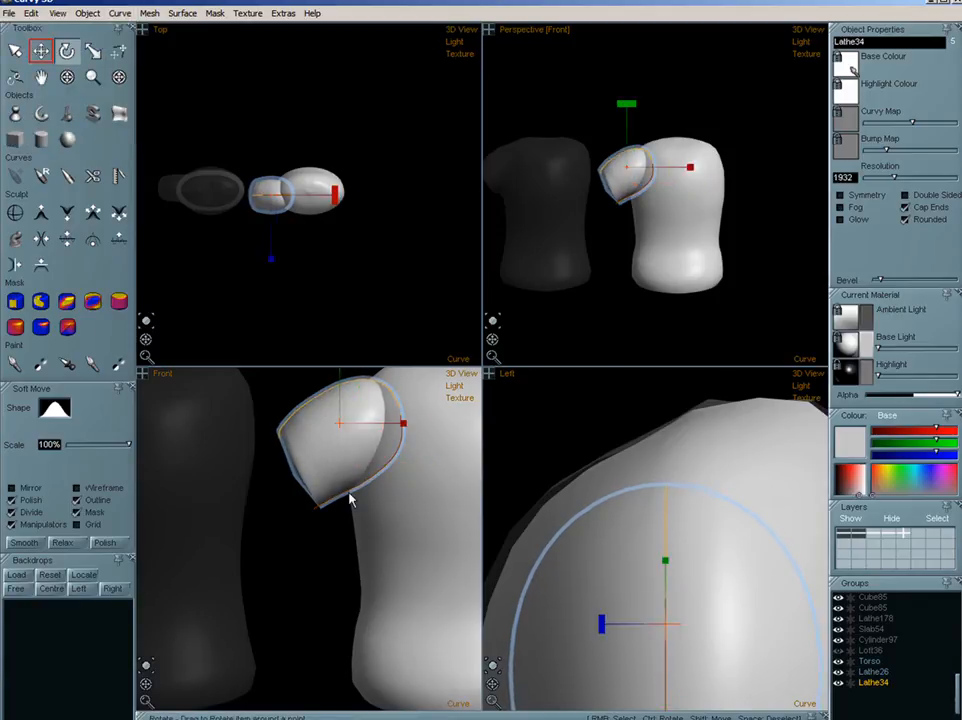
key("m")
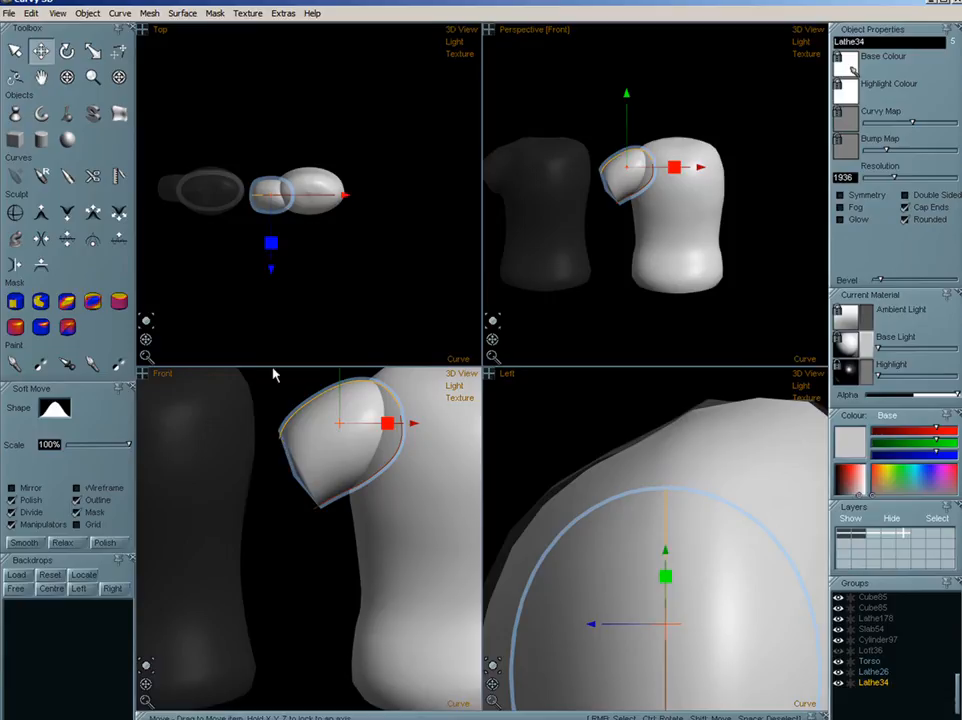
- Adjust the outer ends of the sleeve's upper and underside curves with Soft Move to reshape the cuff opening in the Front view
left_click(117, 50)
left_click_drag(263, 475, 285, 432)
key("shift")
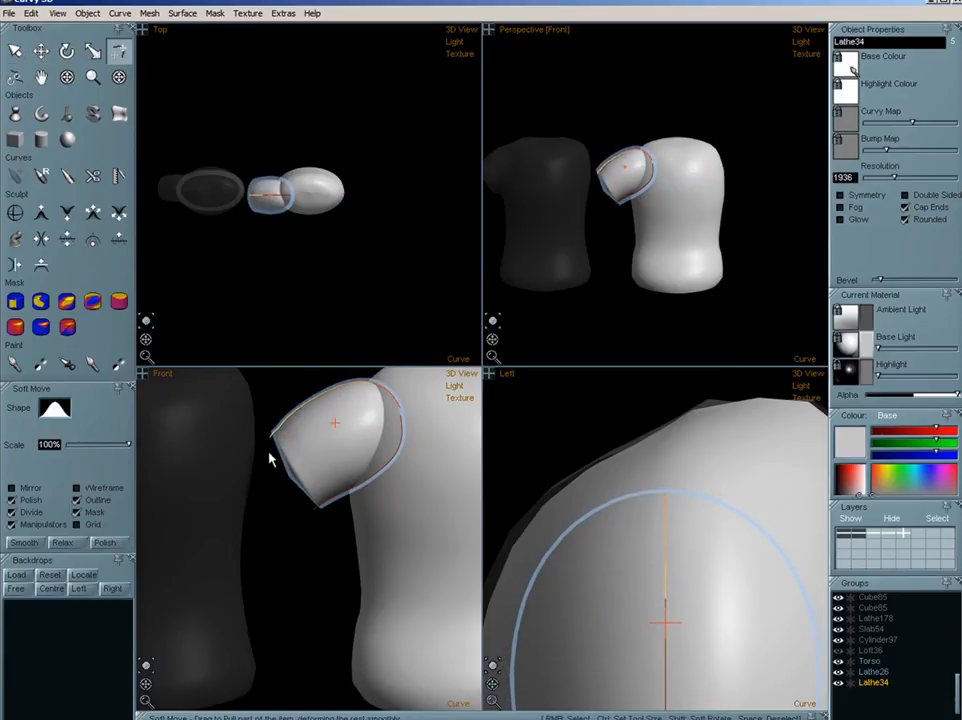
key("ctrl+z")
key("shift")
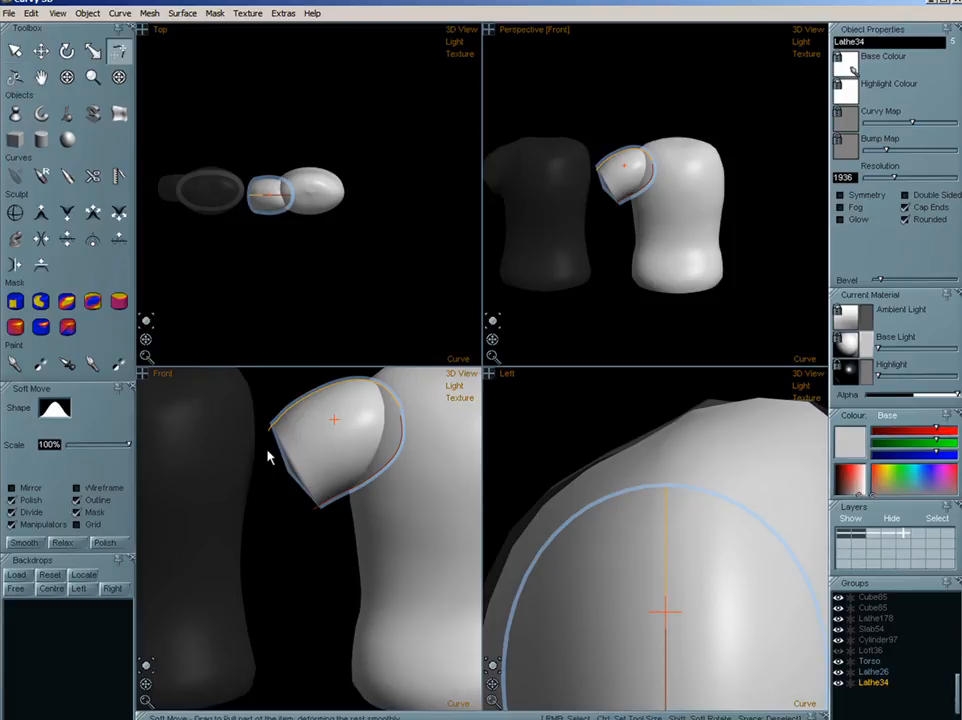
left_click_drag(316, 517, 315, 528)
left_click_drag(408, 414, 410, 408)
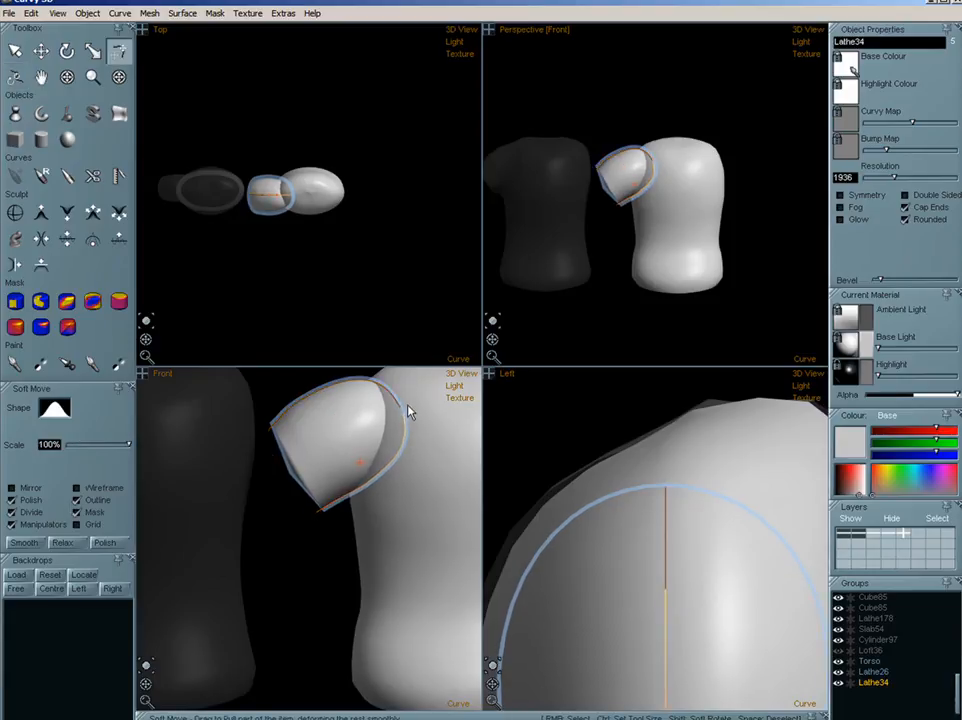
key("Escape")
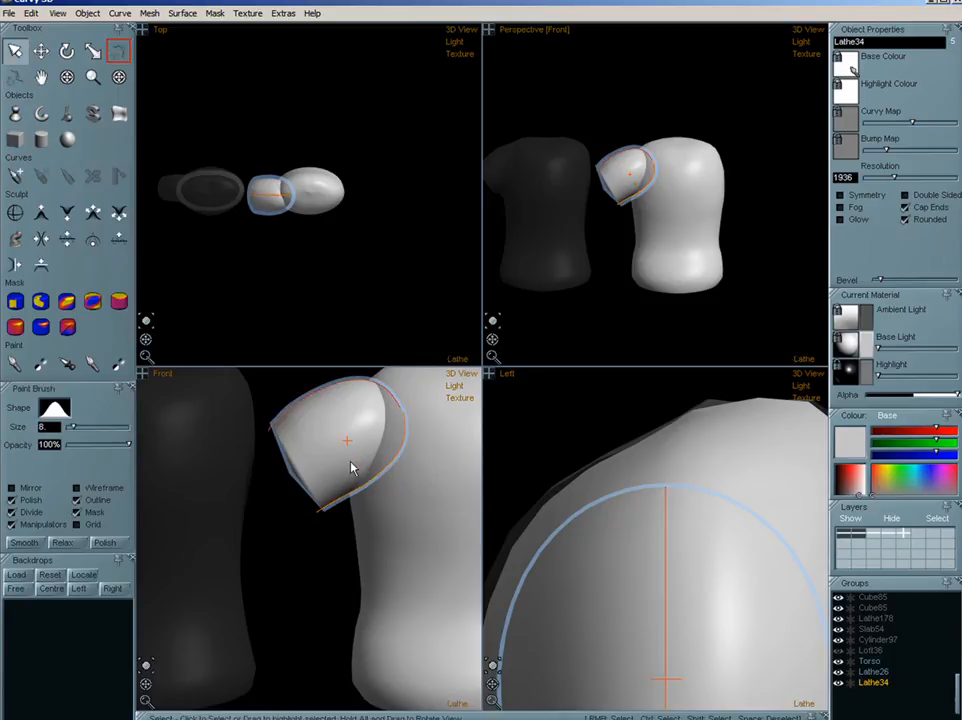
- Move the sleeve lathe along the depth axis in the Left view to centre it on the torso's shoulder, and deselect it
scroll(436, 490, "down", 4)
scroll(588, 528, "down", 4)
scroll(588, 528, "down", 3)
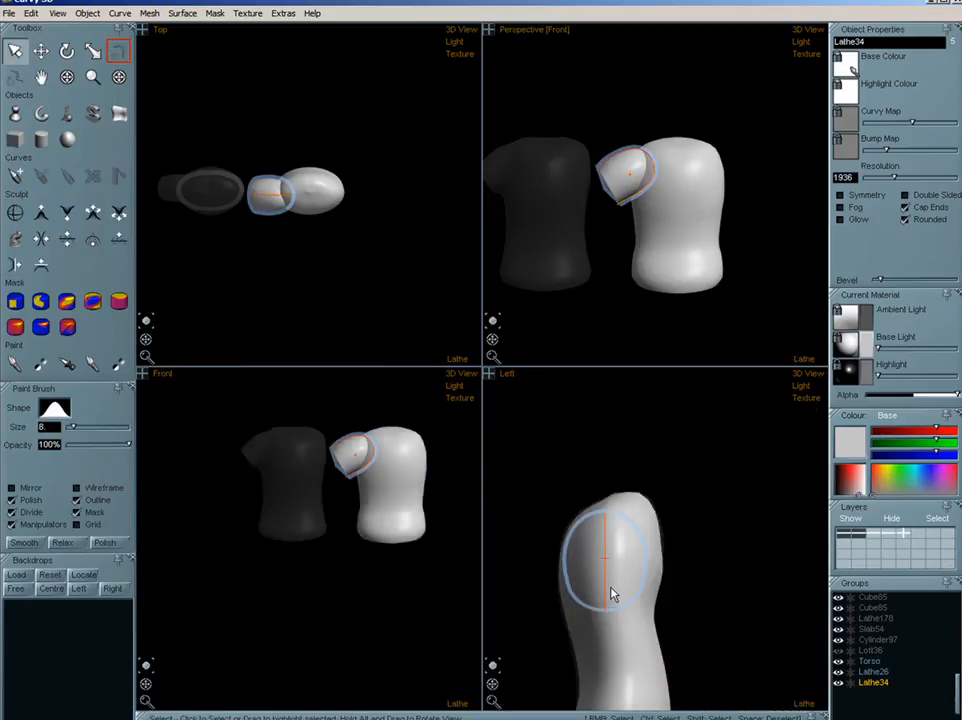
key("m")
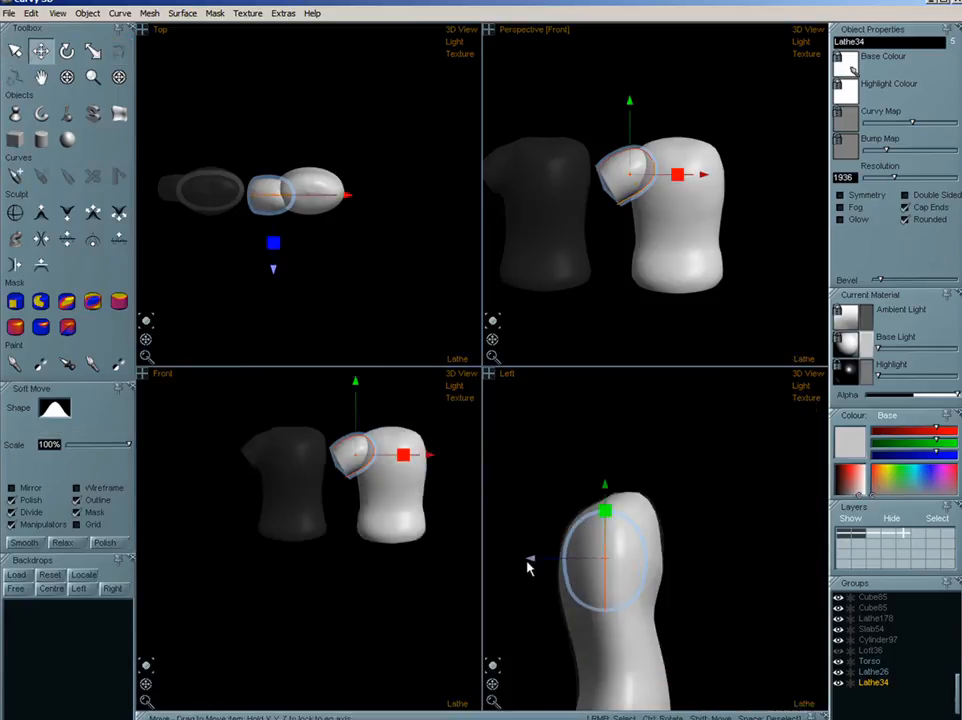
mouse_move(528, 560)
left_mouse_down()
mouse_move(544, 574)
mouse_move(545, 566)
left_mouse_up()
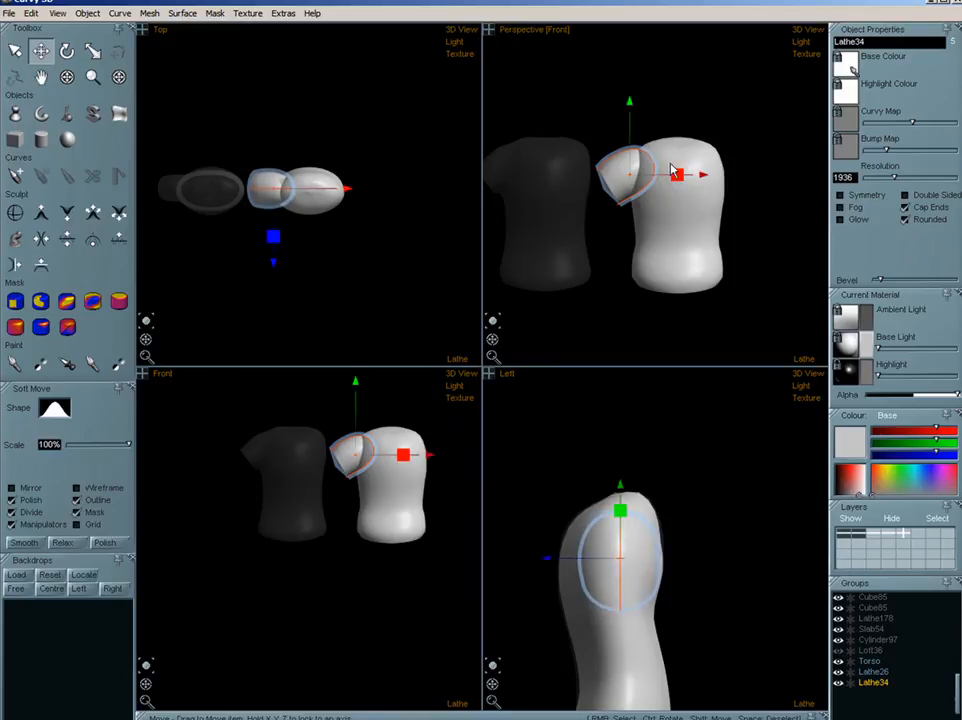
key("space")
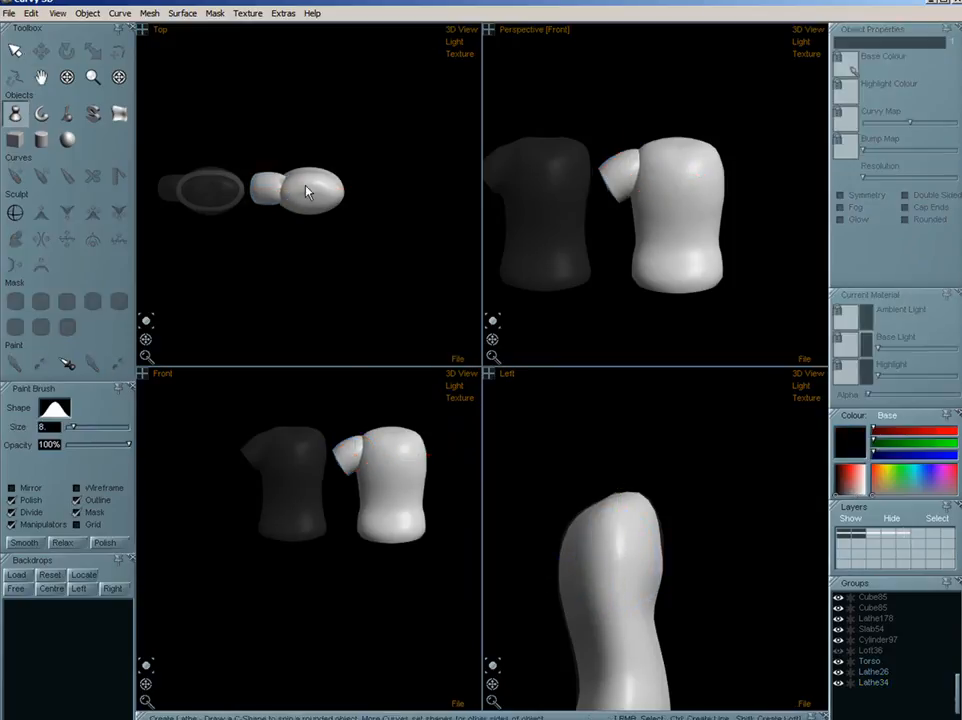
- Save the scene as a CVY file named demo in the Cleft folder
left_click(9, 13)
left_click(26, 64)
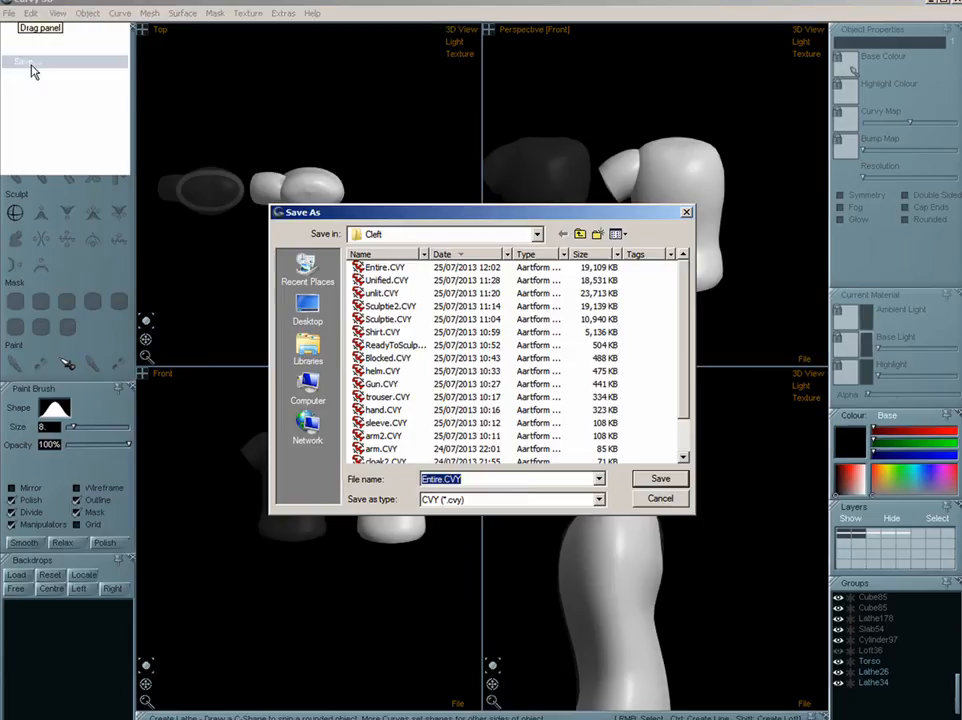
left_click(441, 481)
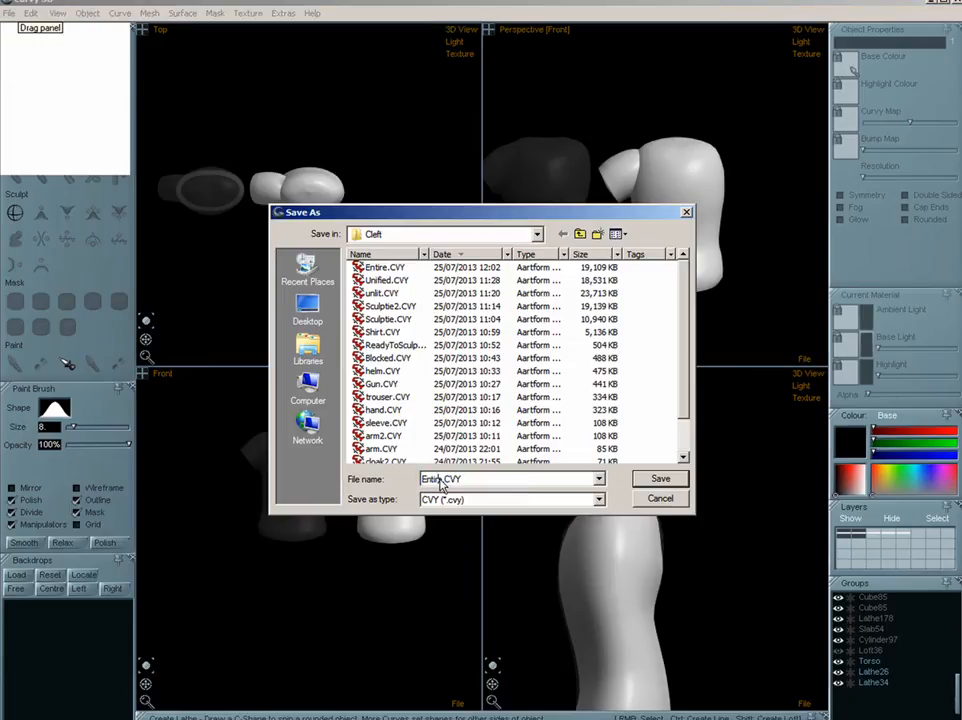
double_click(441, 481)
type("demo")
key("Return")
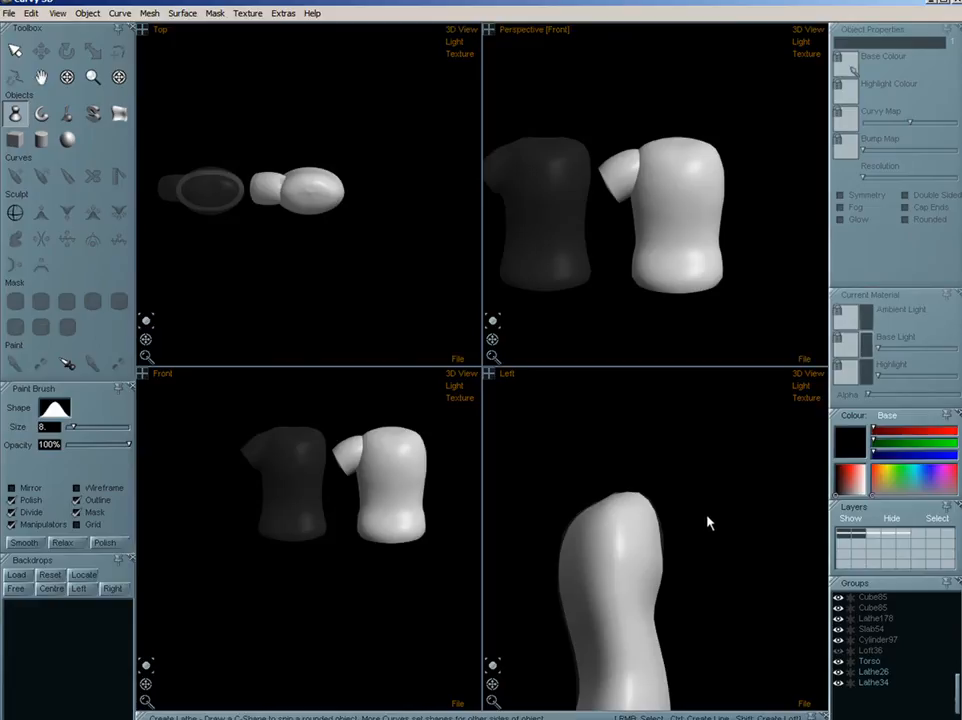
- Nest the sleeve lathe under the torso lathe in the object hierarchy, and select the sleeve
left_click(874, 683)
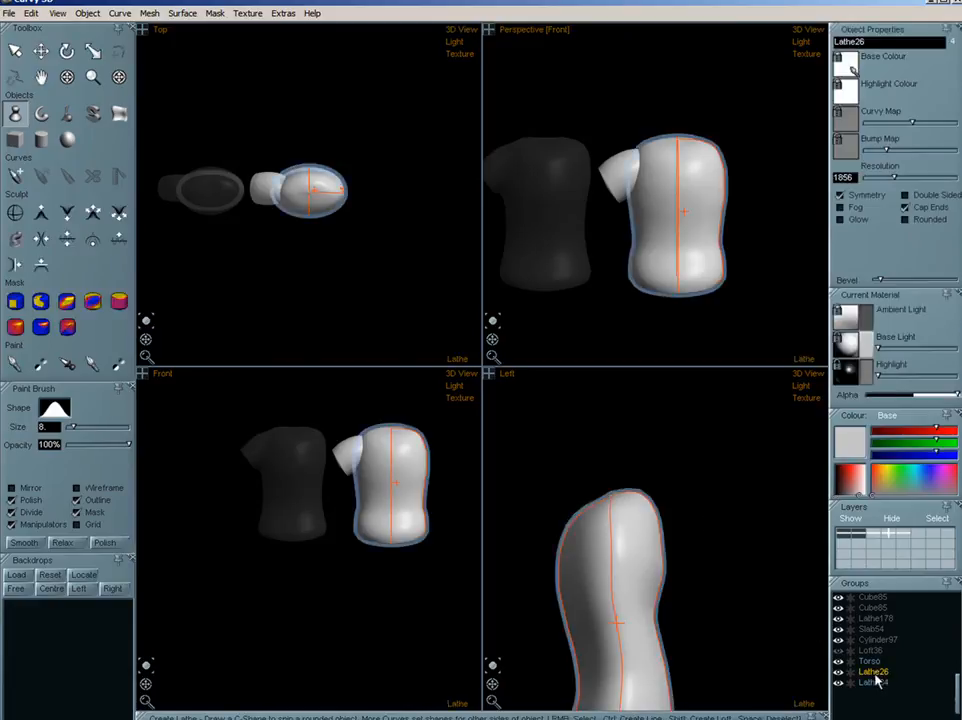
left_click_drag(876, 684, 882, 674)
left_click(876, 673)
left_click(878, 683)
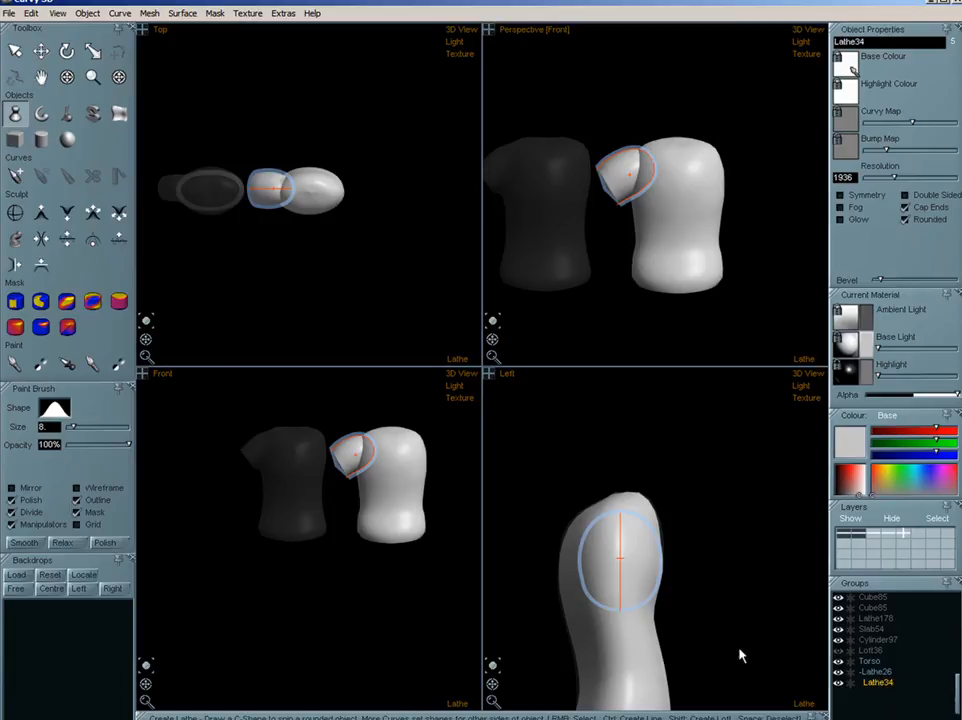
- Weld the sleeve lathe to its parent torso lathe to form a single mesh
left_click(874, 672)
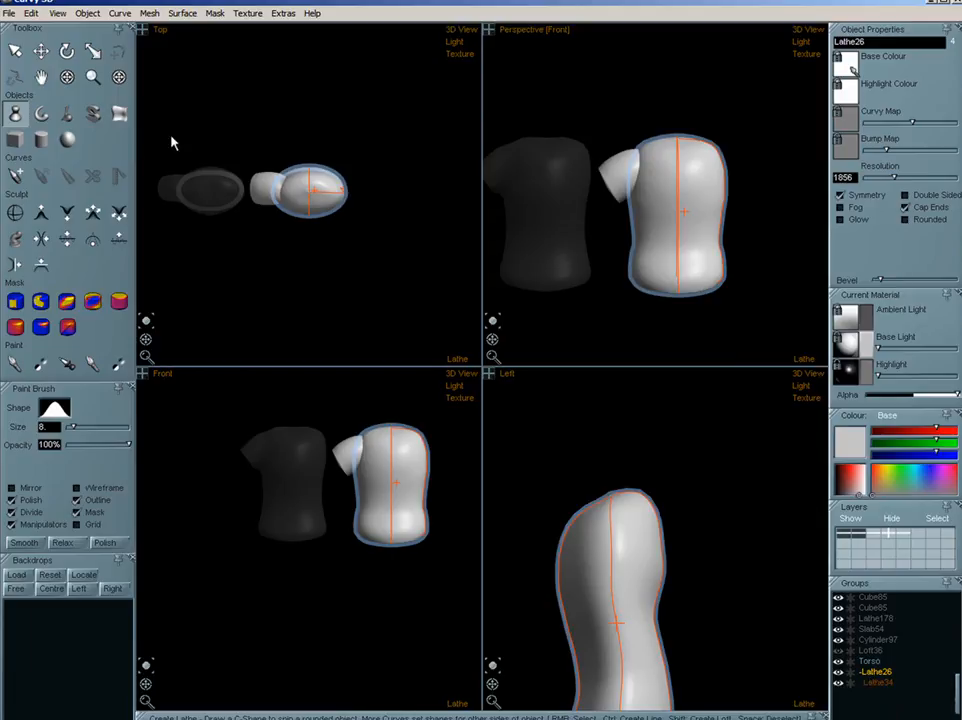
left_click(149, 14)
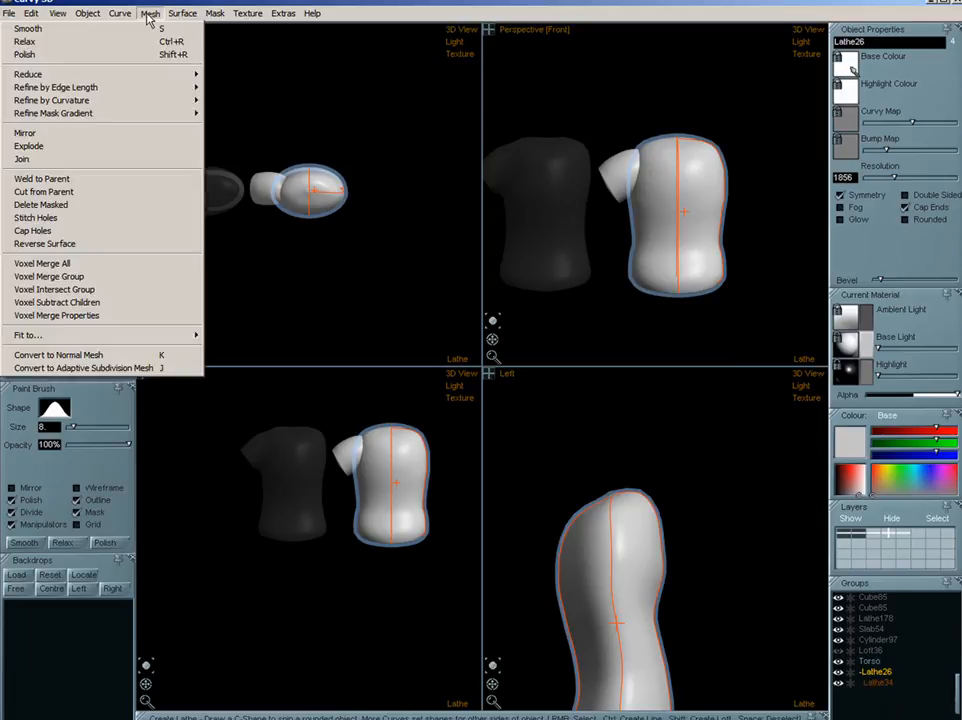
left_click(141, 2)
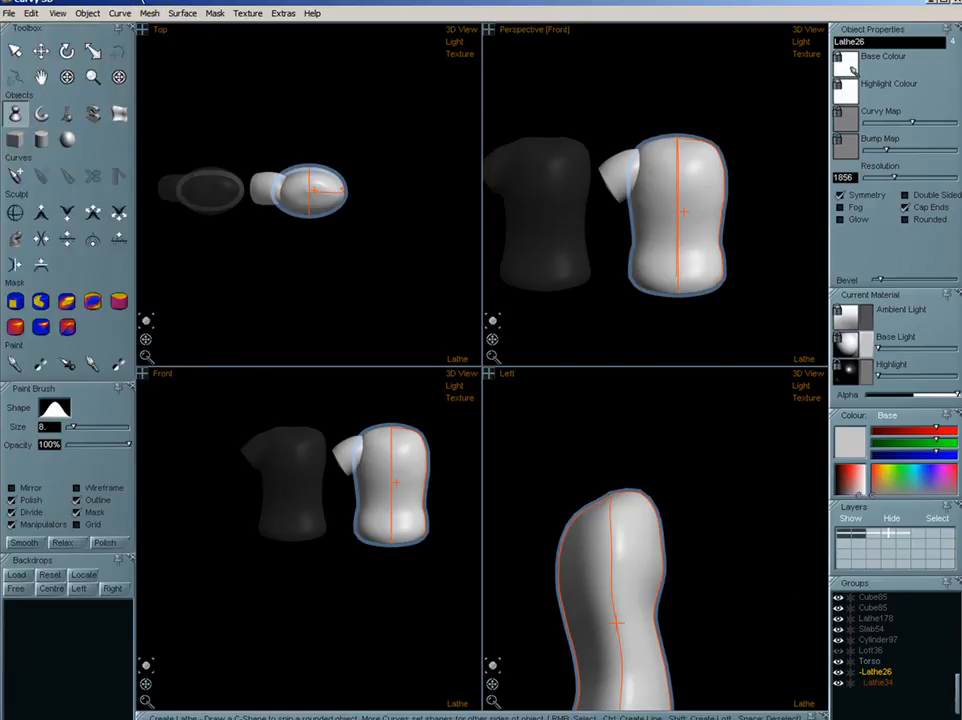
left_click(880, 683)
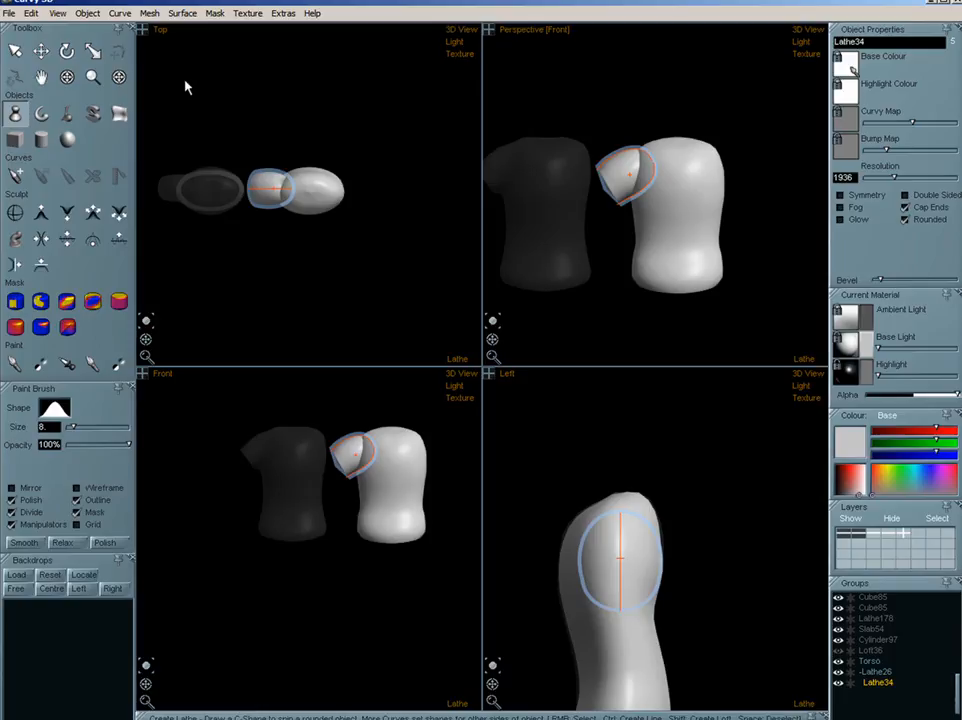
left_click(149, 14)
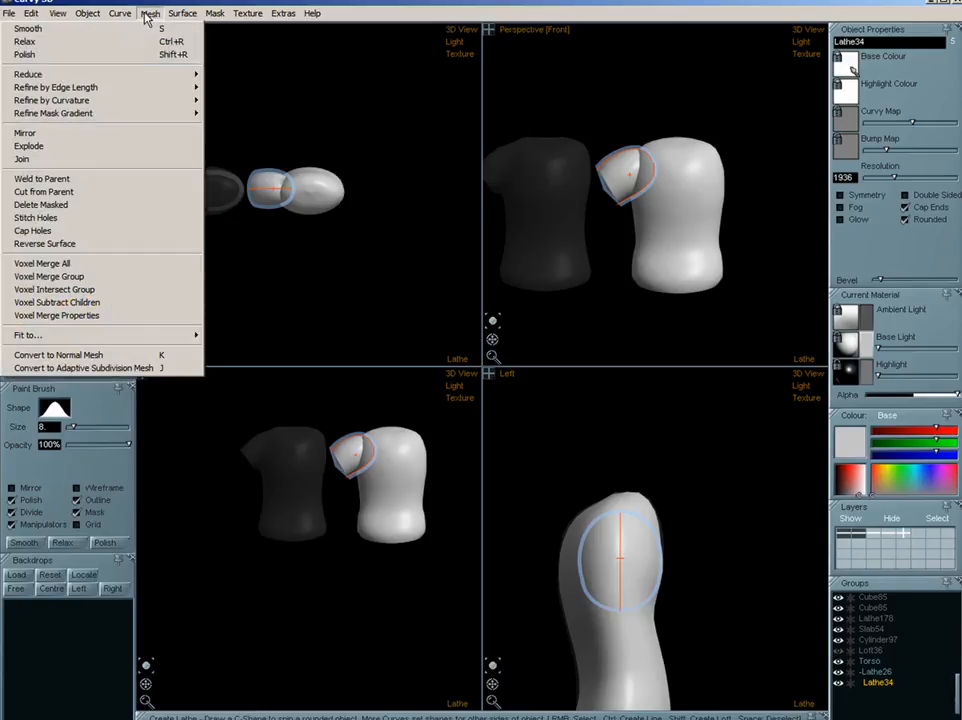
left_click(110, 190)
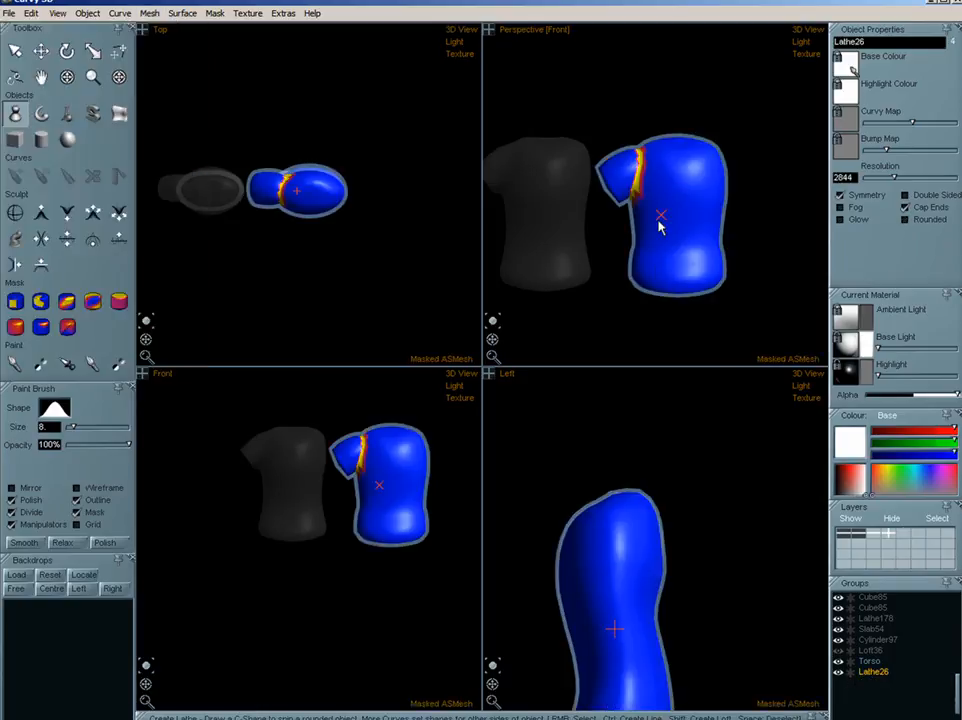
- Smooth the masked seam between the sleeve and torso, and show the mesh in wireframe for a close check
scroll(652, 172, "up", 4)
middle_click_drag(649, 206, 646, 178)
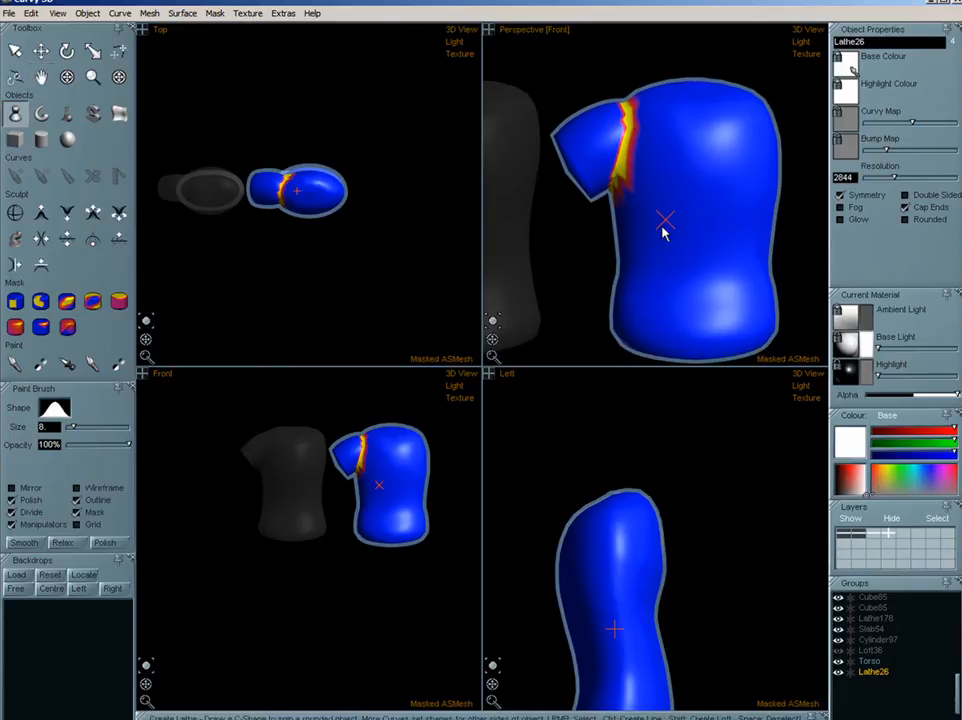
key("ctrl+z")
key("ctrl+z")
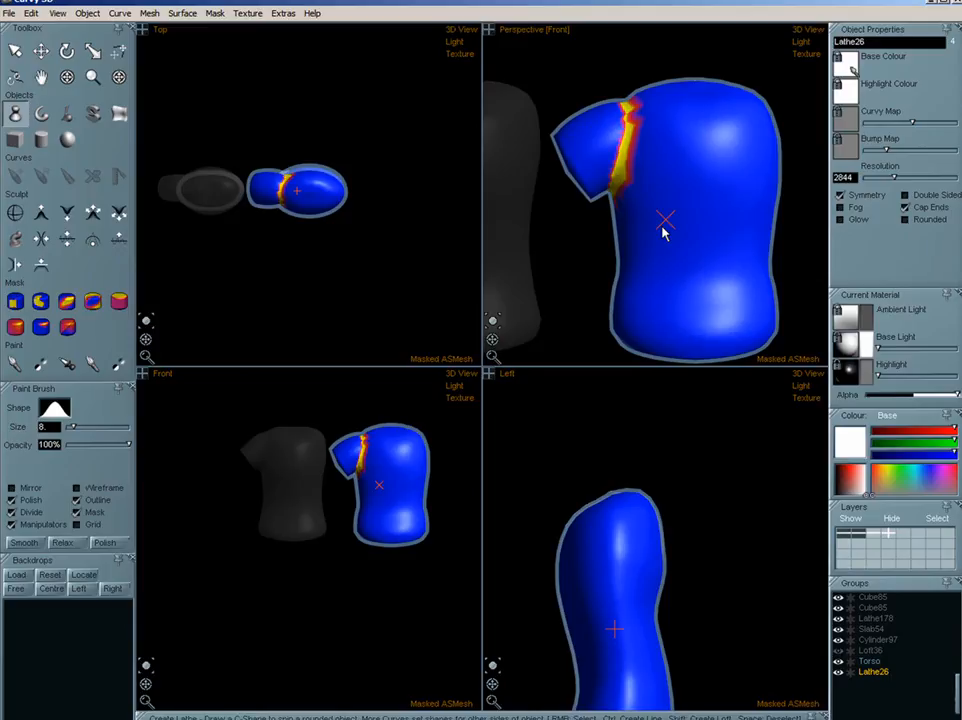
key("w")
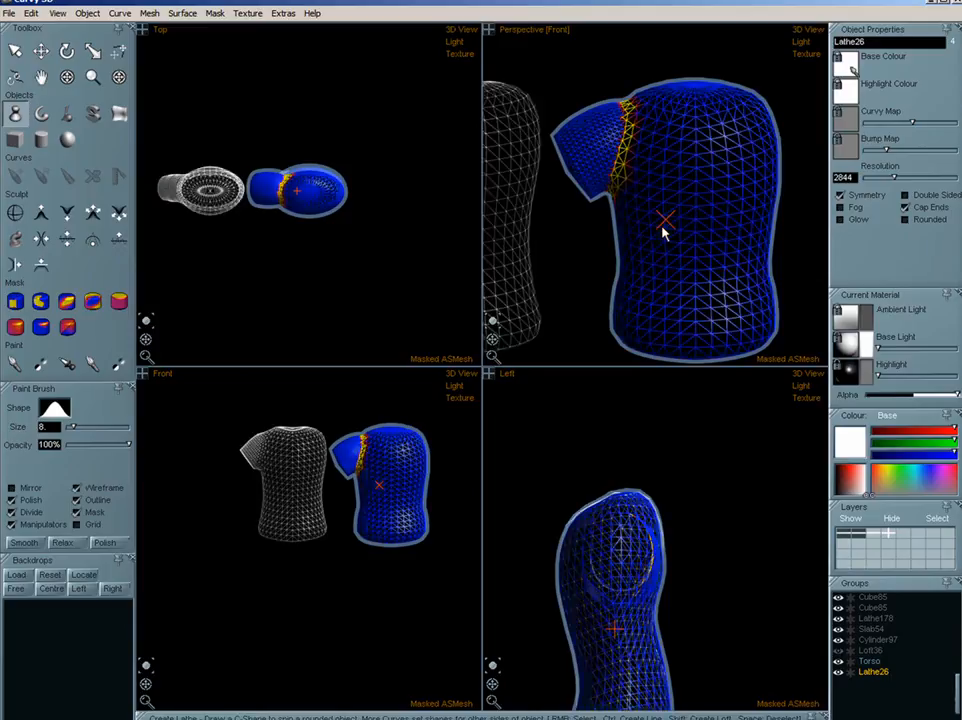
scroll(630, 145, "up", 4)
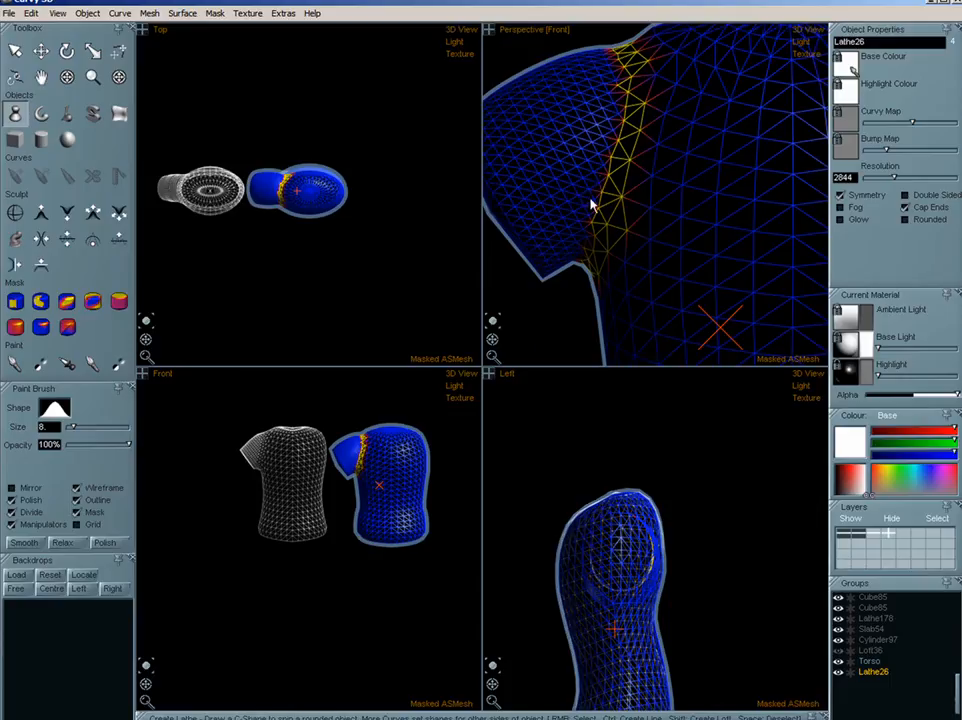
- Clear the seam mask, smooth the whole welded mesh, and return to shaded display
key("space")
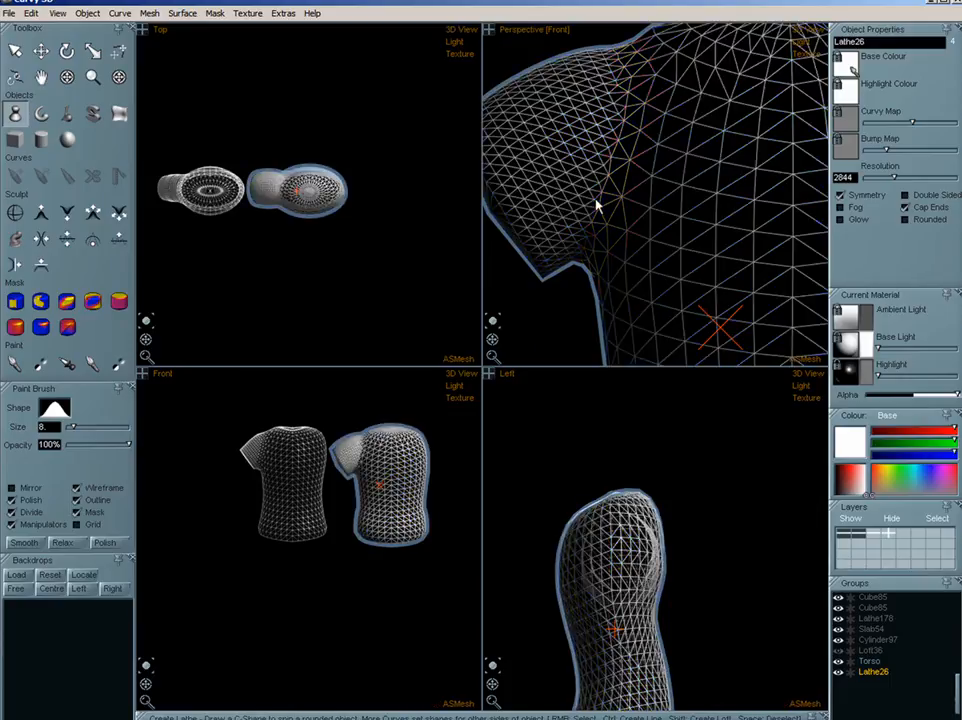
scroll(597, 205, "down", 4)
key("w")
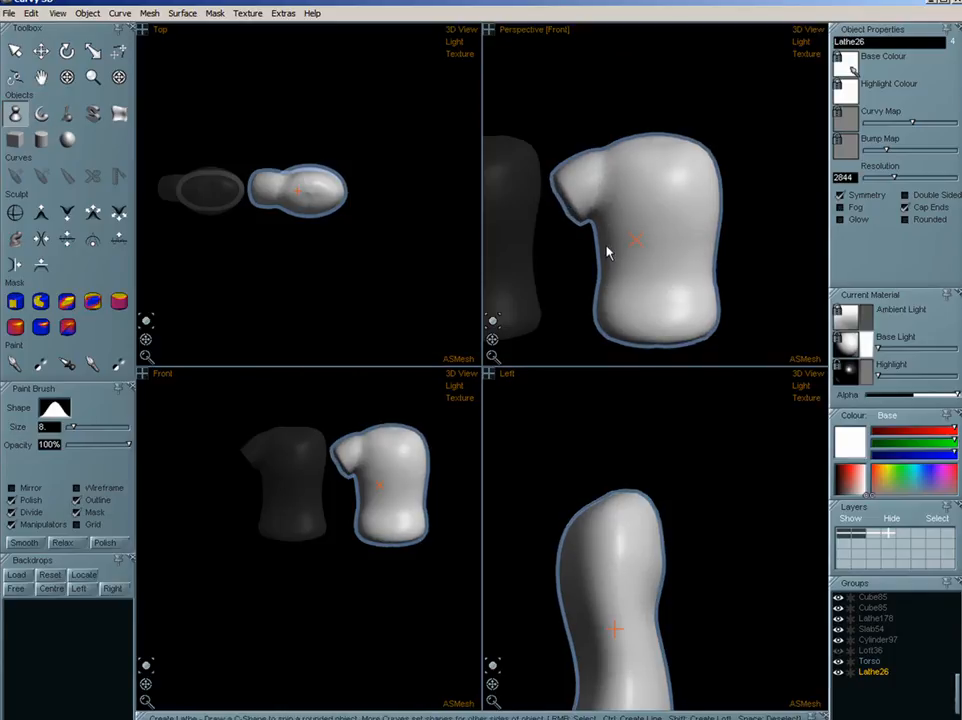
- Compare the shoulder join in wireframe and shaded display, and view the welded torso beside the reference torso
key("w")
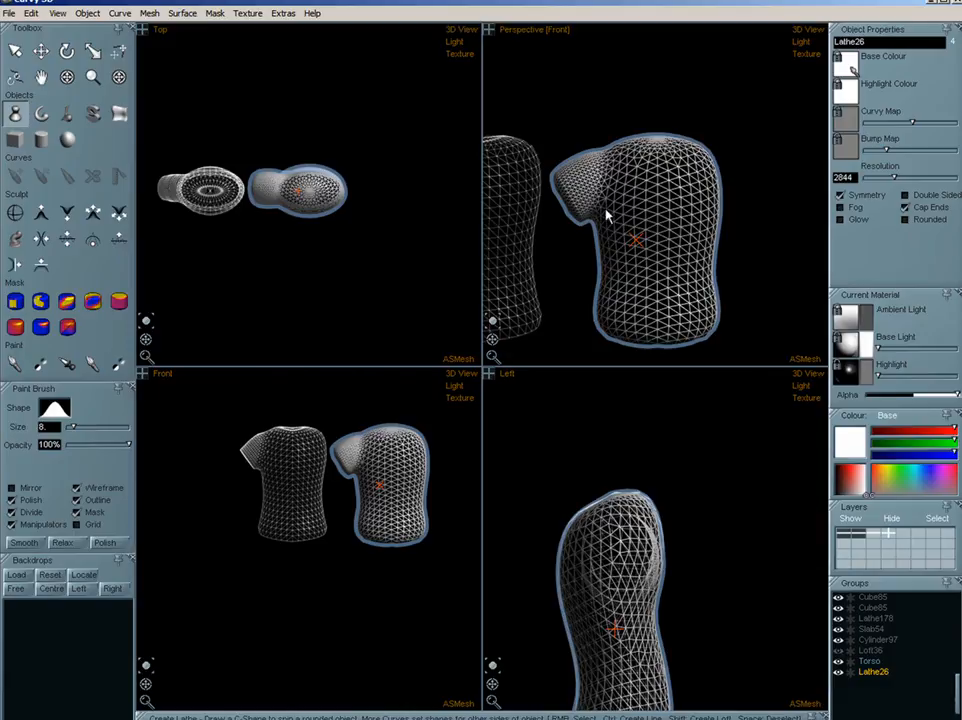
key("w")
scroll(600, 197, "up", 5)
key("w")
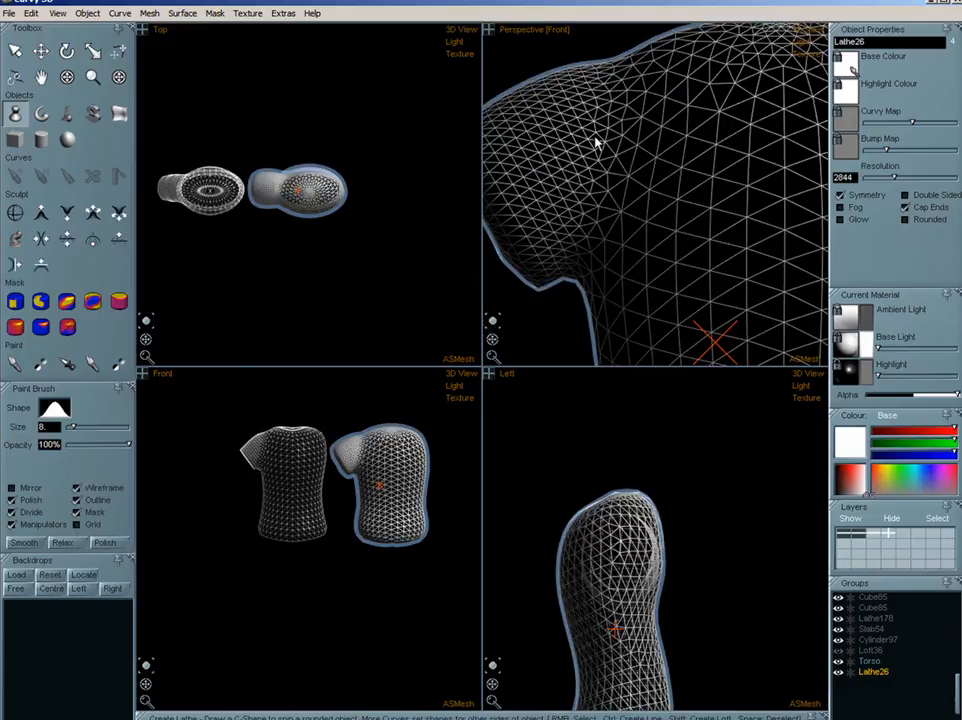
key("w")
scroll(595, 205, "down", 5)
middle_click_drag(608, 253, 704, 240)
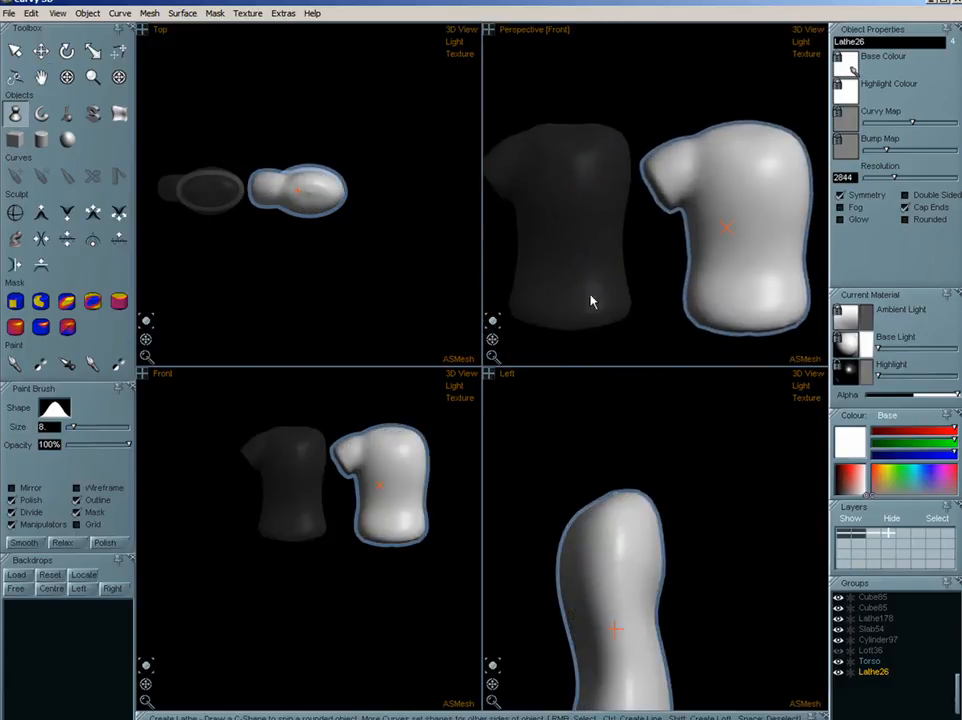
scroll(726, 245, "down", 4)
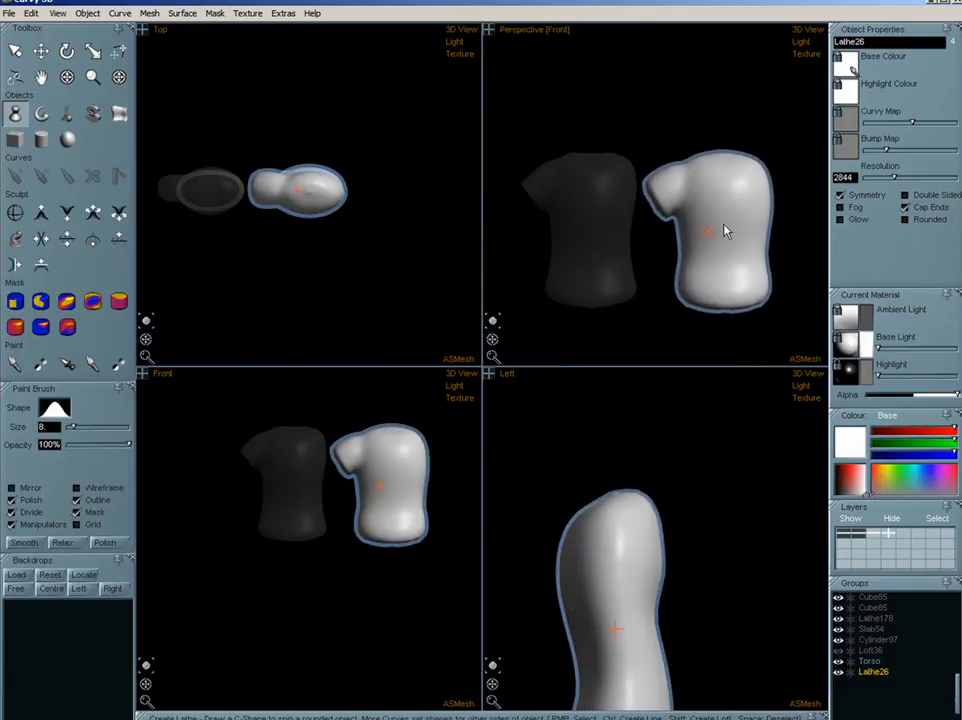
- Delete the welded demo torso and the transparent reference torso from the scene
left_click(41, 50)
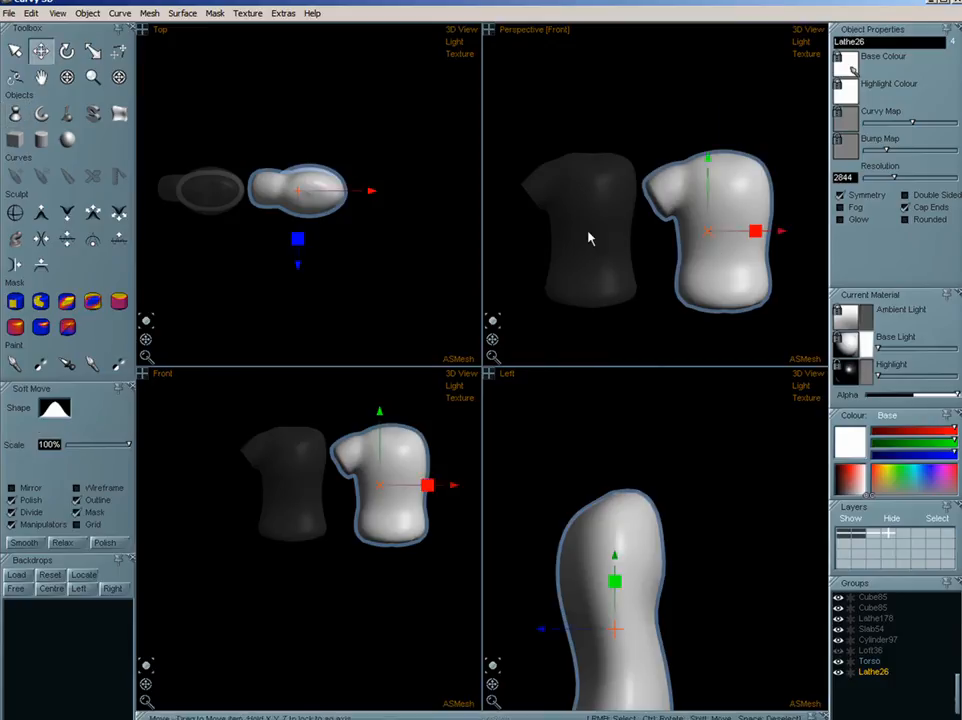
key("Delete")
left_click(608, 253)
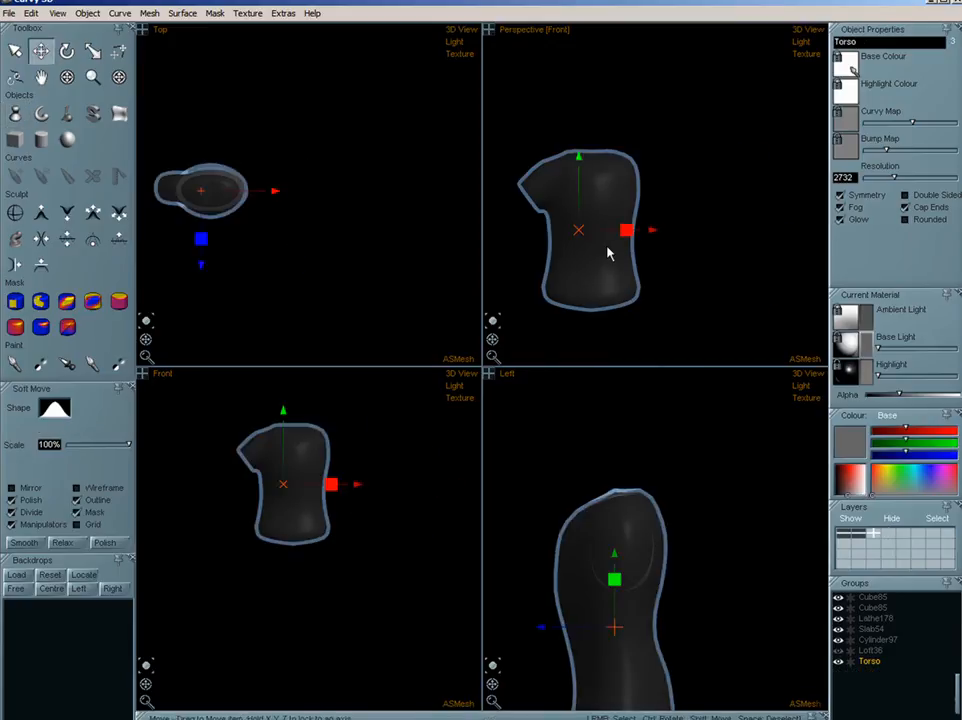
key("Delete")
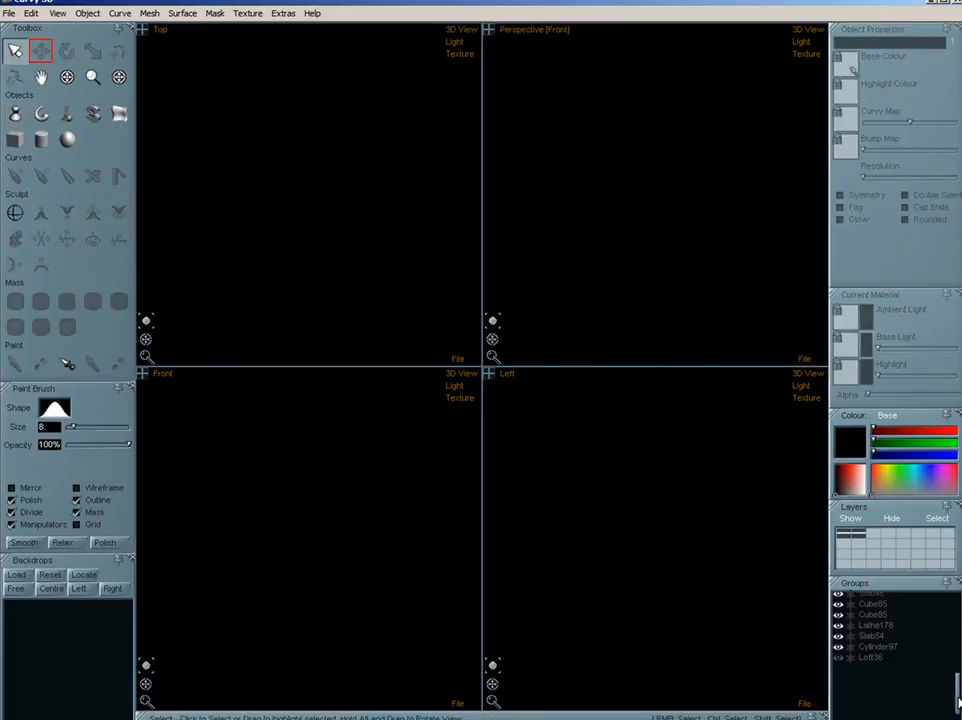
- Select all of the figure's objects from Loft36 up to Neck and move them to layer 9
scroll(955, 700, "up", 5)
left_click(870, 704)
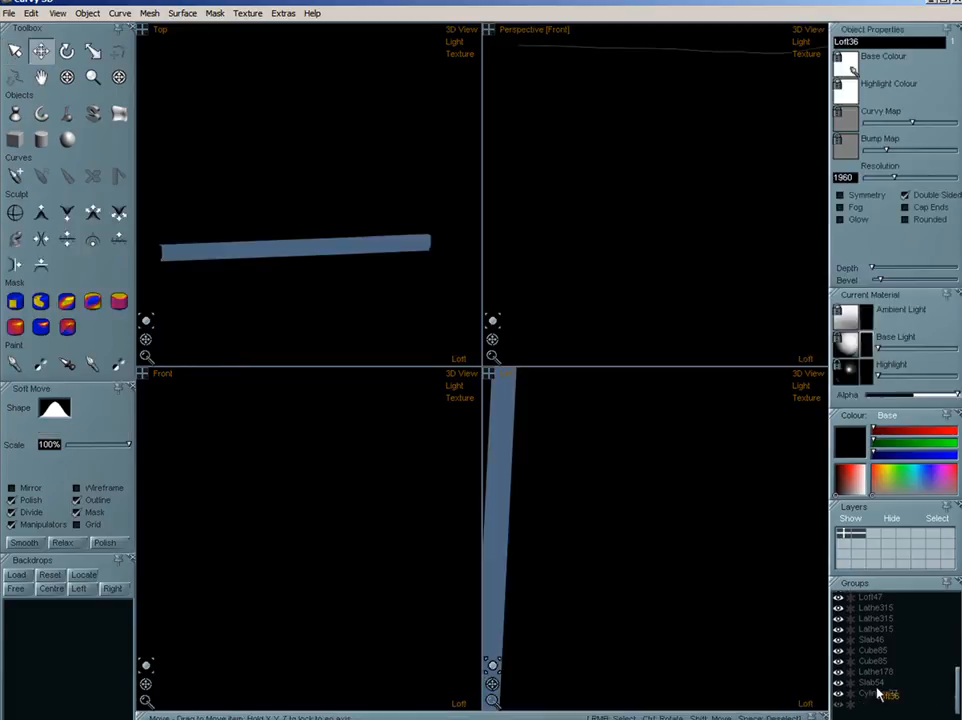
left_click_drag(873, 704, 870, 597)
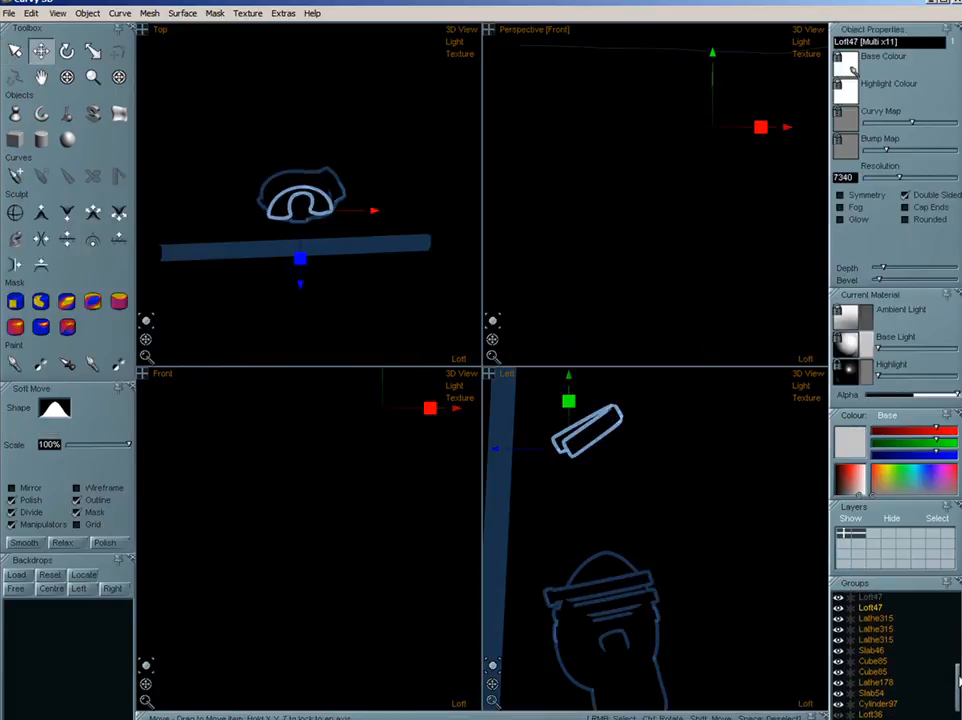
scroll(956, 690, "up", 6)
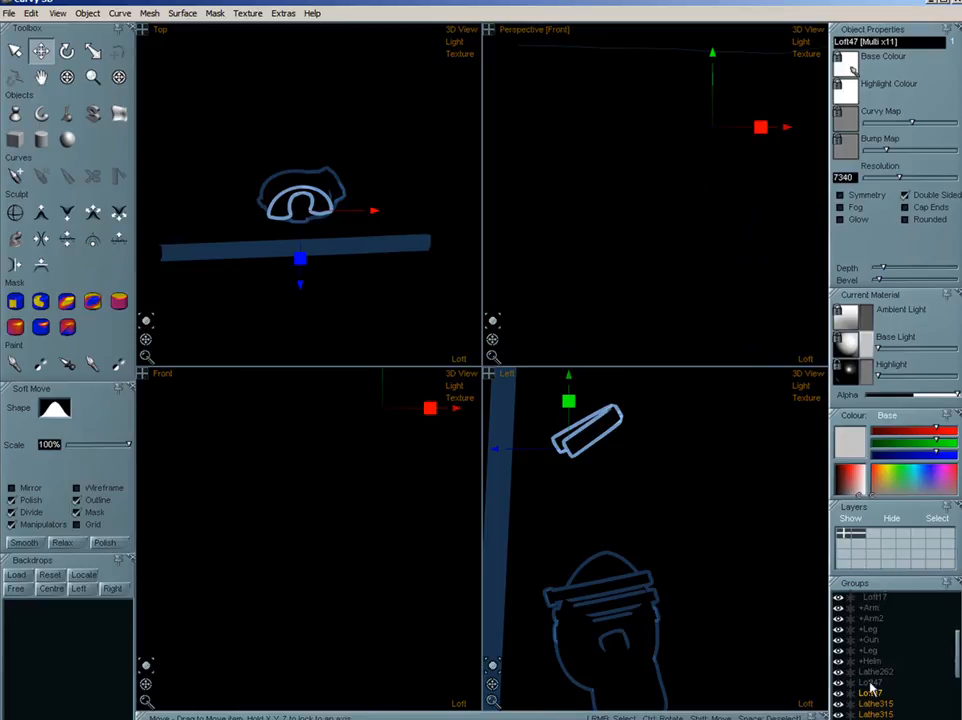
left_click_drag(870, 682, 872, 597)
scroll(956, 630, "up", 5)
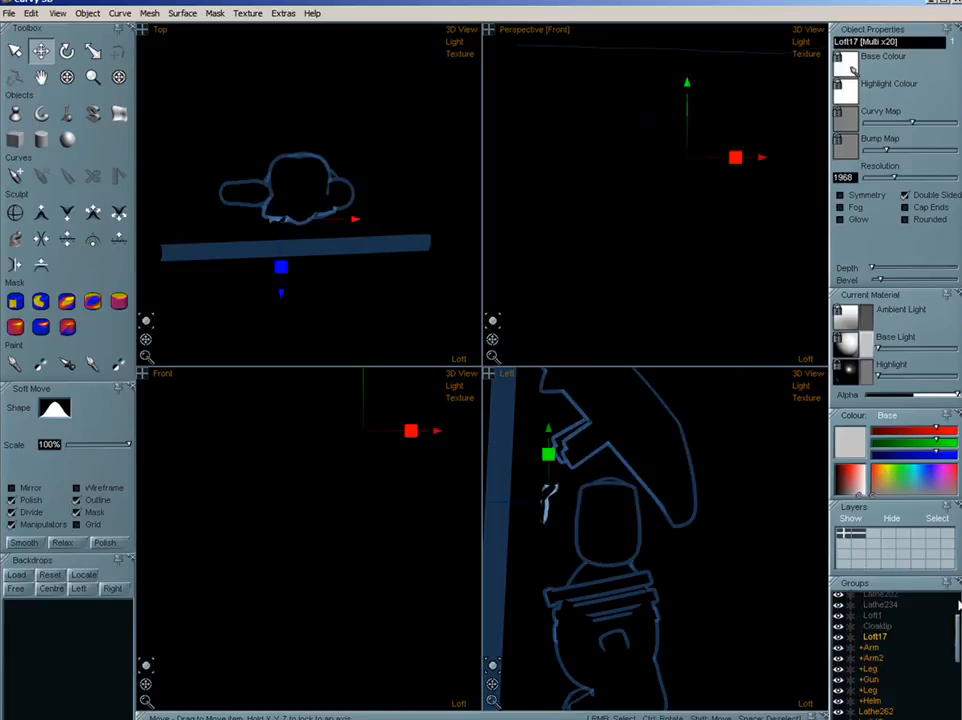
left_click_drag(868, 680, 870, 599)
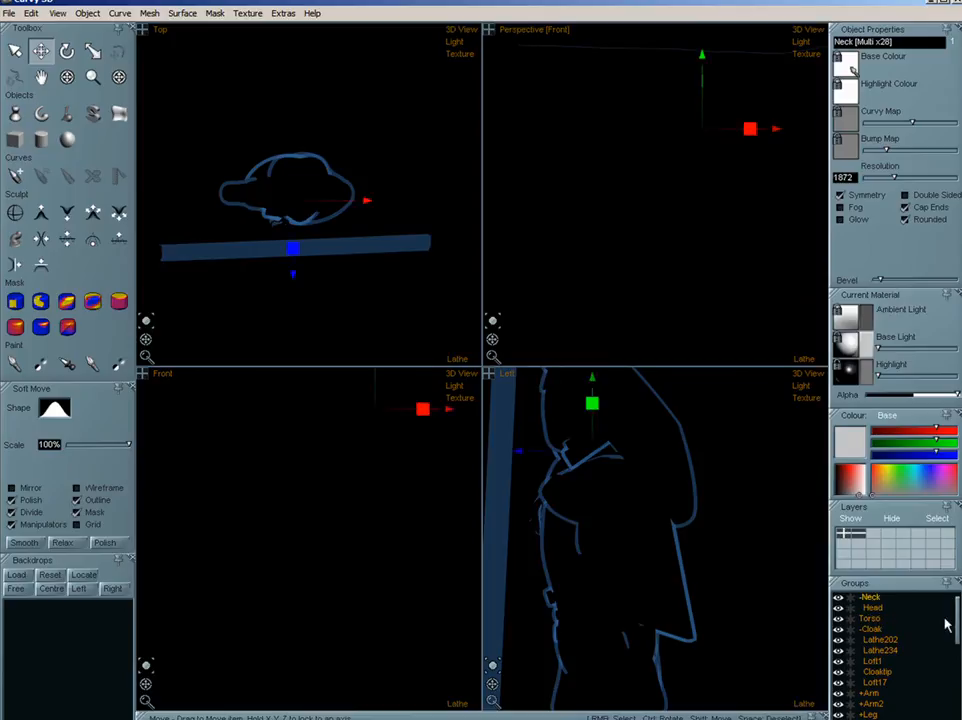
scroll(958, 622, "up", 1)
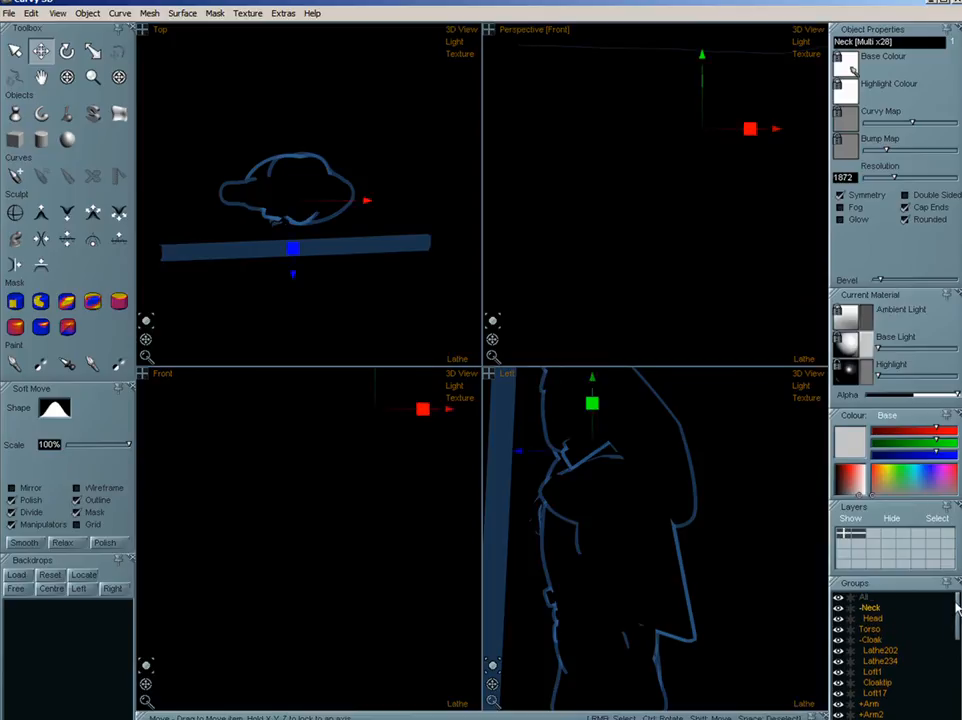
left_click(849, 547)
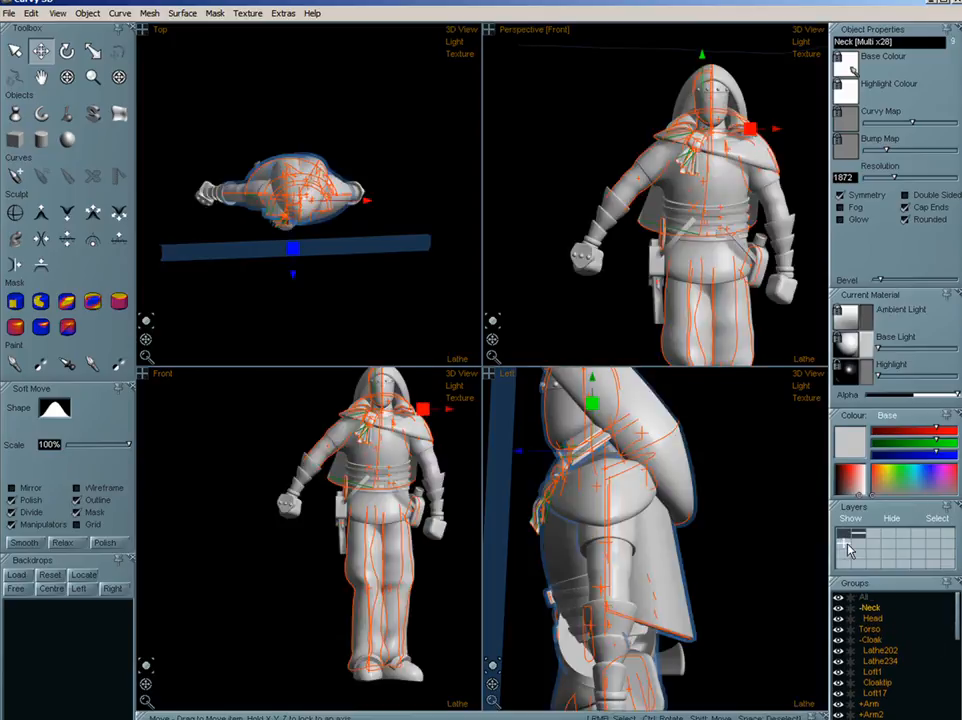
- Enlarge the Perspective view to a single viewport framing the whole hooded figure, and deselect all objects
middle_click_drag(397, 545, 367, 558)
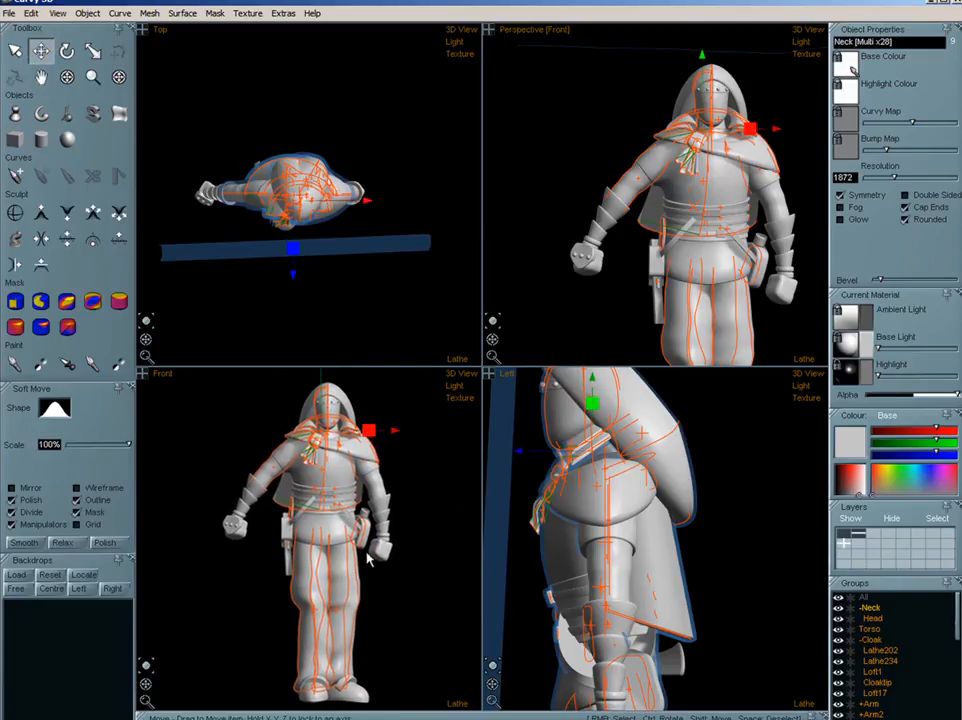
left_click(491, 31)
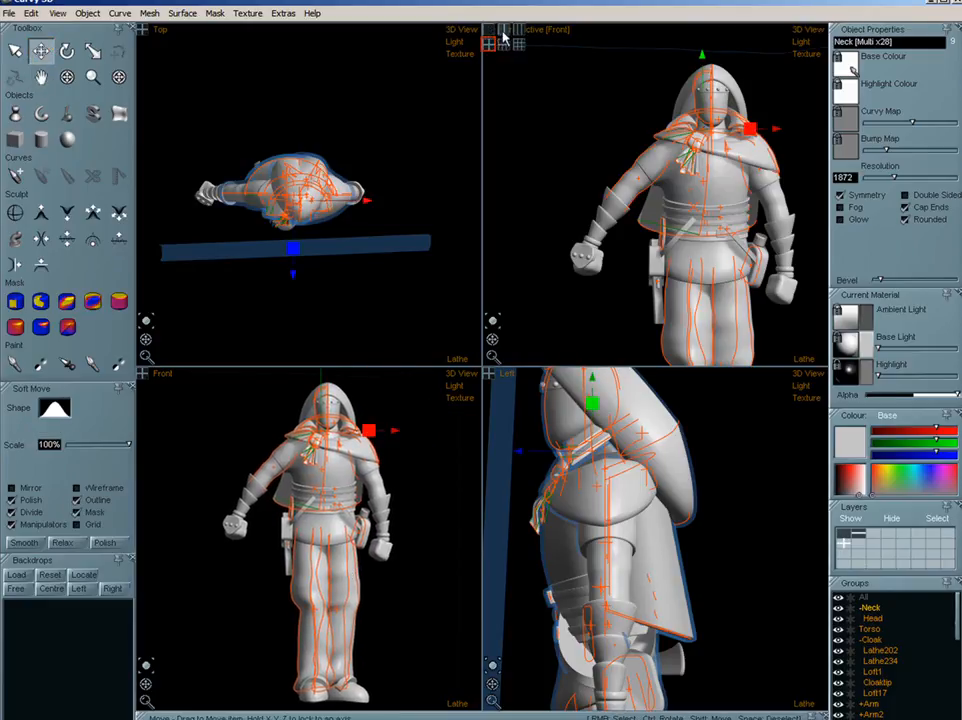
left_click(489, 33)
scroll(563, 350, "down", 3)
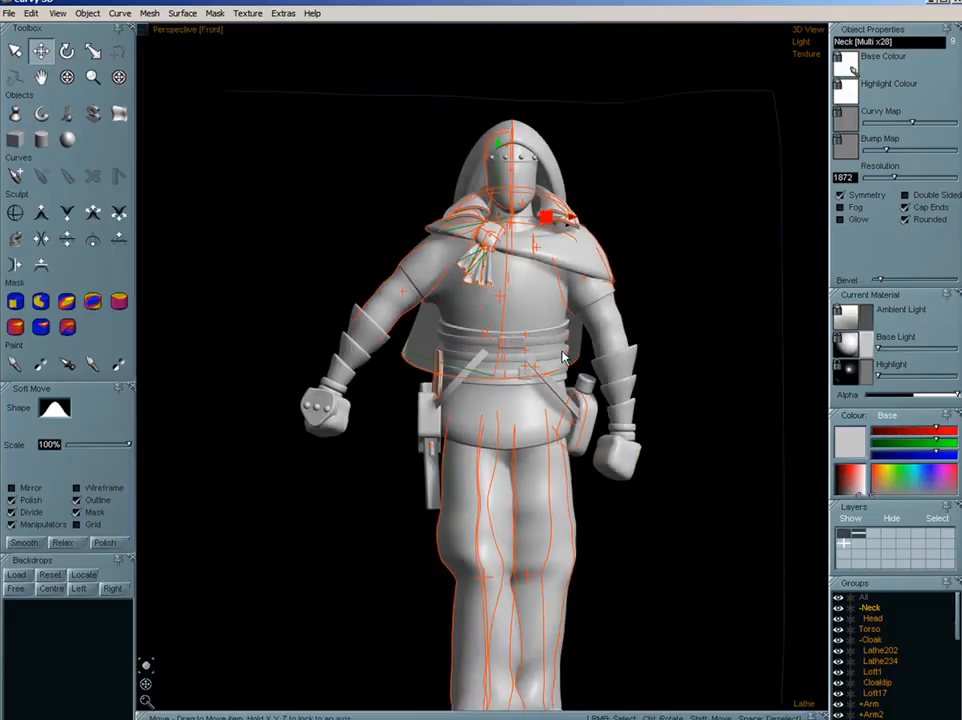
middle_click_drag(602, 525, 573, 452)
left_click(575, 460)
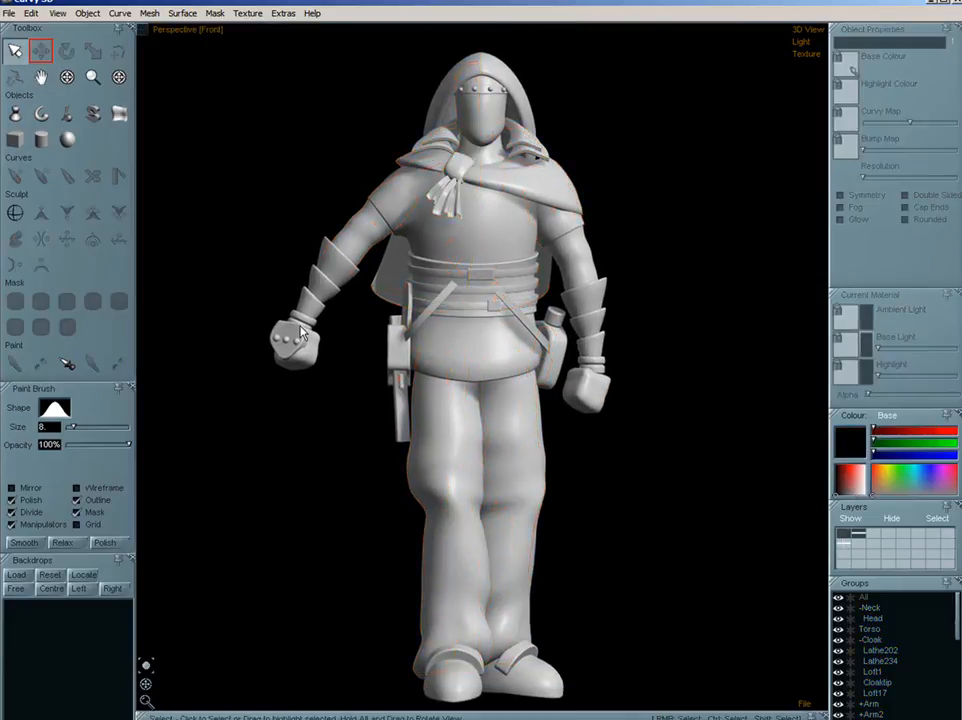
left_click(398, 400)
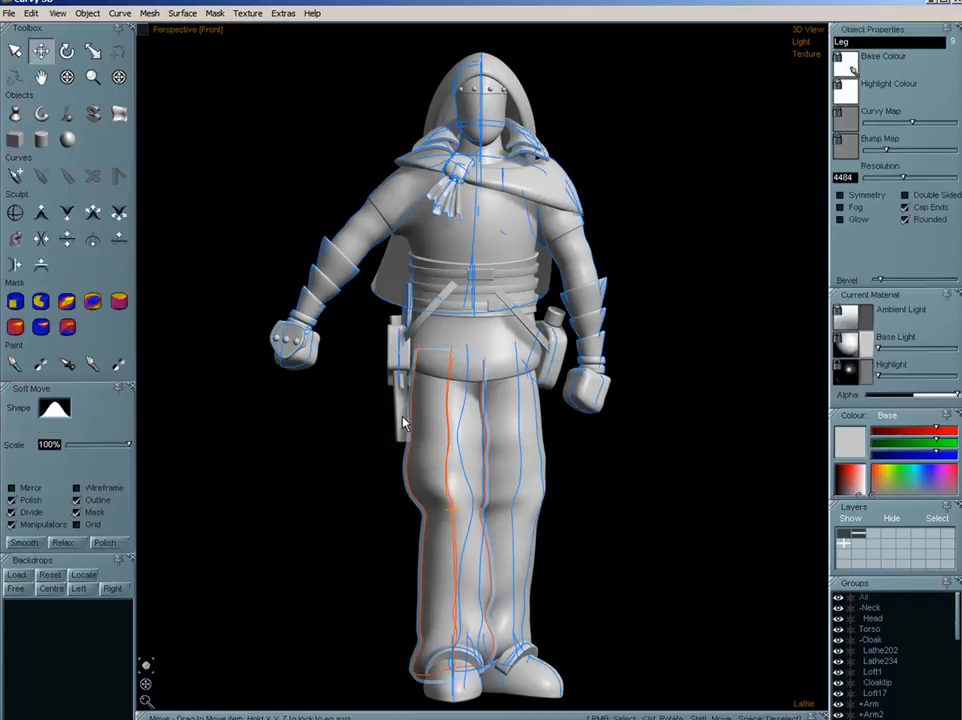
left_click(398, 388, "shift")
left_click(400, 380, "shift")
left_click(400, 380, "shift")
left_click(394, 392, "shift")
left_click(367, 437)
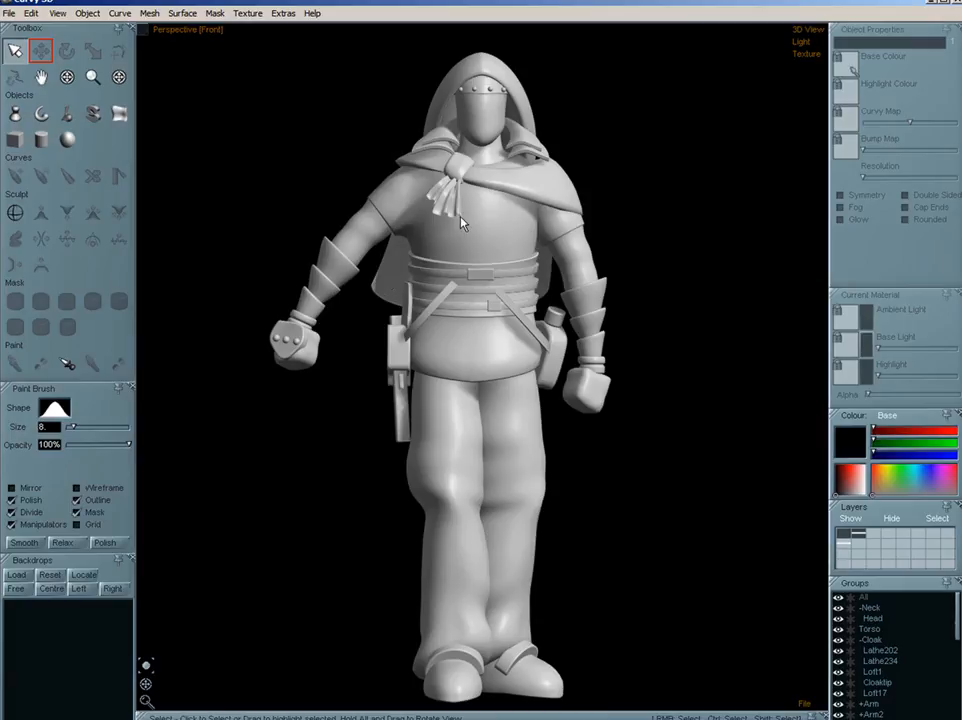
- Select the cloak's shoulder drape Lathe234 on the hooded figure
left_click(558, 205)
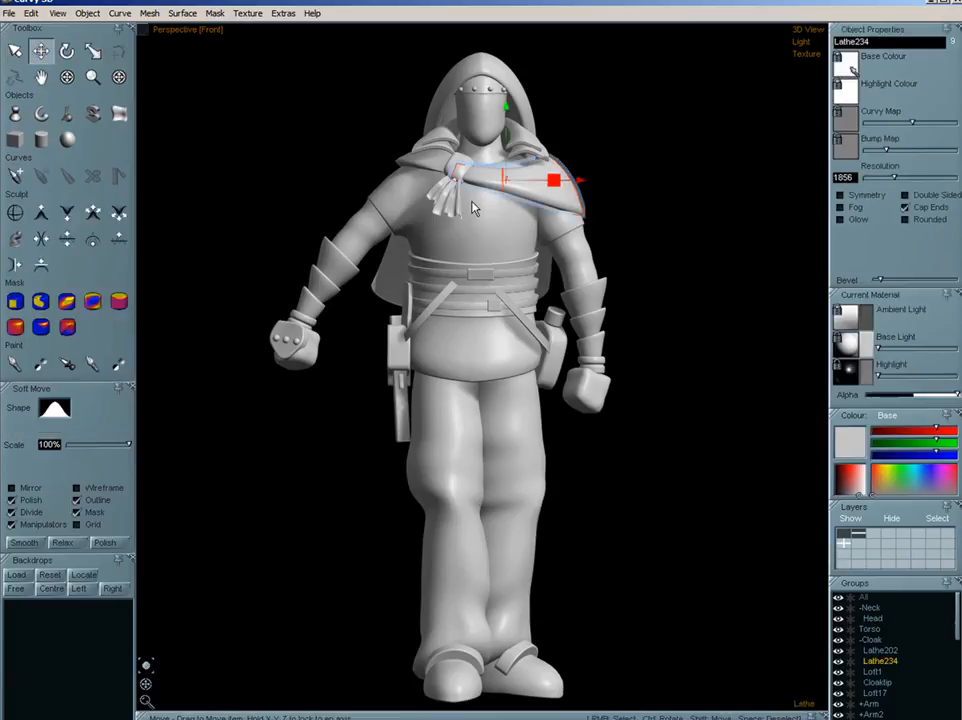
left_click(438, 168)
left_click(558, 190)
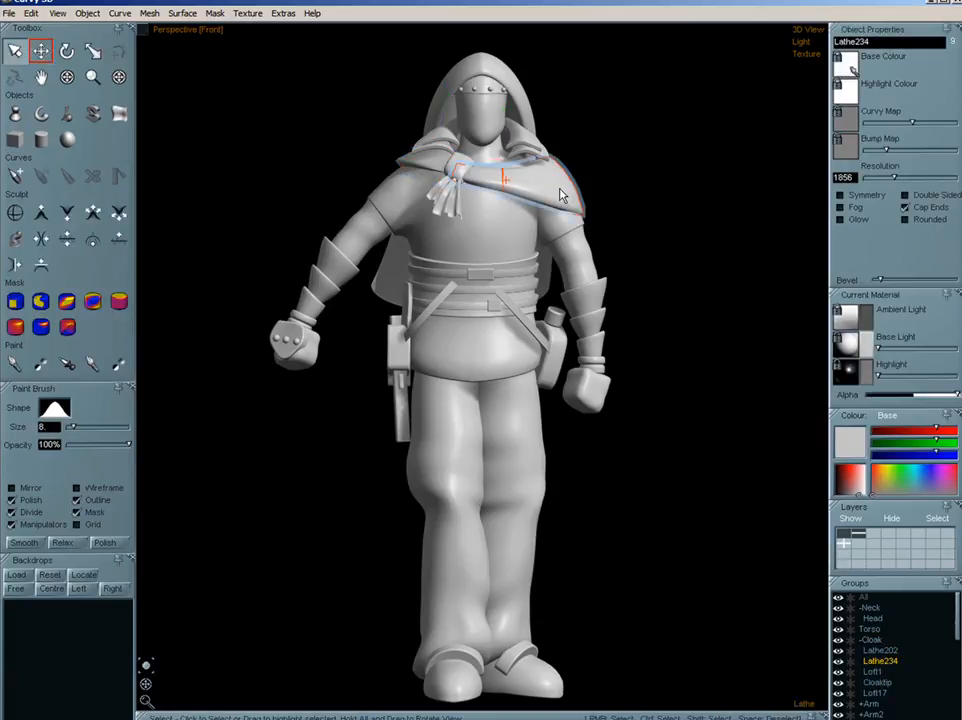
middle_click_drag(605, 236, 615, 293)
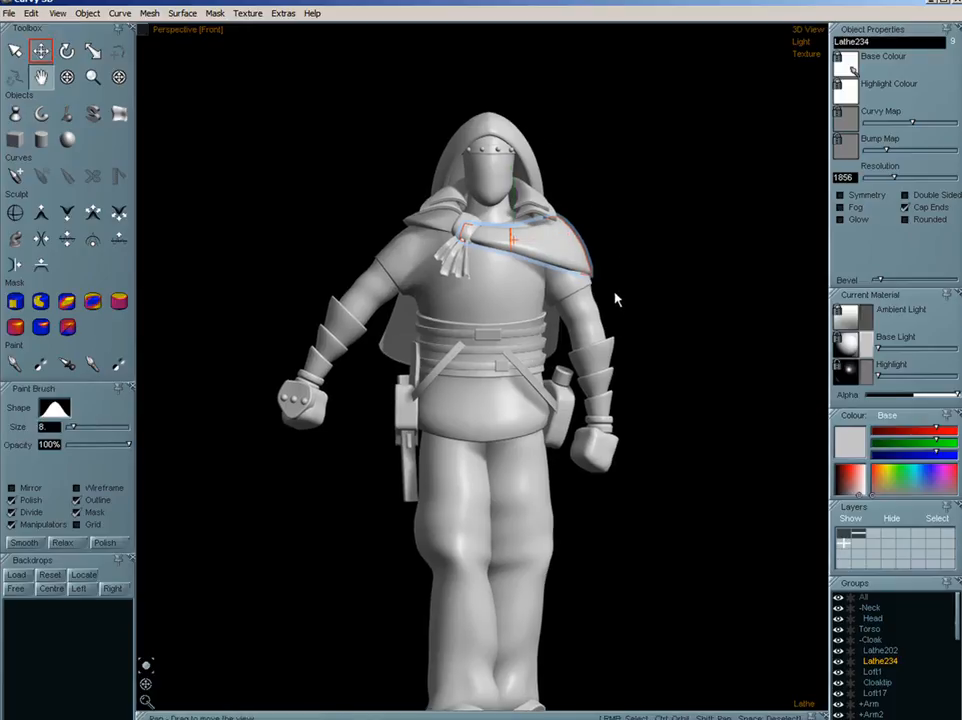
- Place a copy of the shoulder drape Lathe234 in the empty space beside the figure
middle_click_drag(673, 327, 575, 296)
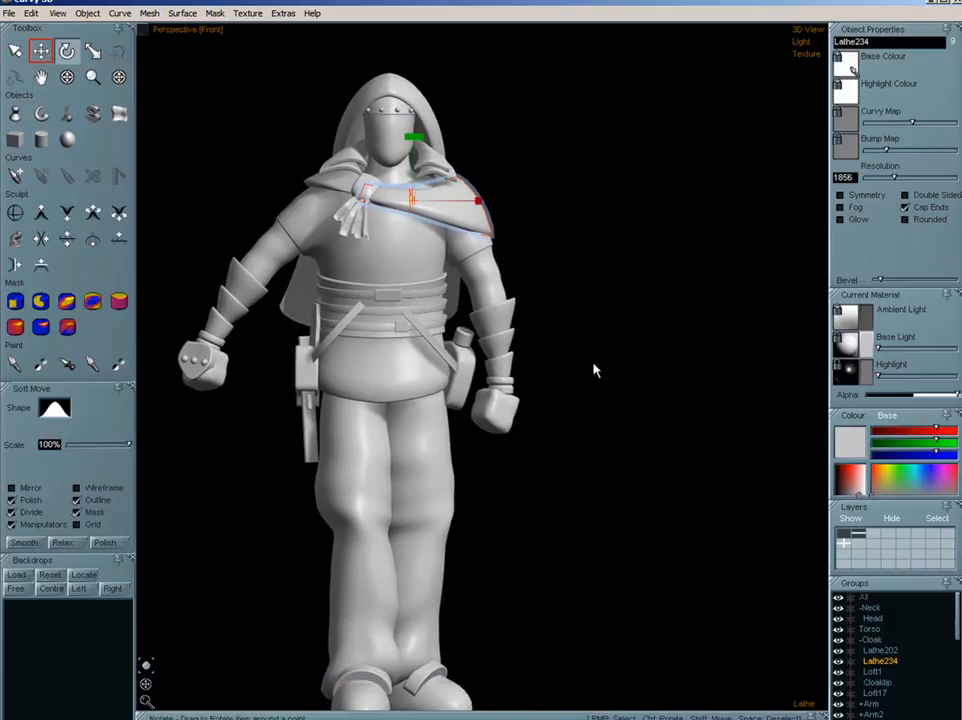
left_click_drag(518, 271, 740, 258)
left_click_drag(147, 687, 116, 715)
scroll(652, 228, "up", 2)
scroll(652, 228, "up", 4)
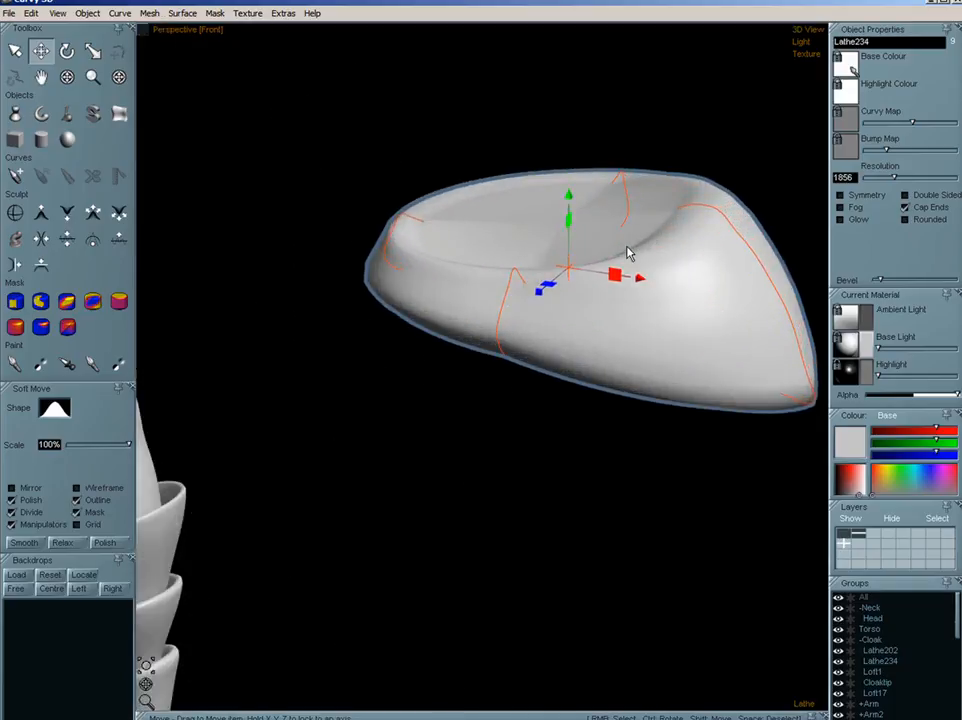
- Go through the drape copy's four profile curves one by one, nudging the wide-end and back curves slightly
middle_click_drag(638, 262, 570, 351)
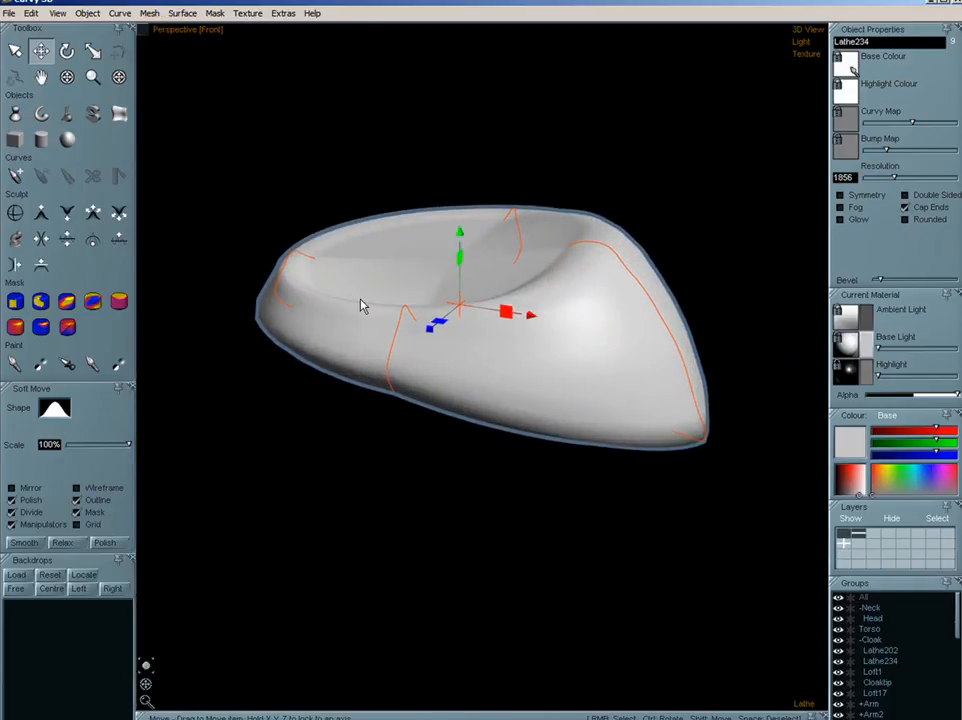
left_click(314, 263)
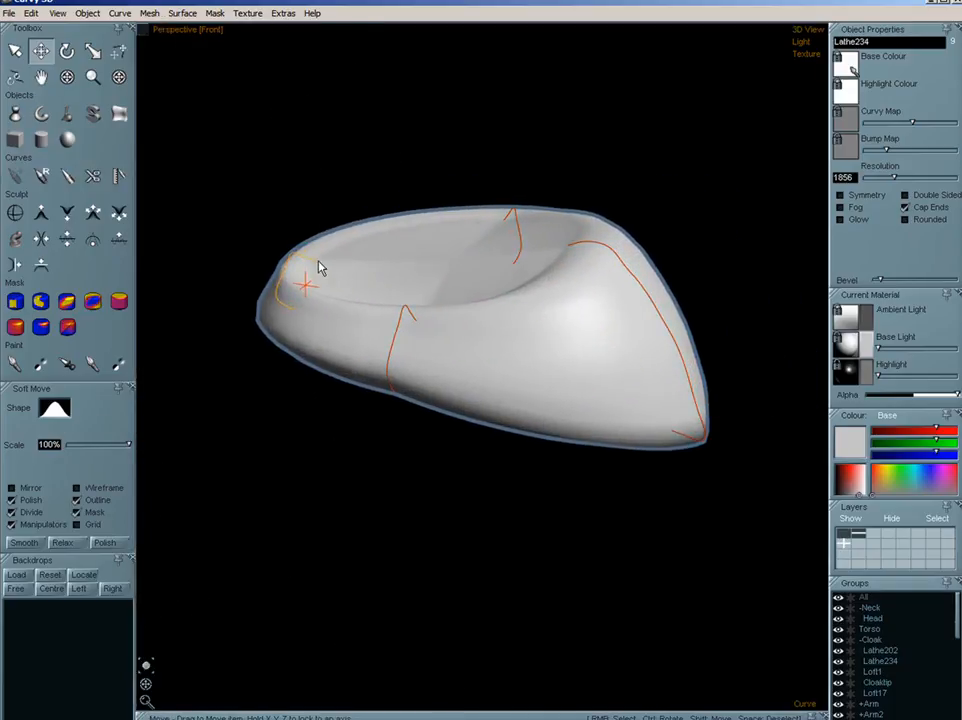
left_click_drag(663, 326, 668, 332)
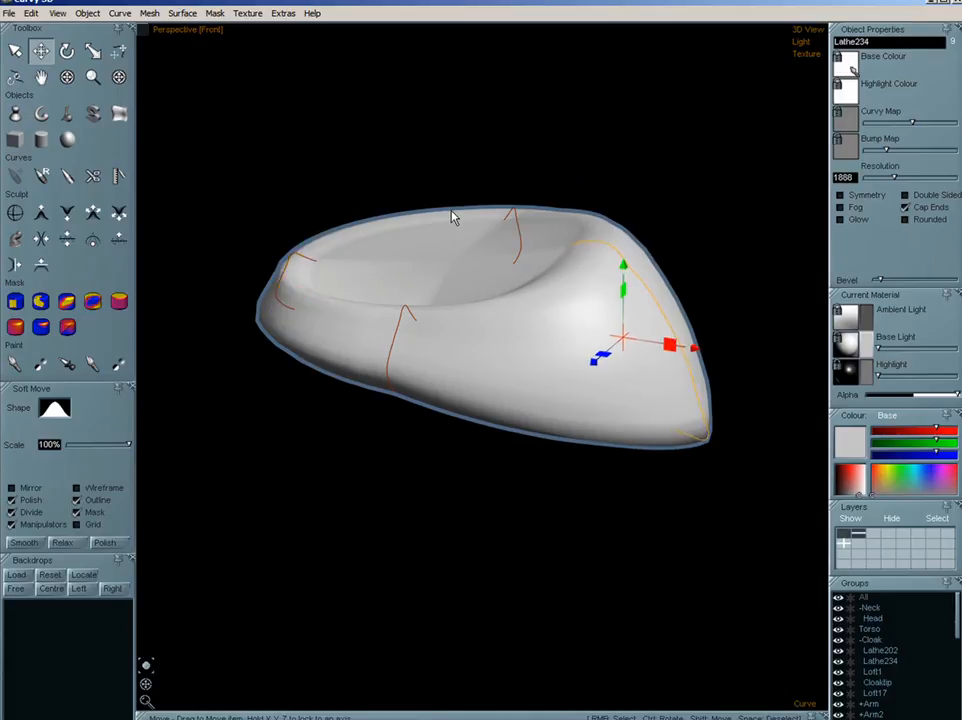
left_click(520, 244)
left_click(520, 240)
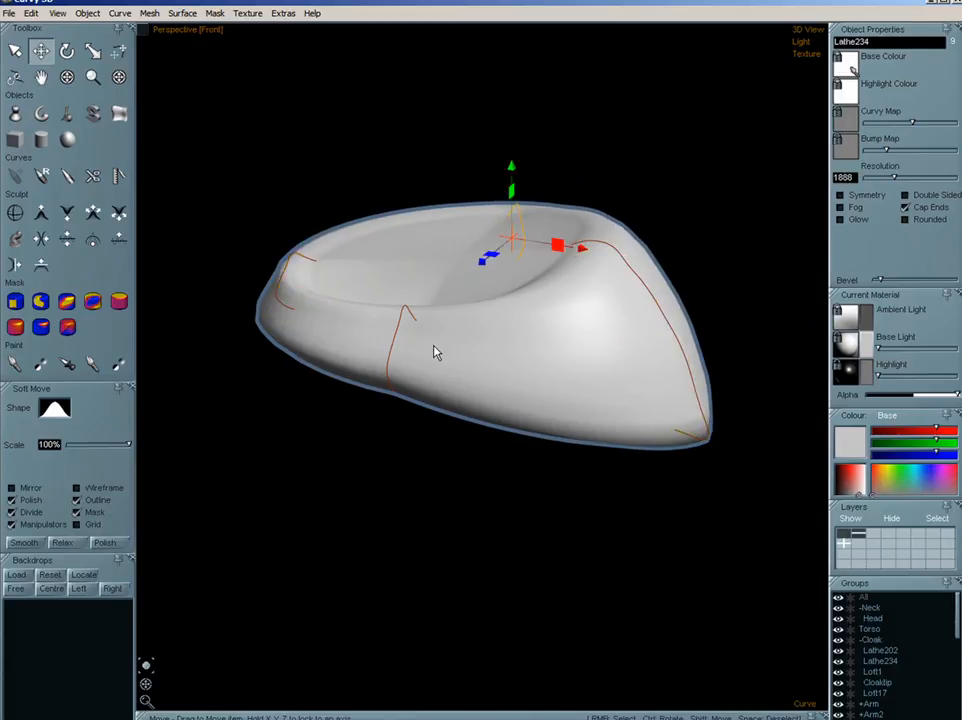
left_click(408, 330)
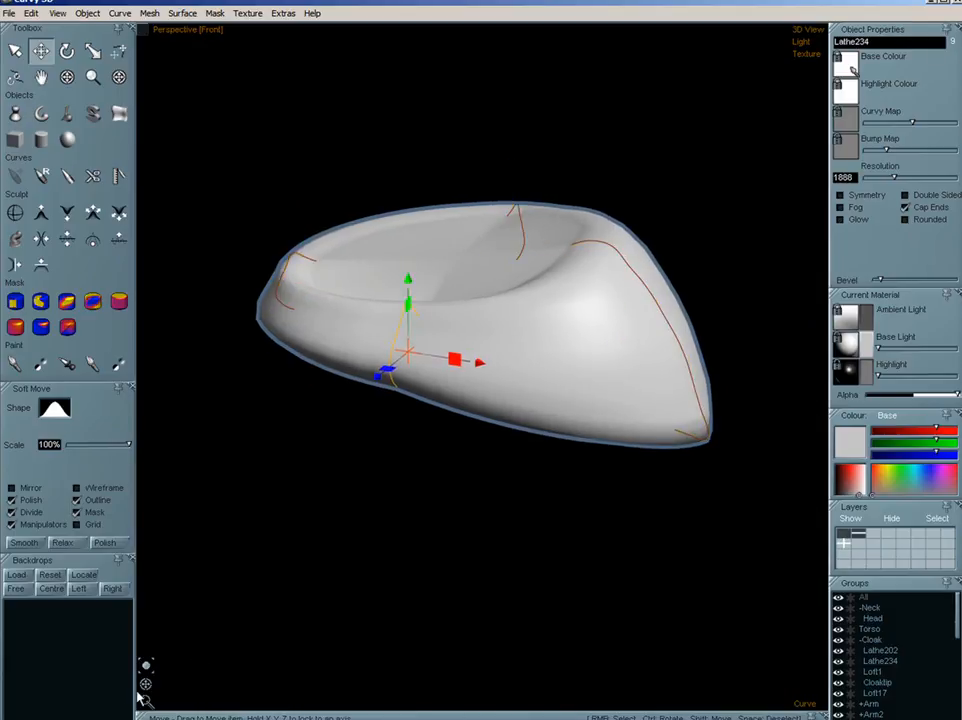
left_click_drag(140, 695, 472, 398)
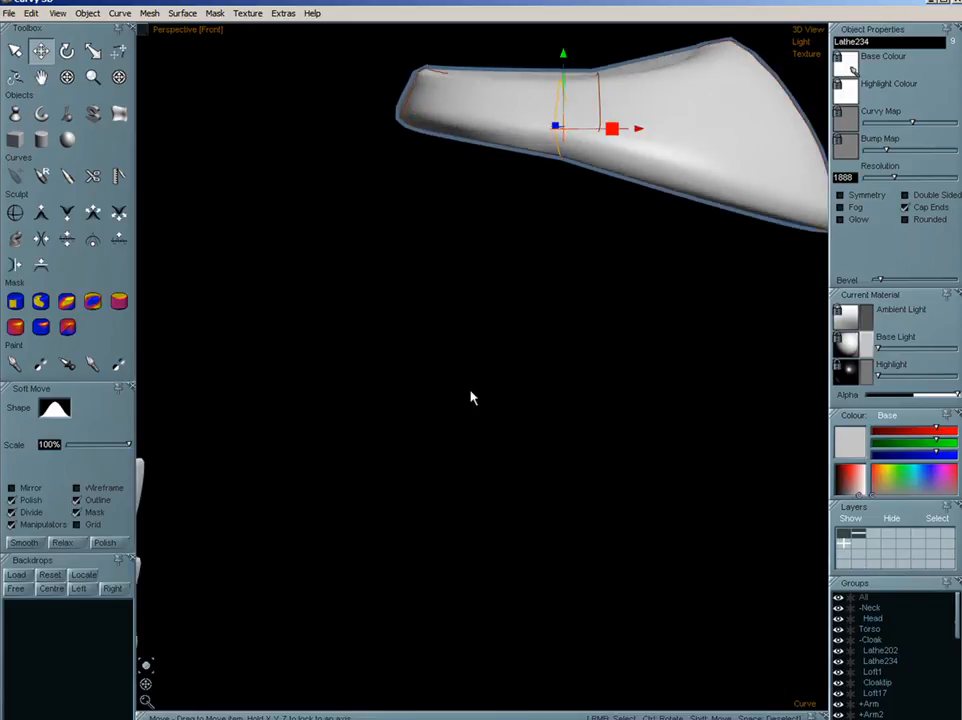
scroll(472, 398, "down", 3)
left_click(470, 194)
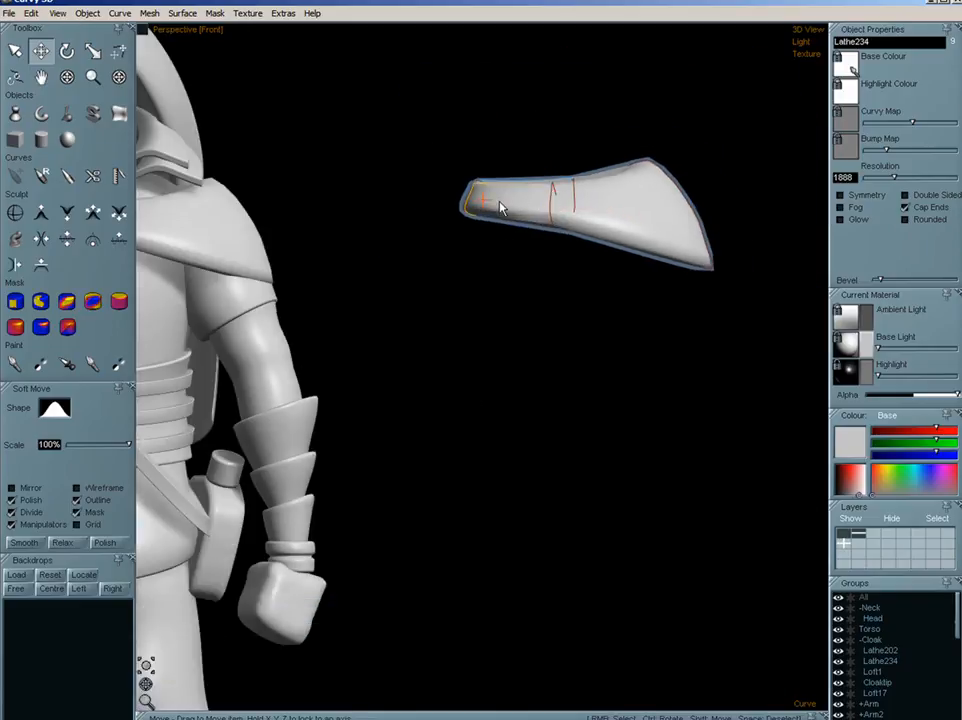
left_click_drag(501, 204, 498, 199)
- With nothing selected, create a lathe below the drape copy from a small C-shaped curve and add a taller curve for its wide end
scroll(490, 254, "down", 2)
left_click_drag(605, 257, 559, 324, "shift")
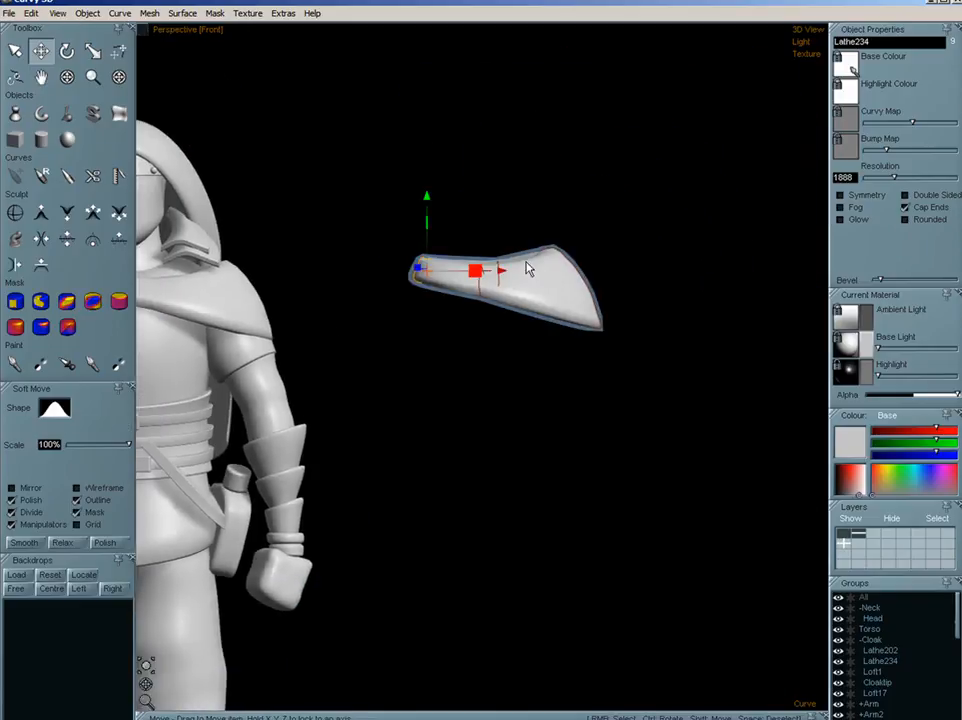
left_click_drag(440, 316, 566, 318, "shift")
left_click_drag(616, 378, 591, 343, "shift")
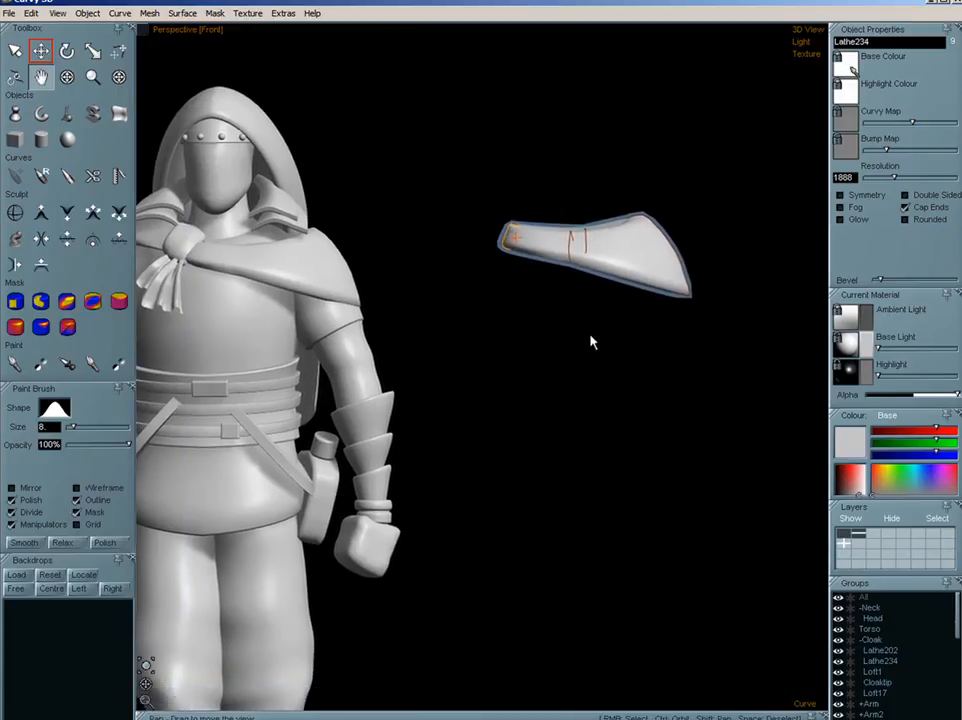
left_click(591, 343)
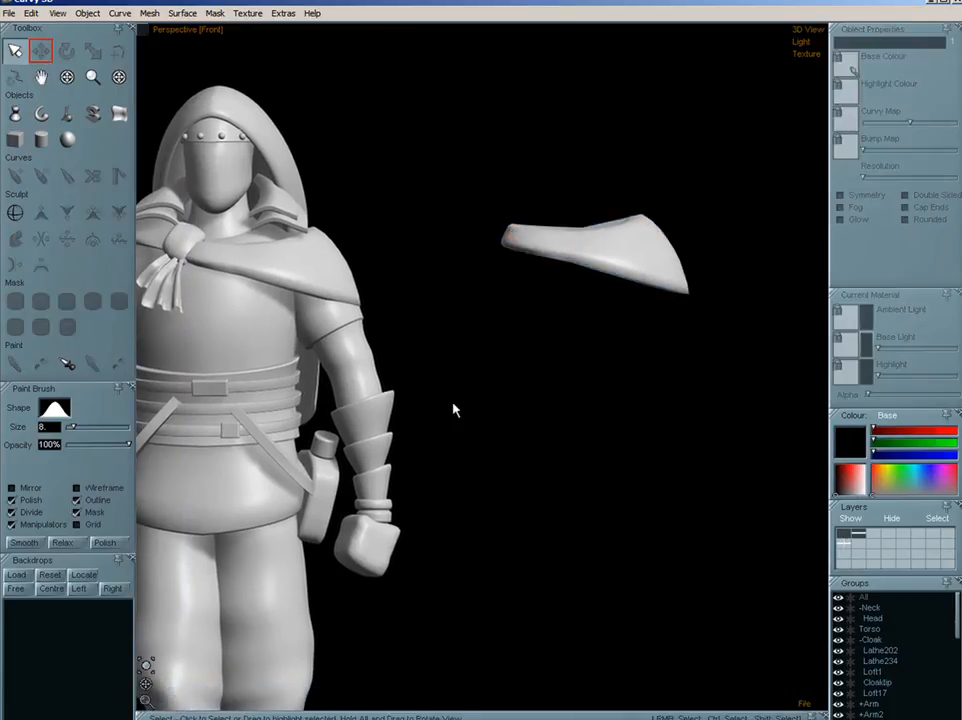
left_click(15, 114)
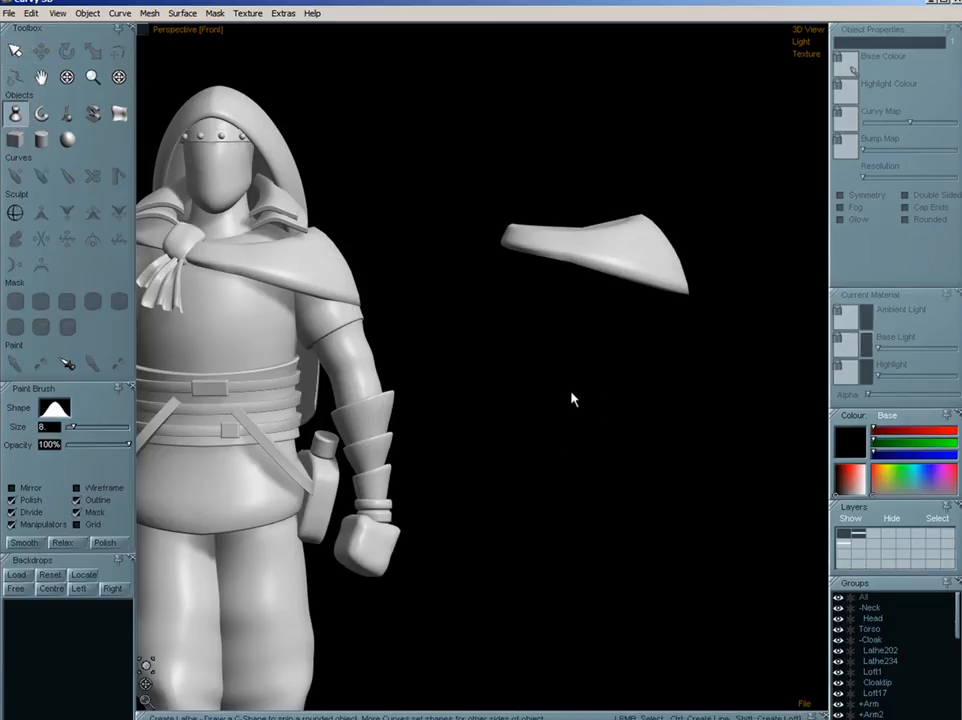
middle_click_drag(605, 403, 569, 381)
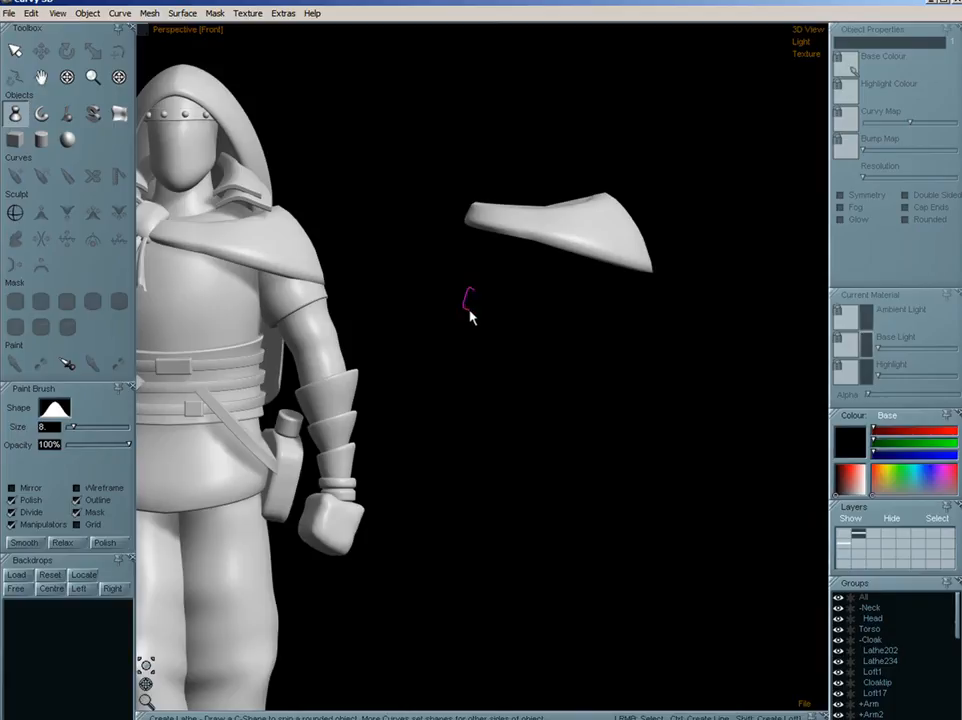
left_click_drag(472, 316, 472, 316)
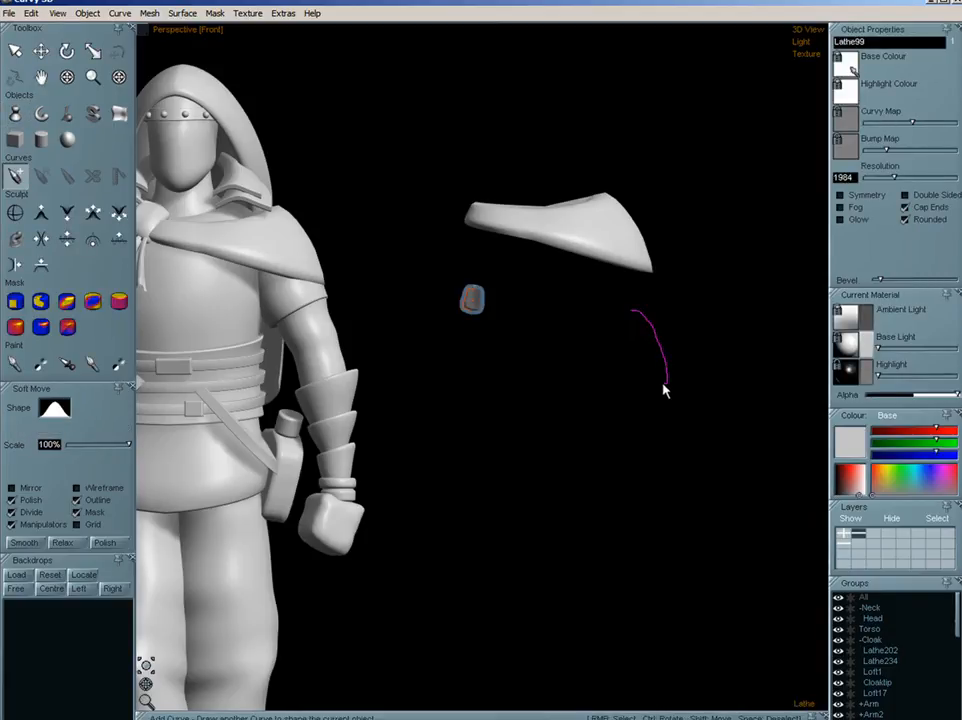
left_click_drag(659, 387, 654, 390)
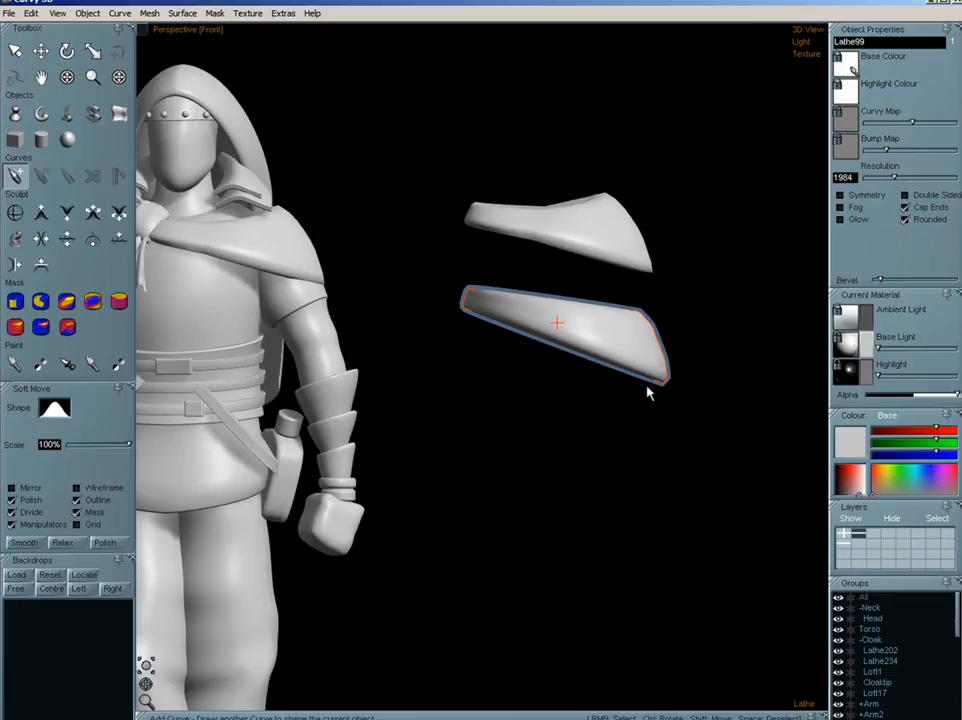
- Clone the new lathe's narrow end curve and undo the last two trial changes
mouse_move(146, 688)
left_mouse_down()
mouse_move(142, 713)
mouse_move(137, 700)
left_mouse_up()
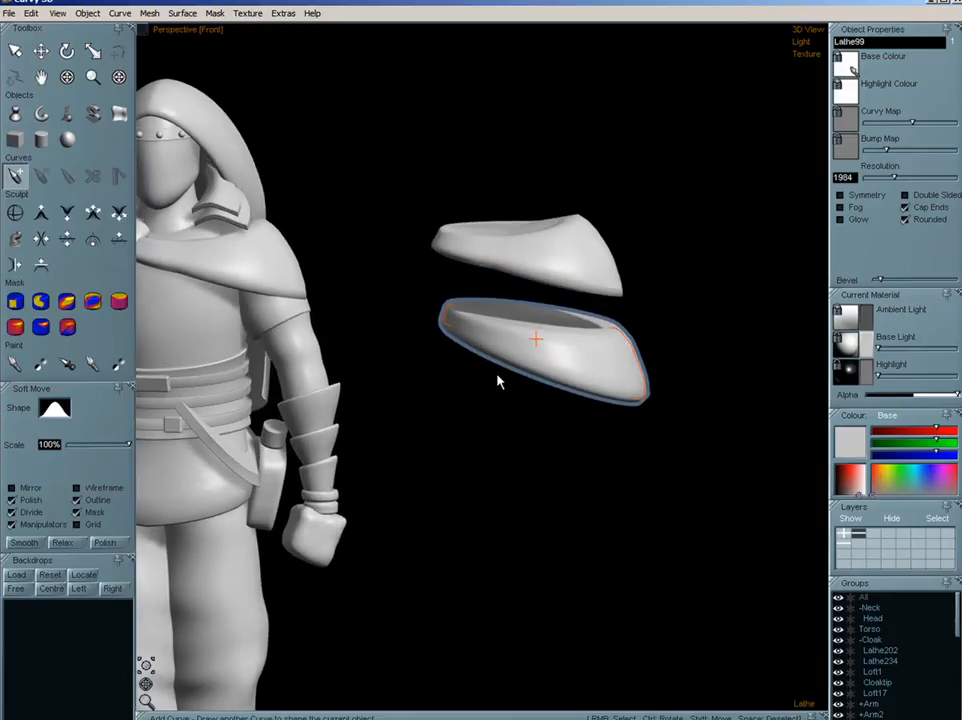
left_click(455, 314)
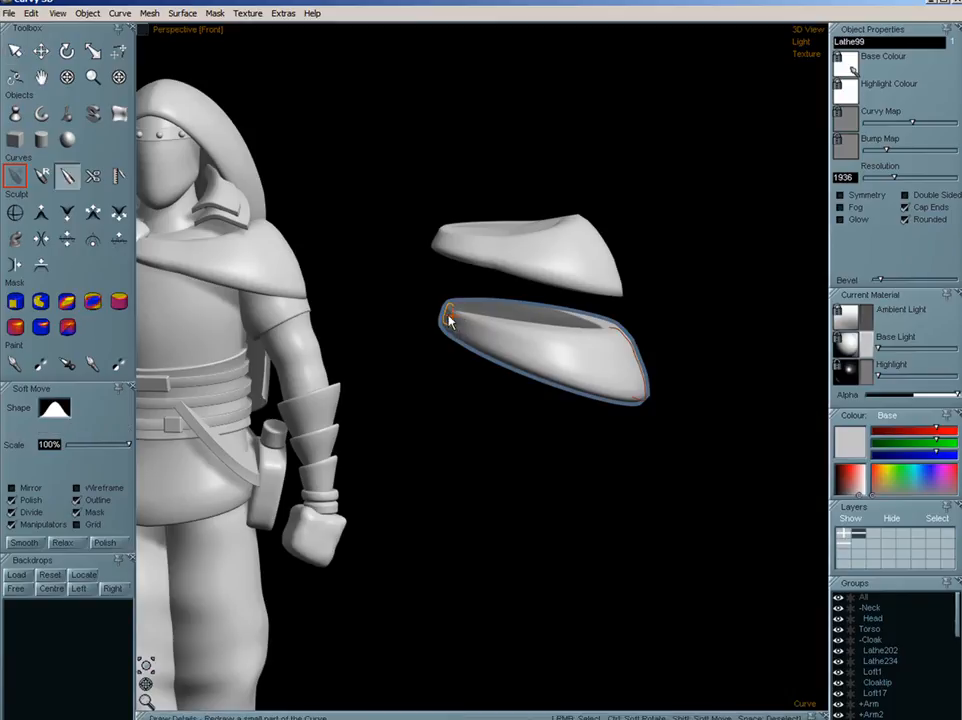
left_click(119, 13)
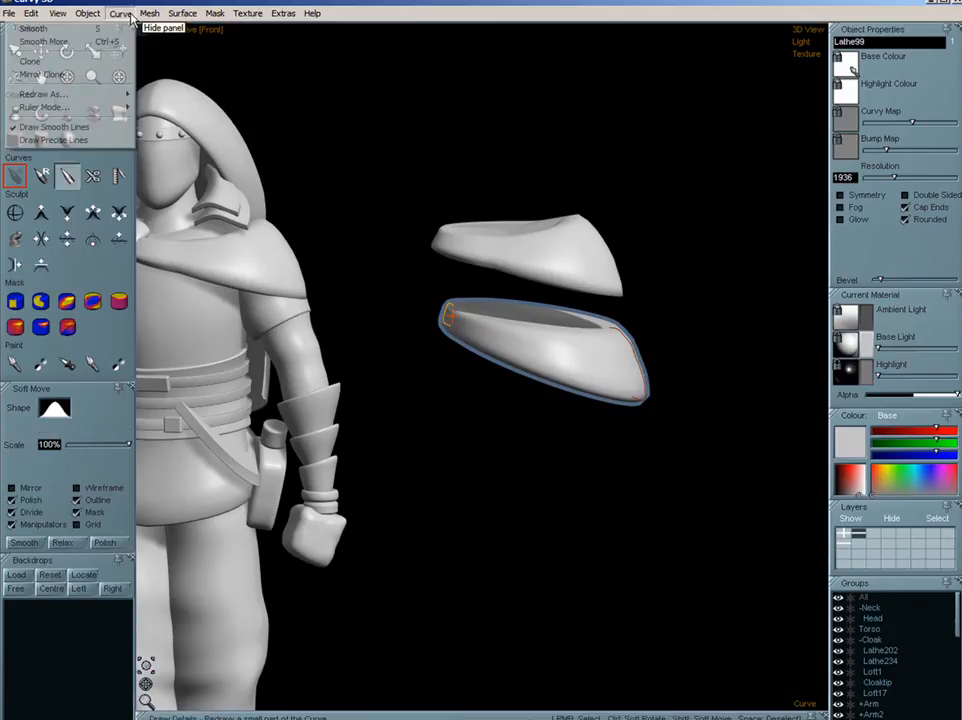
left_click(112, 66)
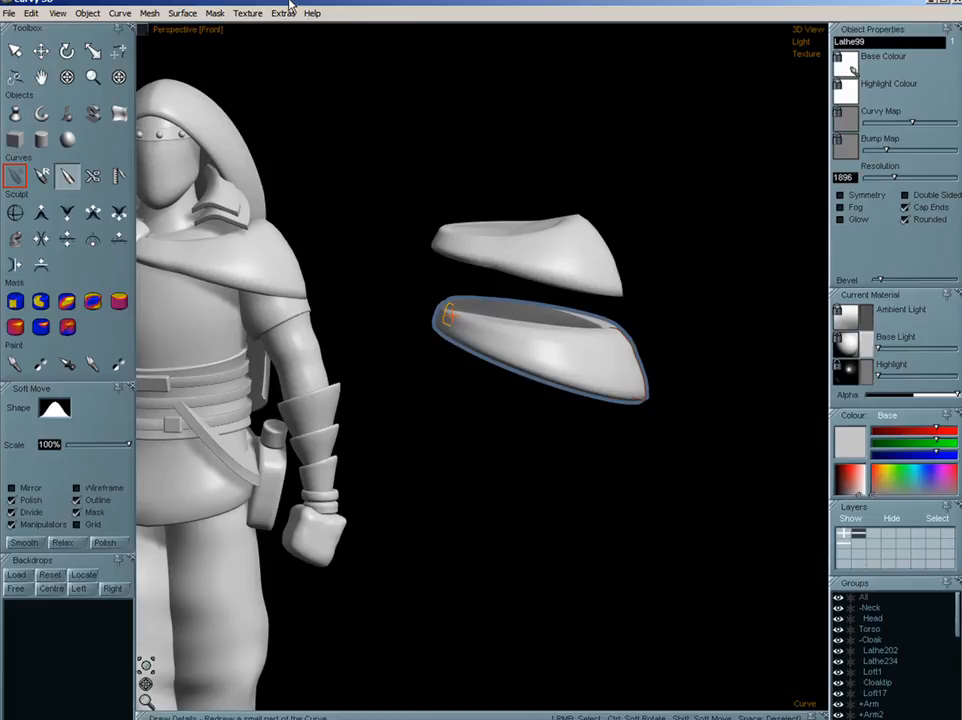
key("ctrl+z")
key("ctrl+z")
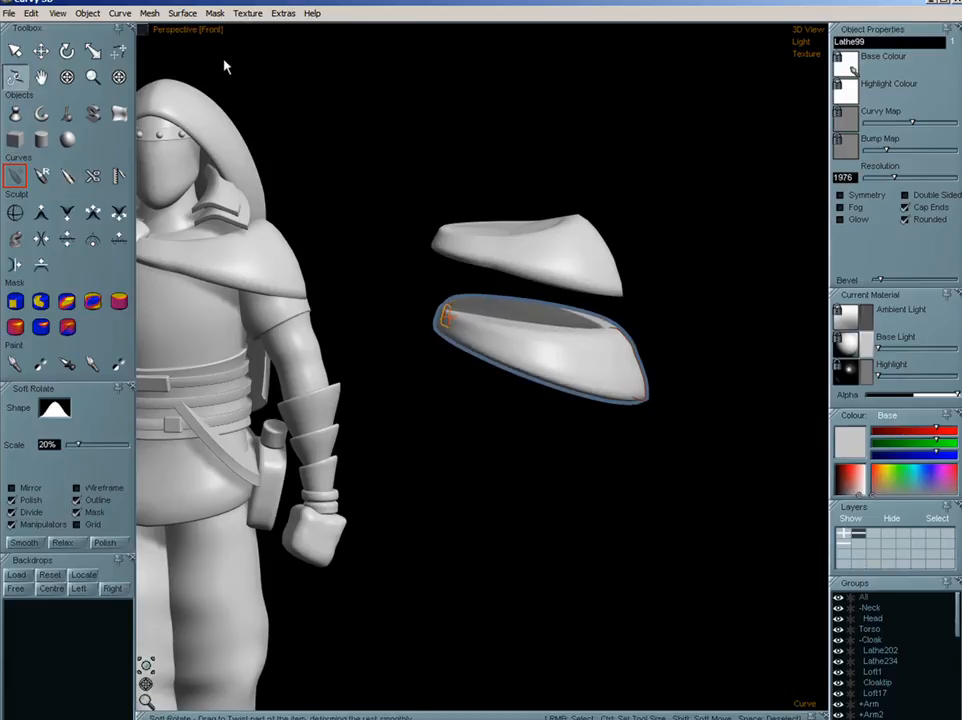
- Switch to the four-view layout and move the reference drape copy clear of the new lathe in the Top view
left_click(144, 31)
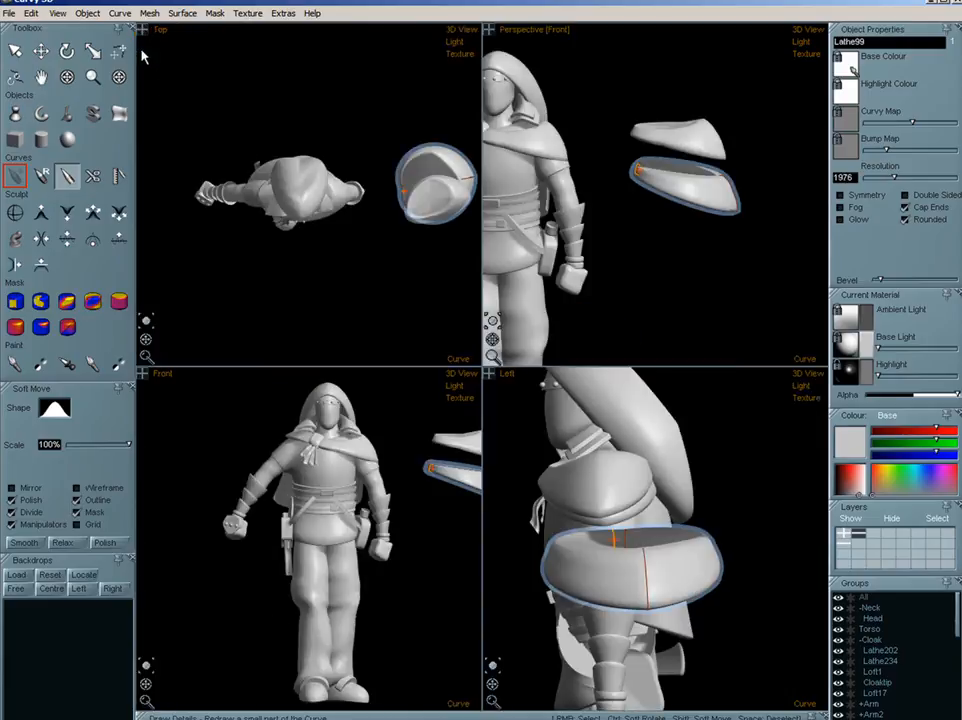
scroll(322, 217, "up", 3)
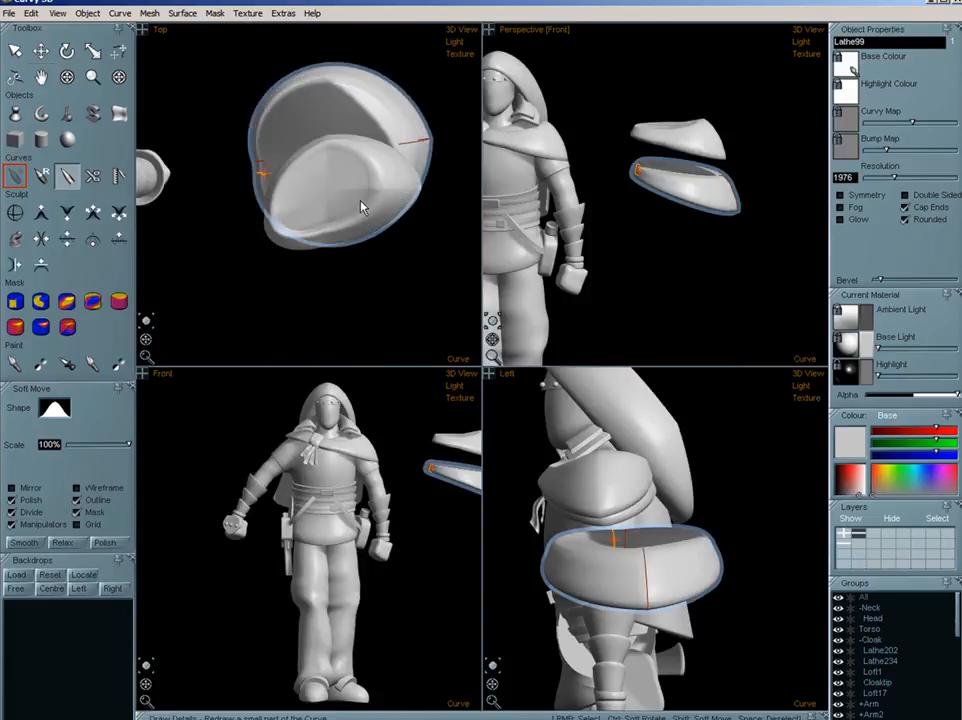
left_click(350, 208)
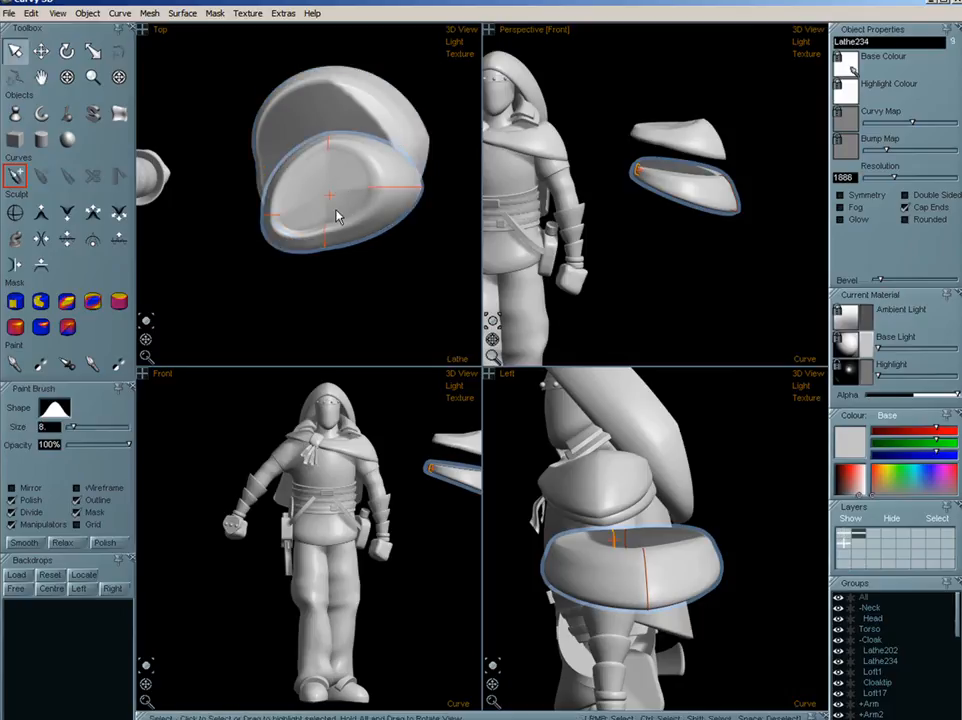
key("w")
left_click_drag(361, 184, 365, 331)
scroll(369, 262, "down", 2)
middle_click_drag(371, 294, 359, 182)
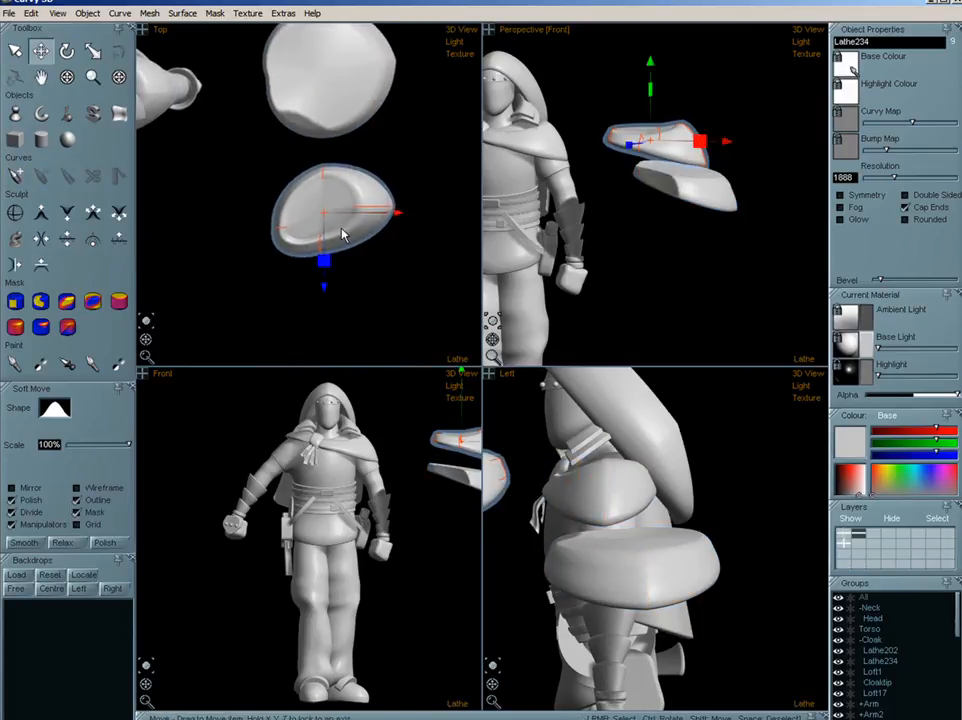
left_click_drag(357, 194, 358, 214)
middle_click_drag(354, 144, 345, 193)
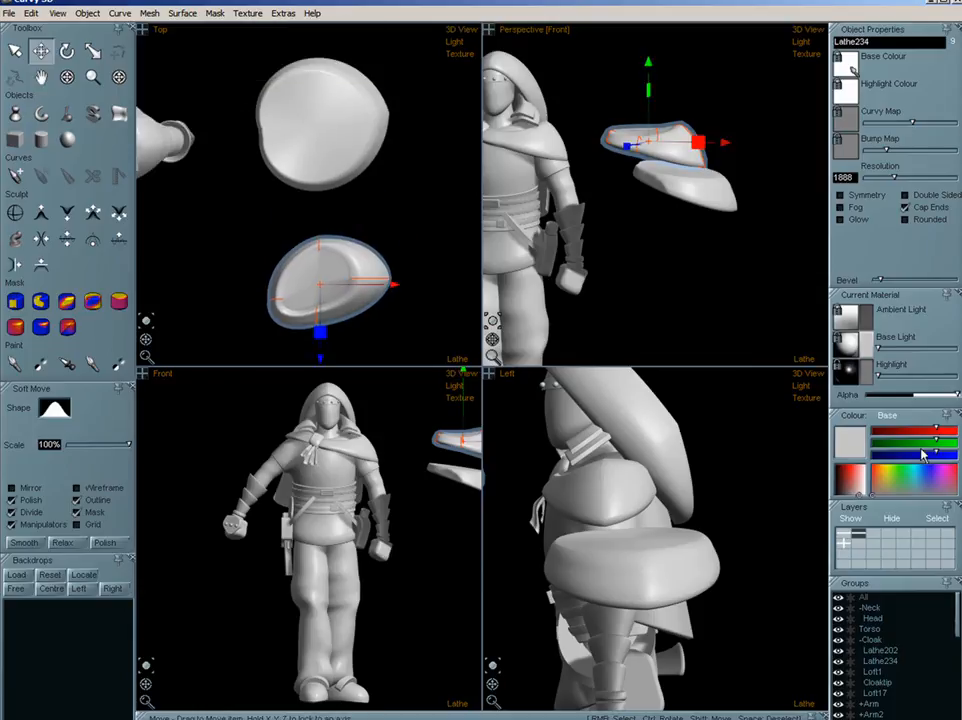
- Tint the reference drape copy blue and deselect it
left_click(915, 440)
left_click(915, 430)
left_click(423, 215)
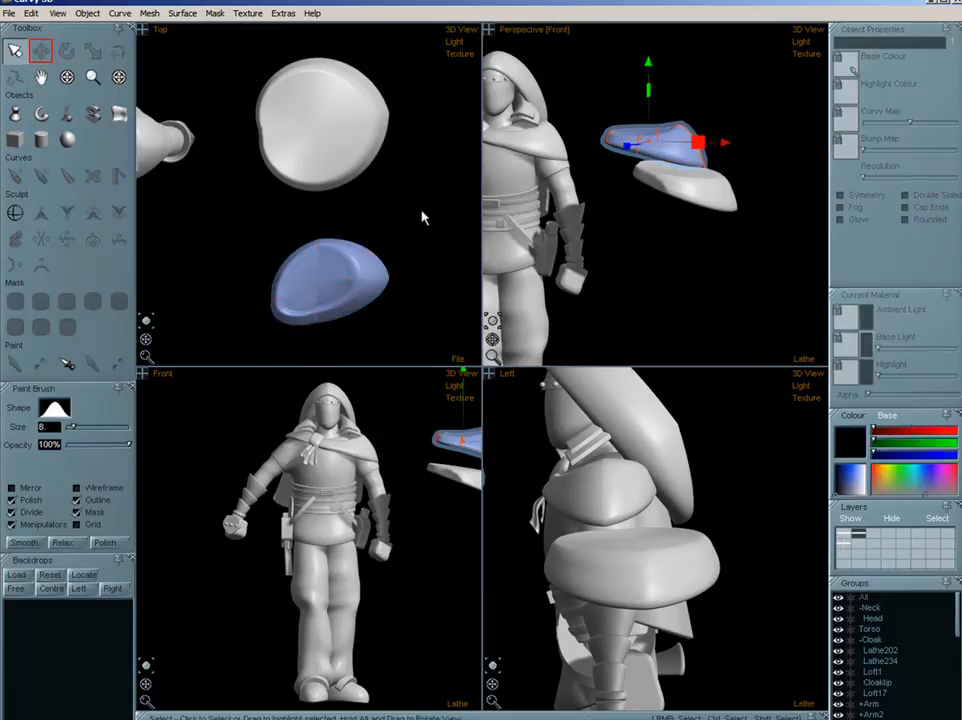
- Move the new lathe's cloned curve to its front edge in the Top view and rotate it to face the centre
left_click(310, 155)
left_click(270, 148)
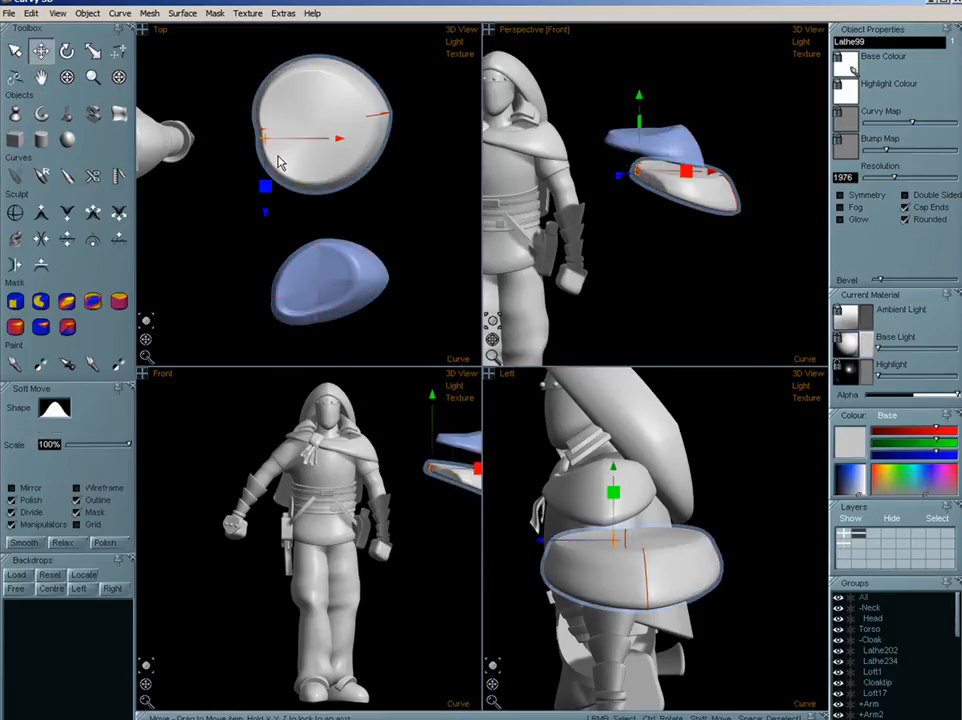
left_click_drag(261, 171, 300, 209)
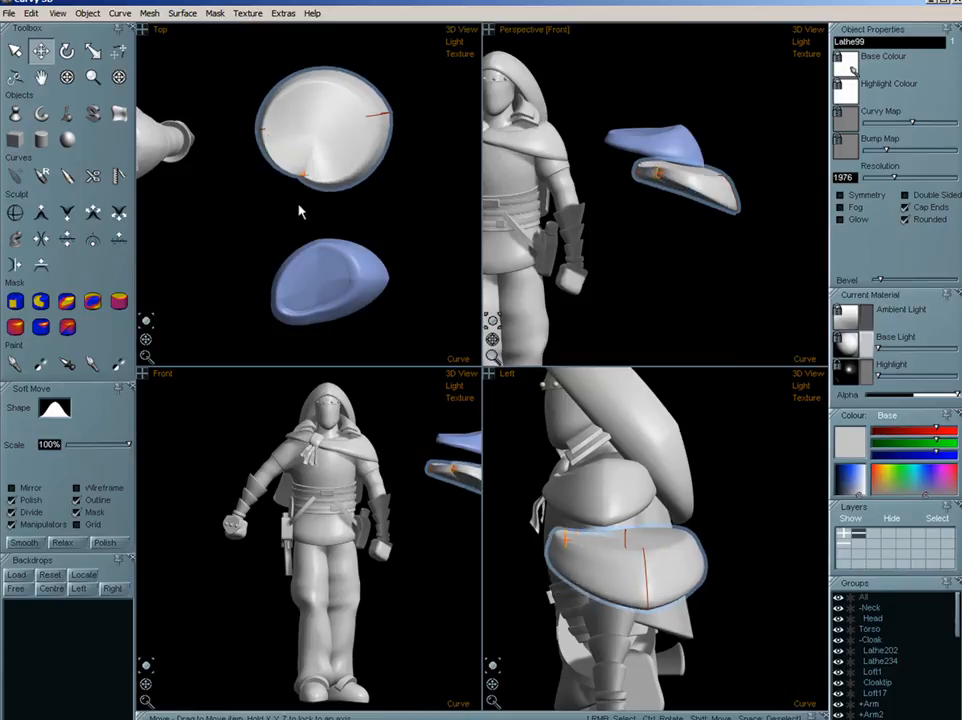
key("r")
key("e")
left_click_drag(319, 160, 328, 132)
key("w")
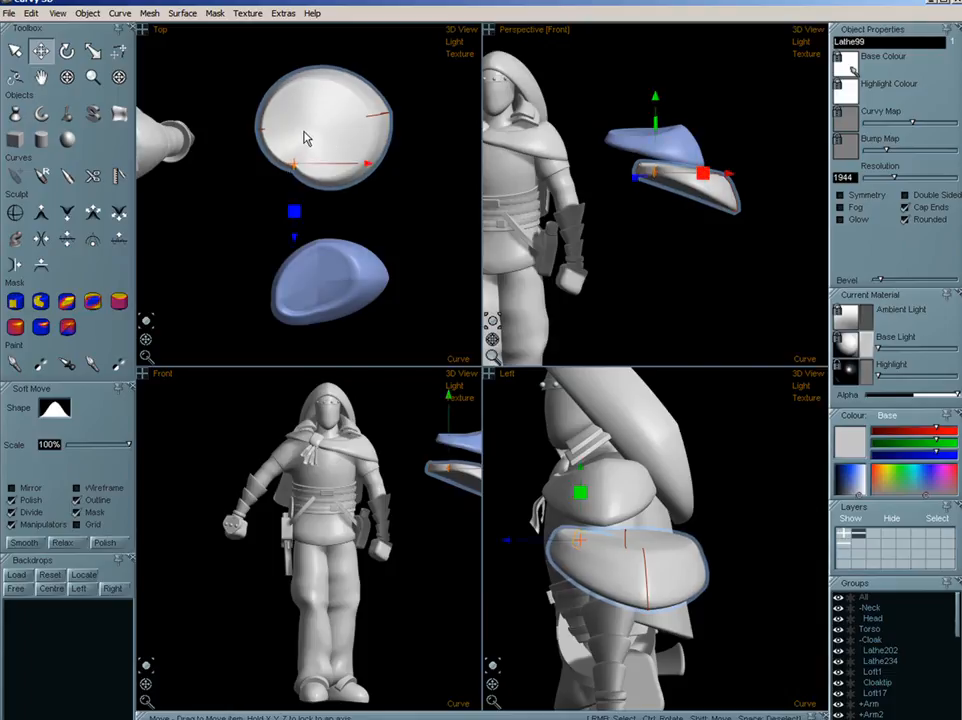
- Mirror-clone the front curve and move the clone outward on the new lathe's back edge
left_click(60, 15)
mouse_move(104, 18)
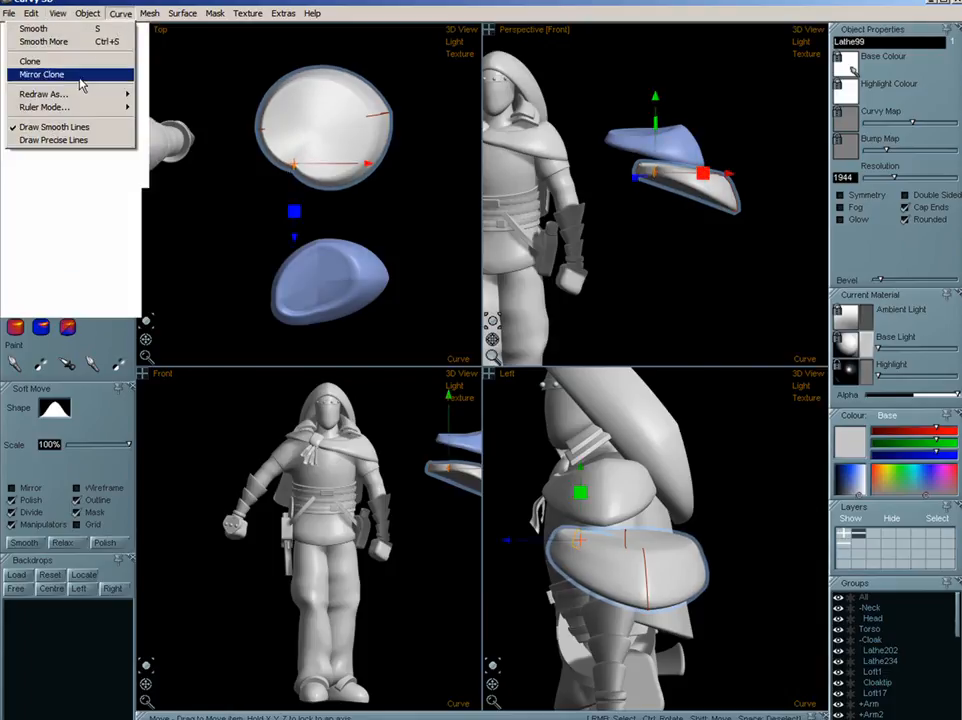
left_click(80, 73)
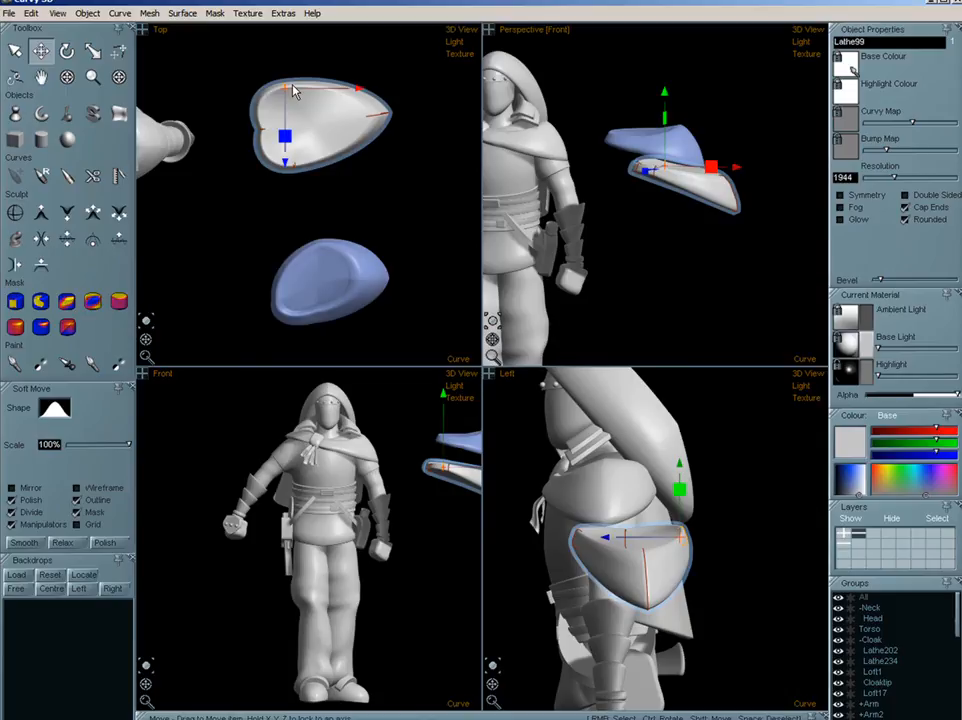
left_click_drag(287, 98, 310, 86)
- Adjust the new lathe's front and back curves in the Top view to match the blue drape's outline
left_click(294, 163)
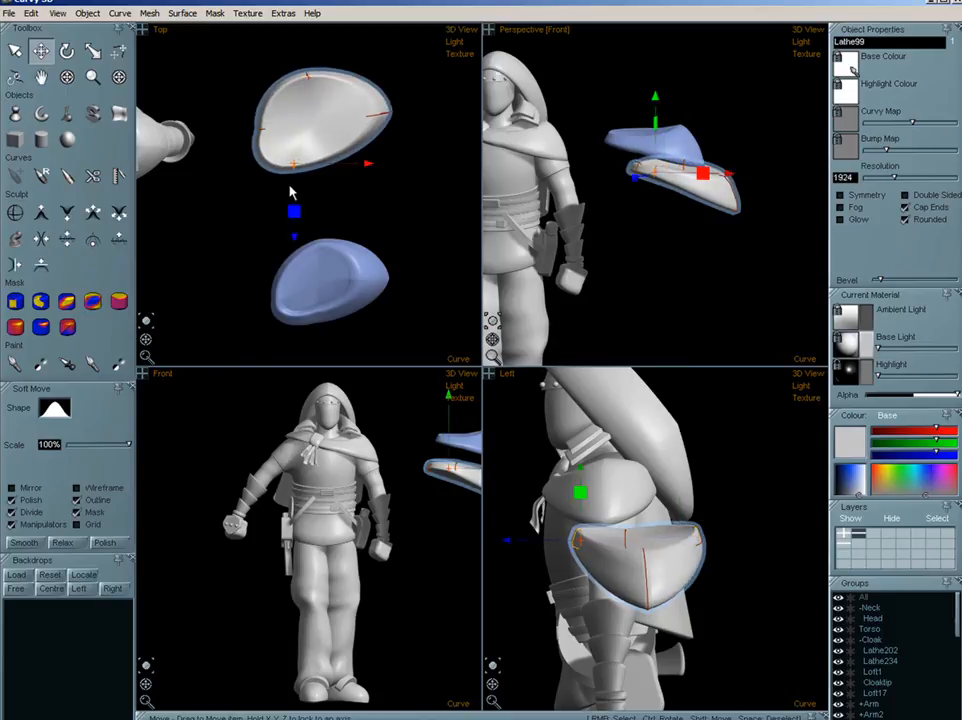
mouse_move(290, 185)
left_mouse_down()
mouse_move(310, 186)
mouse_move(298, 193)
mouse_move(337, 180)
mouse_move(307, 198)
mouse_move(273, 183)
mouse_move(305, 167)
mouse_move(300, 175)
left_mouse_up()
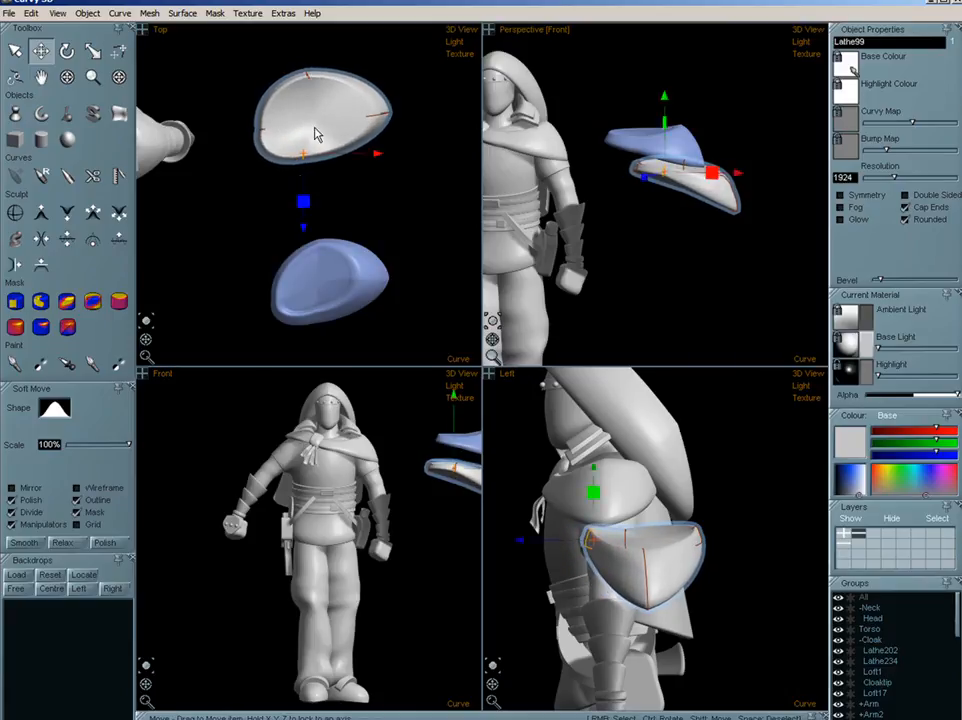
left_click(313, 80)
mouse_move(316, 89)
left_mouse_down()
mouse_move(304, 91)
mouse_move(338, 93)
mouse_move(318, 94)
left_mouse_up()
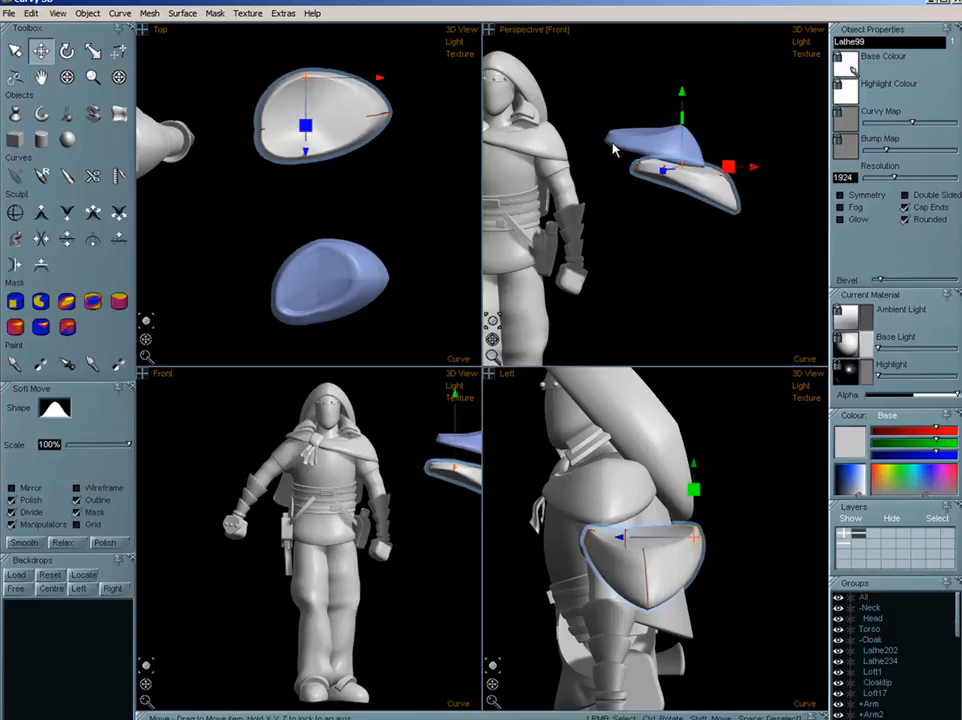
- Lower the new lathe's back and front curves in the Front view to match the blue drape's sloping profile
middle_click_drag(320, 484, 237, 477)
scroll(406, 481, "up", 4)
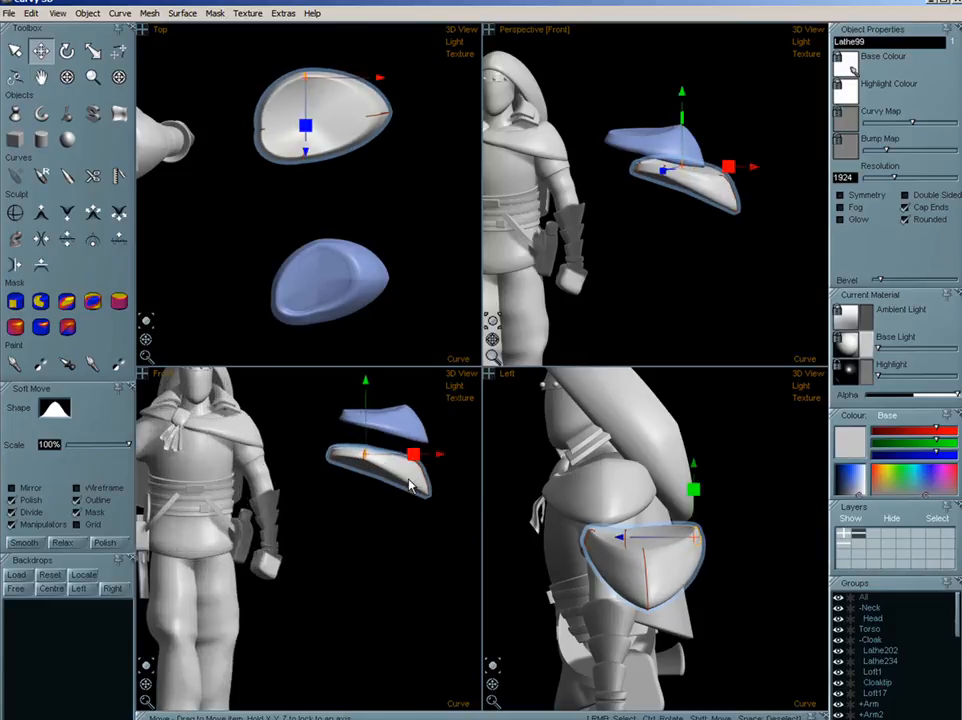
left_click_drag(367, 457, 350, 477)
right_click(329, 435)
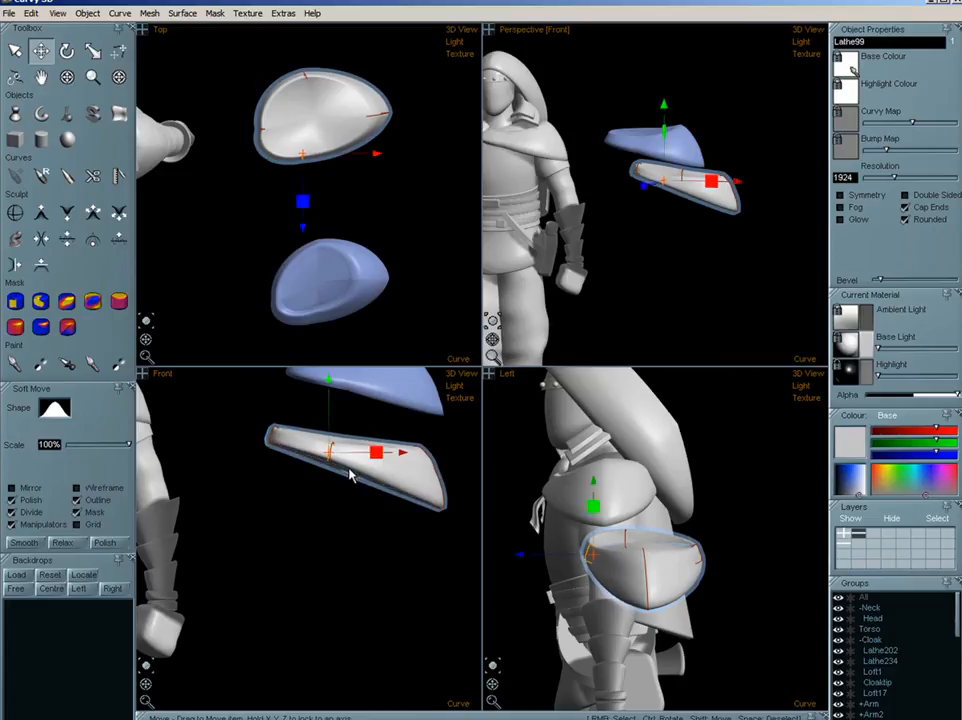
- Delete the blue reference drape and move the new lathe up and inward toward the figure's shoulder in the Front view
scroll(325, 487, "down", 3)
middle_click_drag(325, 487, 361, 490)
left_click(408, 429)
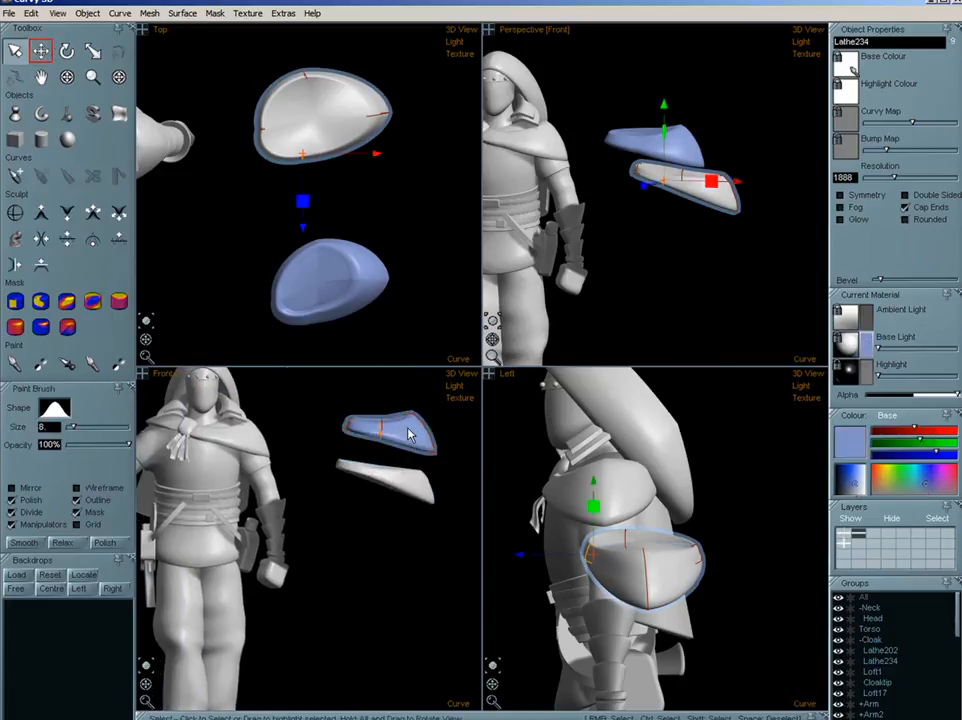
key("Delete")
left_click(399, 488)
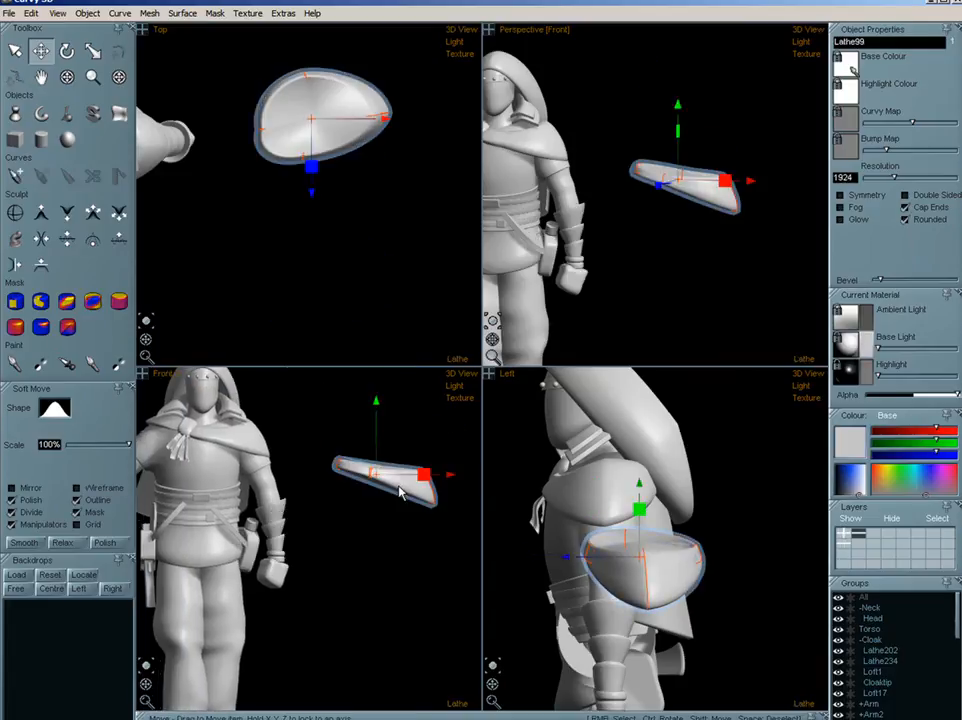
left_click_drag(412, 488, 382, 458)
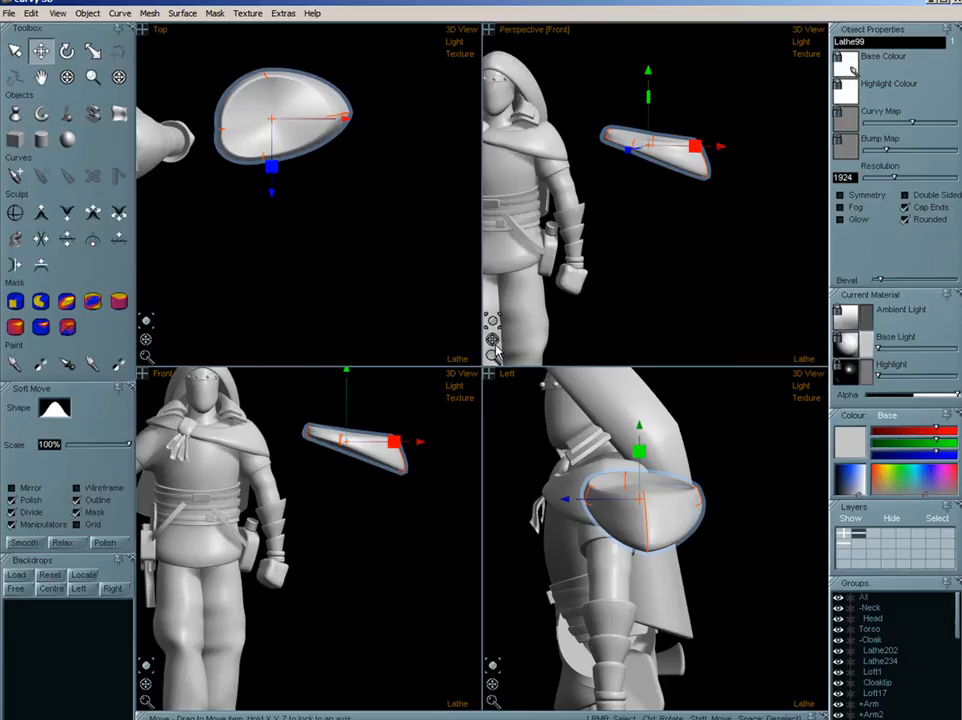
- Turn off the Rounded option for the new lathe
left_click_drag(493, 321, 486, 348)
scroll(674, 168, "up", 3)
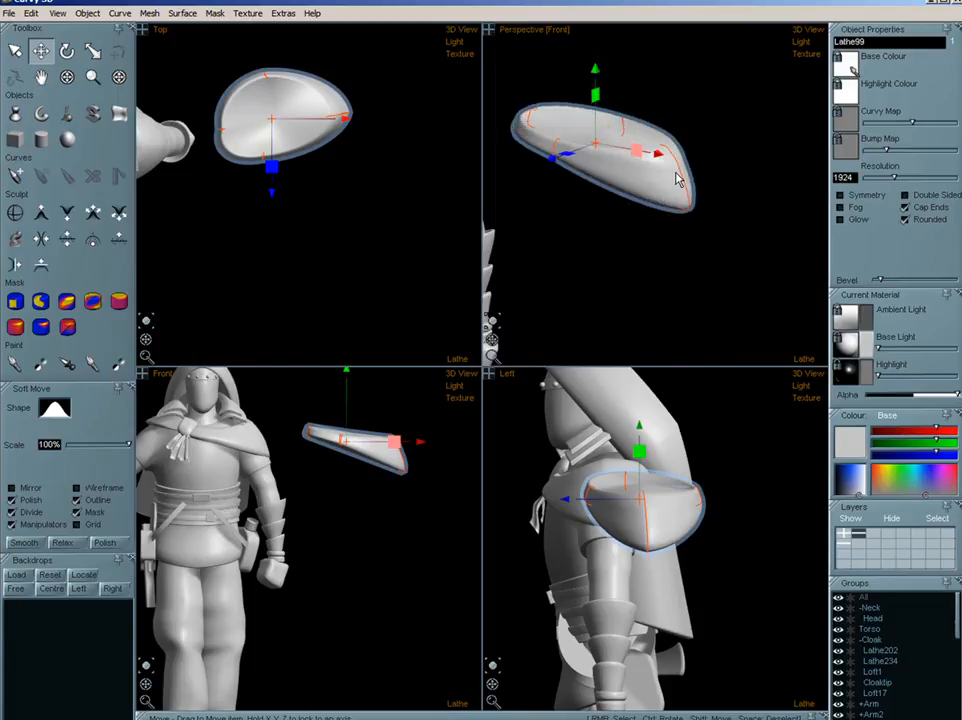
scroll(610, 268, "up", 3)
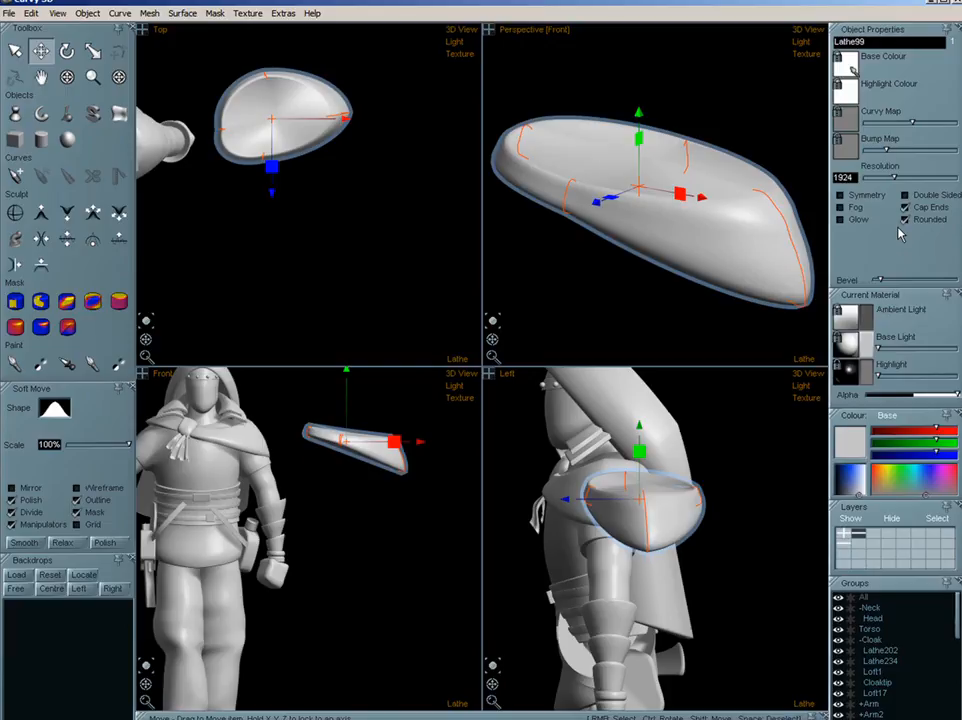
left_click(905, 220)
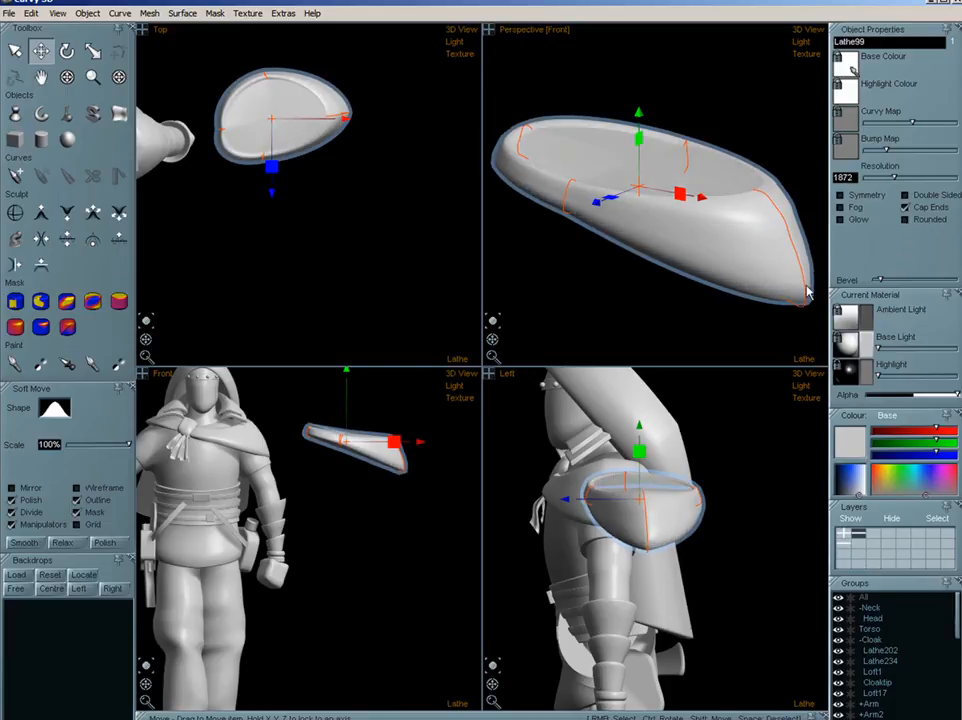
- Redraw the middle of the lathe's outer curve as a stepped notch with Draw Details to form a layered fold
left_click(800, 303)
middle_click_drag(667, 298, 656, 267)
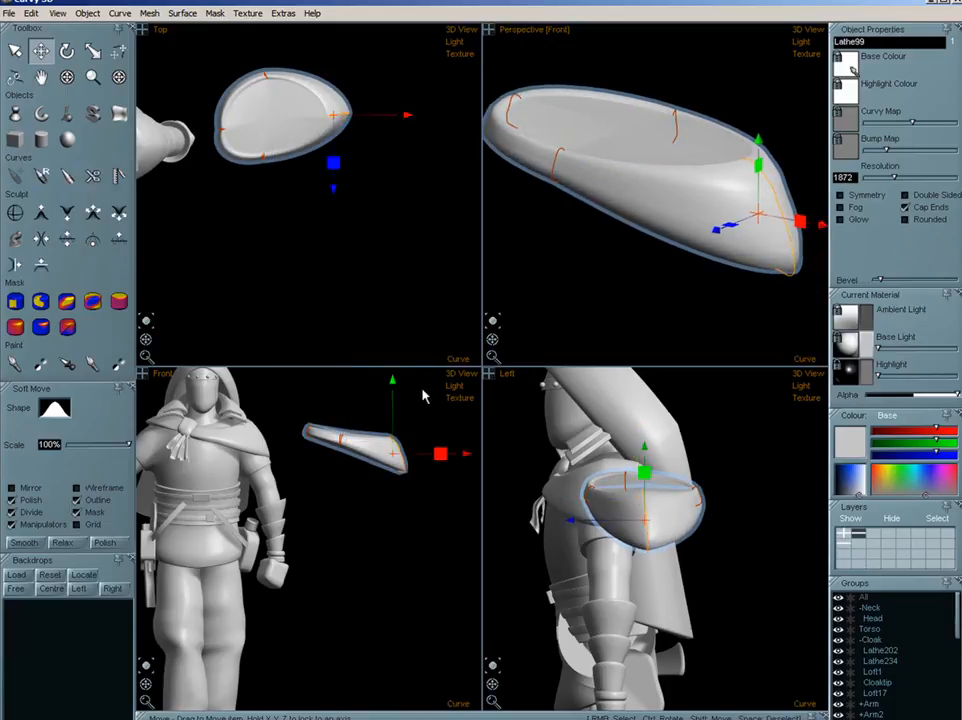
left_click_drag(492, 339, 517, 329)
middle_click_drag(719, 278, 651, 286)
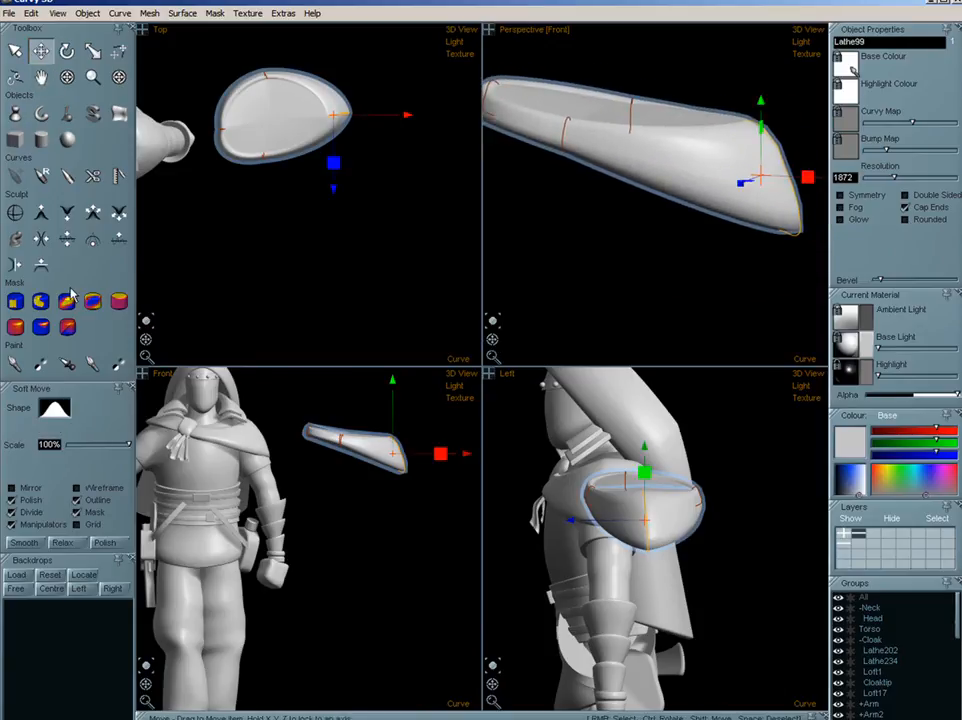
left_click(67, 177)
middle_click_drag(777, 246, 731, 255)
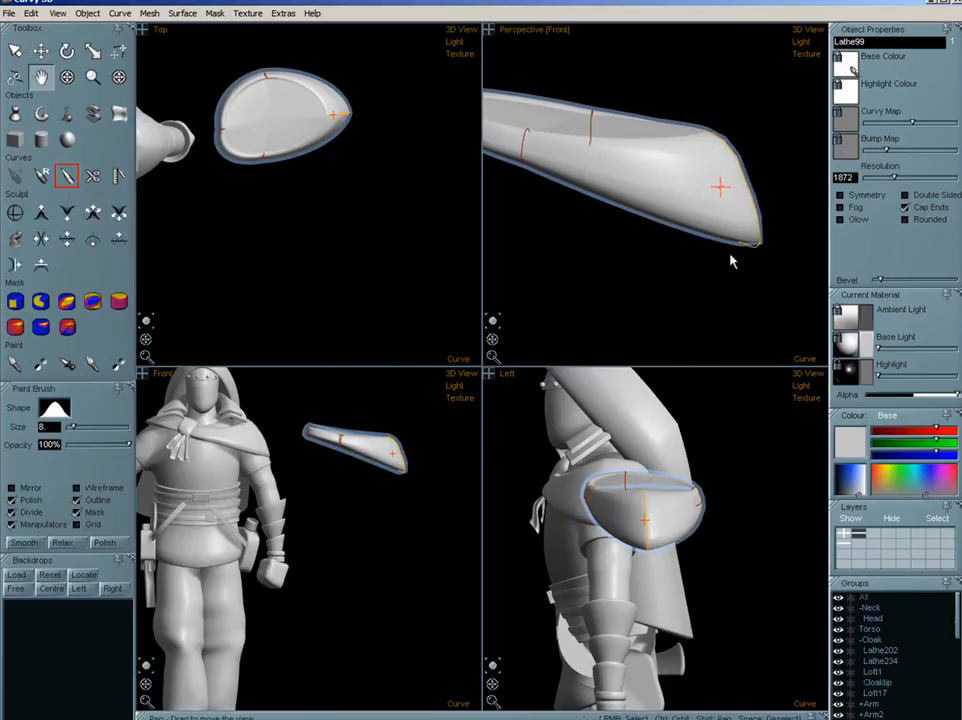
mouse_move(758, 192)
left_mouse_down()
mouse_move(741, 188)
mouse_move(738, 162)
left_mouse_up()
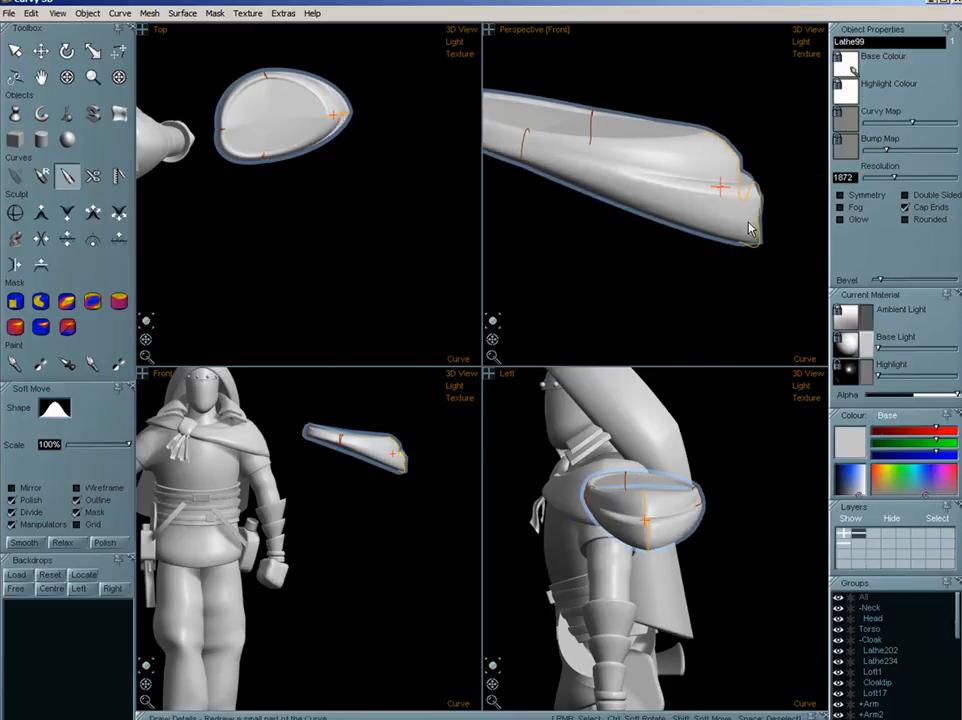
- Raise the drape lathe's resolution to 7680
left_click(908, 180)
scroll(675, 250, "down", 2)
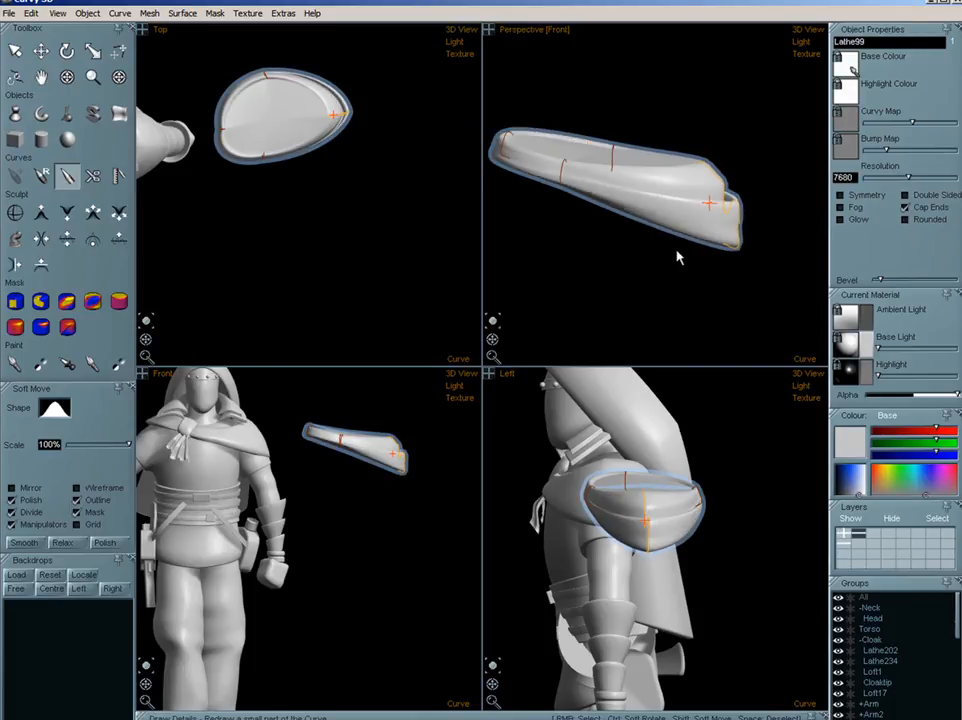
middle_click_drag(661, 259, 703, 243)
left_click_drag(488, 337, 726, 243)
- Straighten the outer curve's segments around the notch, then switch the selection to the whole lathe
left_click(117, 177)
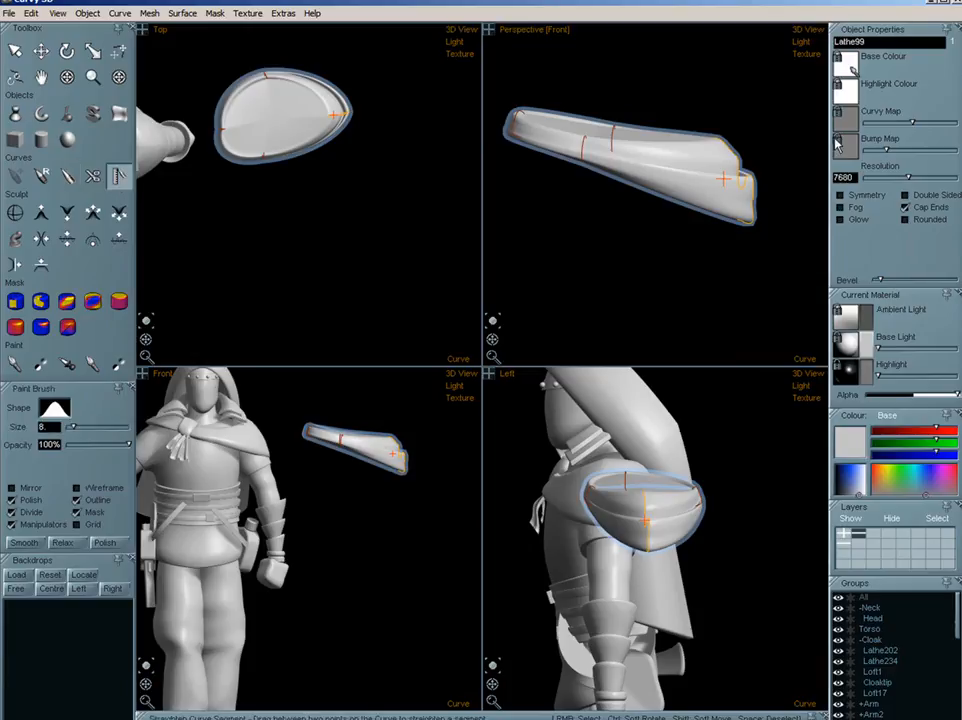
left_click_drag(728, 153, 738, 172)
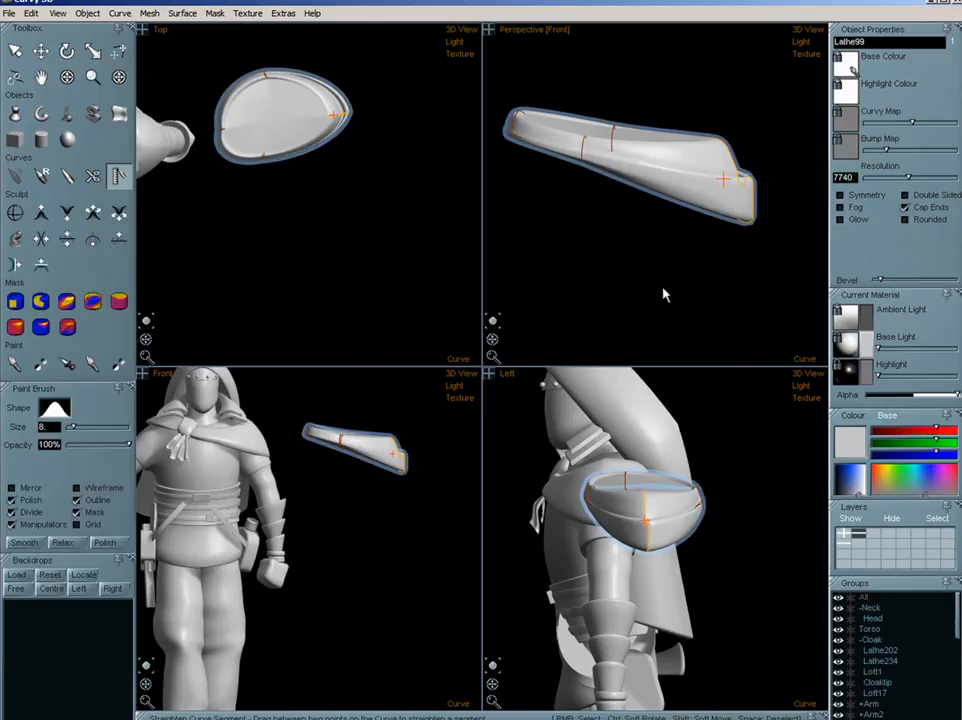
key("ctrl+z")
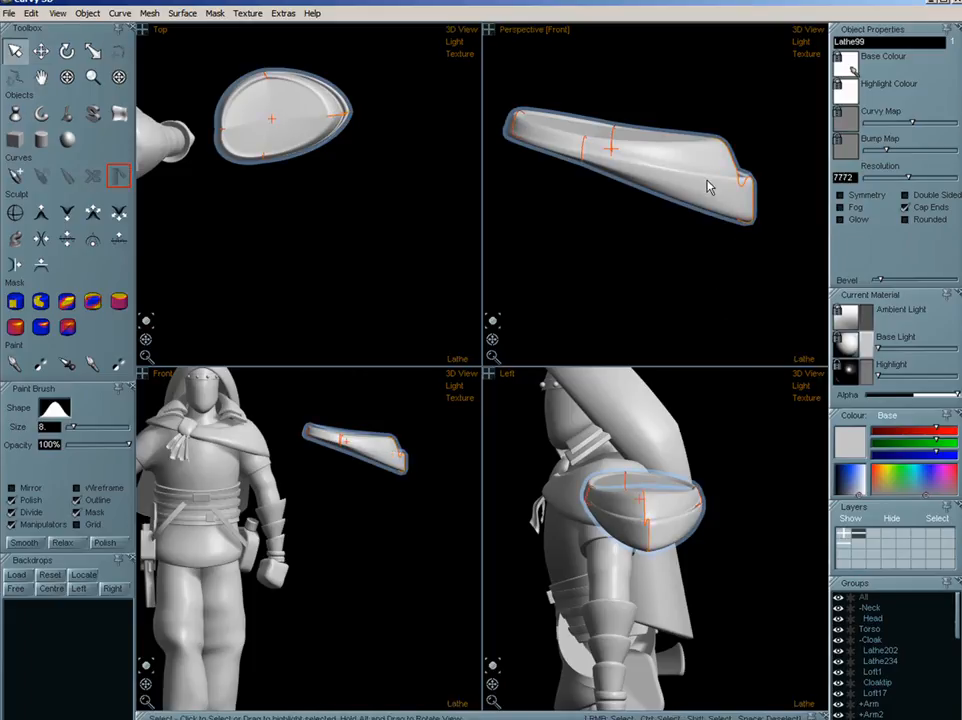
- Delete the finished demonstration drape lathe
middle_click_drag(706, 186, 704, 214)
left_click_drag(497, 339, 684, 197)
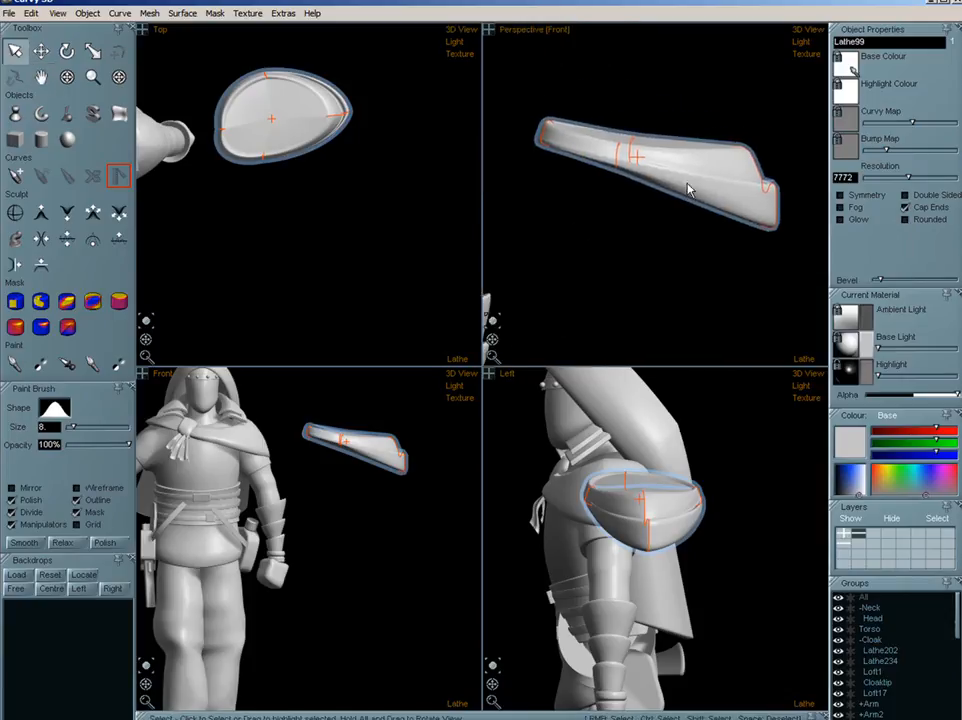
key("Delete")
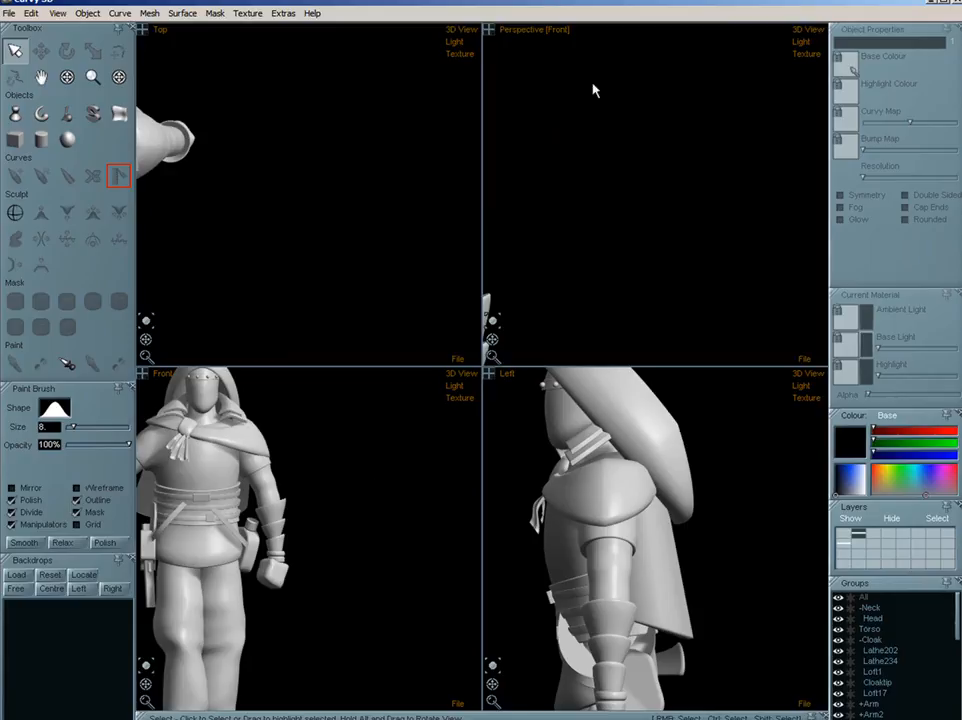
- Maximise the Perspective view and frame the full figure with empty space beside its left arm
middle_click_drag(551, 237, 612, 180)
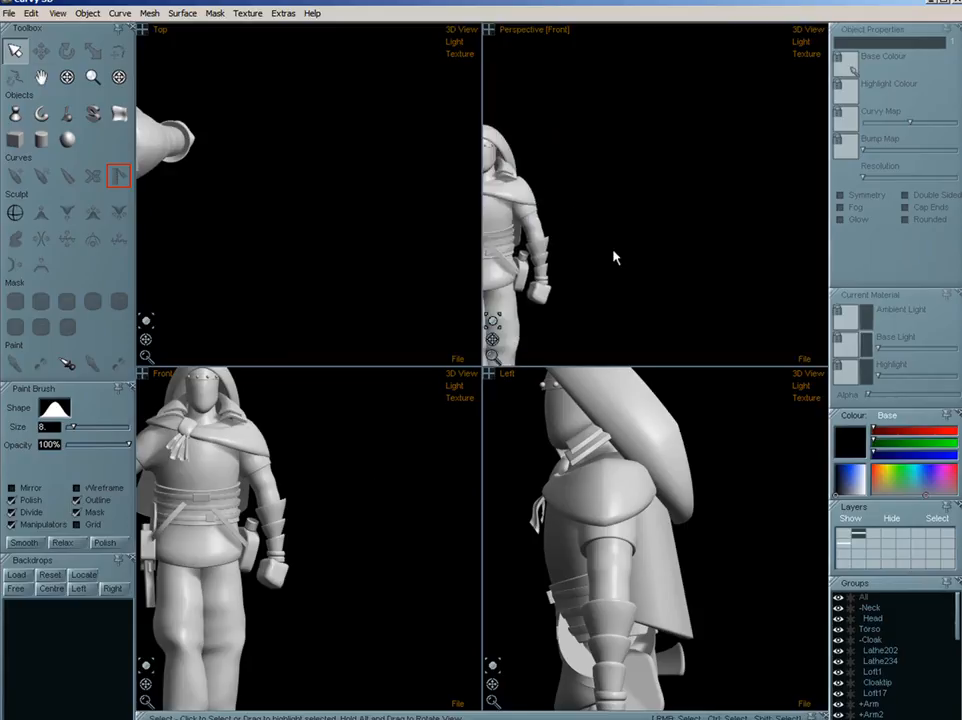
middle_click_drag(613, 249, 765, 183)
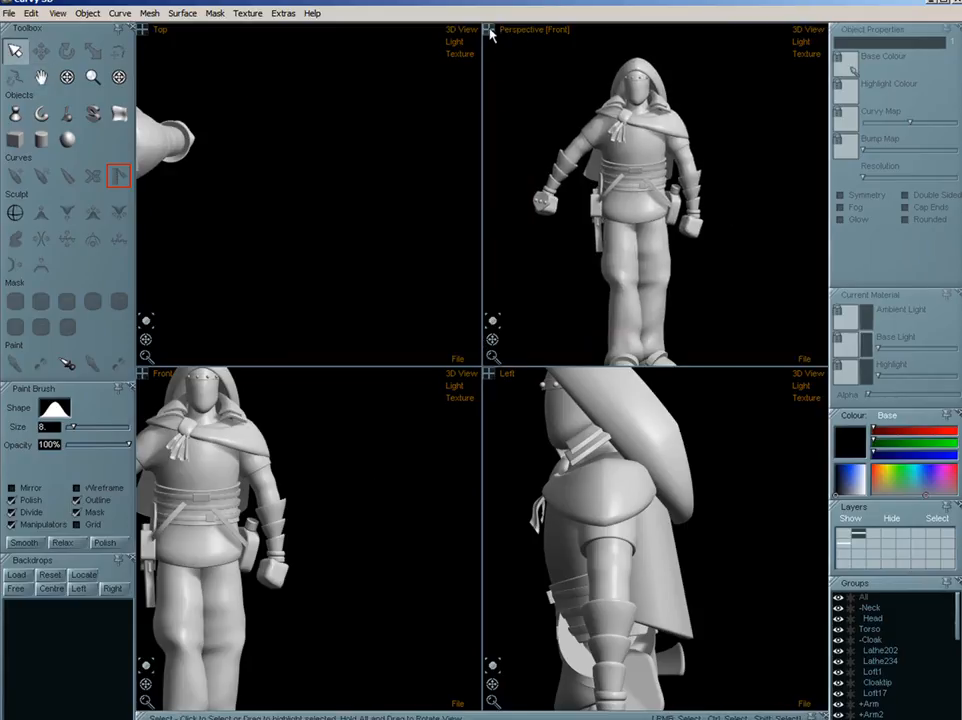
left_click(489, 31)
left_click(488, 42)
middle_click_drag(501, 313, 565, 276)
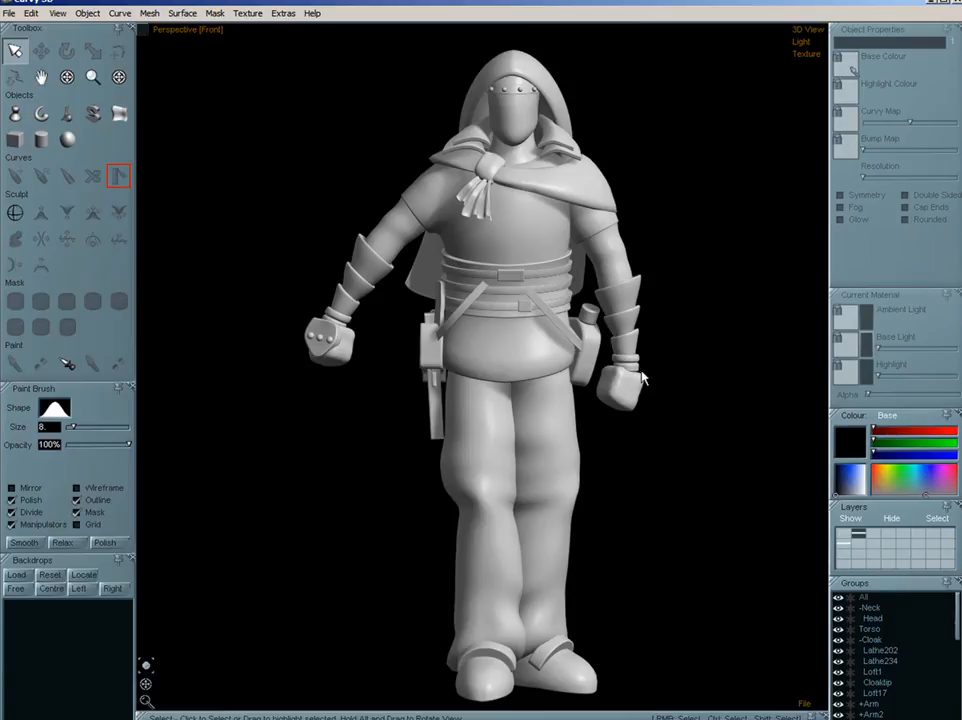
middle_click_drag(630, 325, 475, 400)
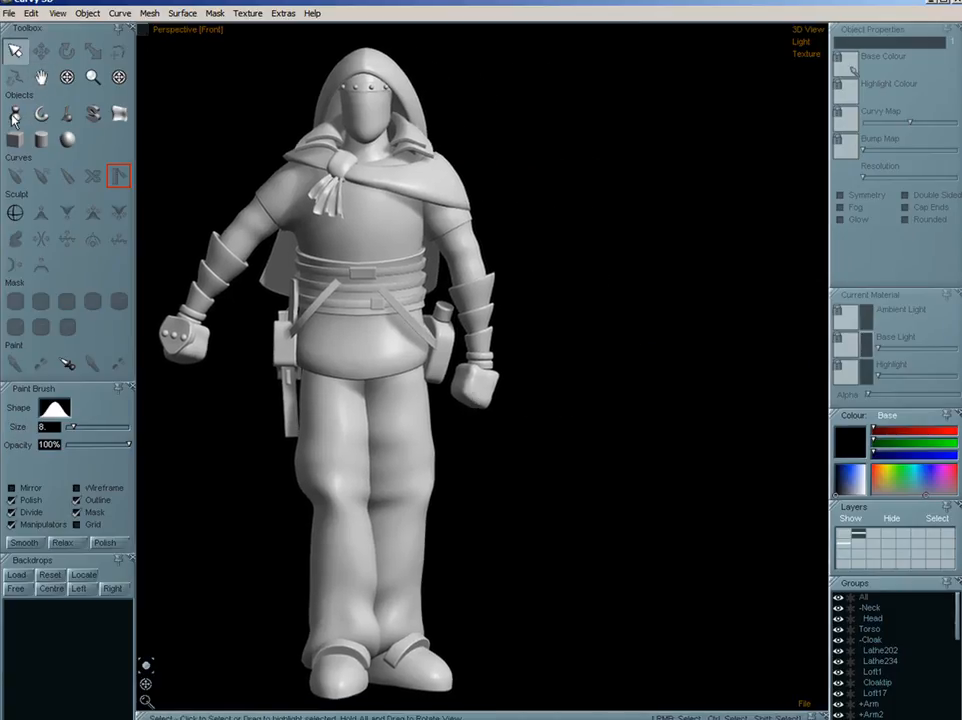
- Draw a three-tiered zigzag lathe profile beside the figure to imitate the forearm guard, and select its curve
left_click(15, 115)
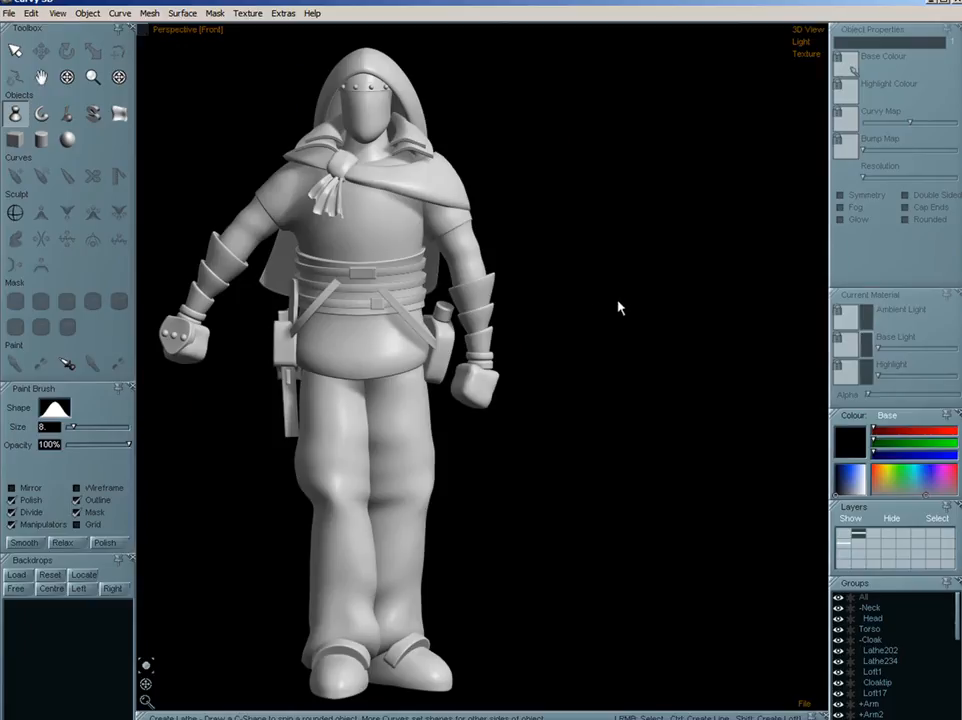
left_click_drag(594, 318, 603, 425)
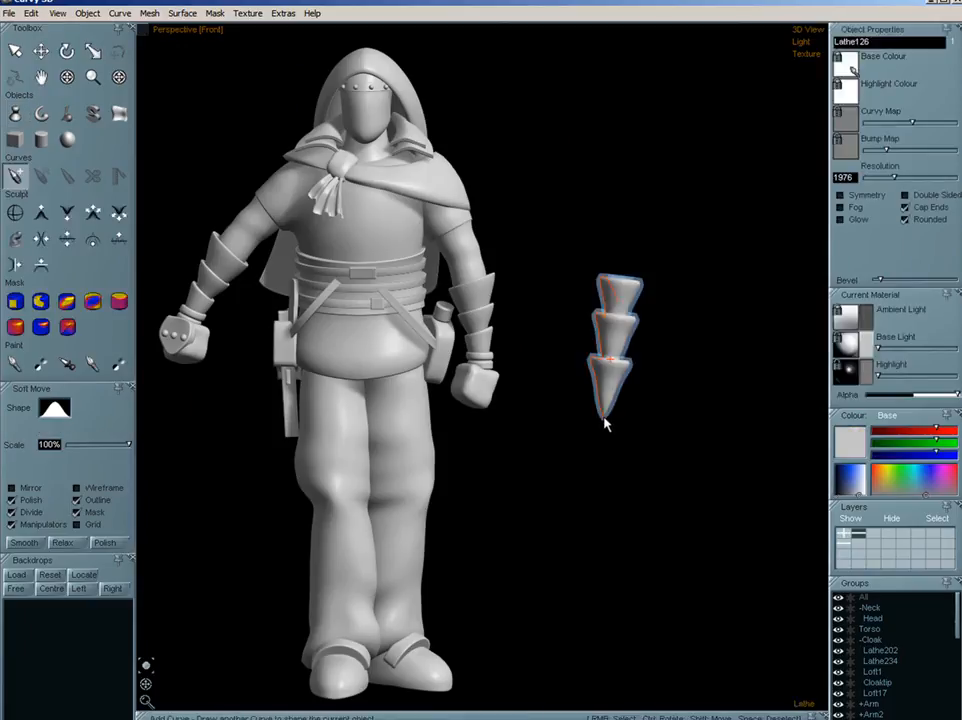
left_click(604, 418)
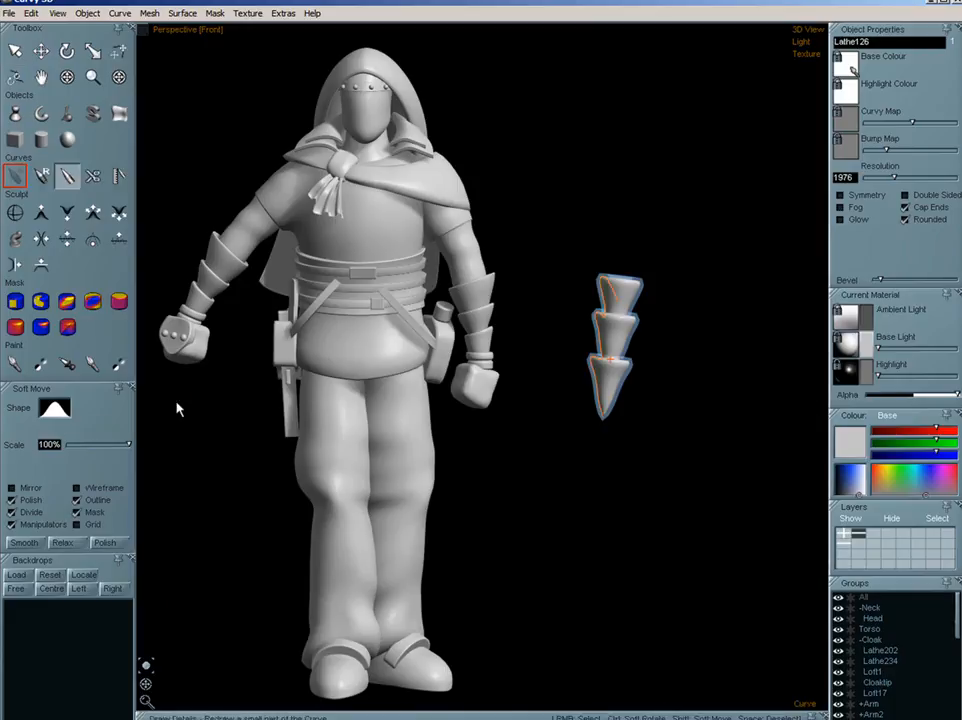
- Mirror-clone the tiered profile curve and move the clone just beside the original so the lathe forms a narrow arm guard
left_click(120, 13)
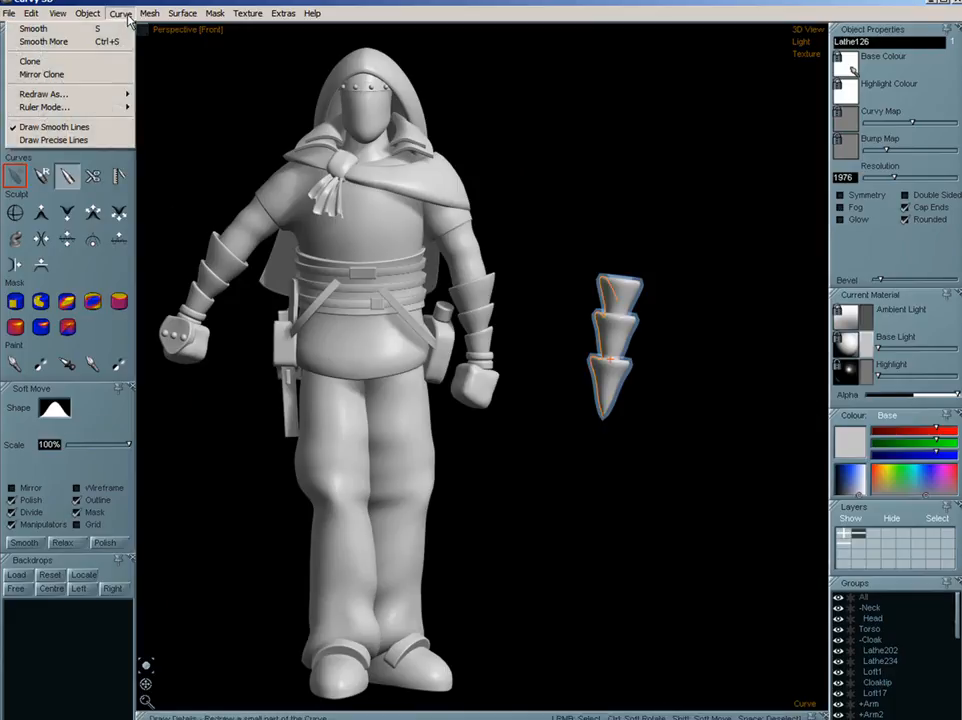
left_click(106, 75)
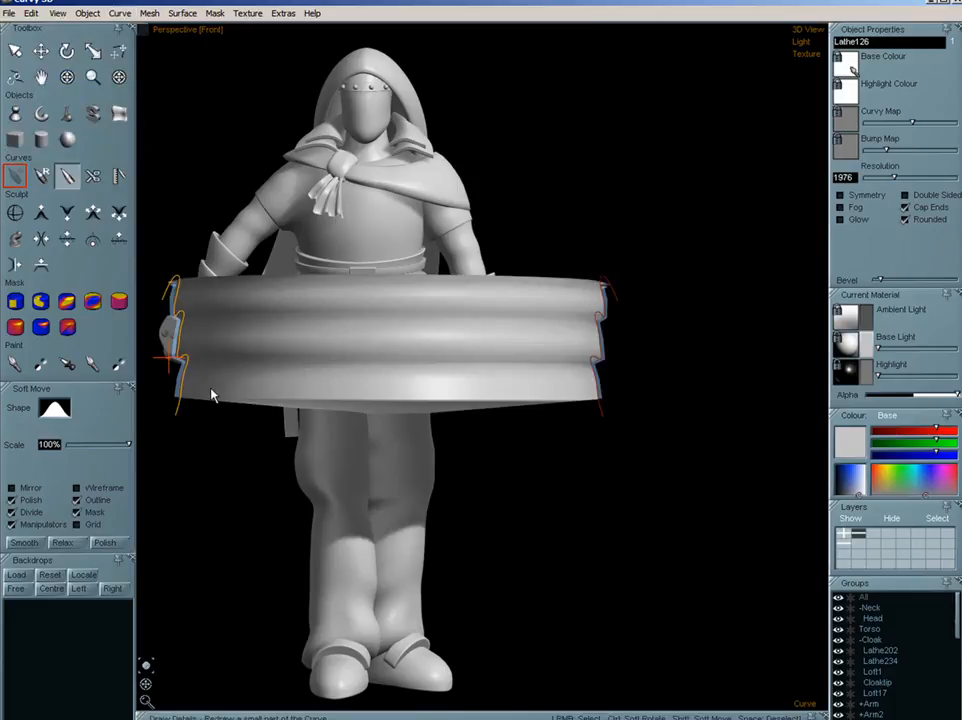
key("m")
left_click_drag(215, 358, 655, 350)
key("r")
left_click(658, 343)
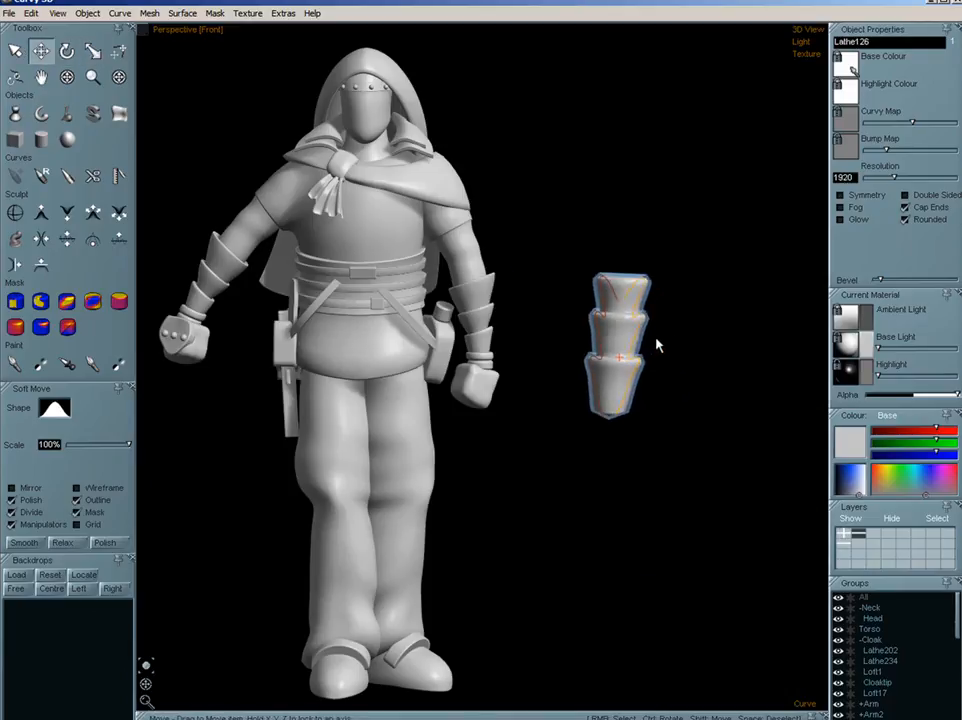
- Raise the tiered arm guard lathe's resolution to 35916
left_click_drag(903, 180, 935, 181)
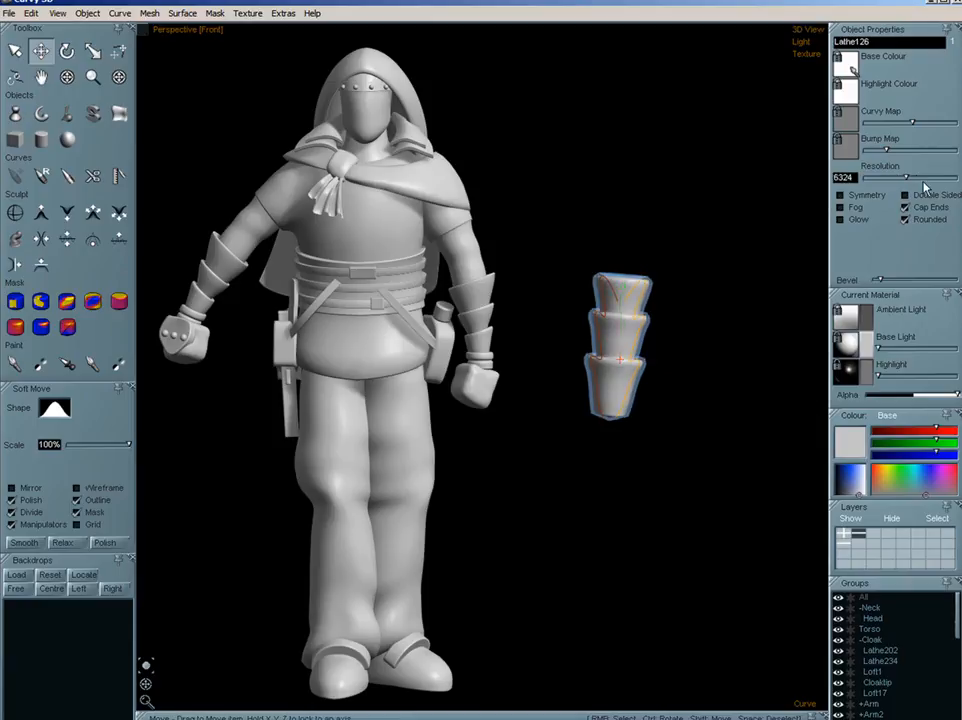
left_click(622, 436)
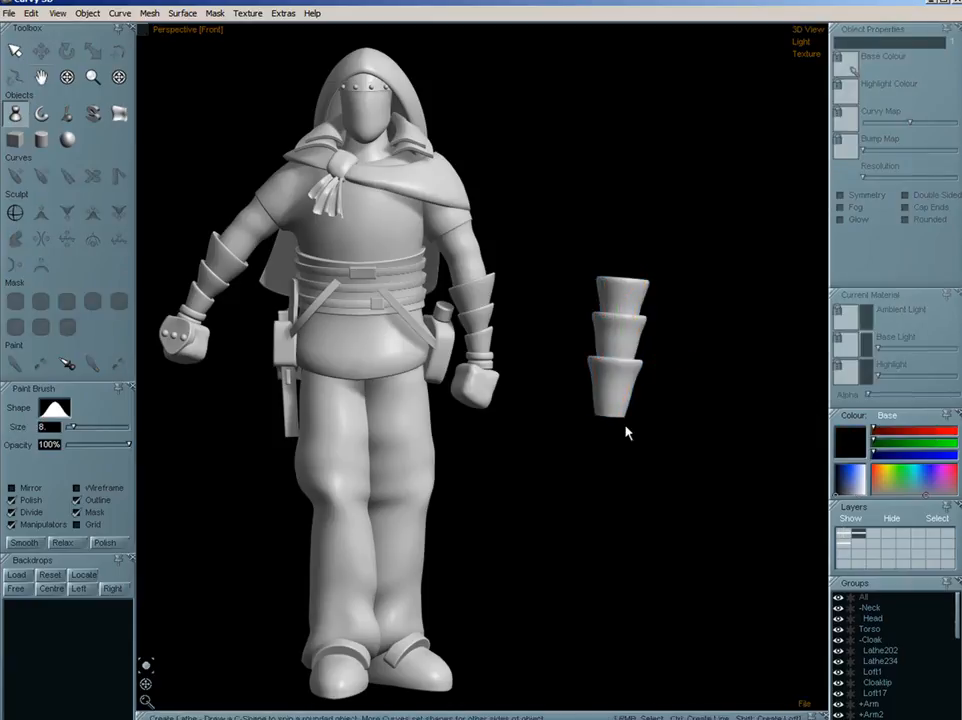
left_click(630, 394)
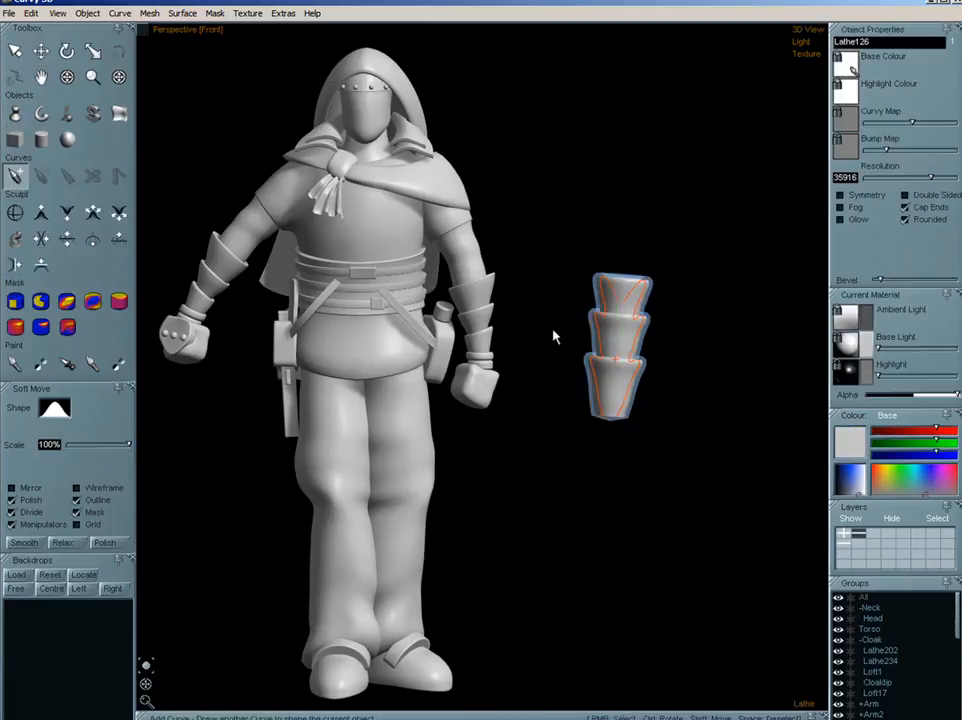
- Activate curve segment straightening on the arm guard's mirrored curve and set the ruler mode to Bezier-Curve
left_click(616, 391)
left_click(88, 118)
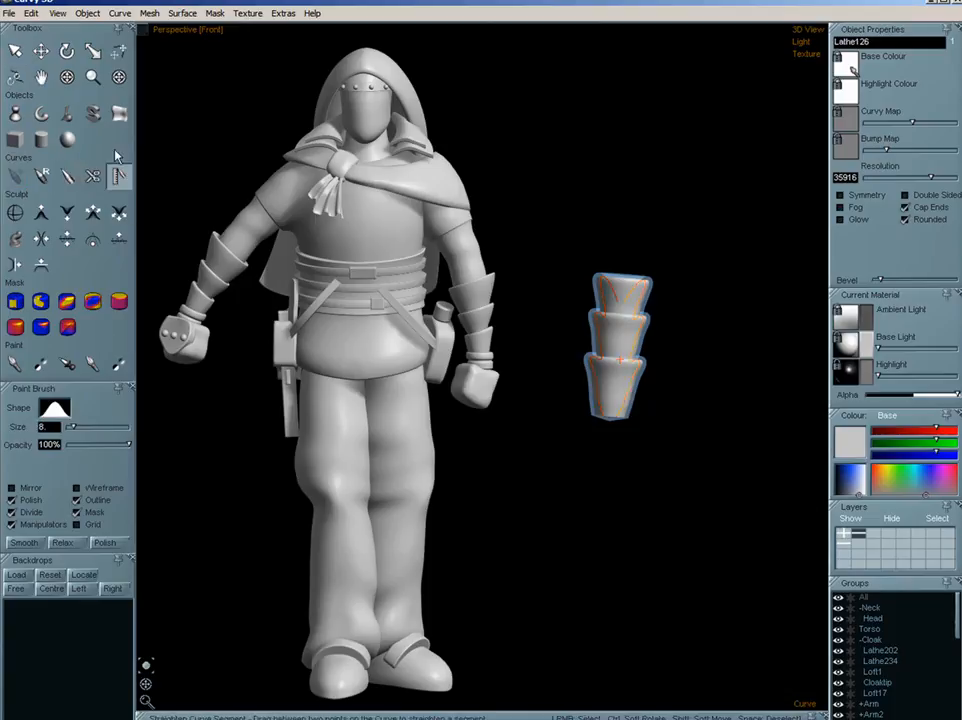
left_click(148, 14)
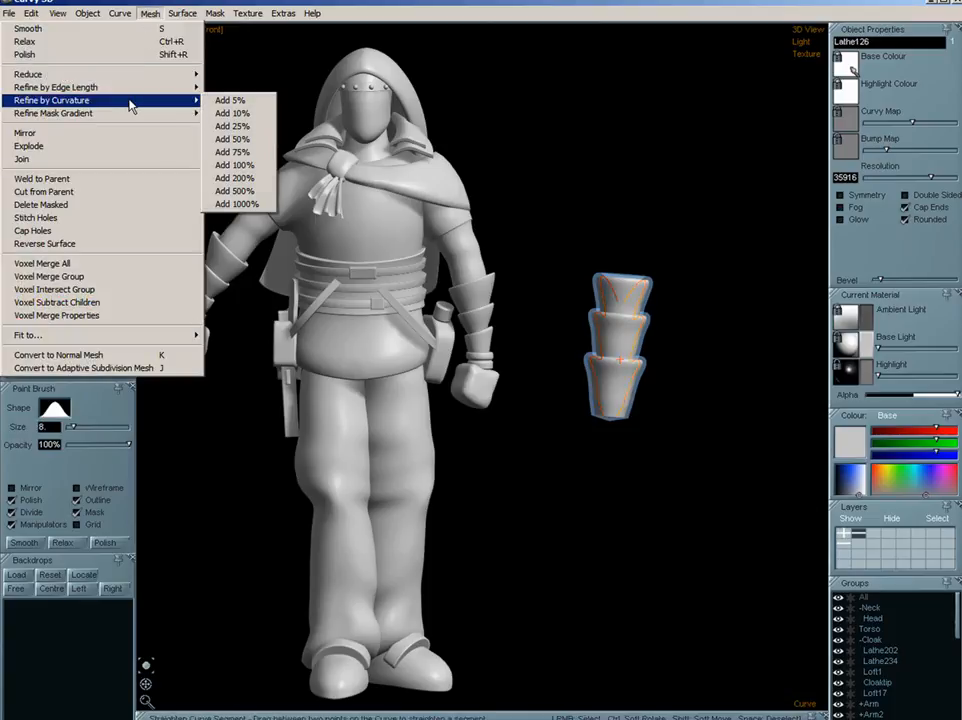
mouse_move(115, 17)
mouse_move(100, 107)
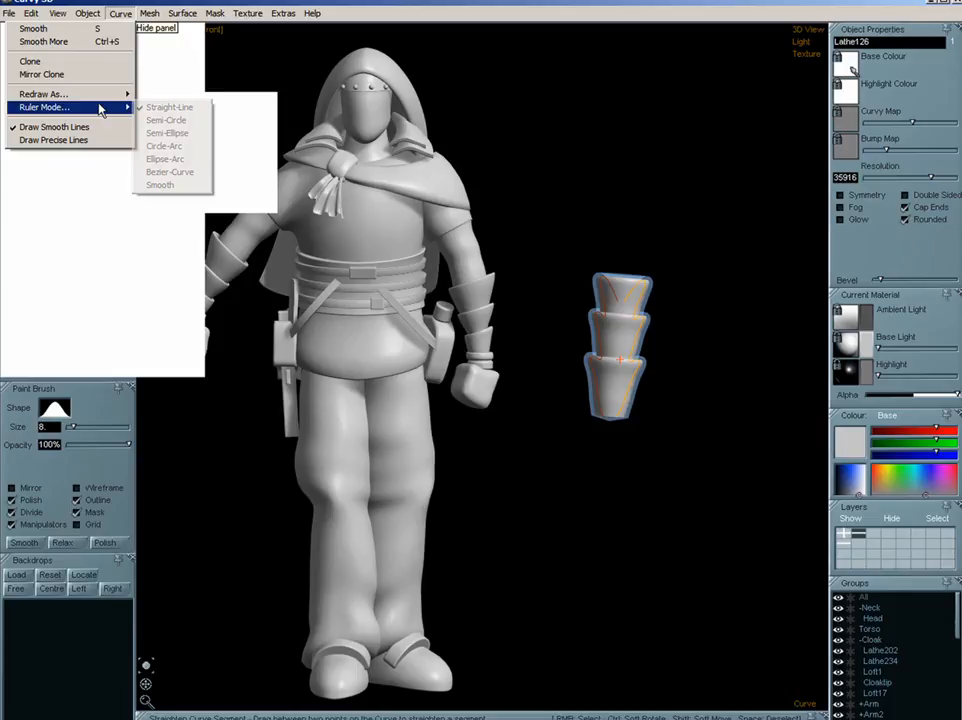
left_click(185, 173)
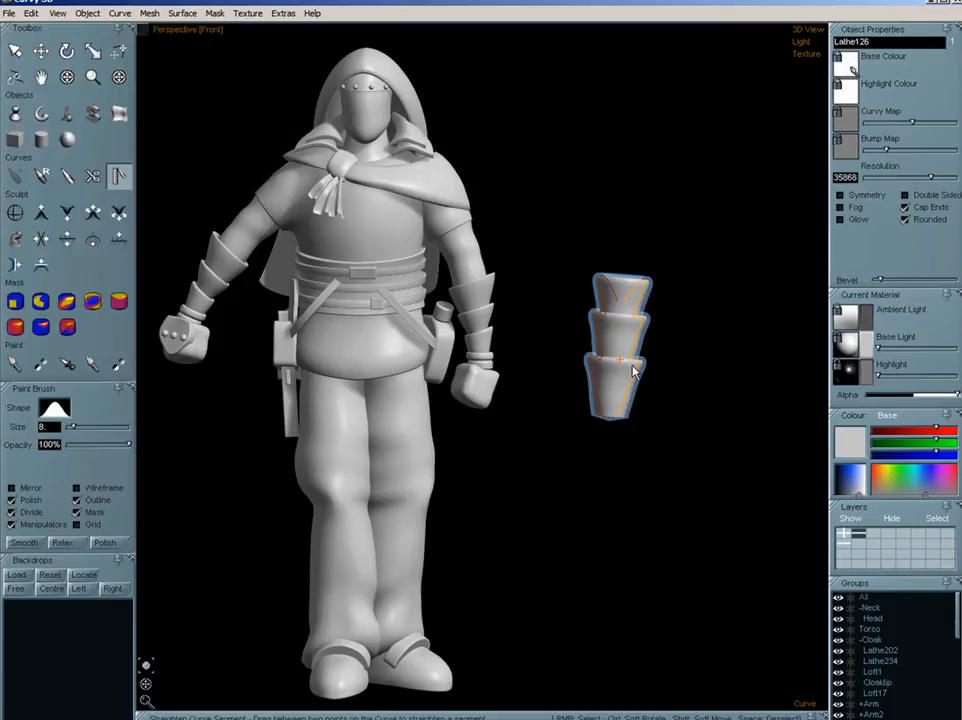
- Try straightening tier segments on the arm guard lathe's mirrored profile curve, undoing the first straightened stretch
left_click_drag(633, 372, 642, 296)
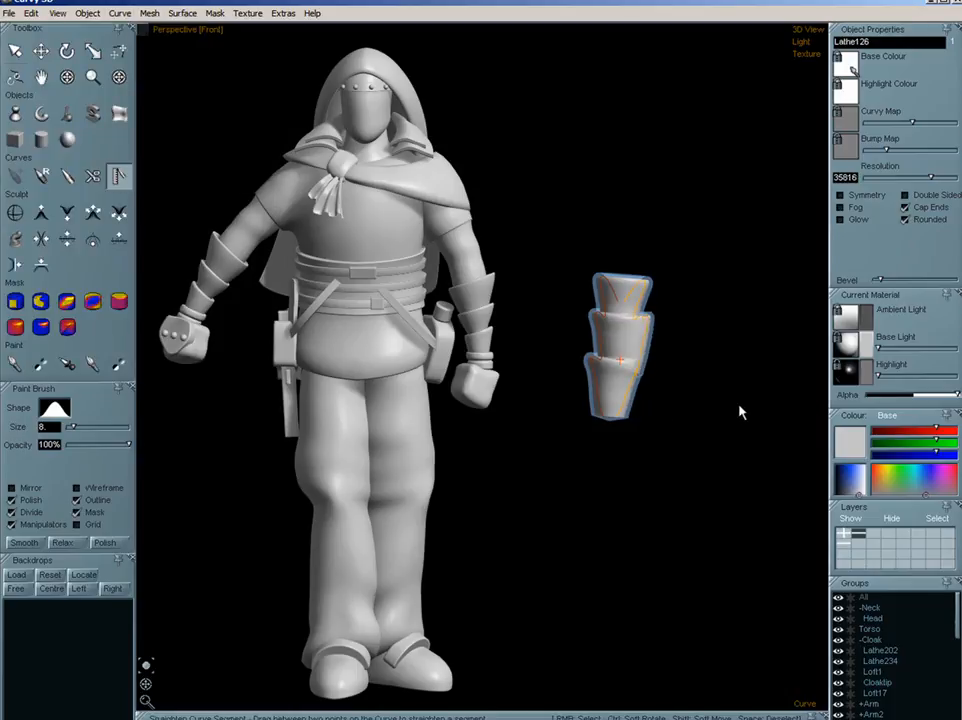
key("ctrl+z")
left_click_drag(637, 354, 623, 357)
left_click(708, 376)
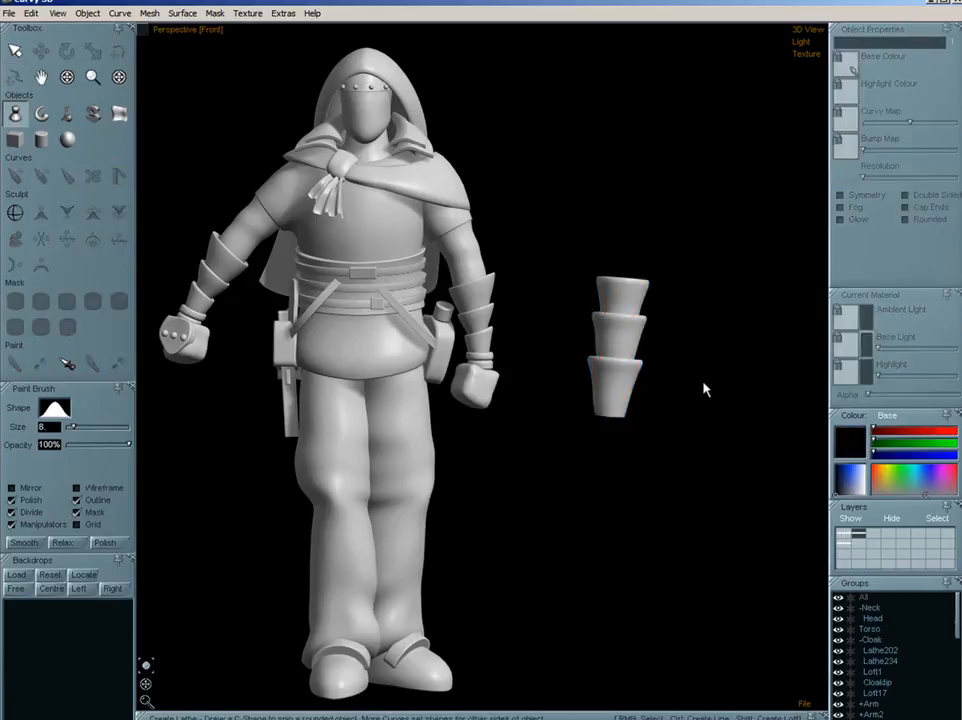
- Delete the tiered arm guard lathe standing beside the figure
left_click(623, 354)
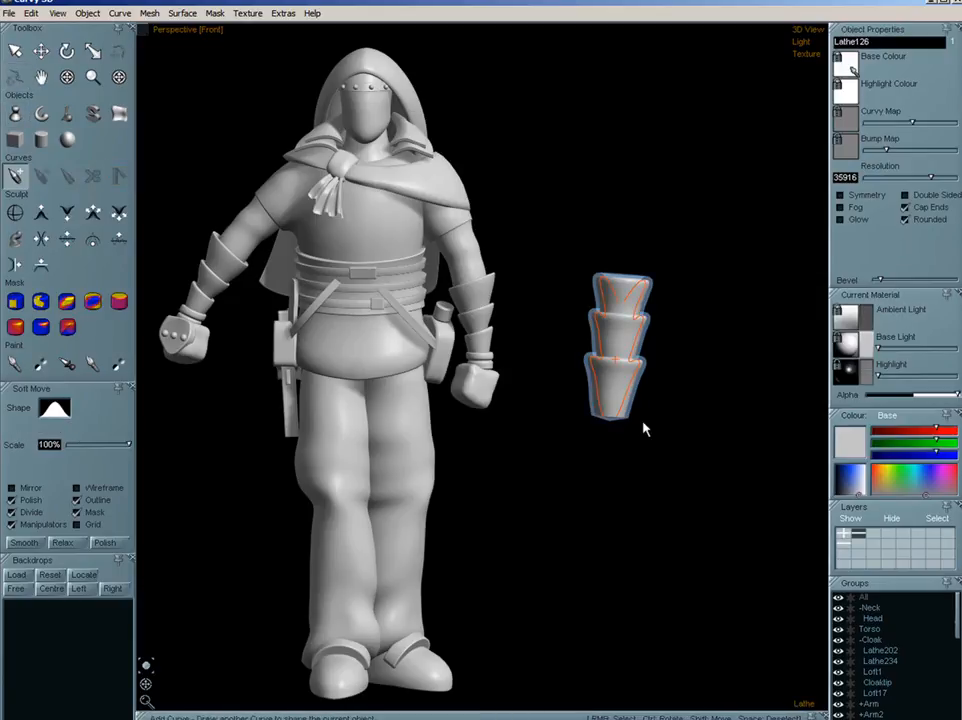
key("Delete")
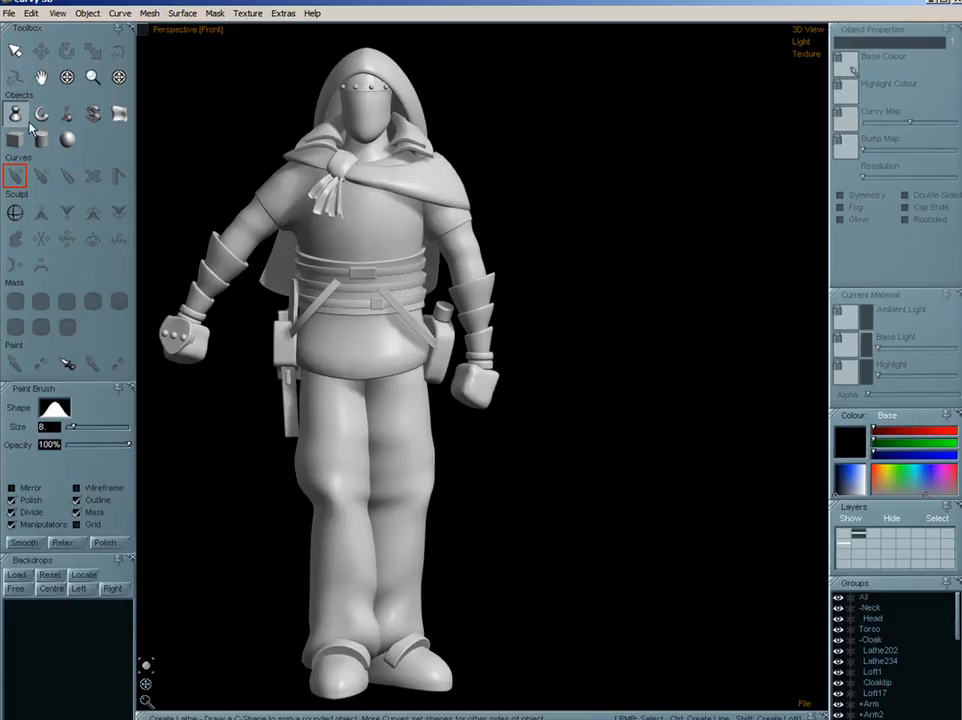
- Duplicate the uppermost belt band around the figure's waist and move the copy beside the figure
left_click(406, 270)
key("r")
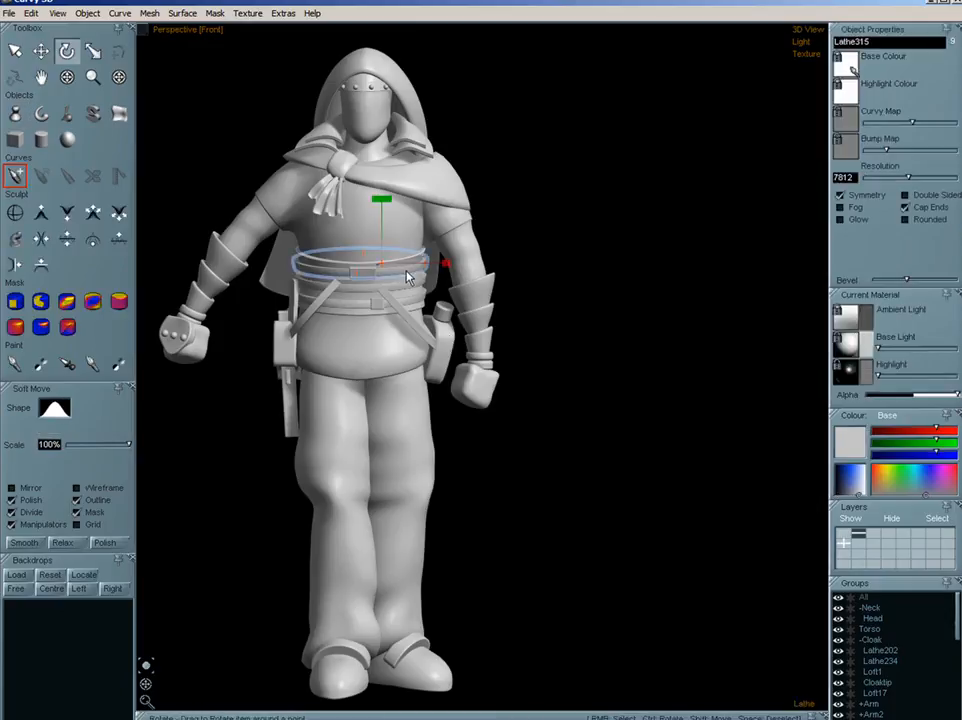
key("w")
left_click_drag(389, 301, 680, 337)
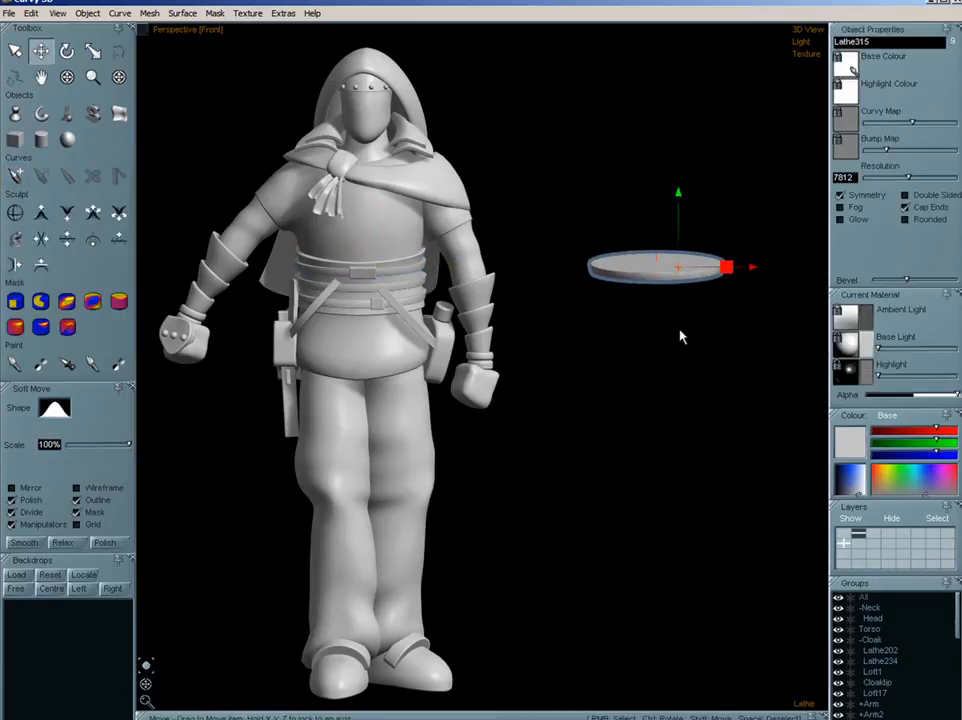
left_click(702, 324)
left_click(666, 275)
- Adjust the front, side and back curves of the belt band copy, moving the front and back curves slightly outward
scroll(678, 266, "up", 5)
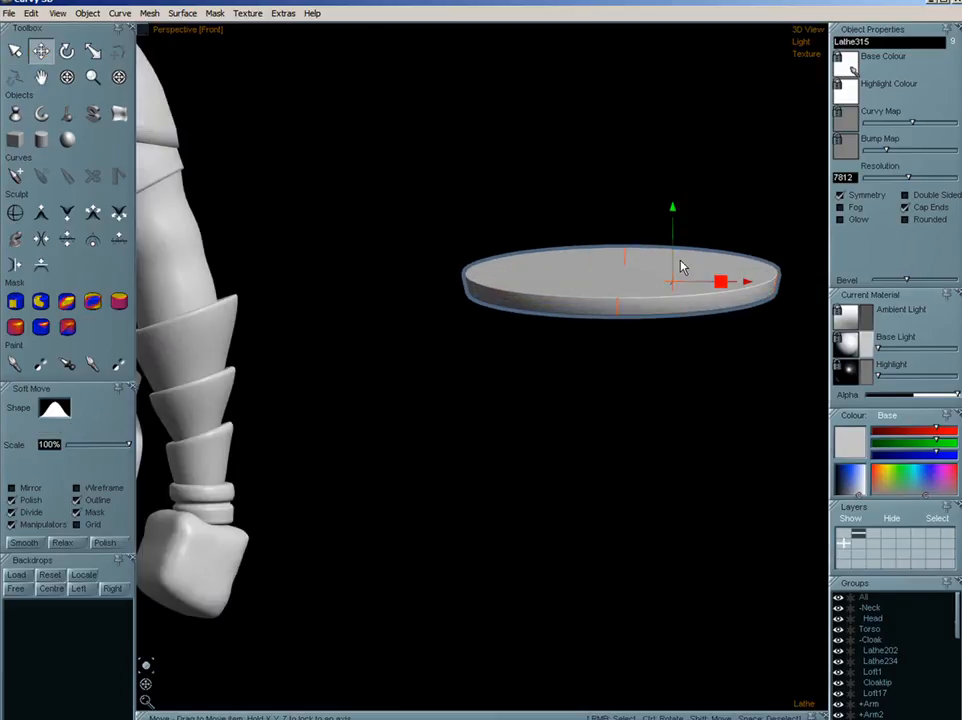
scroll(668, 283, "down", 2)
middle_click_drag(614, 294, 554, 295)
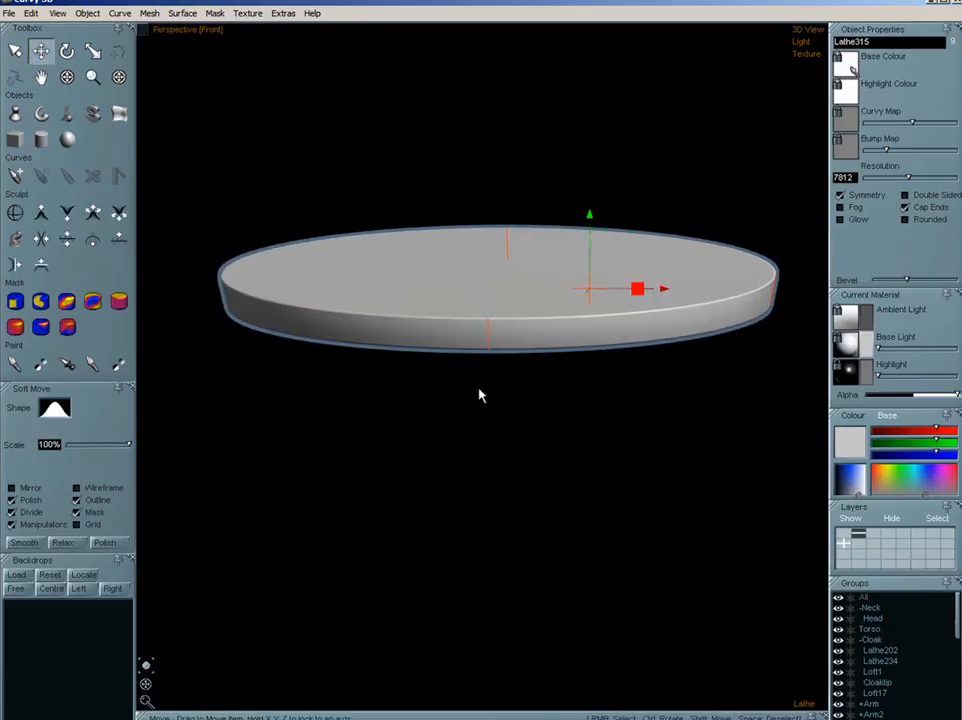
left_click(487, 337)
mouse_move(509, 349)
left_mouse_down()
mouse_move(513, 338)
mouse_move(506, 361)
left_mouse_up()
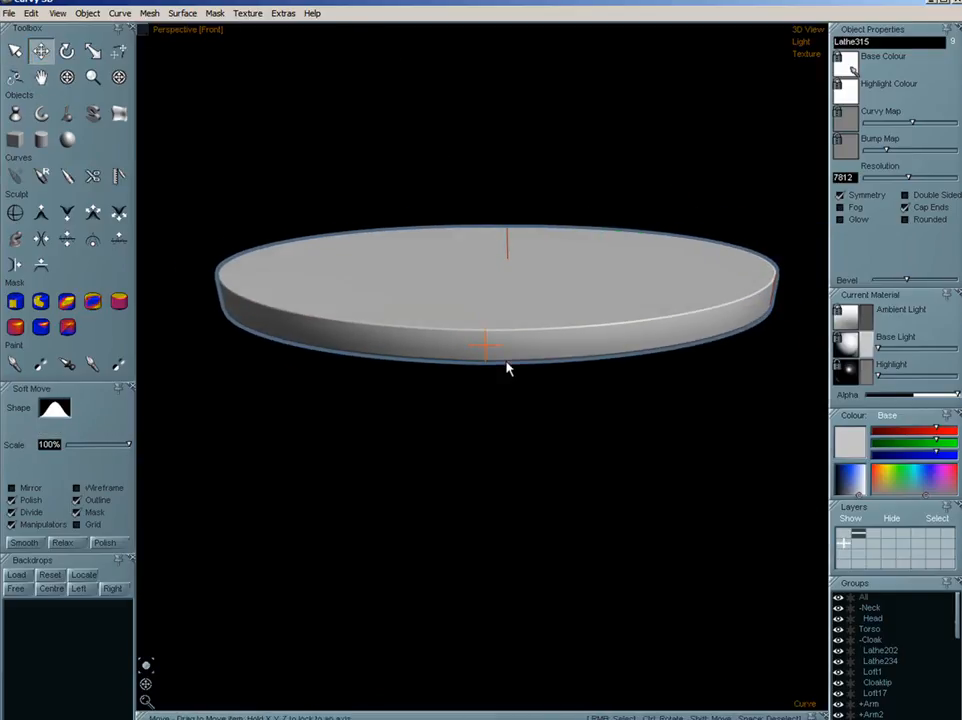
left_click(777, 290)
mouse_move(777, 290)
left_mouse_down()
mouse_move(779, 313)
mouse_move(775, 297)
left_mouse_up()
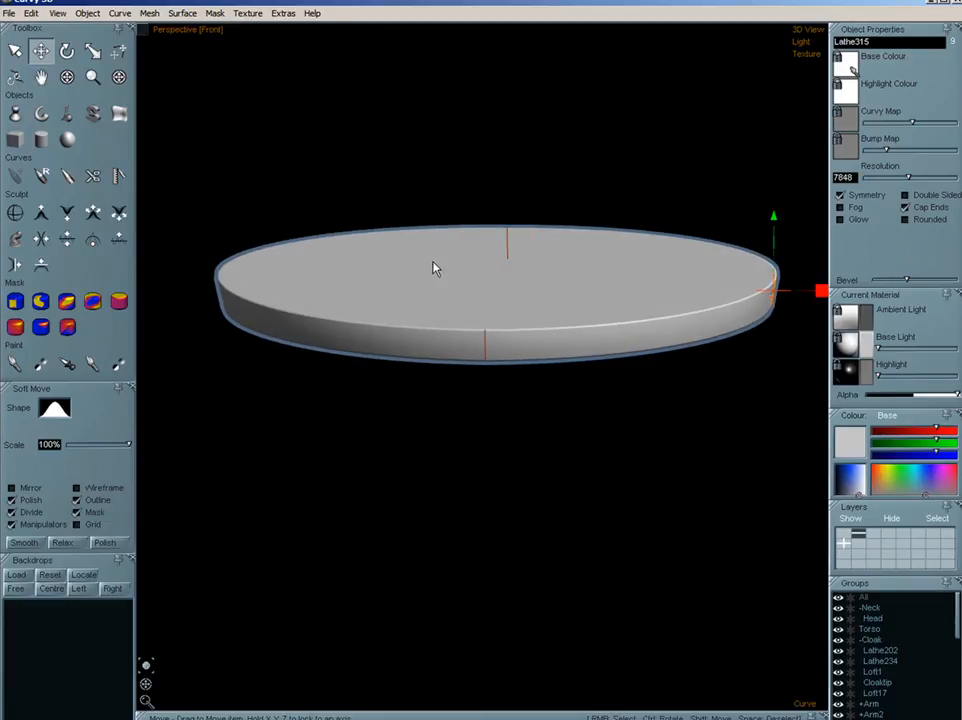
left_click(508, 245)
mouse_move(509, 245)
left_mouse_down()
mouse_move(511, 271)
mouse_move(509, 224)
mouse_move(509, 242)
left_mouse_up()
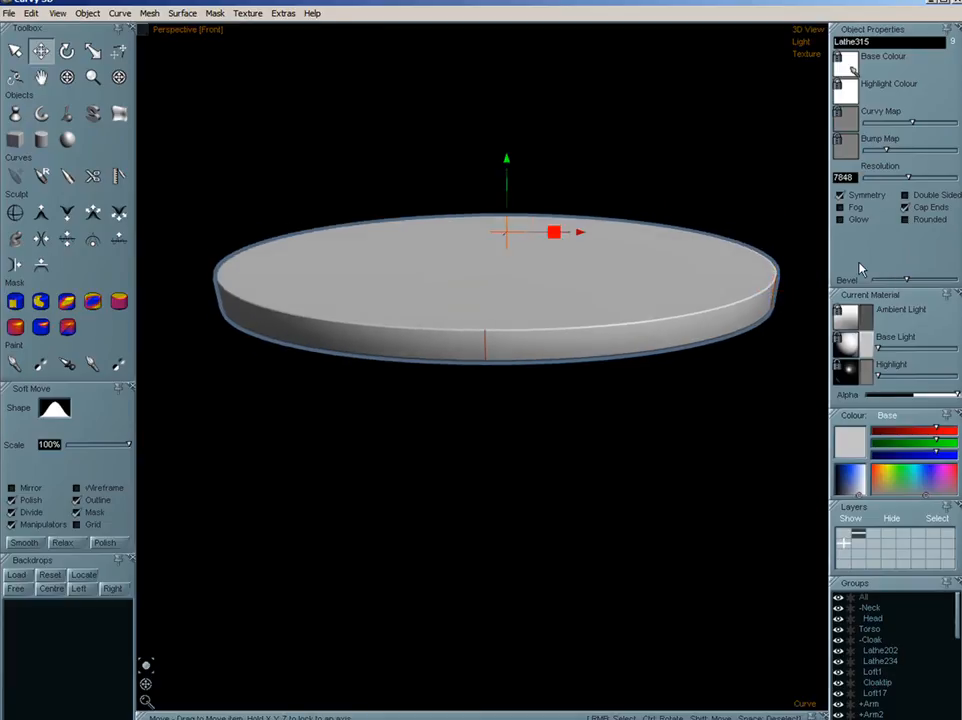
- Preview the belt band copy with the Rounded option on, and switch the option back off
left_click(905, 221)
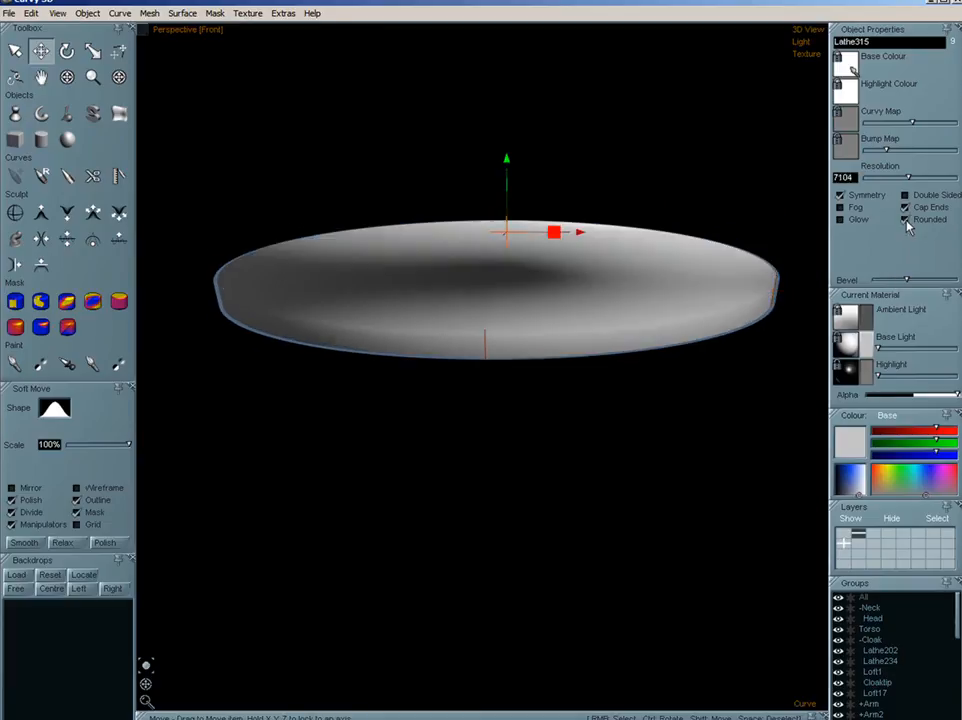
left_click(905, 221)
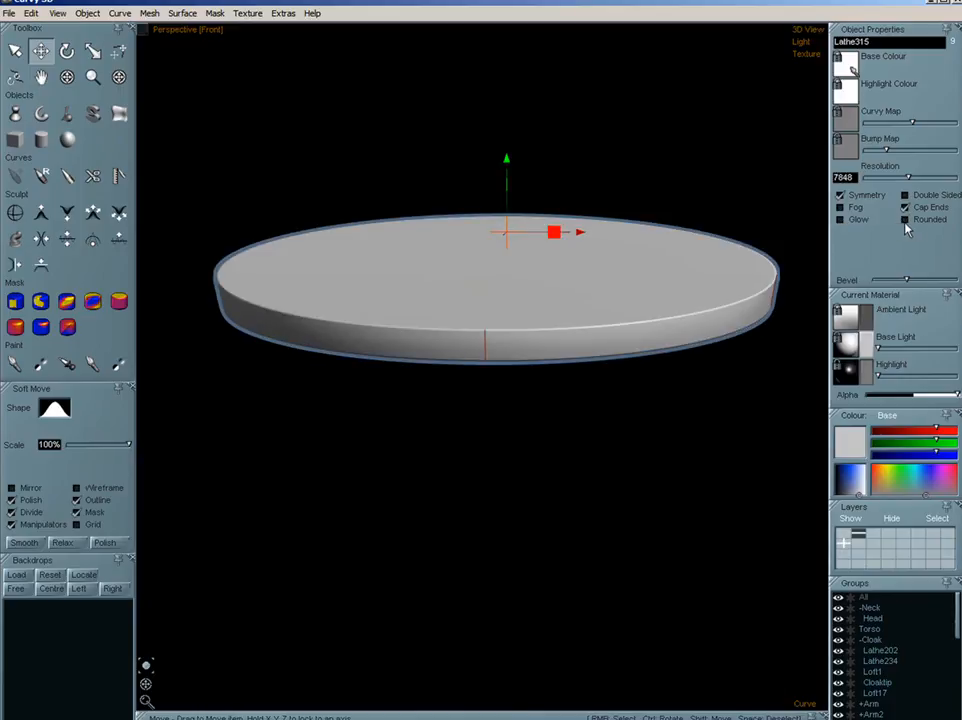
mouse_move(480, 320)
left_mouse_down()
mouse_move(480, 286)
mouse_move(479, 328)
left_mouse_up()
- Delete the belt band copy beside the figure
scroll(498, 367, "down", 5)
scroll(498, 368, "down", 4)
middle_click_drag(493, 408, 536, 367)
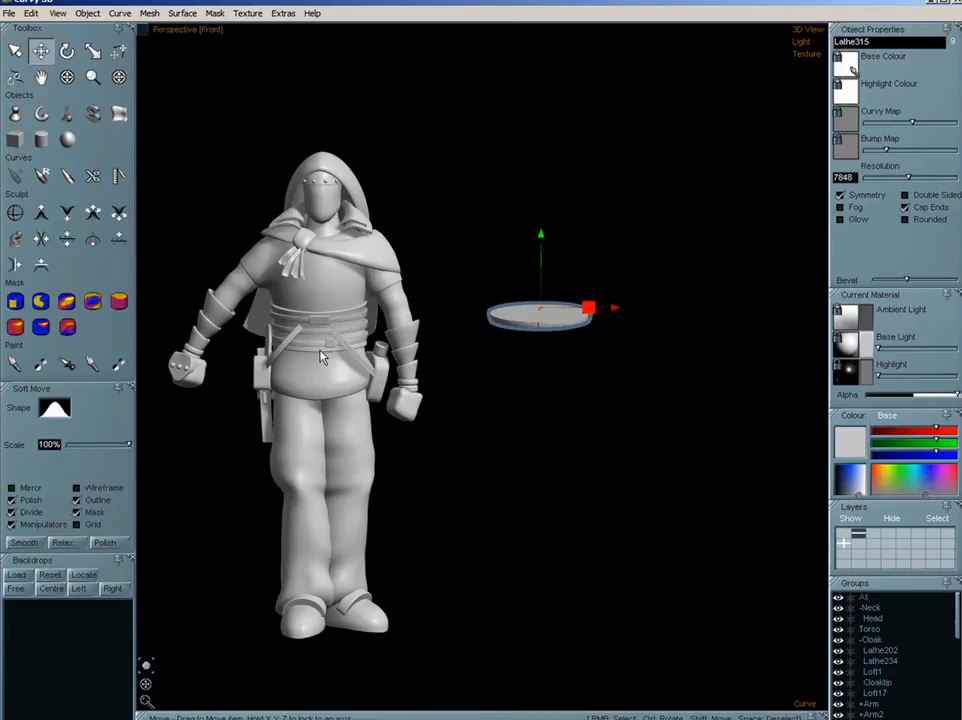
key("r")
left_click_drag(540, 322, 571, 362)
key("m")
key("Delete")
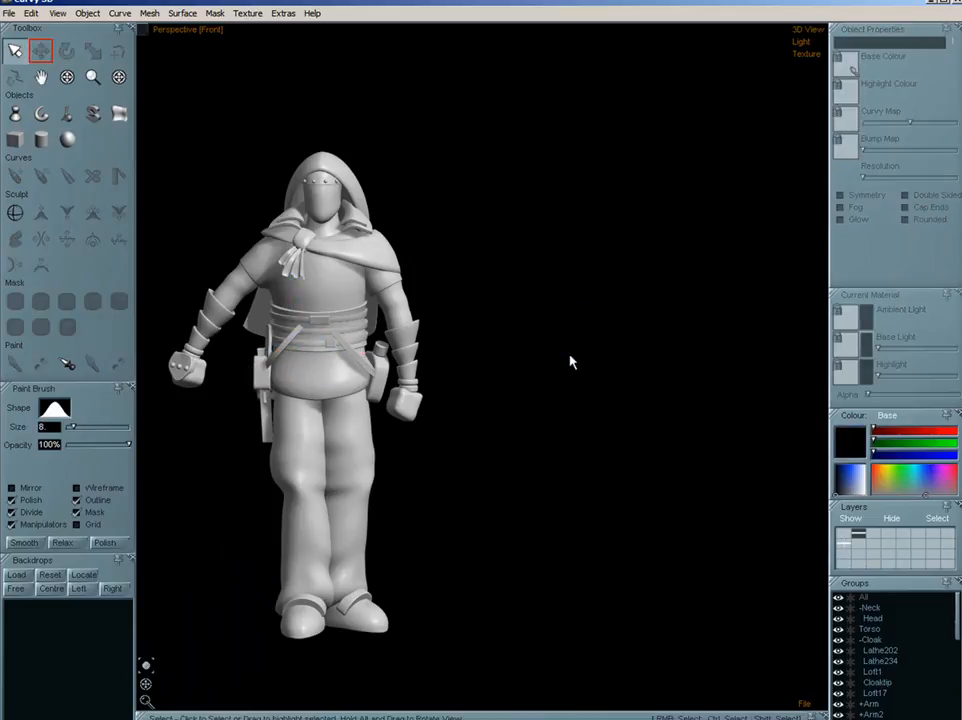
- Duplicate the Gun group at the figure's hip and move the copy clear of the figure
middle_click_drag(440, 345, 509, 318)
scroll(393, 280, "up", 5)
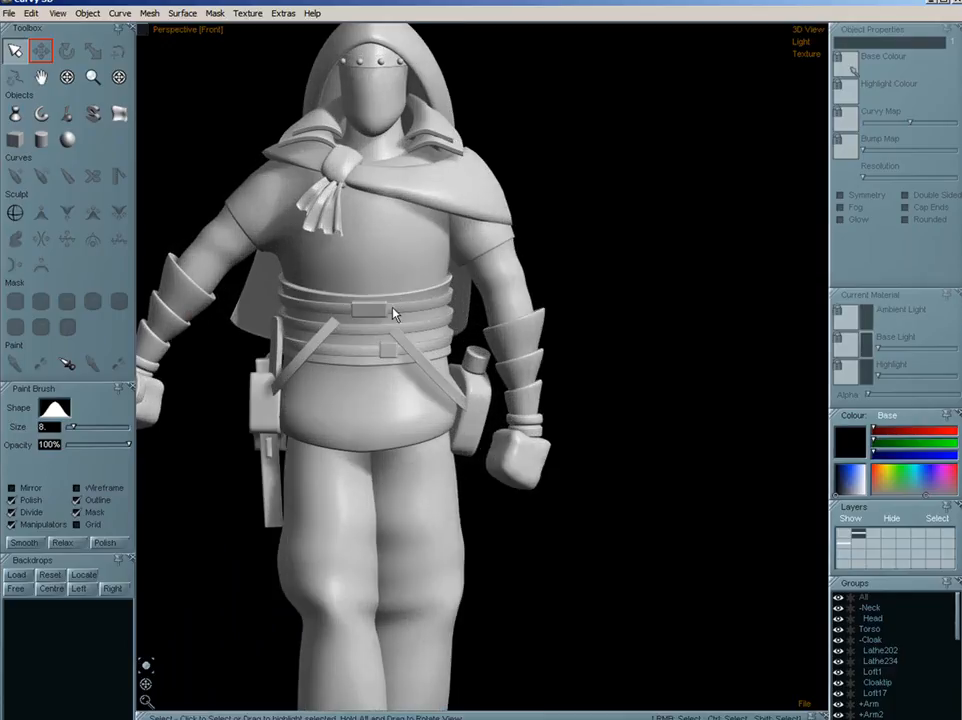
middle_click_drag(507, 512, 528, 543)
middle_click_drag(711, 459, 668, 453)
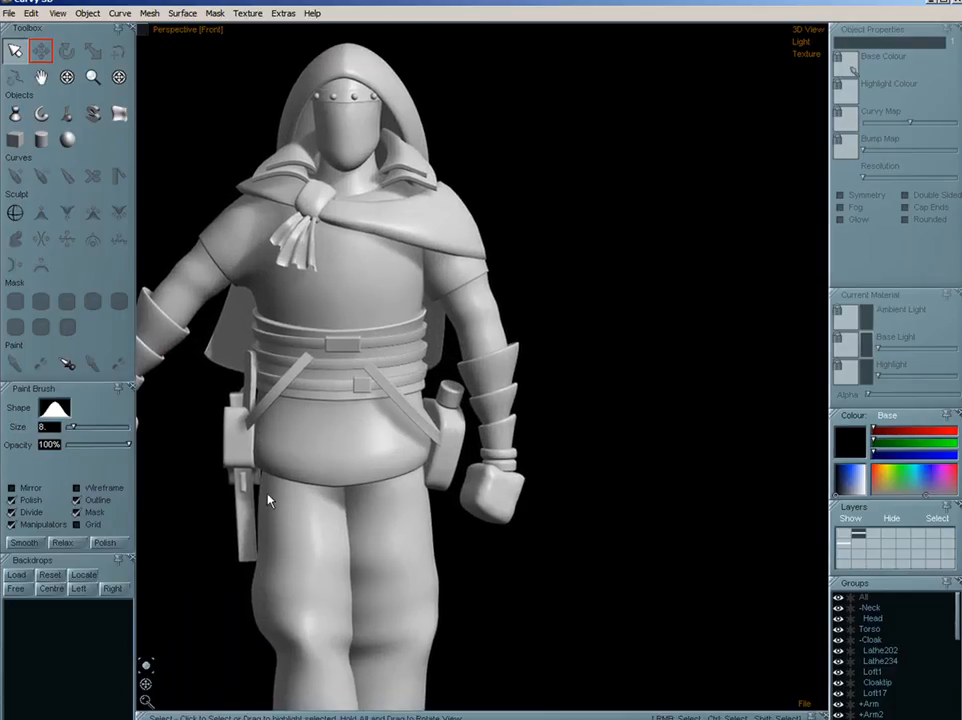
middle_click_drag(267, 494, 308, 460)
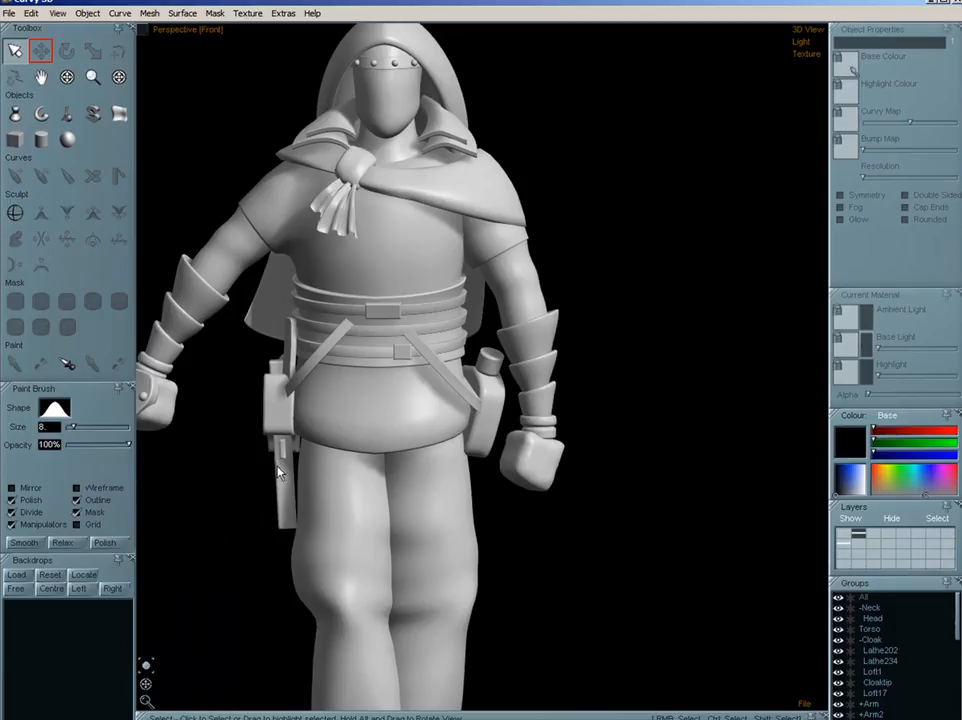
left_click(279, 473)
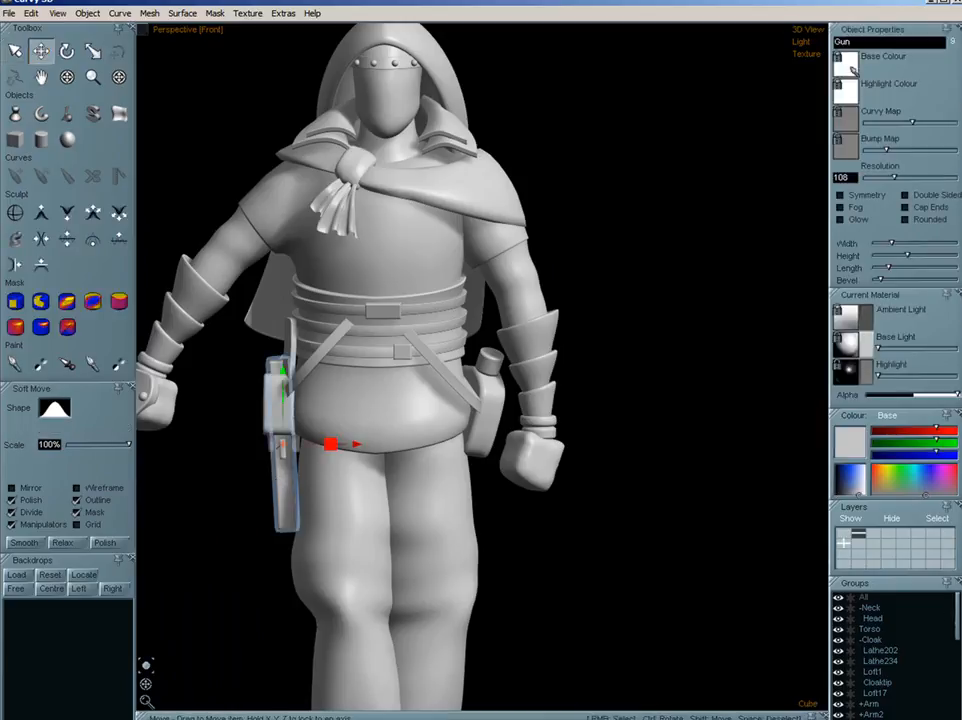
scroll(953, 690, "down", 2)
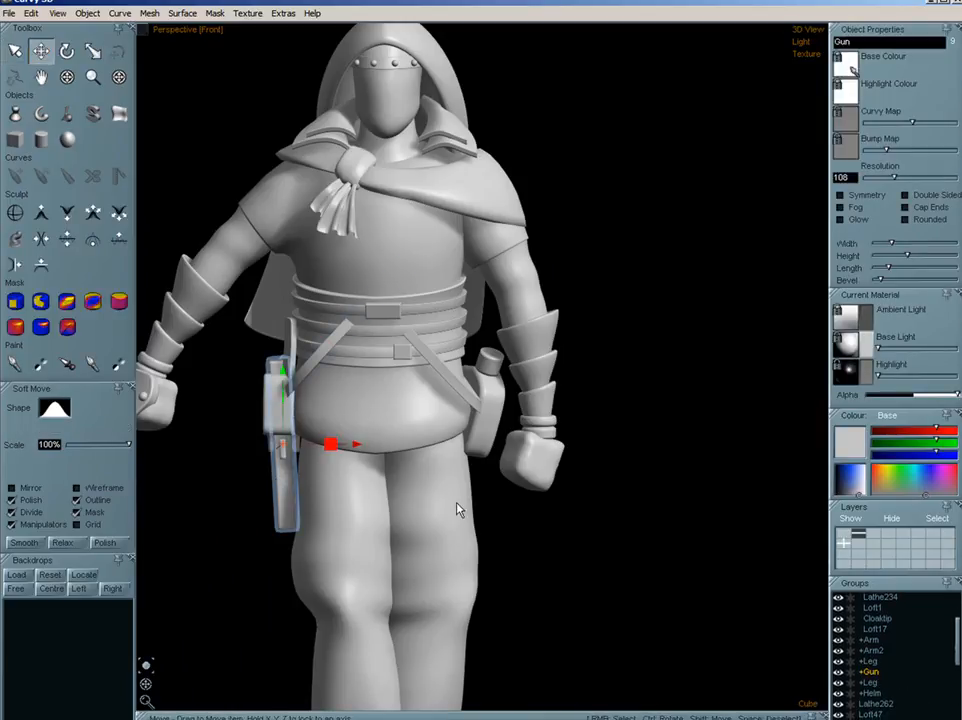
key("ctrl+v")
left_click_drag(333, 494, 746, 462)
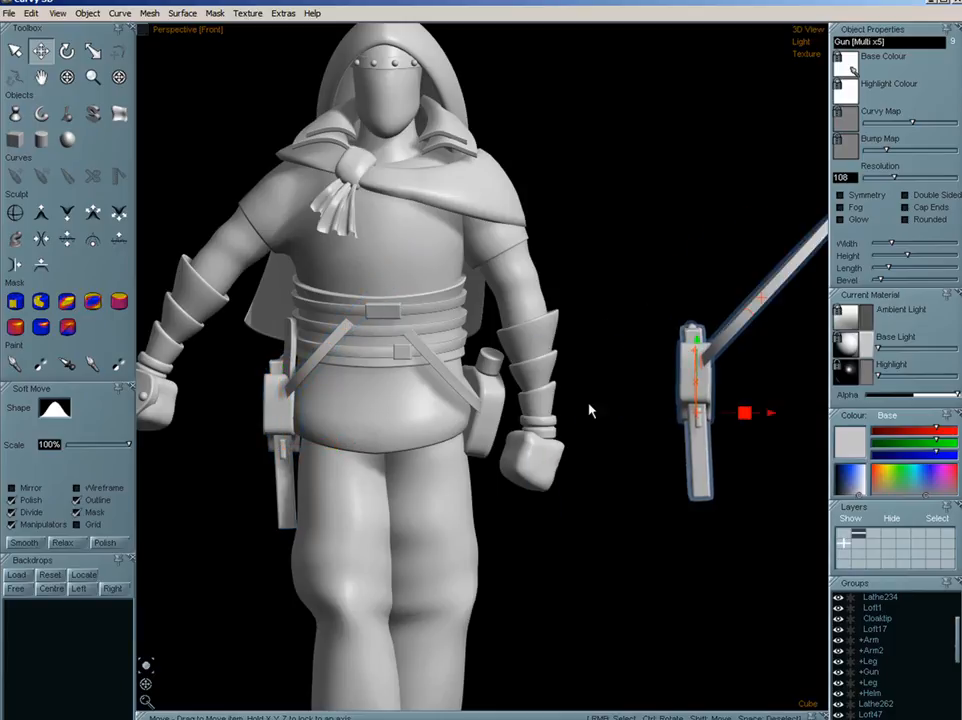
- Place the gun copy on layer 1 and hide the layer that holds the figure
scroll(590, 410, "down", 3)
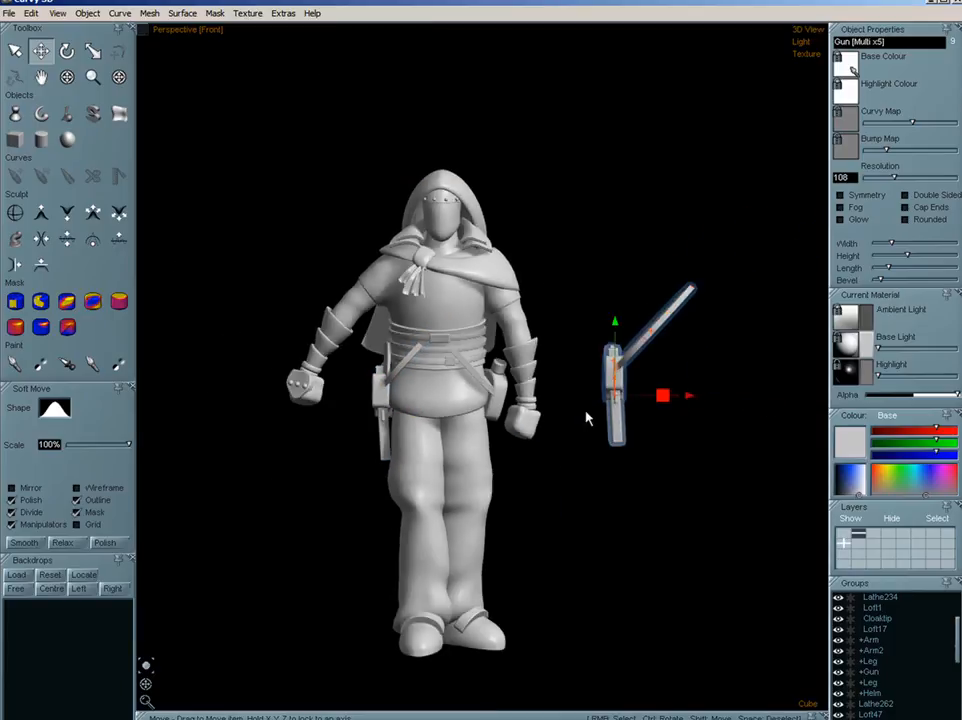
left_click(851, 540)
left_click(845, 542)
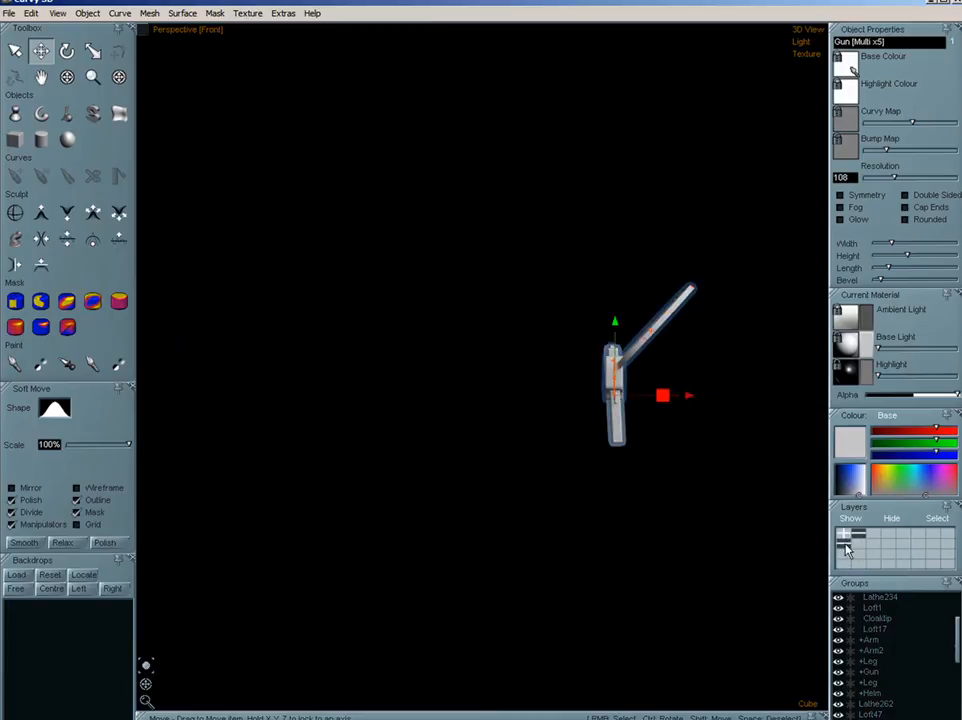
- Delete the oval strap lathe from the gun copy, leaving the holster parts in place
middle_click_drag(634, 391, 532, 383)
scroll(519, 377, "up", 4)
middle_click_drag(670, 425, 480, 445)
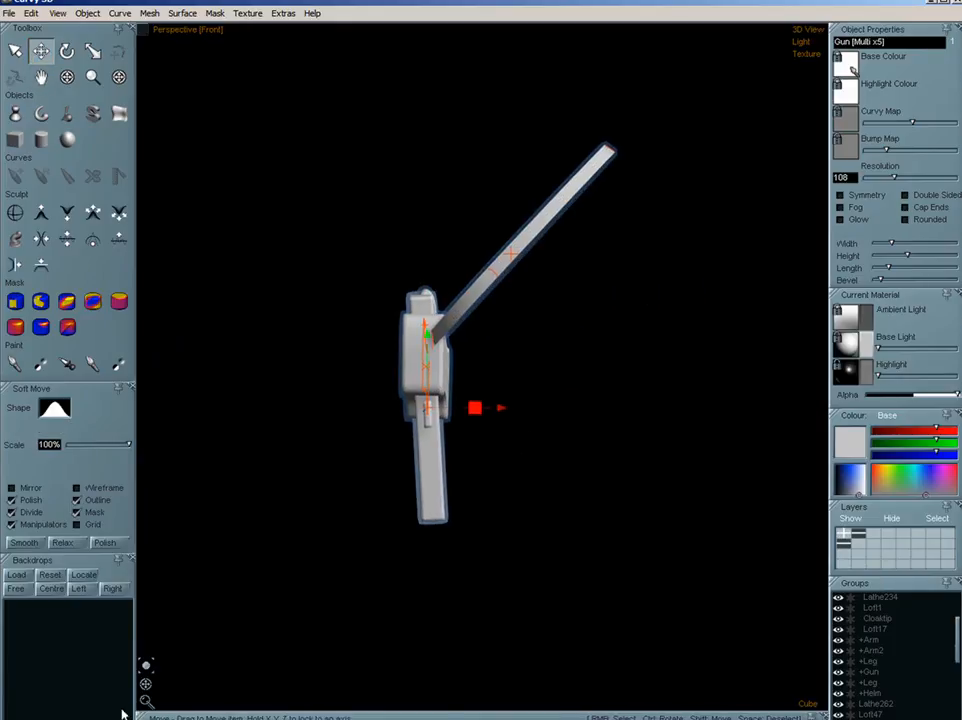
left_click_drag(144, 690, 260, 687)
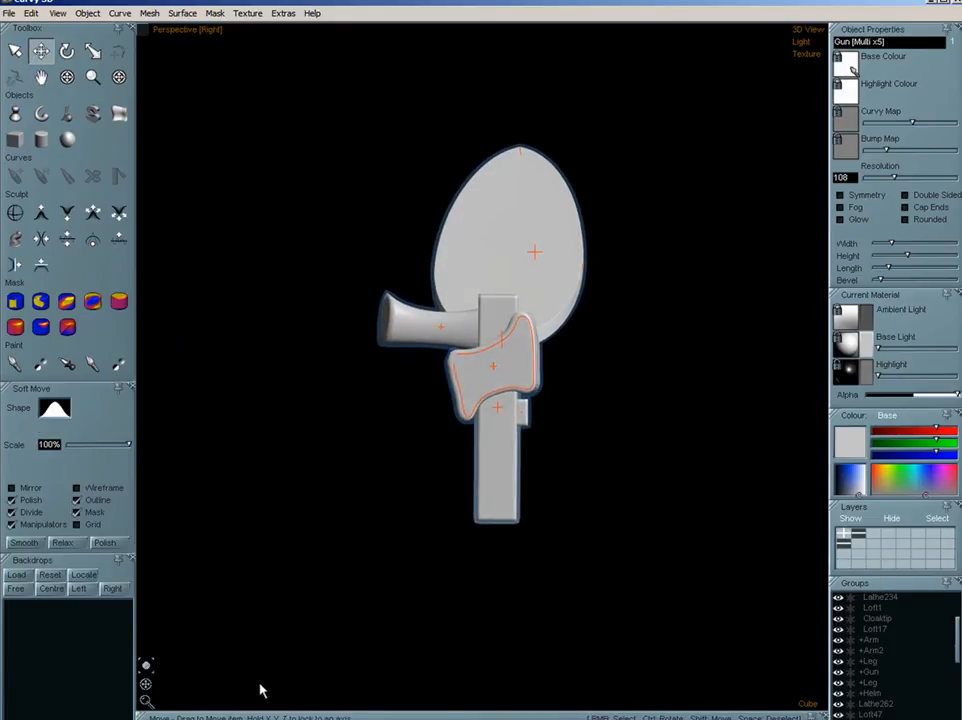
left_click(563, 239)
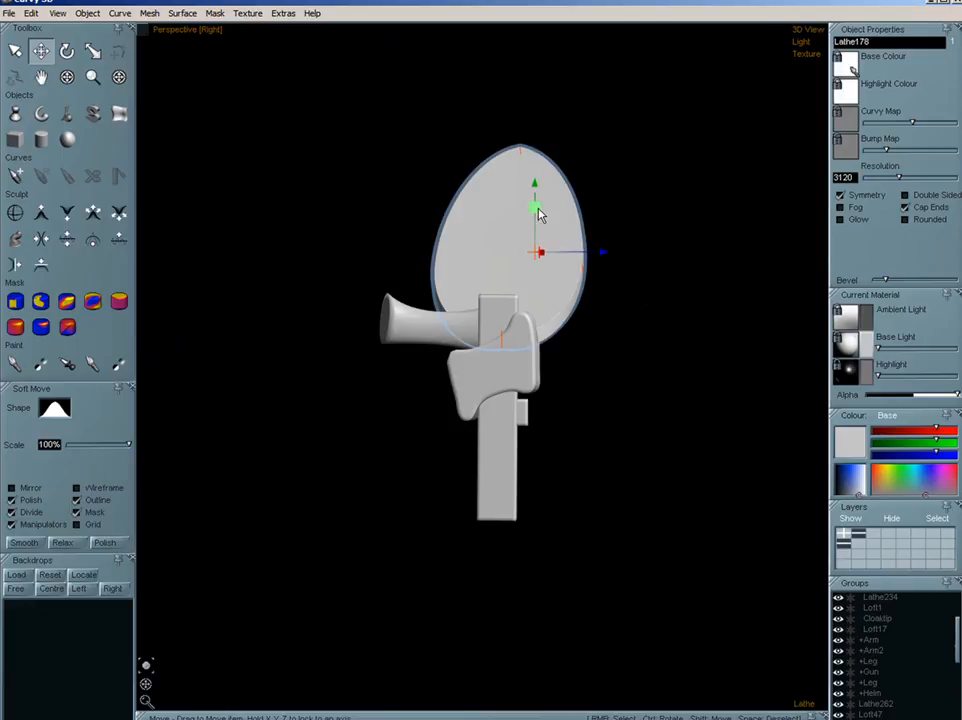
key("Delete")
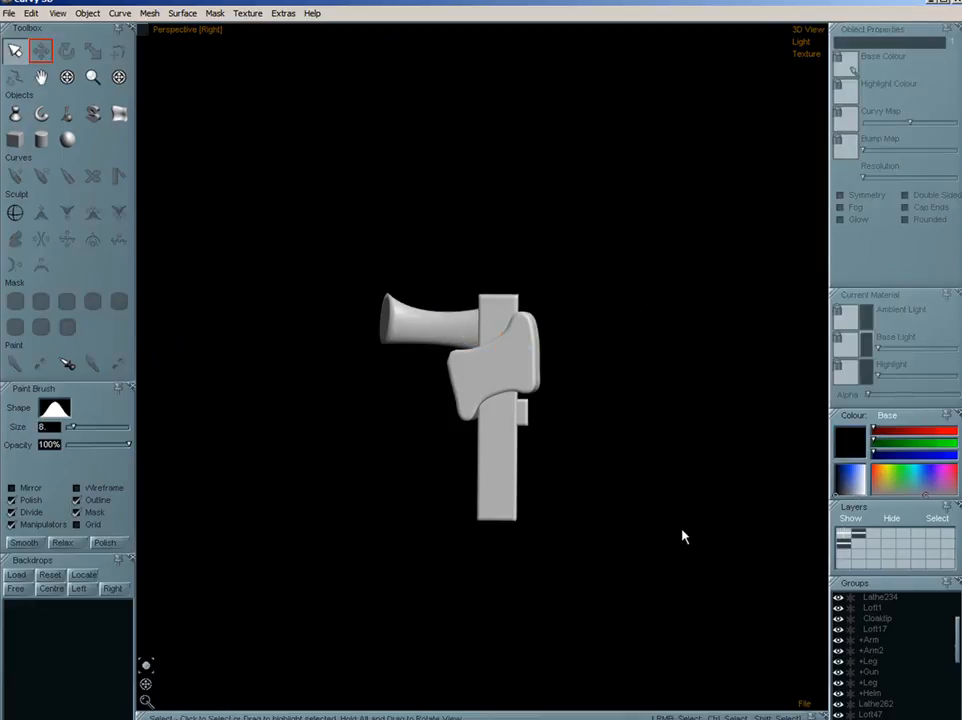
- Examine the gun copy's handle lathe and the parts nested under its Gun group
scroll(563, 462, "up", 3)
left_click(333, 252)
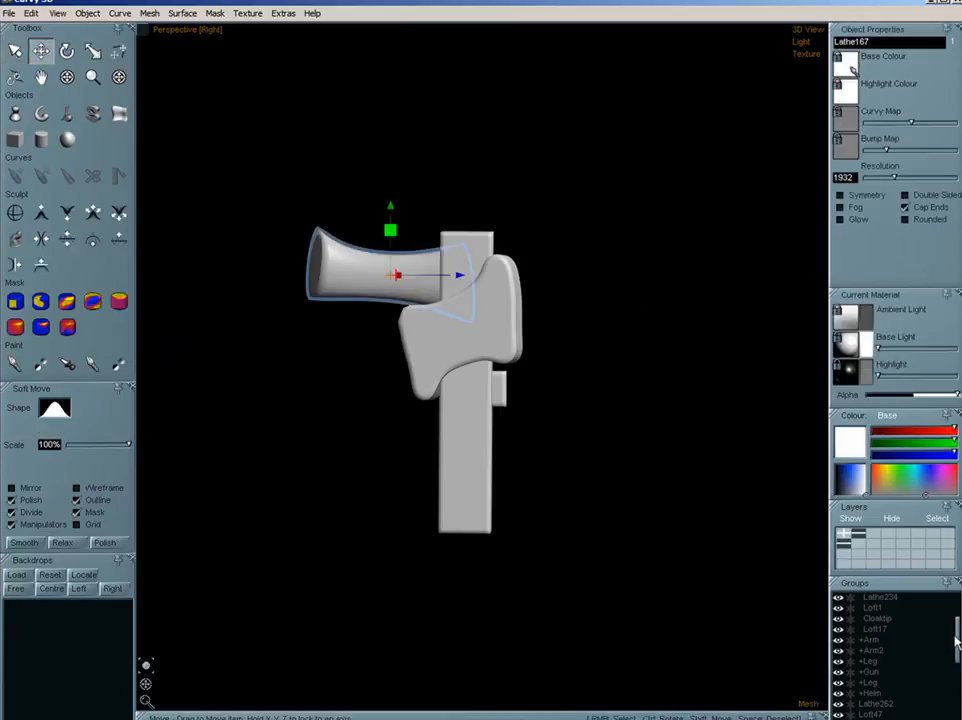
scroll(955, 640, "down", 3)
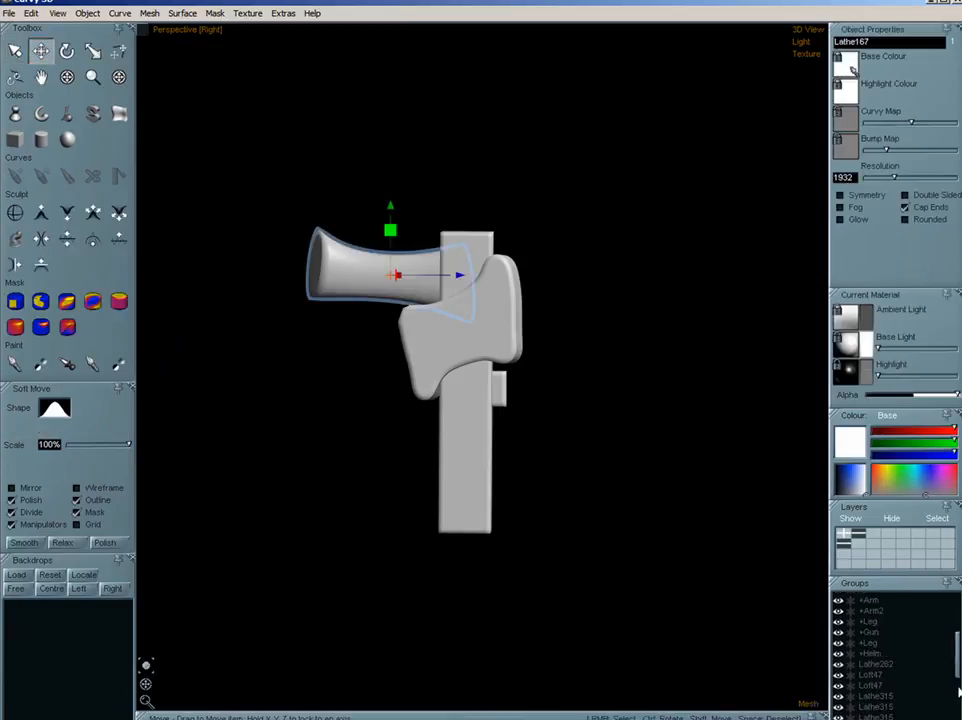
scroll(958, 691, "down", 3)
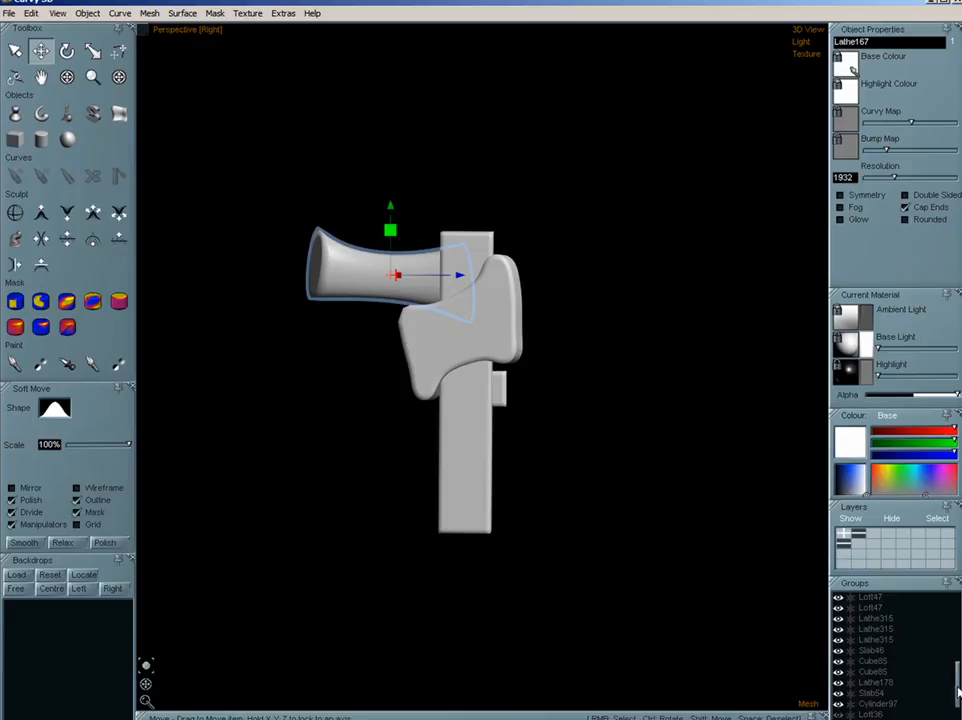
scroll(958, 691, "down", 2)
left_click(862, 683)
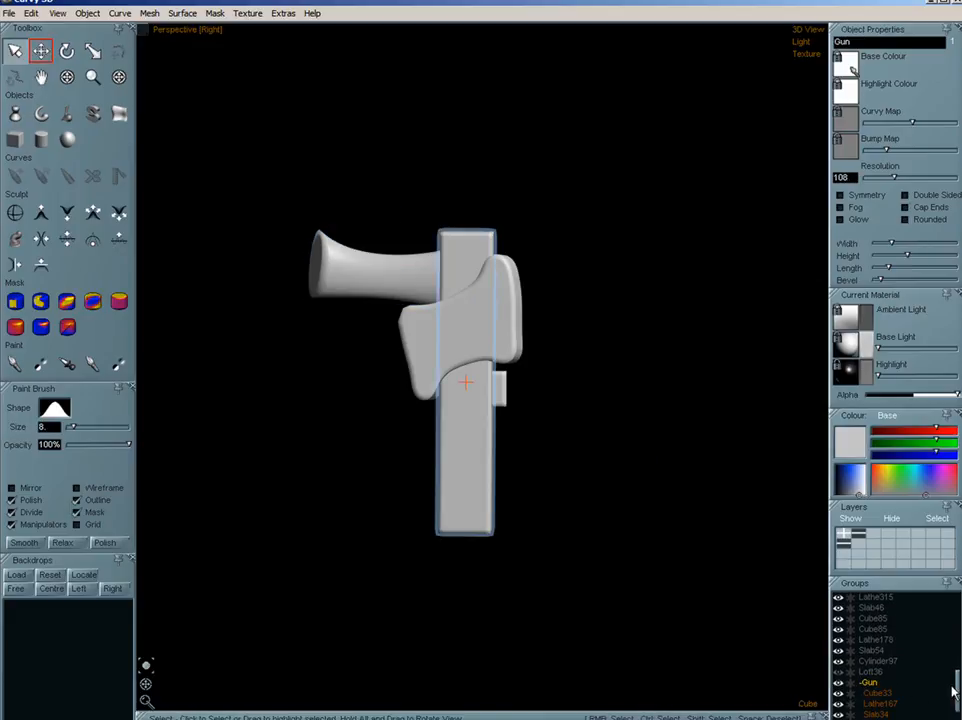
left_click(587, 388)
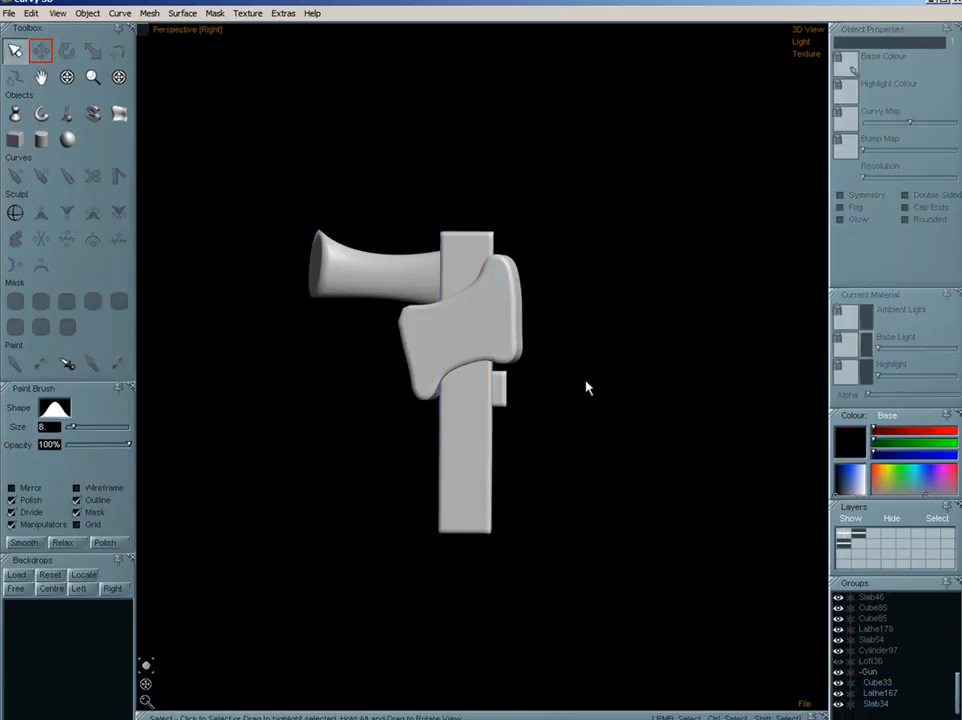
- Create a cube beside the gun copy and stretch it into a tall block matching the height of the gun's barrel
left_click(15, 139)
middle_click_drag(578, 399, 481, 378)
left_click_drag(562, 404, 615, 350)
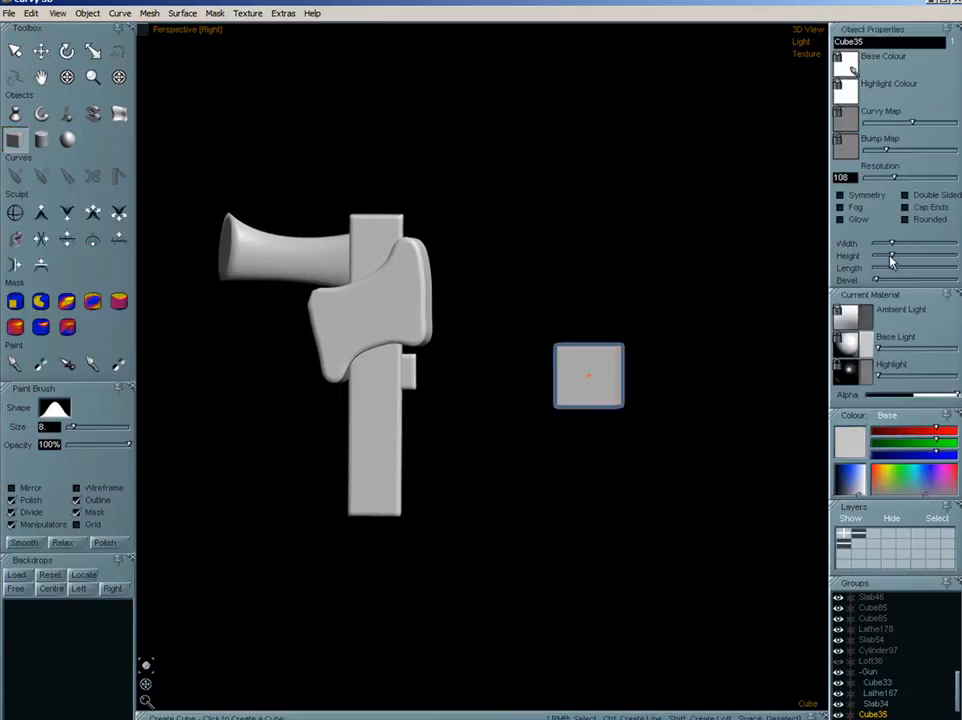
mouse_move(892, 258)
left_mouse_down()
mouse_move(908, 260)
mouse_move(890, 266)
mouse_move(899, 252)
left_mouse_up()
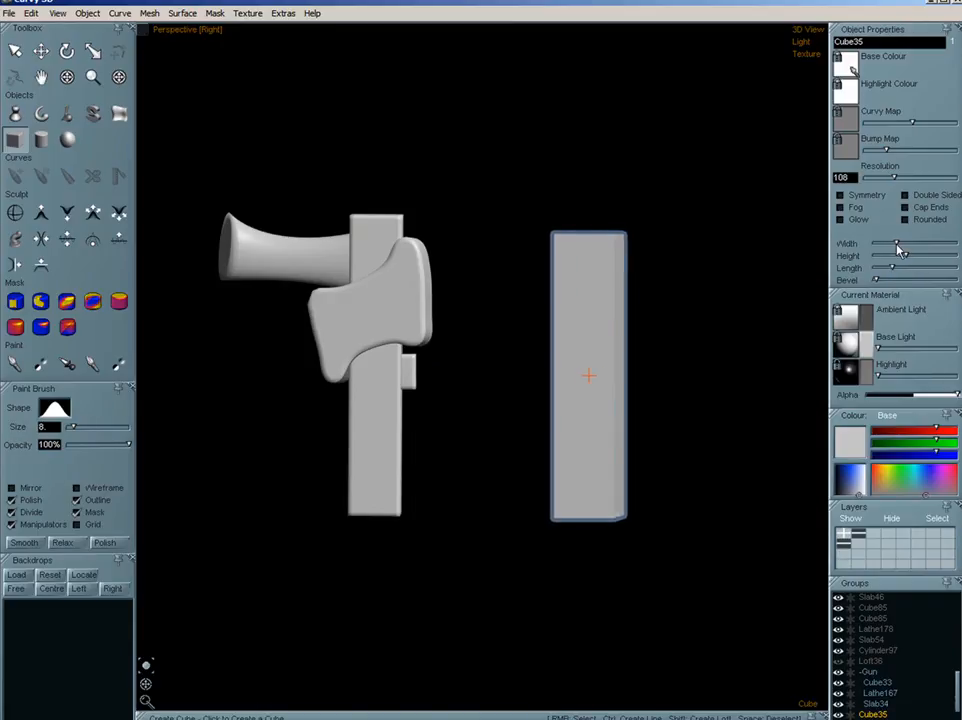
- Move the tall block in depth so it lines up with the gun copy
left_click(92, 50)
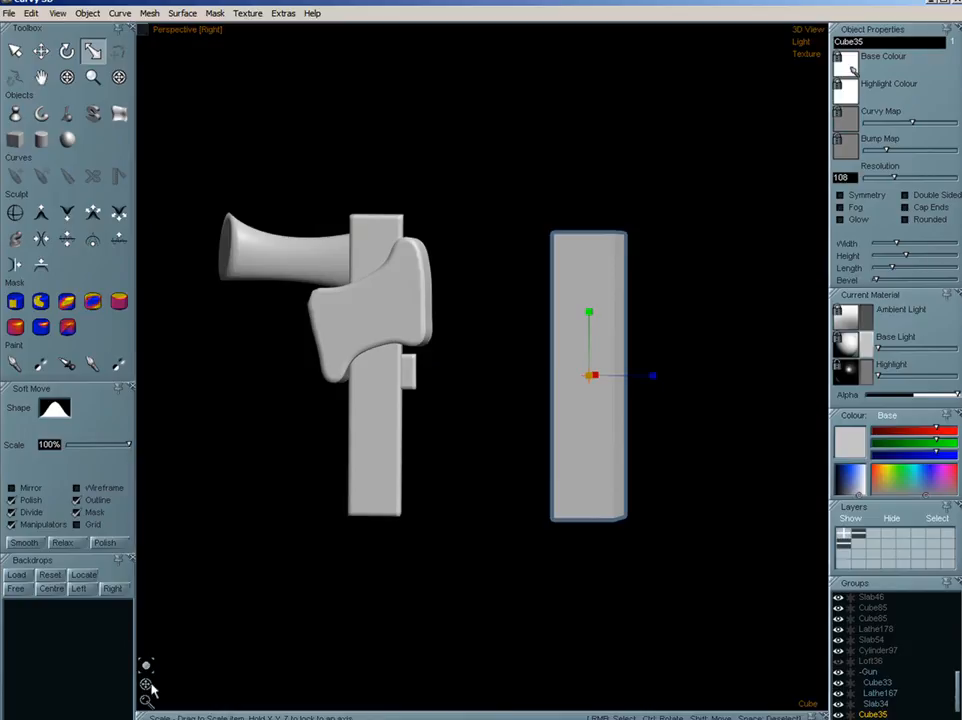
left_click_drag(150, 686, 141, 702)
key("w")
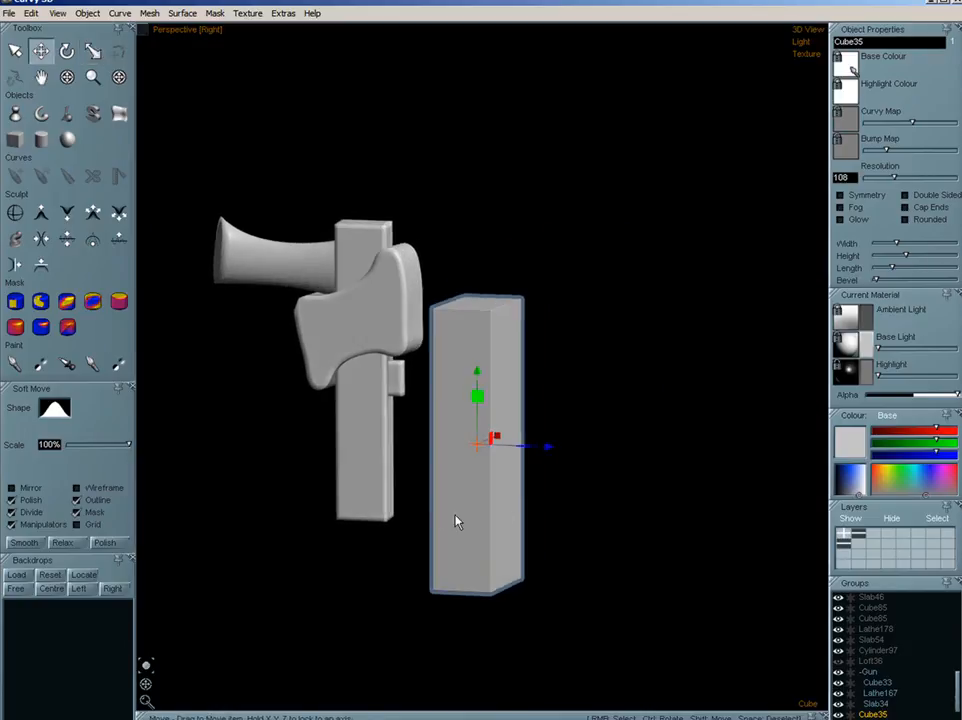
key("e")
key("w")
left_click_drag(498, 440, 567, 520)
key("r")
key("space")
- Add a small narrow cube next to the tall block for the protruding detail on the gun's barrel
right_click(601, 468)
key("ctrl+c")
key("ctrl+v")
key("Tab")
key("Tab")
key("Tab")
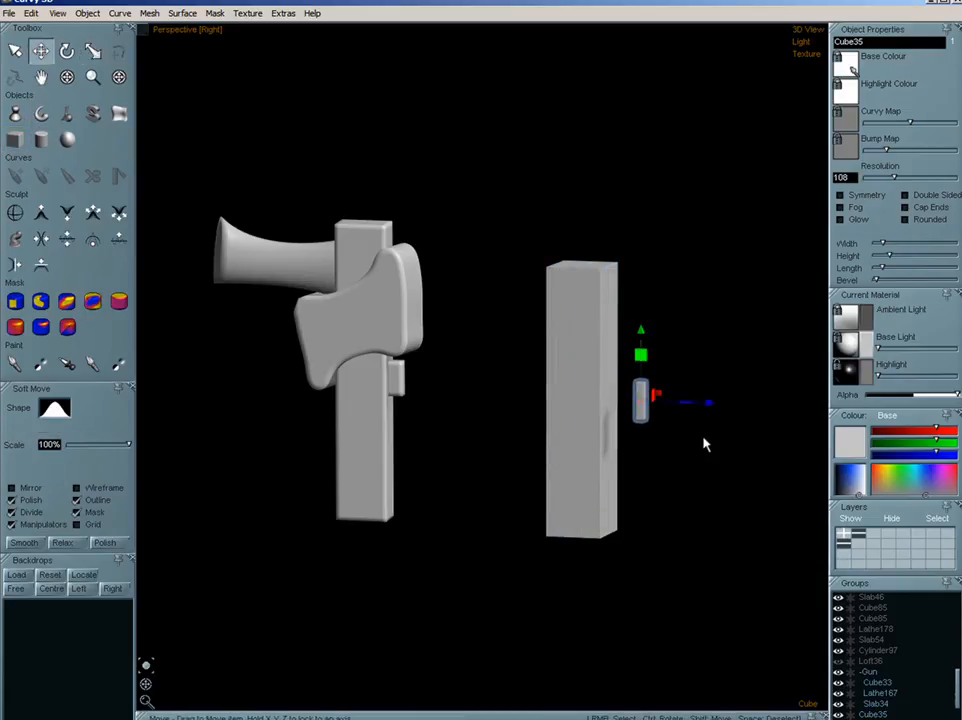
- Lengthen the small cube slightly and move it against the side of the tall block, matching the gun copy's protruding detail
key("Tab")
key("Tab")
left_click_drag(704, 402, 743, 417)
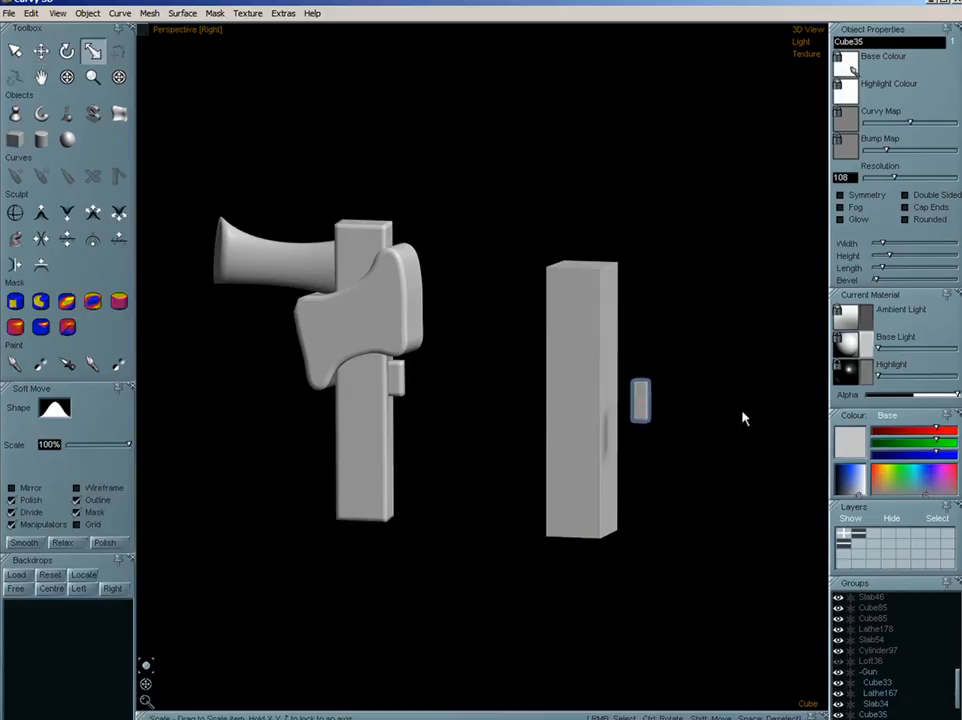
key("Tab")
left_click_drag(687, 440, 667, 411)
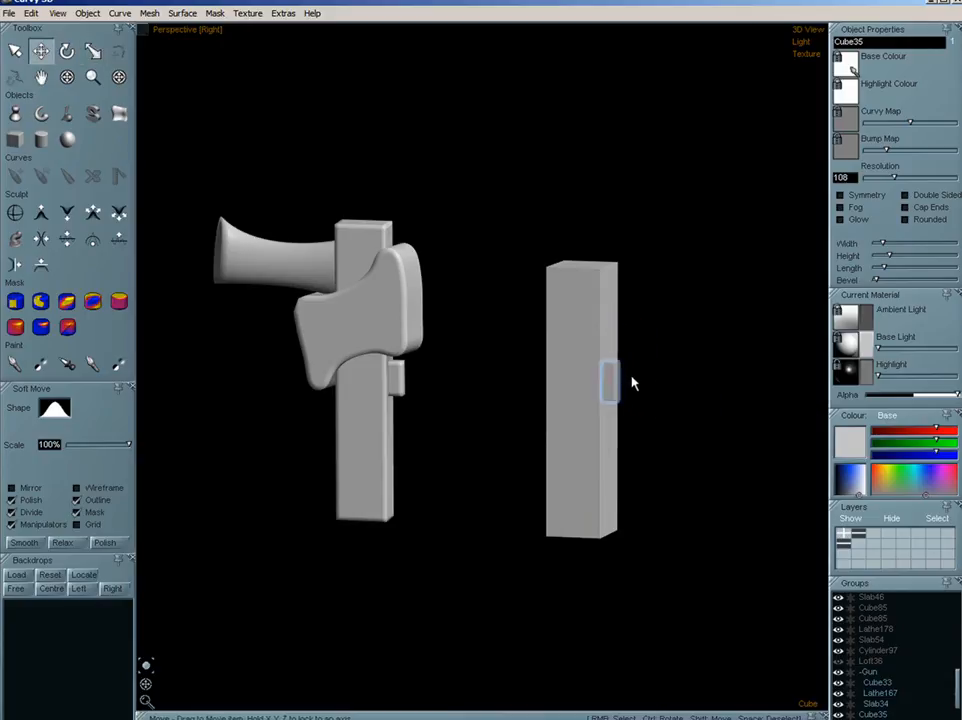
key("space")
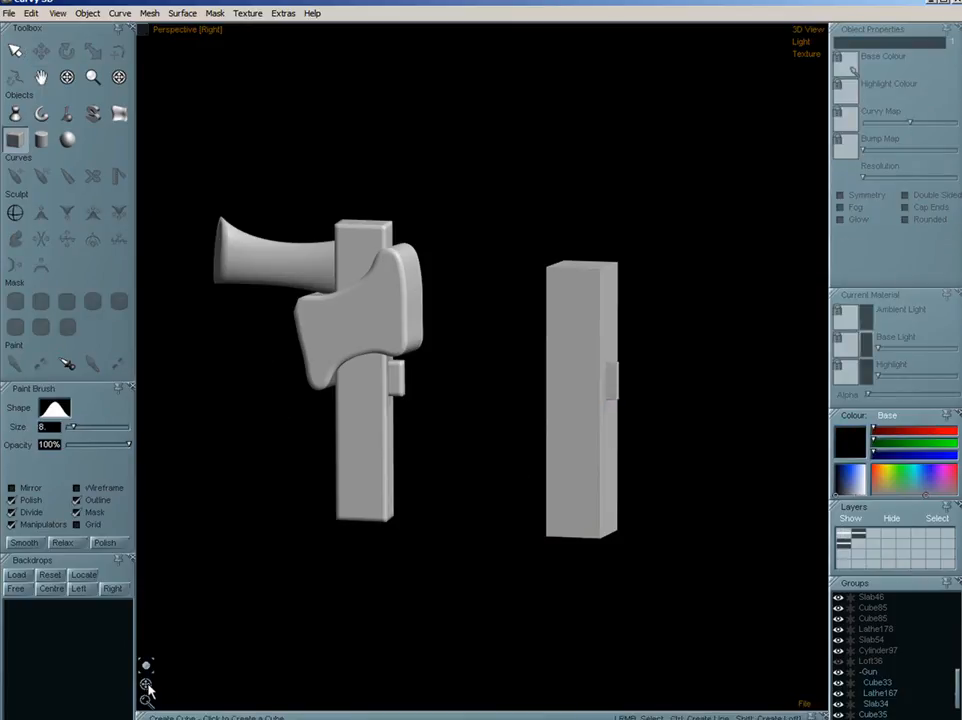
- Draw a slab over the upper part of the tall block, following the outline of the gun copy's holster plate
left_click_drag(147, 688, 166, 690)
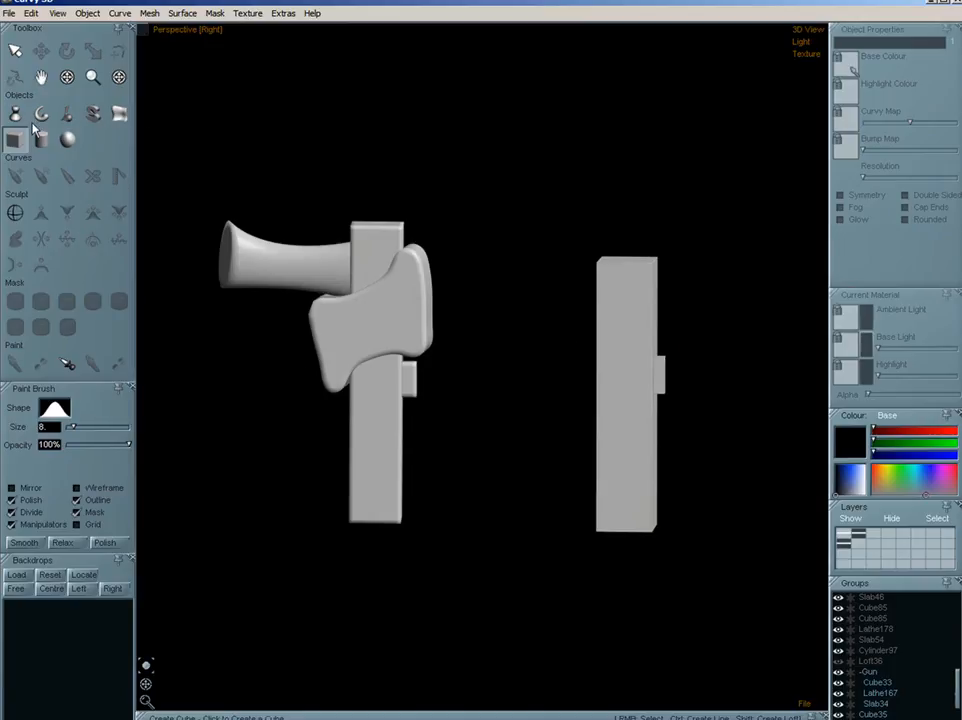
left_click(96, 116)
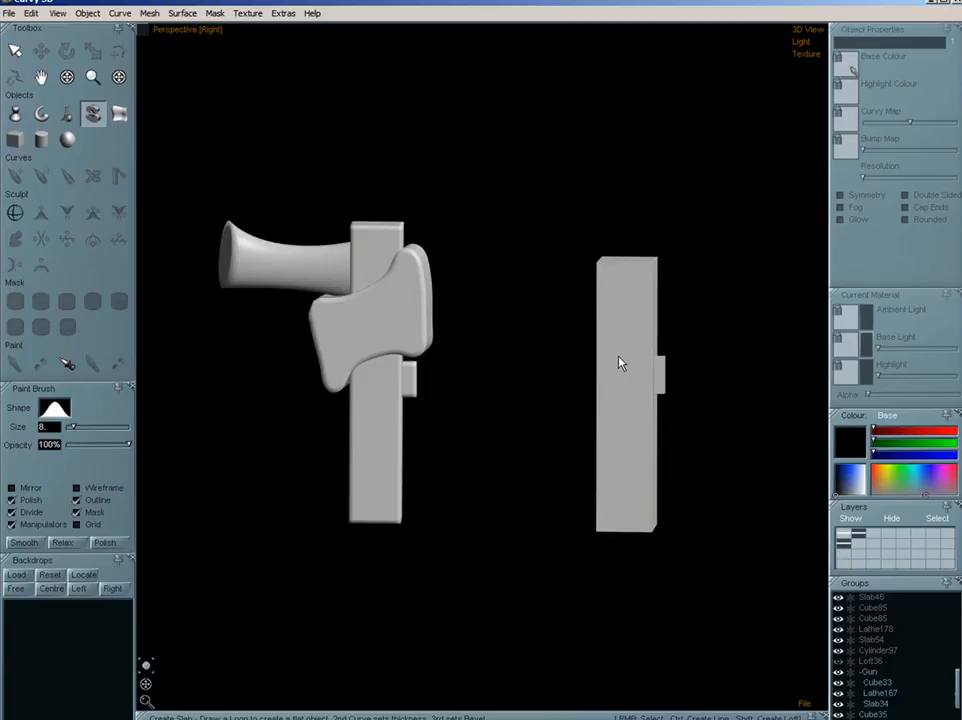
left_click_drag(625, 344, 581, 362)
mouse_move(638, 272)
left_mouse_down()
mouse_move(680, 245)
mouse_move(683, 343)
mouse_move(636, 344)
mouse_move(640, 334)
left_mouse_up()
key("m")
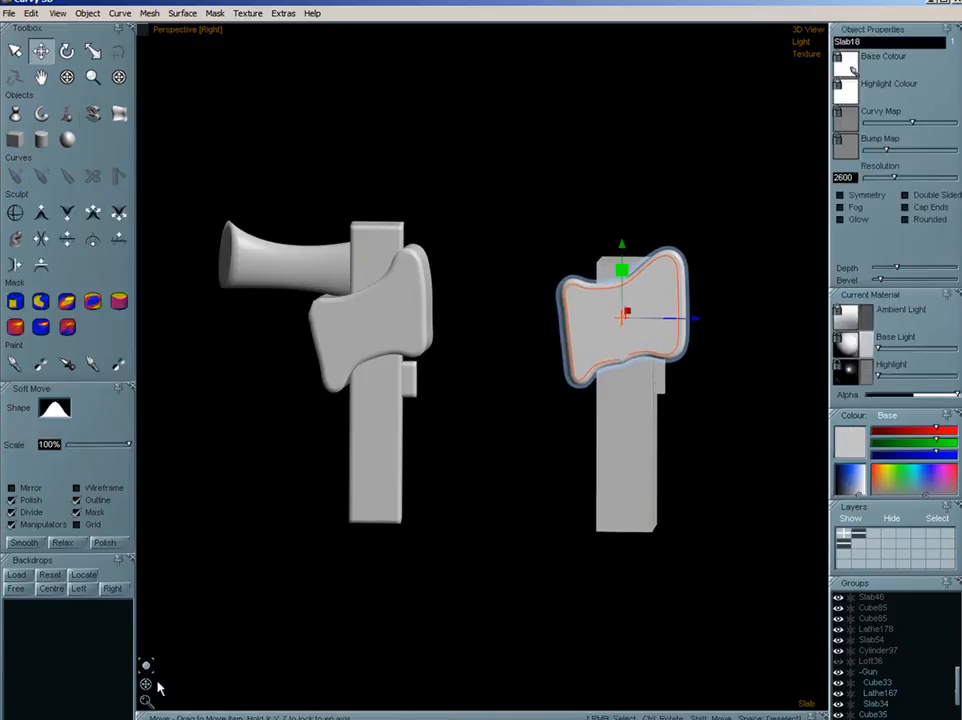
- Reduce the holster slab's depth and position it around the upper part of the tall block
mouse_move(152, 686)
left_mouse_down()
mouse_move(129, 694)
mouse_move(138, 694)
left_mouse_up()
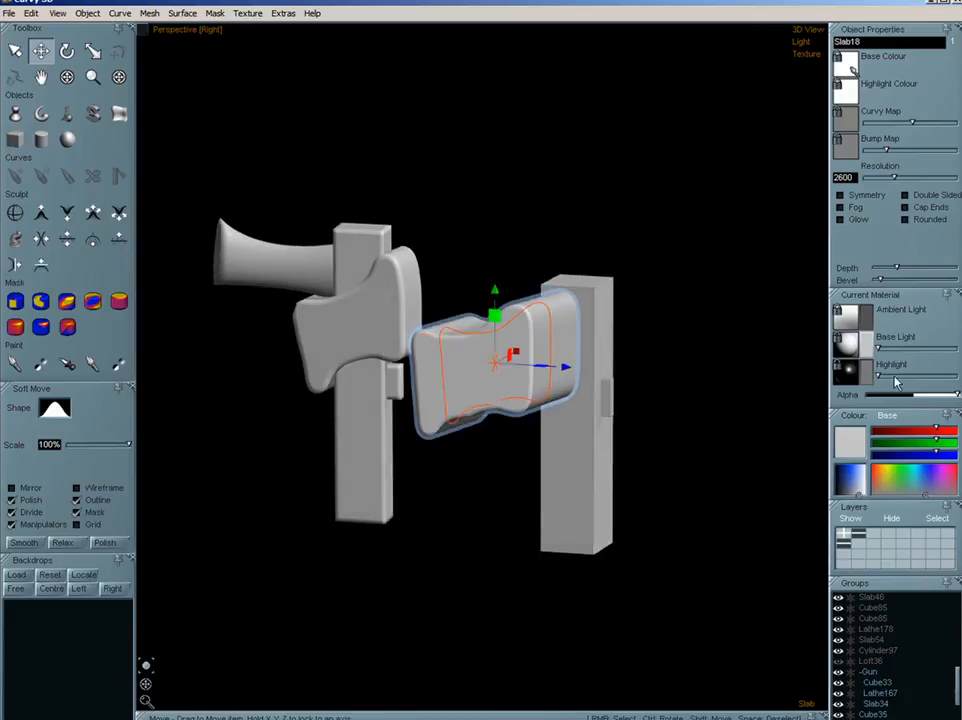
left_click_drag(518, 348, 618, 305)
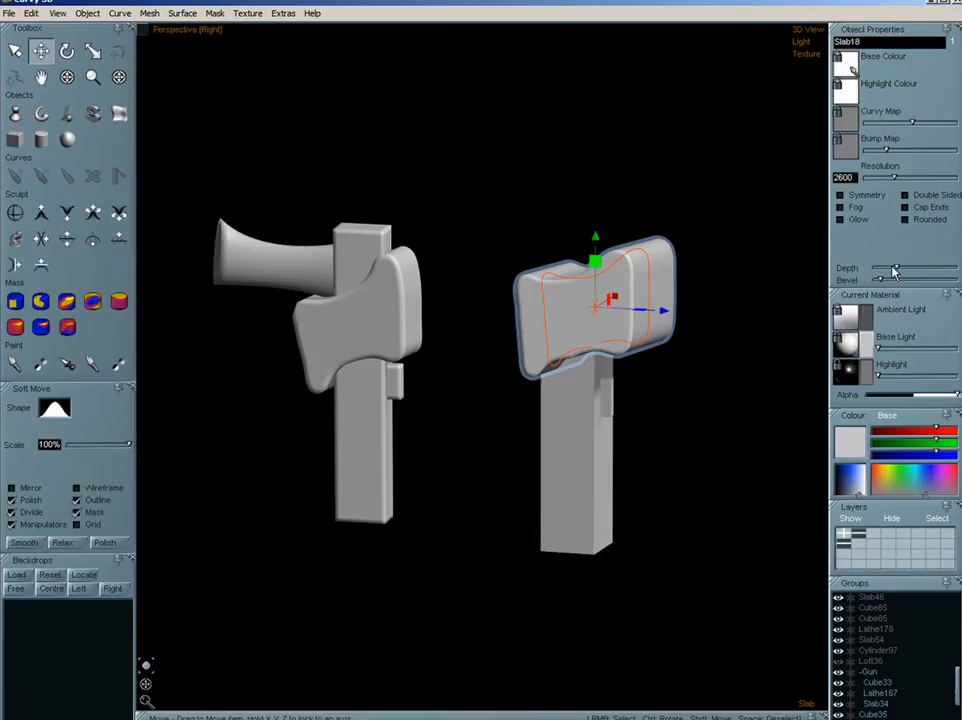
left_click_drag(900, 270, 891, 272)
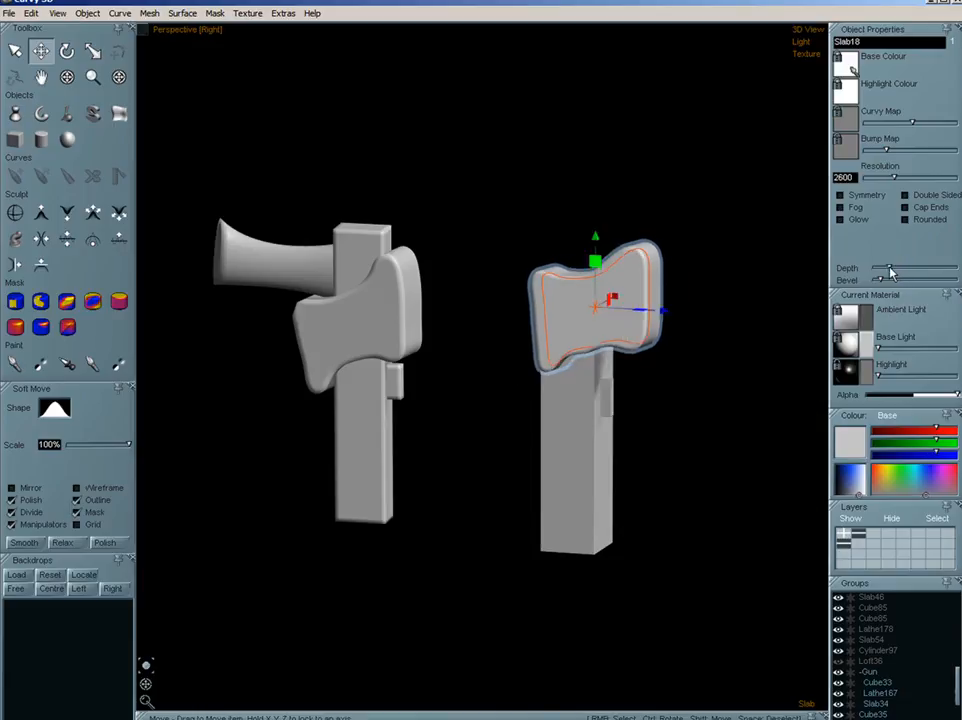
left_click_drag(621, 294, 566, 280)
left_click_drag(569, 276, 569, 275)
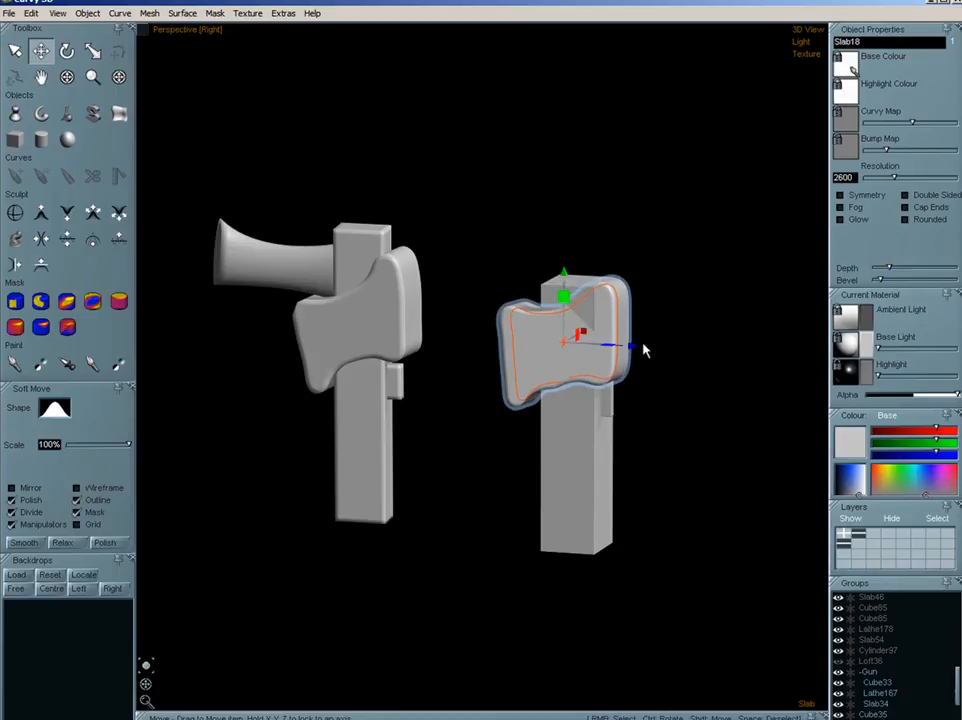
left_click_drag(581, 330, 583, 333)
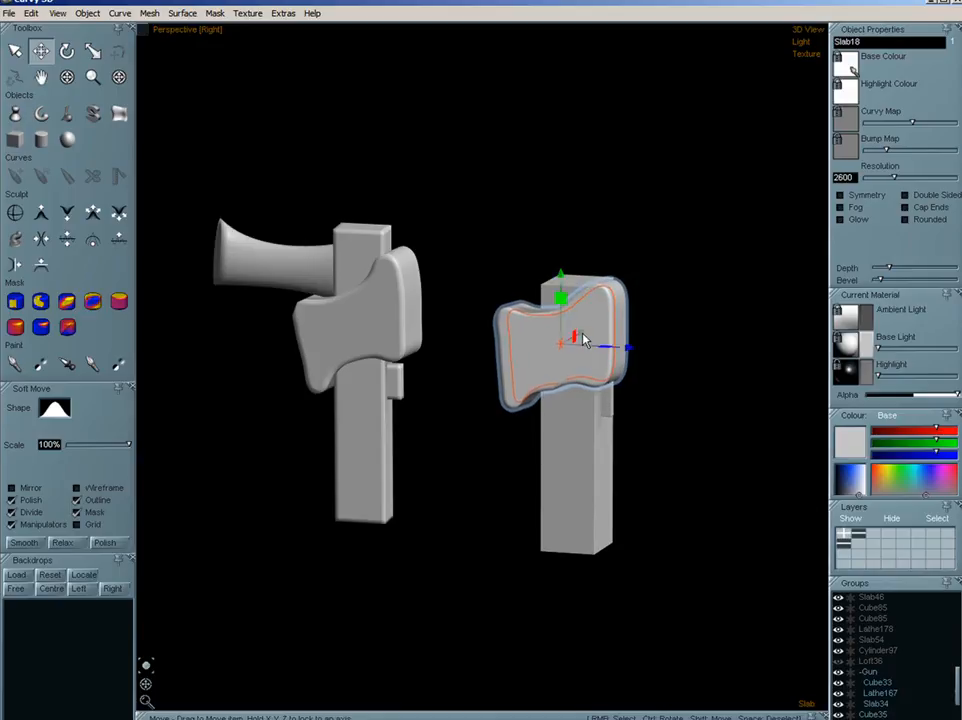
- Reshape the holster slab's outline curve with Soft Move, pulling its lower corner and lower edge
left_click(604, 382)
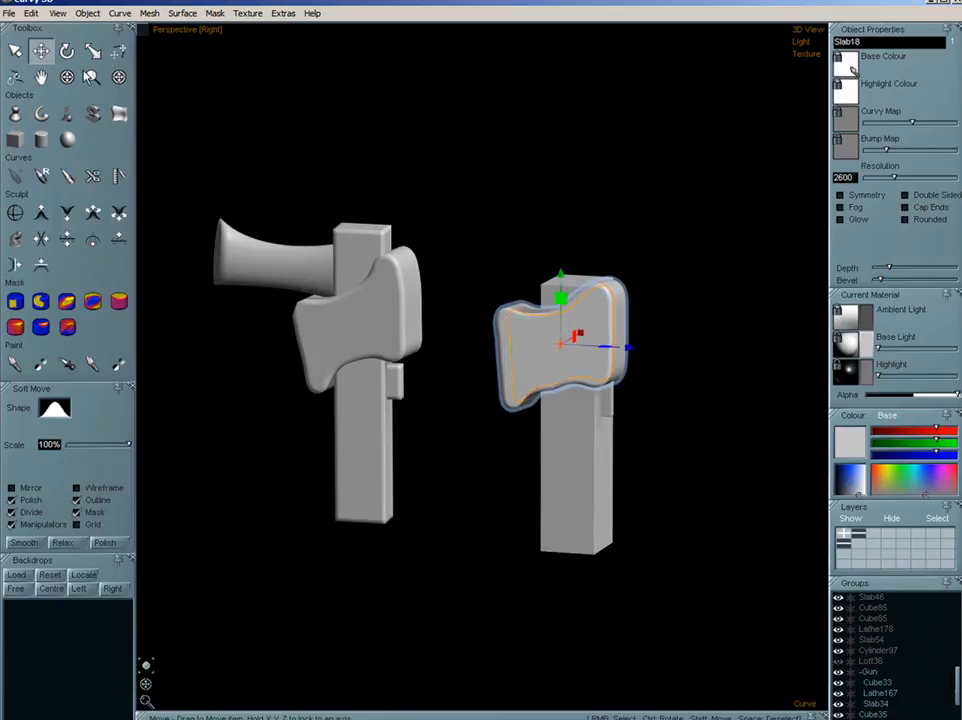
left_click(118, 50)
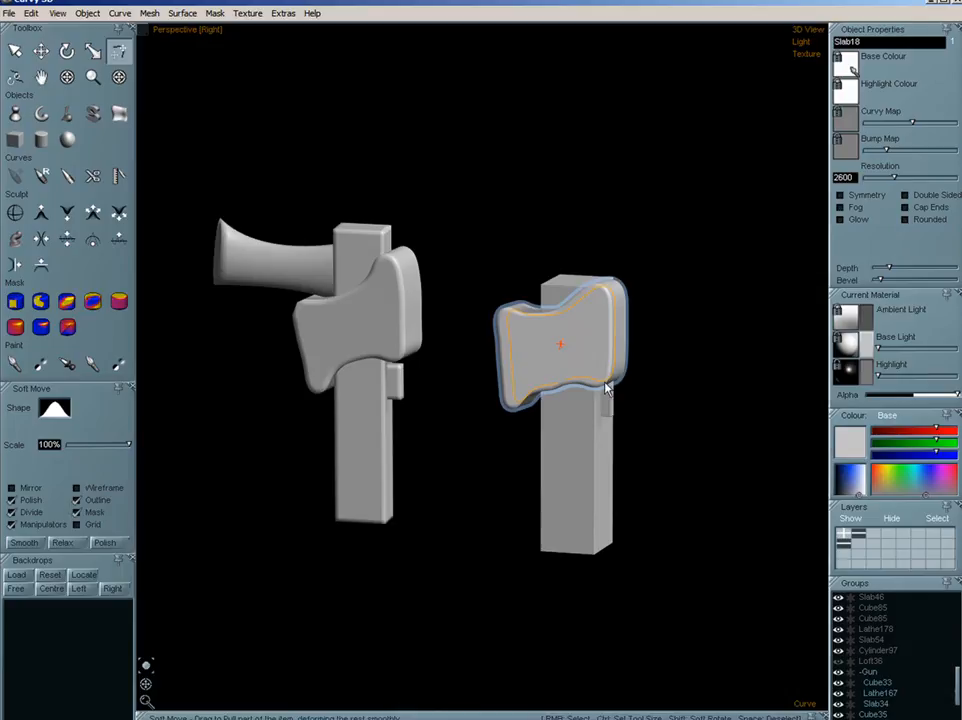
left_click_drag(612, 390, 622, 296)
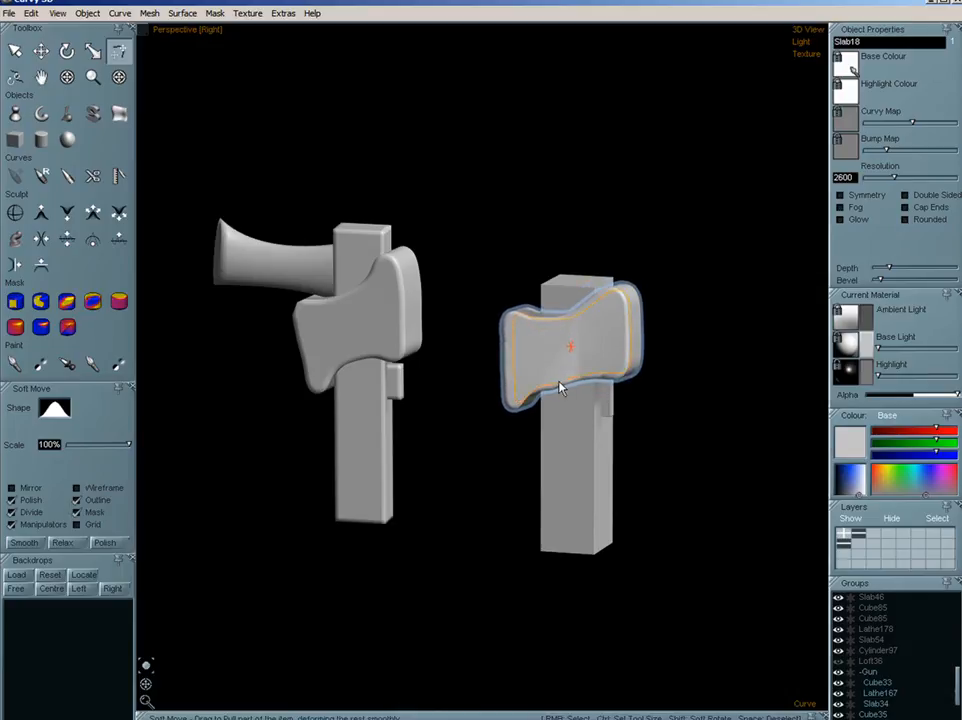
mouse_move(563, 391)
left_mouse_down()
mouse_move(546, 373)
mouse_move(588, 360)
left_mouse_up()
key("Escape")
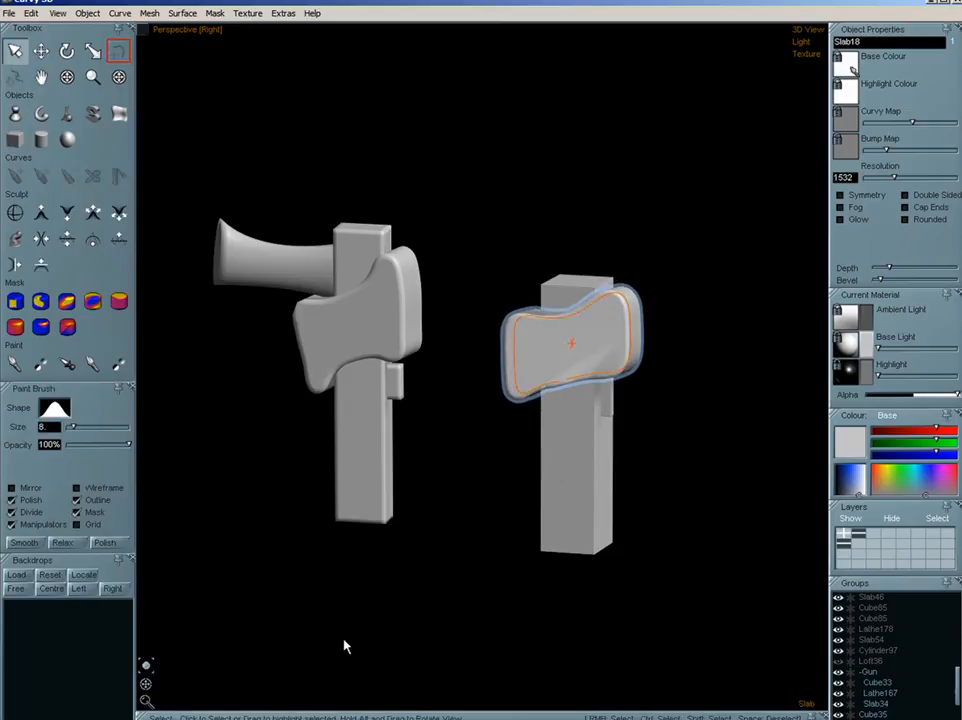
- Draw a flared handle lathe from two profile curves beside the holster slab, with resolution 21420 and Rounded turned off
left_click_drag(145, 684, 166, 688)
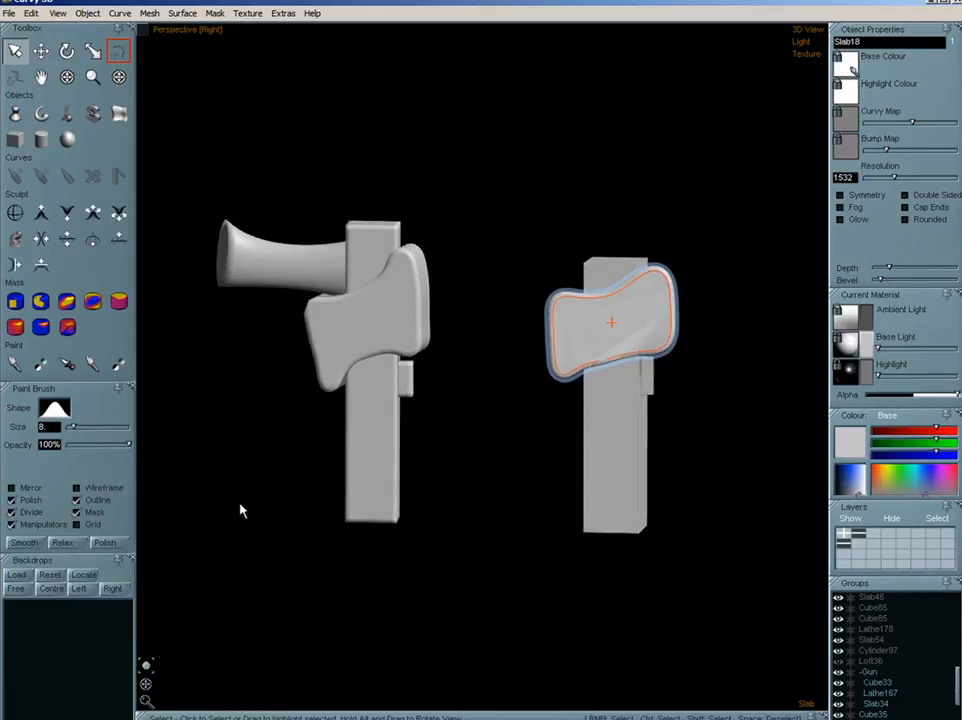
left_click(241, 260)
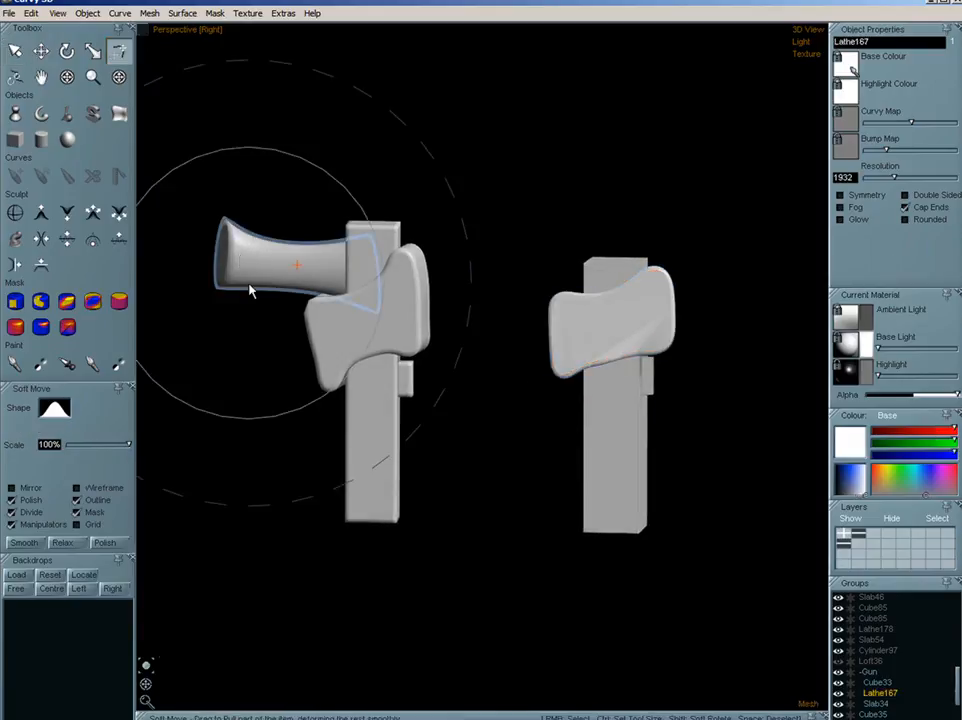
left_click(92, 113)
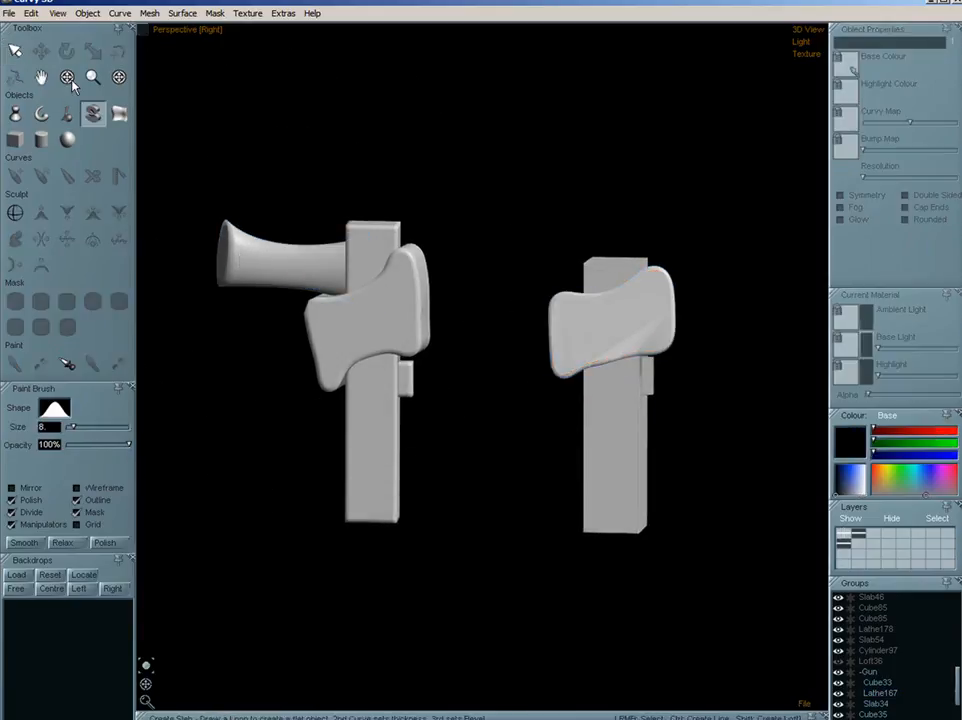
left_click(15, 113)
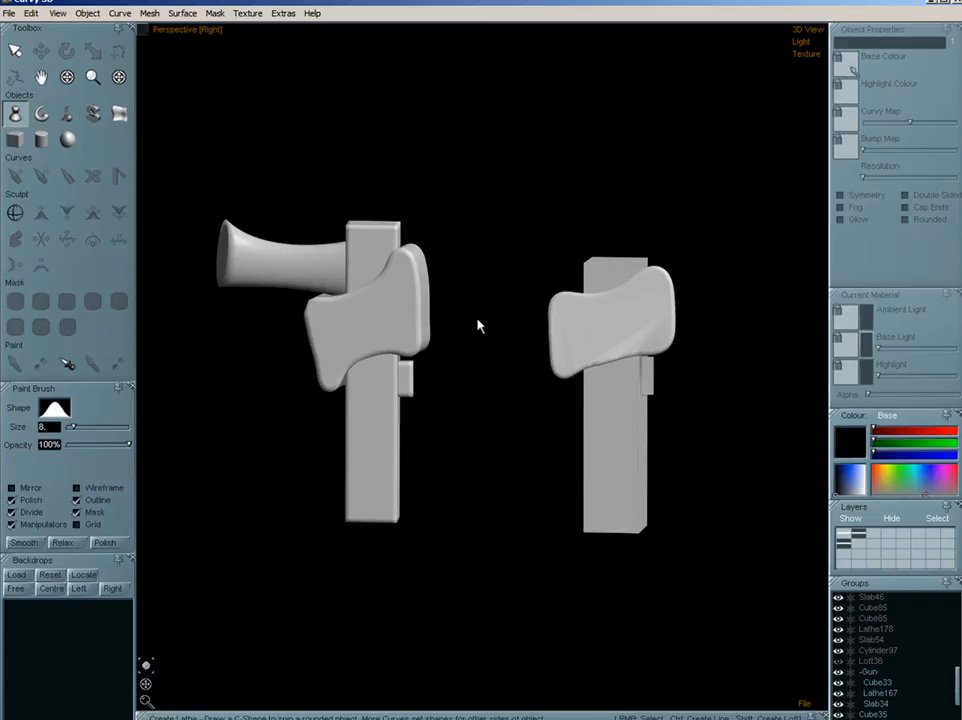
left_click_drag(478, 321, 490, 314)
left_click_drag(597, 304, 598, 301)
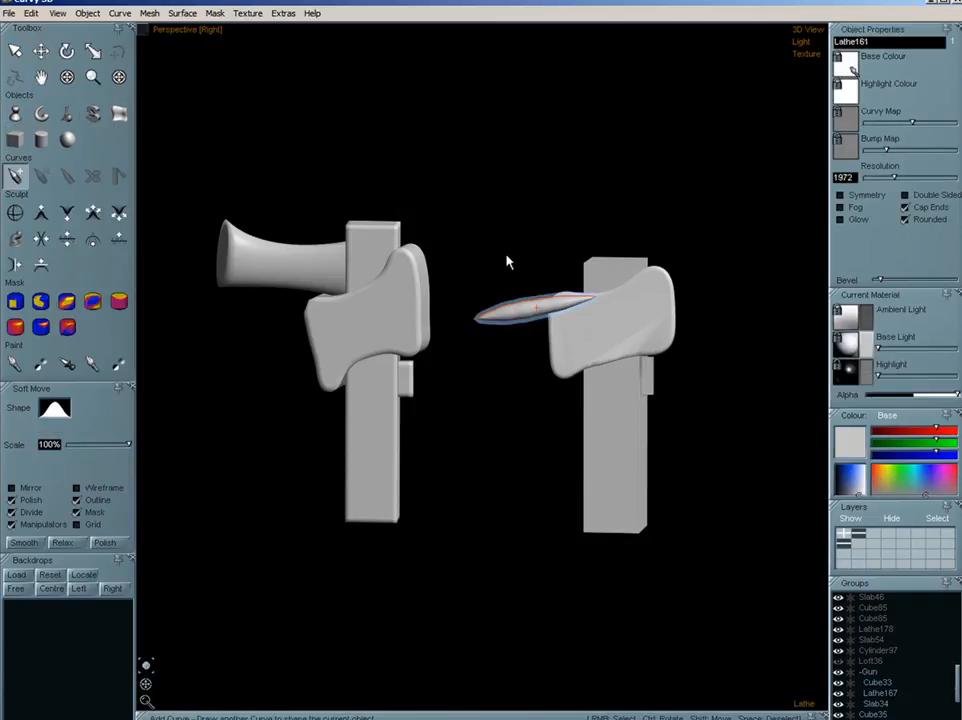
left_click_drag(519, 259, 600, 273)
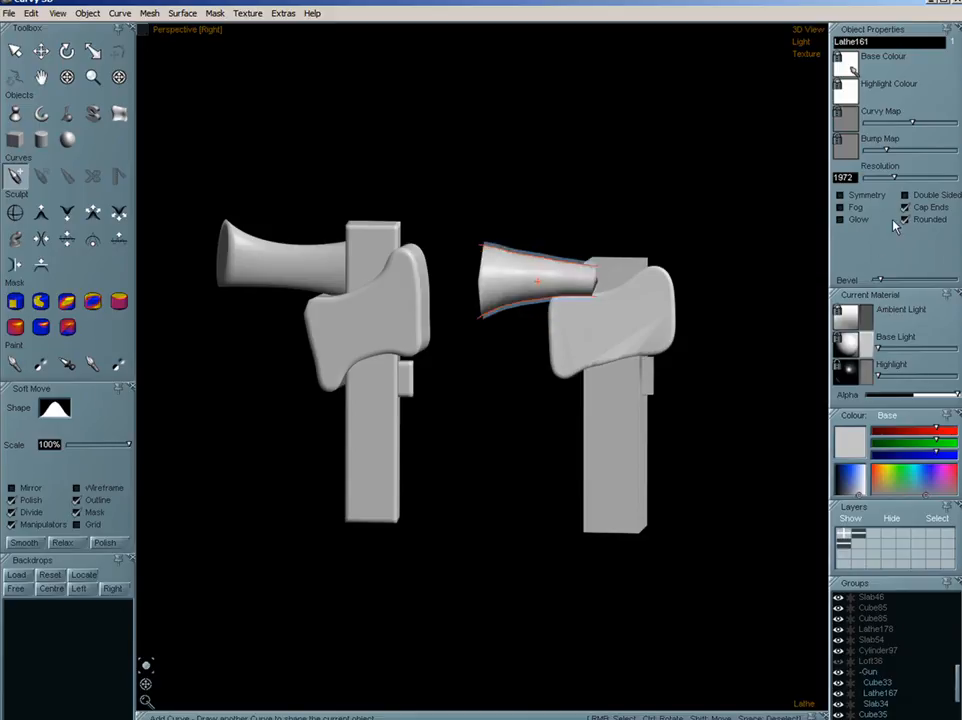
left_click_drag(922, 183, 926, 185)
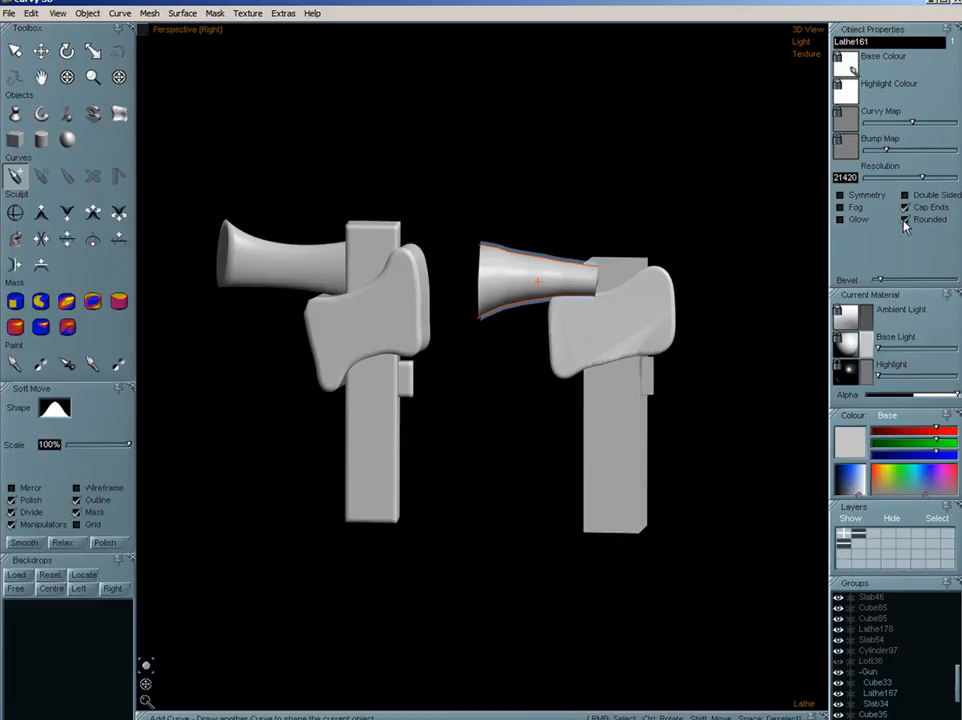
left_click(905, 220)
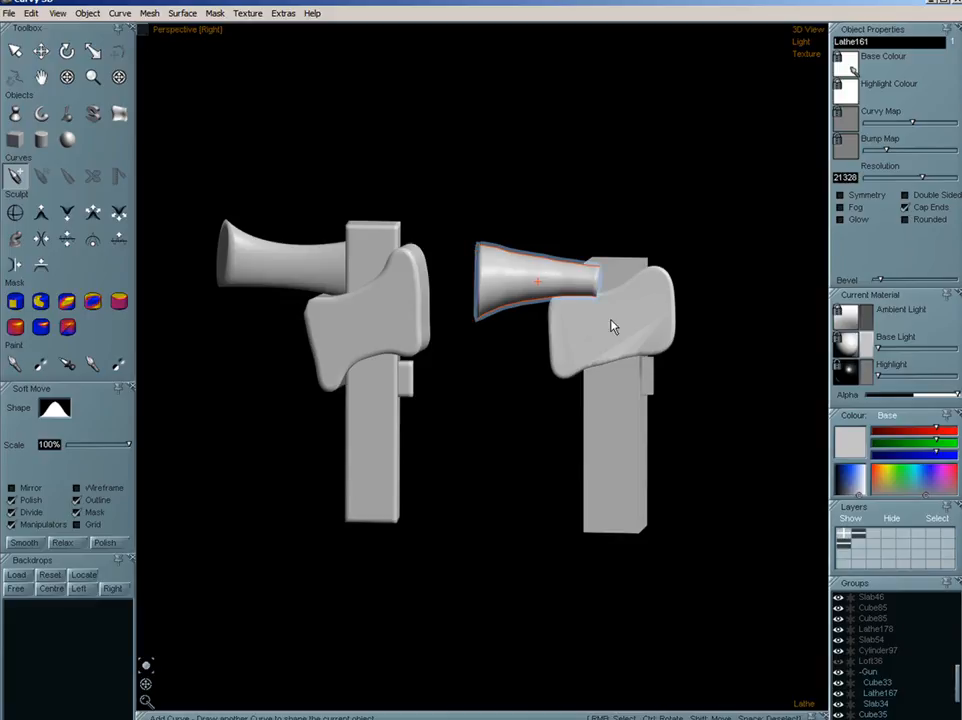
- Move the handle lathe in depth and slide it so its narrow end sits inside the tall block
key("m")
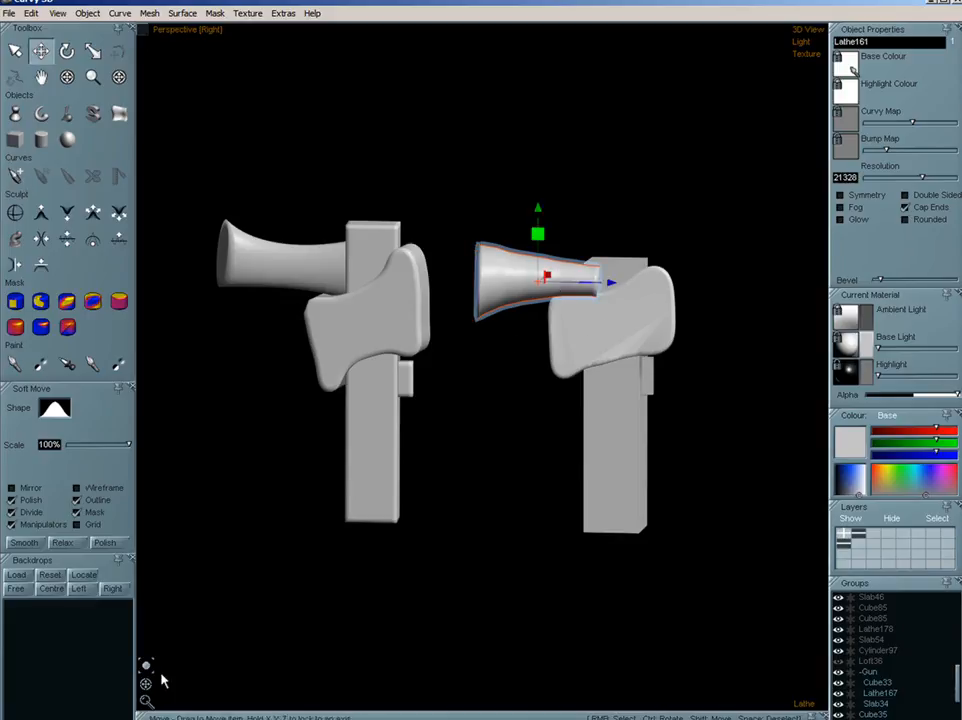
left_click_drag(146, 697, 146, 680)
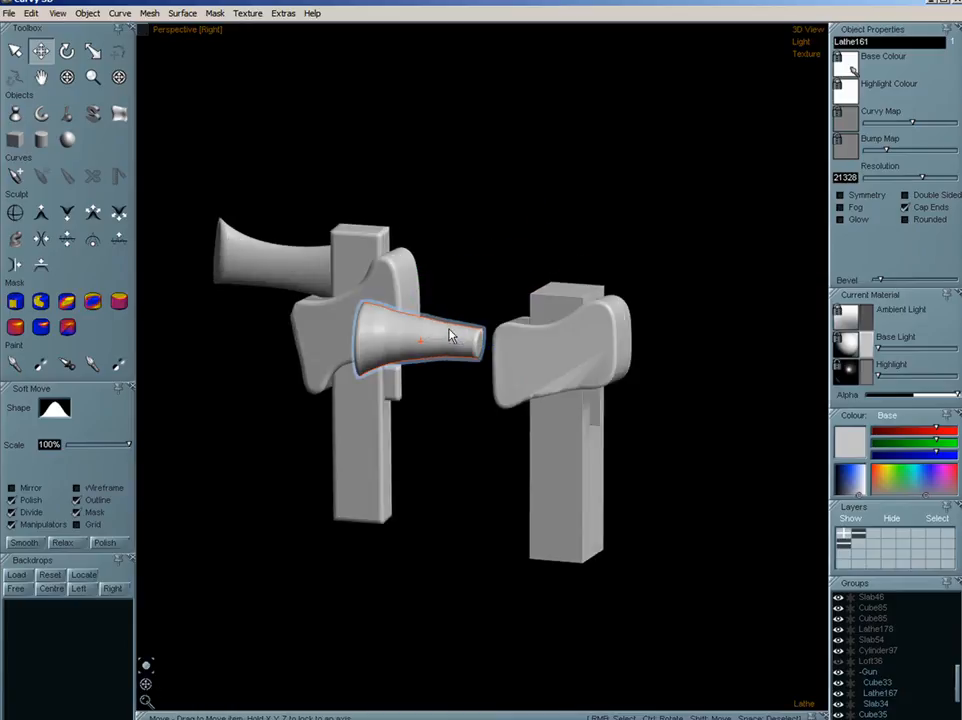
left_click_drag(453, 333, 556, 262)
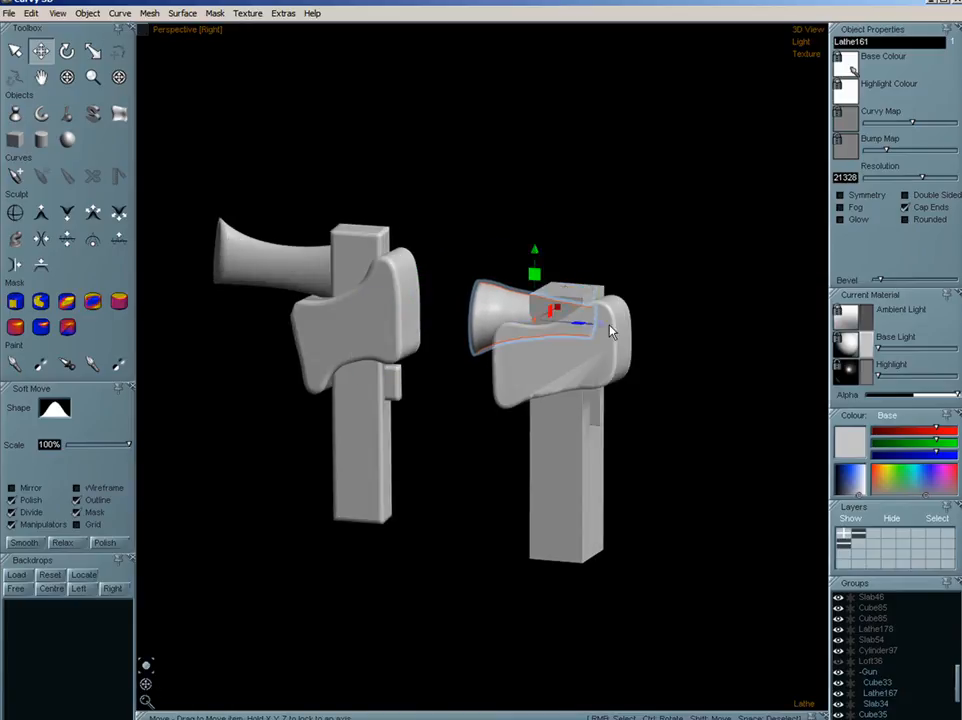
left_click_drag(607, 333, 573, 329)
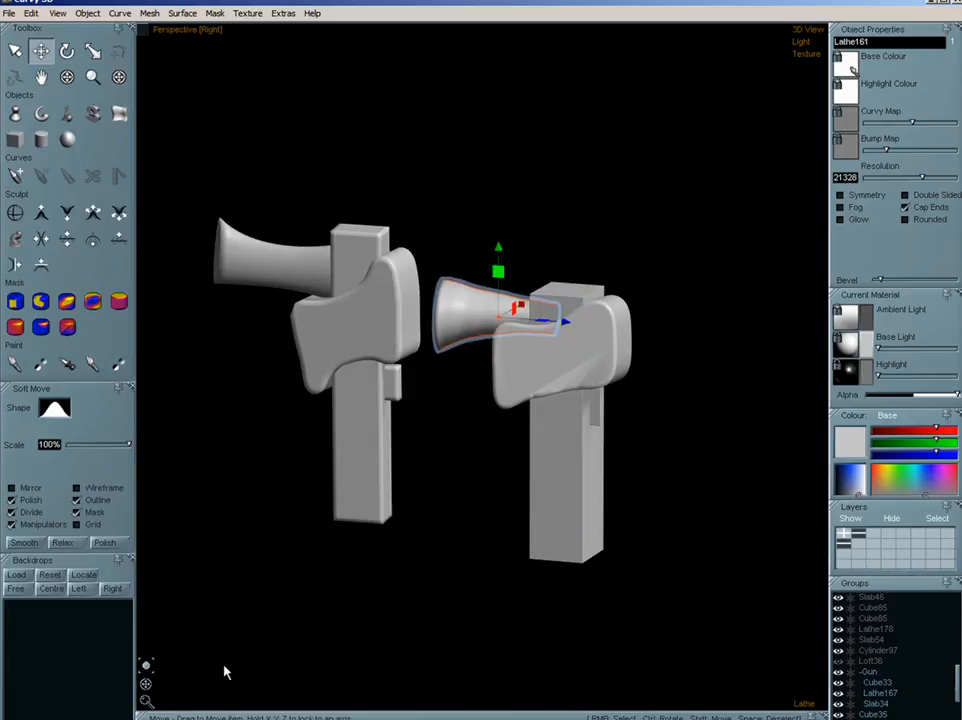
left_click_drag(143, 687, 161, 671)
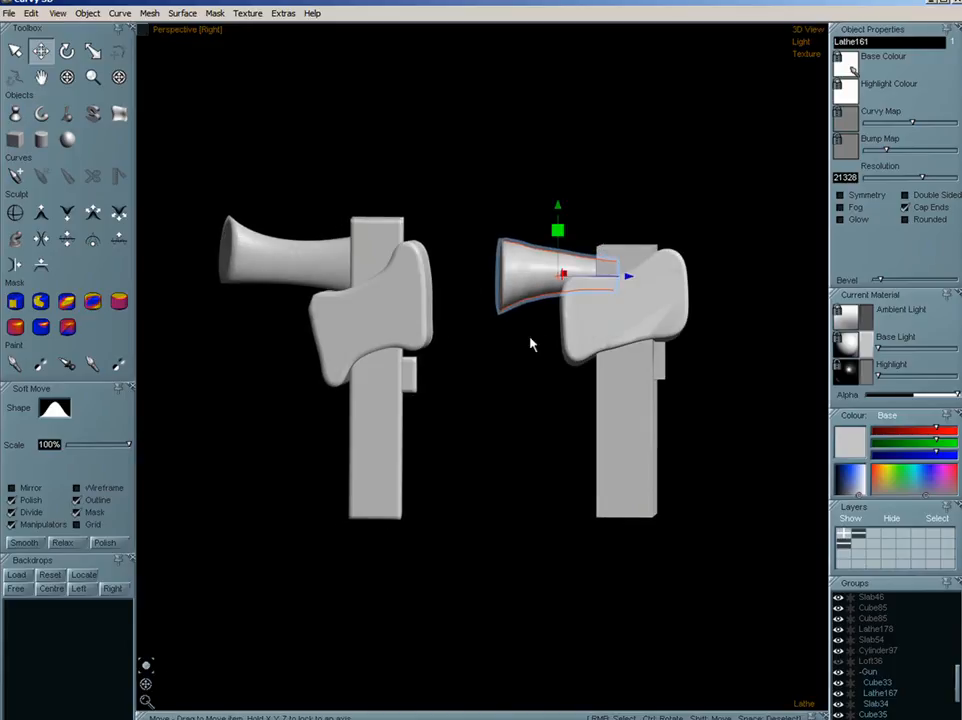
- Convert the handle lathe's lower profile curve to a Bezier-Curve
right_click(538, 297)
left_click(804, 704)
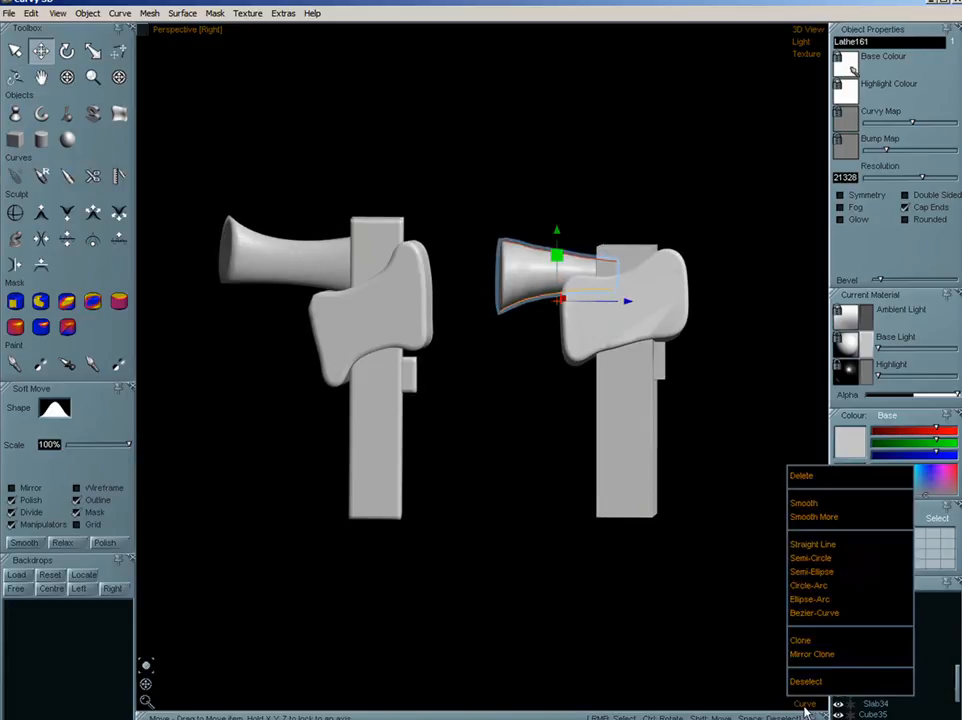
left_click(818, 613)
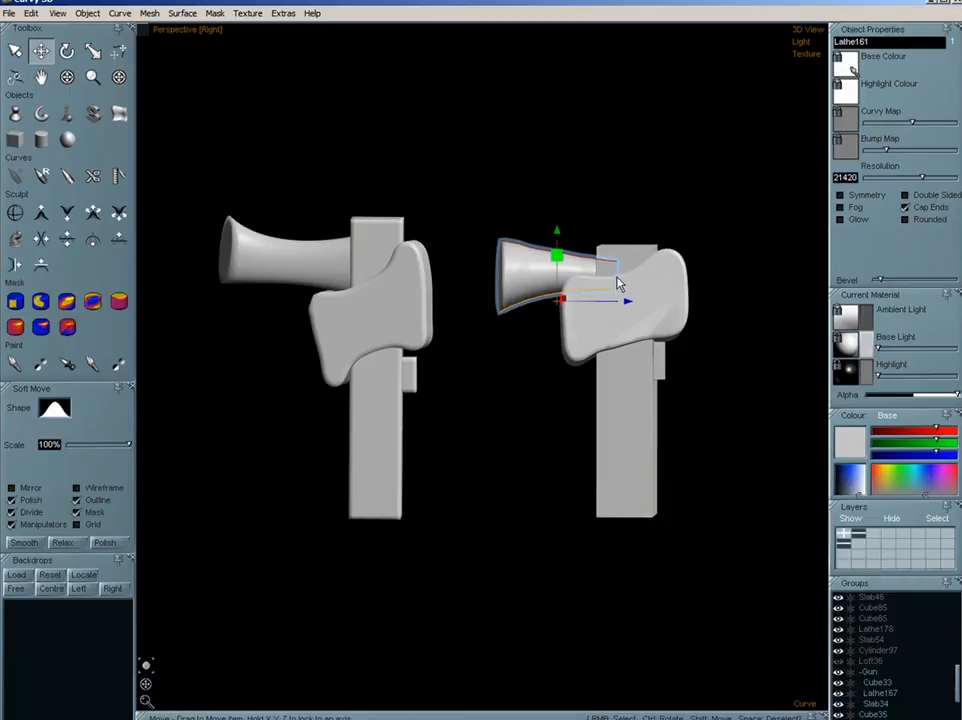
- Convert the handle lathe's upper profile curve to a Bezier-Curve, and turn the lathe into a mesh
left_click(800, 704)
left_click(820, 617)
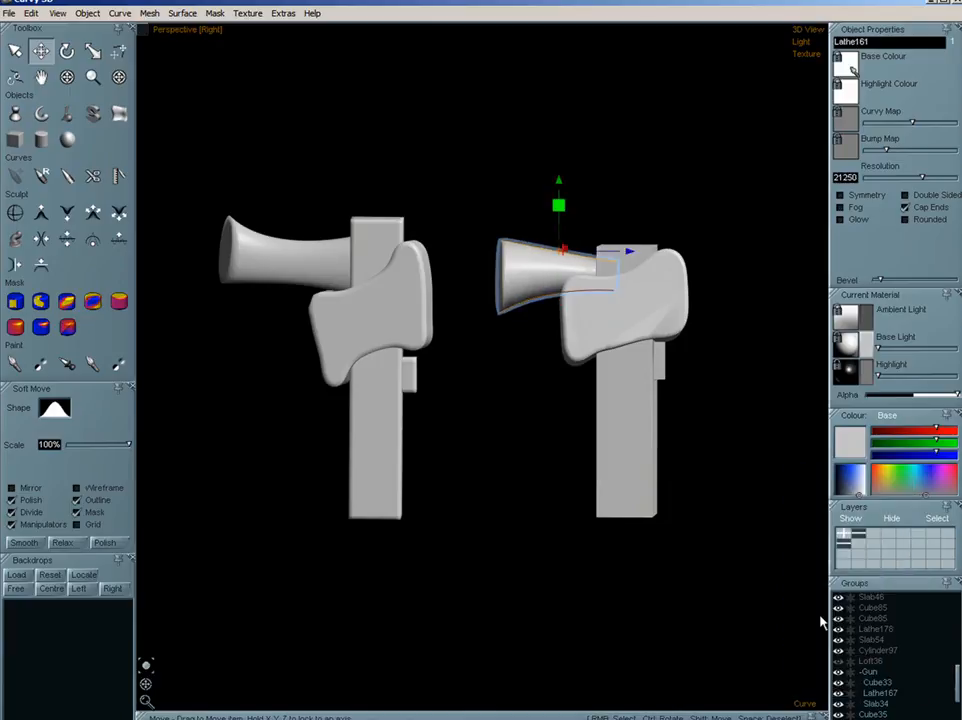
left_click_drag(580, 320, 576, 334)
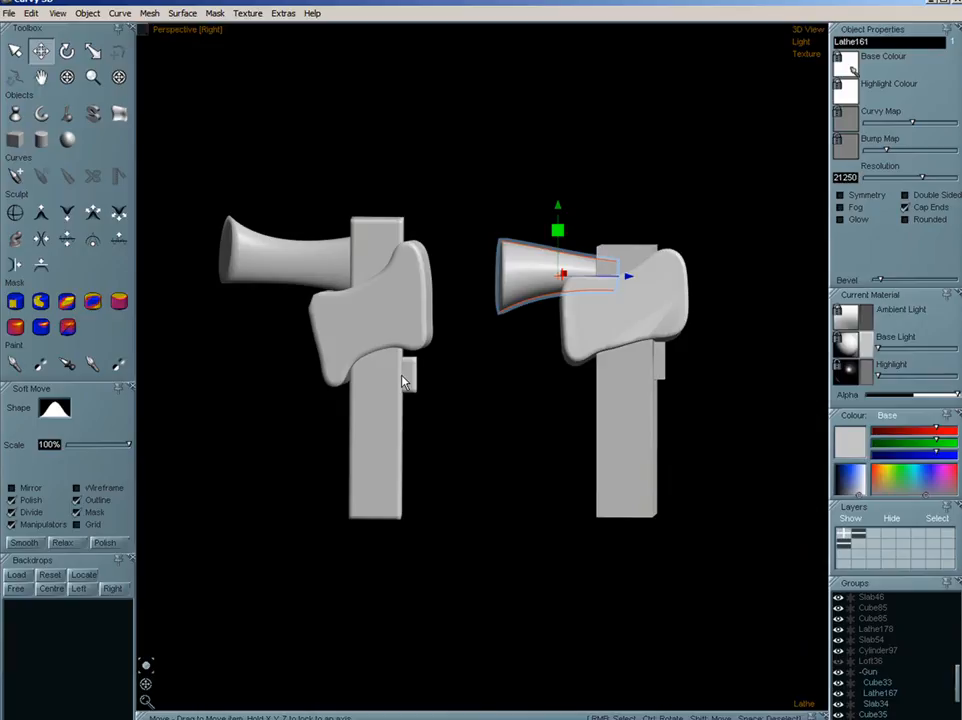
key("ctrl+m")
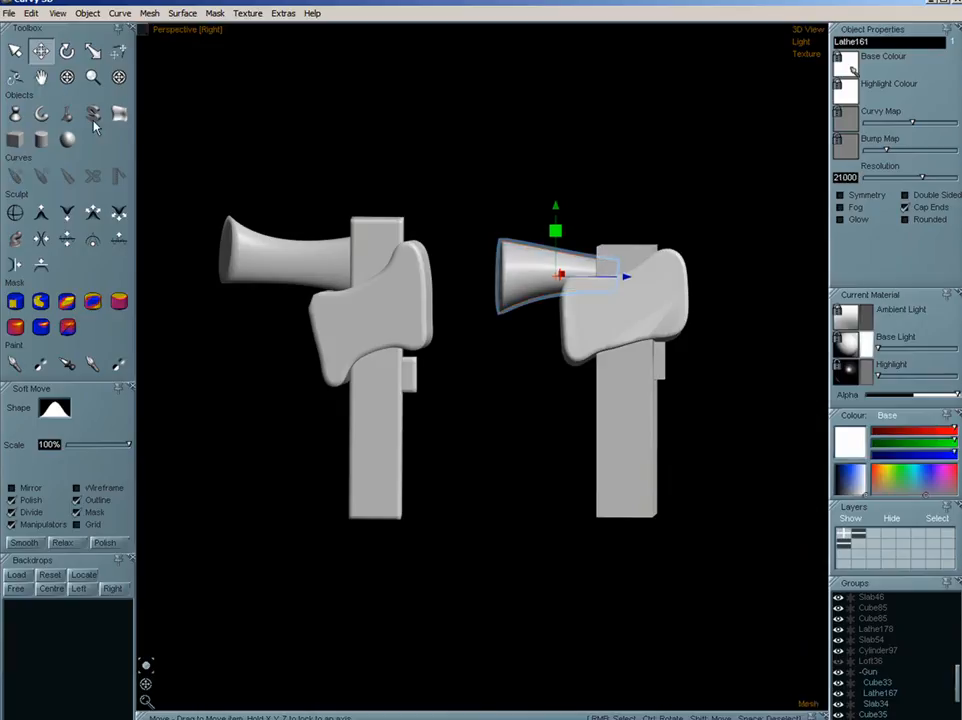
- Scale the handle mesh along its depth axis to adjust its thickness against the blocks
left_click(92, 52)
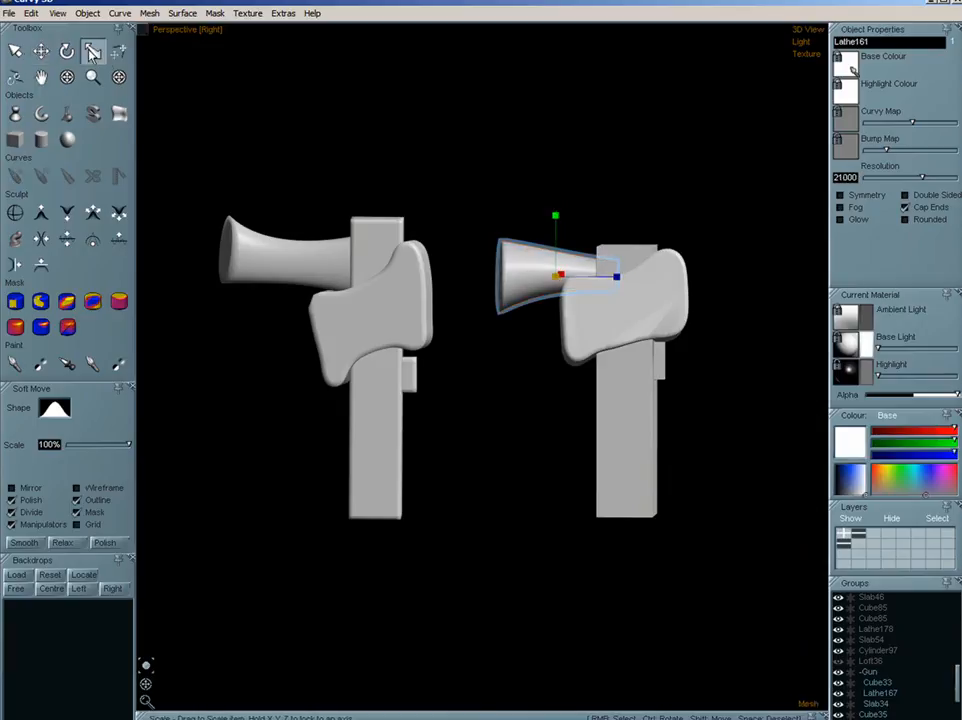
mouse_move(563, 275)
left_mouse_down()
mouse_move(569, 266)
mouse_move(563, 279)
left_mouse_up()
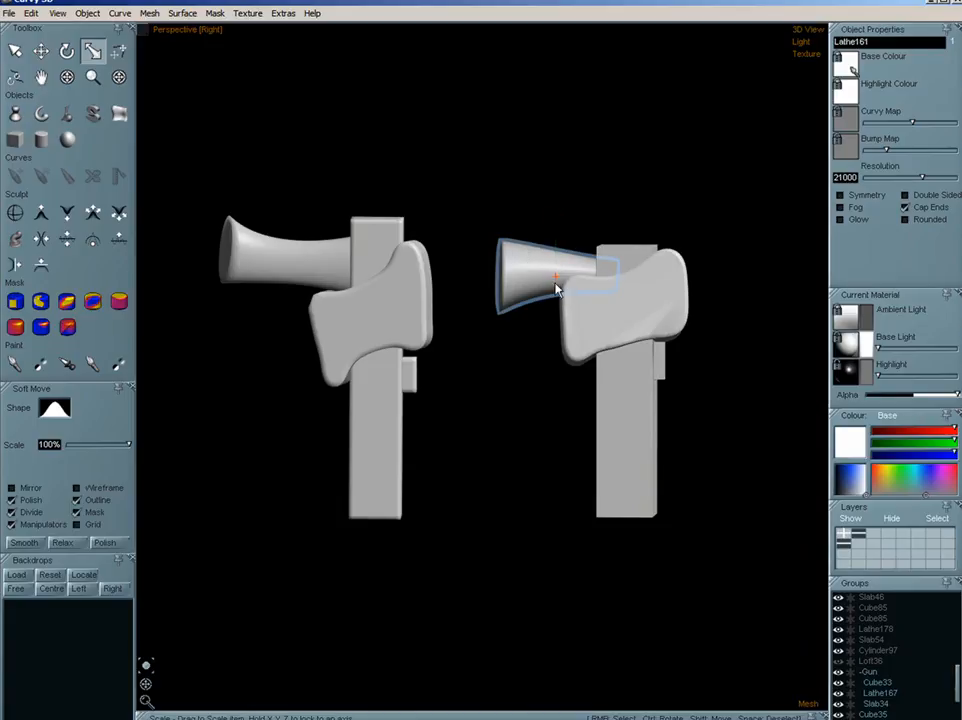
left_click_drag(145, 686, 175, 718)
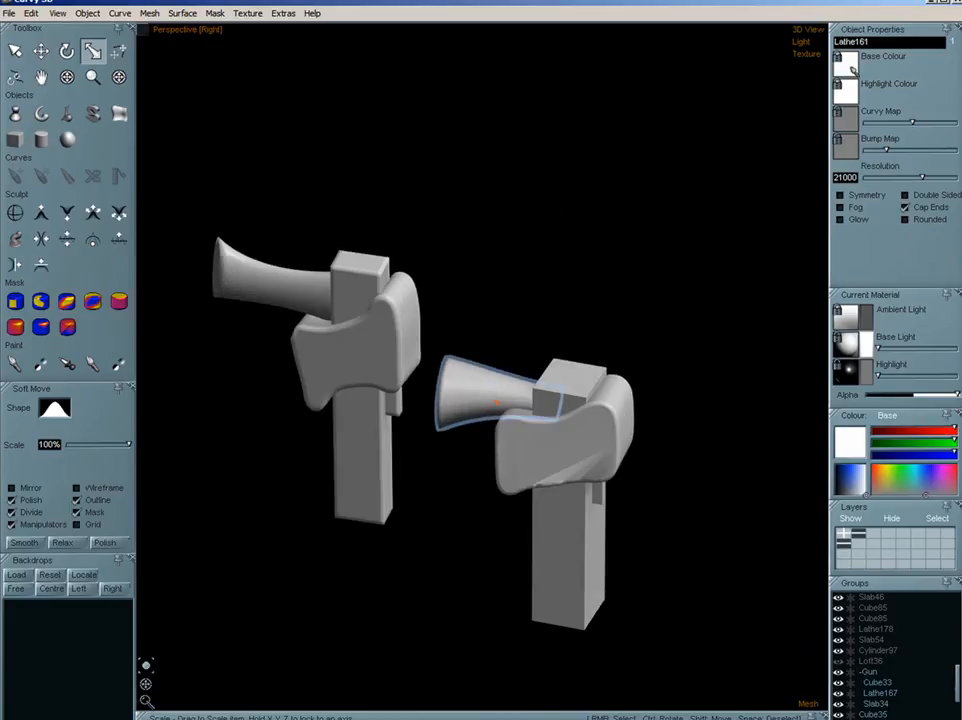
left_click_drag(519, 383, 571, 326)
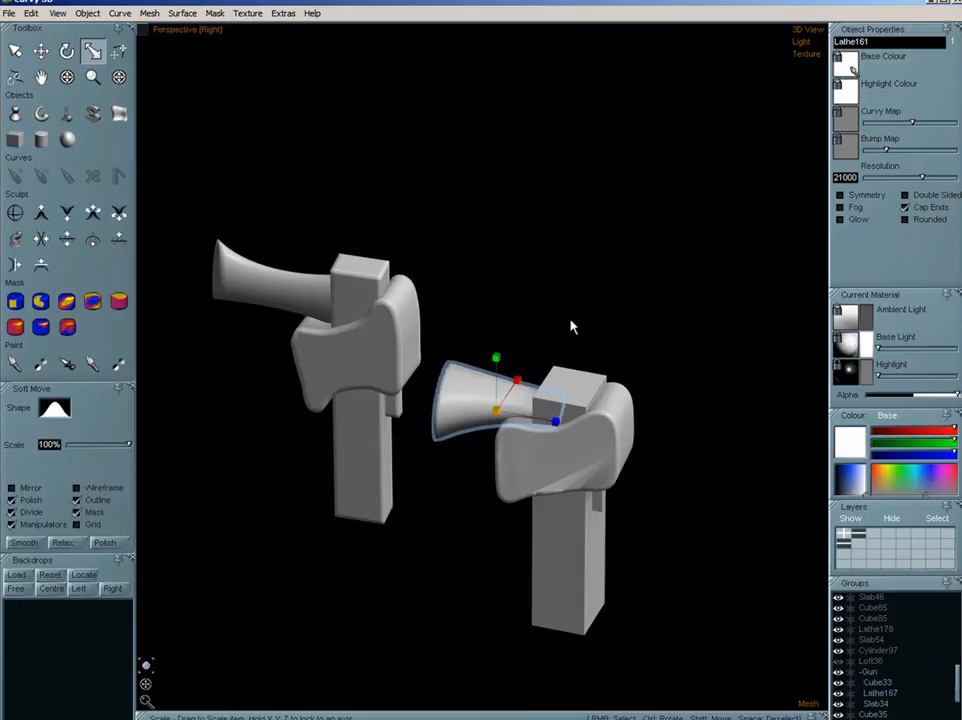
left_click_drag(141, 706, 167, 645)
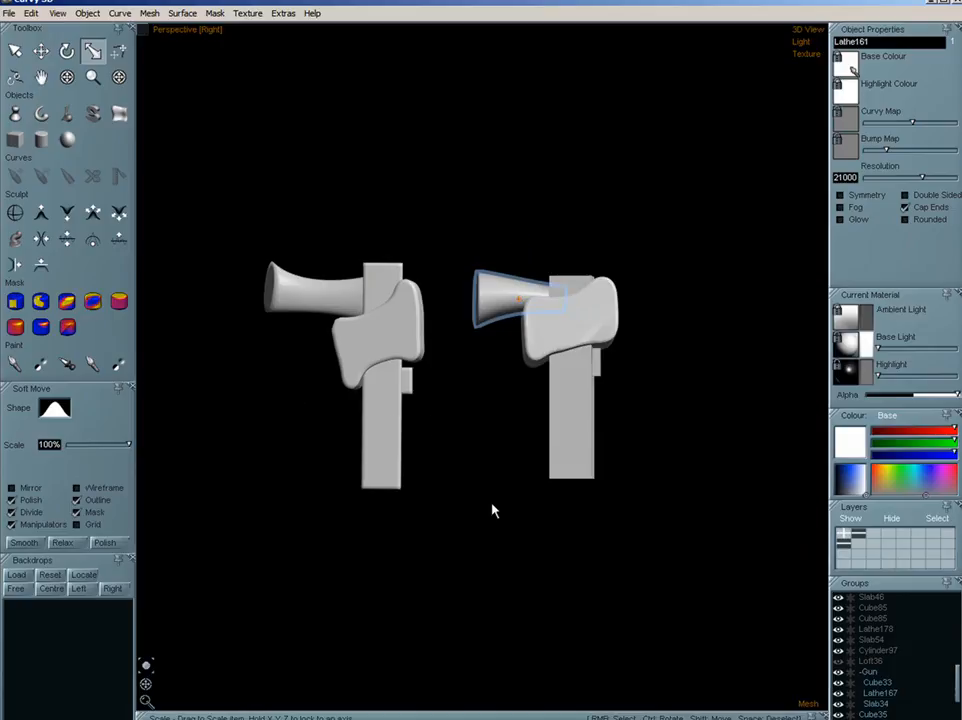
- Delete both gun models and show the layer holding the hooded figure
left_click(17, 52)
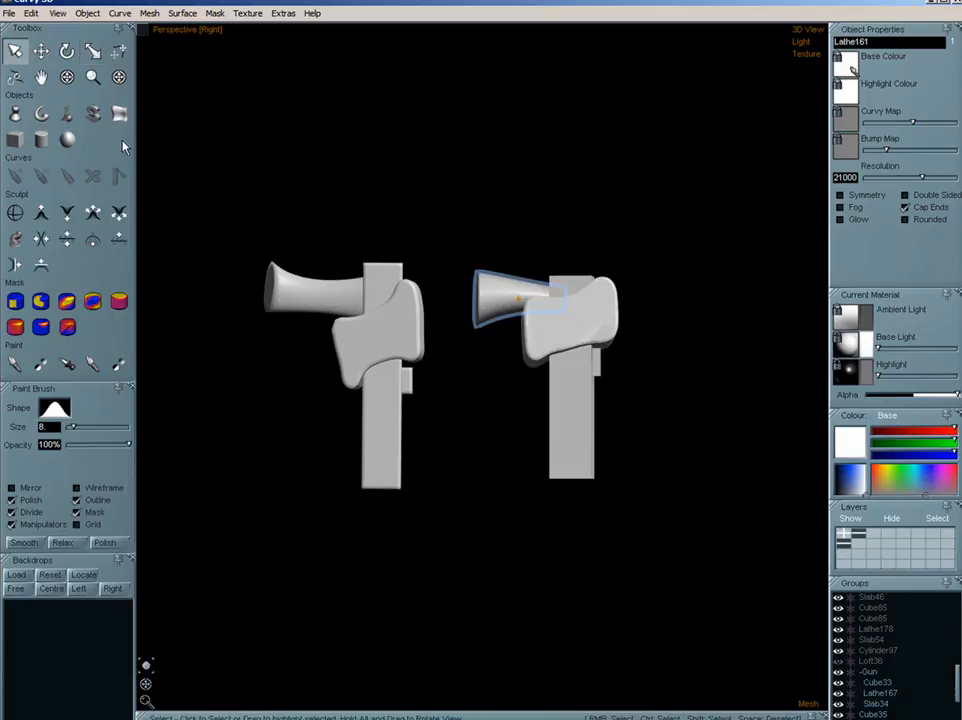
mouse_move(582, 343)
left_mouse_down("ctrl")
mouse_move(577, 384)
mouse_move(597, 387)
mouse_move(585, 320)
mouse_move(391, 426)
mouse_move(391, 369)
mouse_move(298, 318)
mouse_move(645, 322)
left_mouse_up("ctrl")
key("Delete")
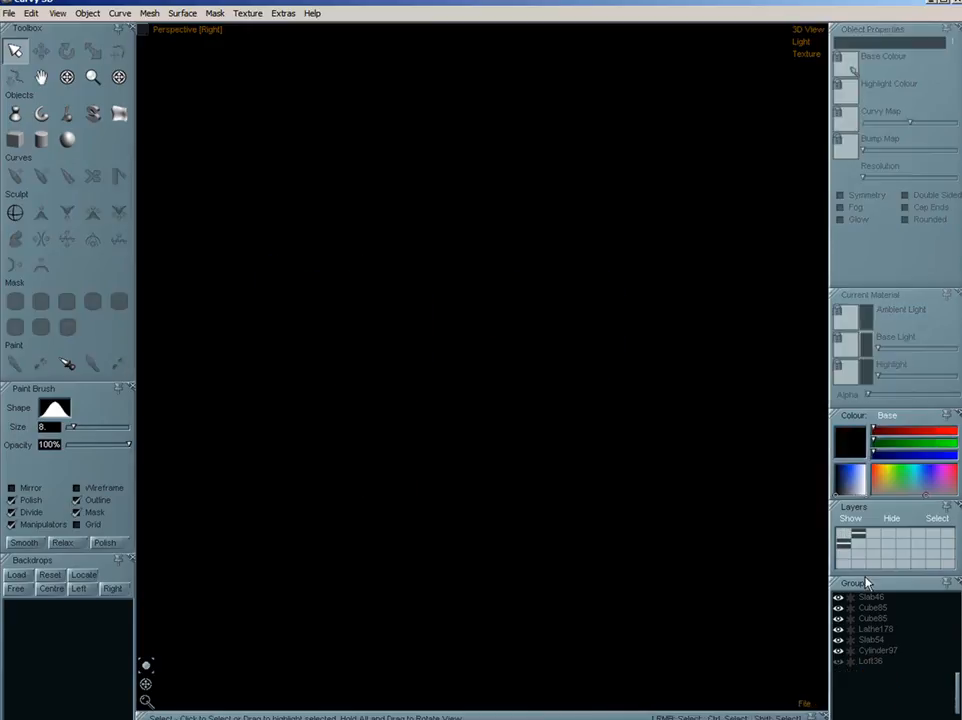
left_click(846, 547)
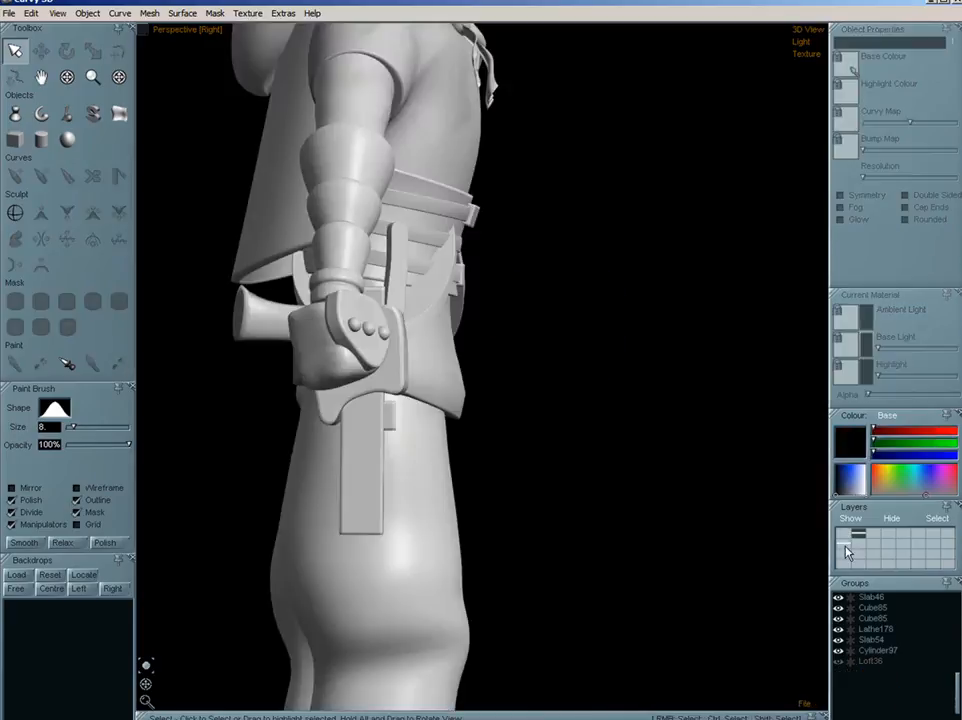
scroll(448, 400, "down", 5)
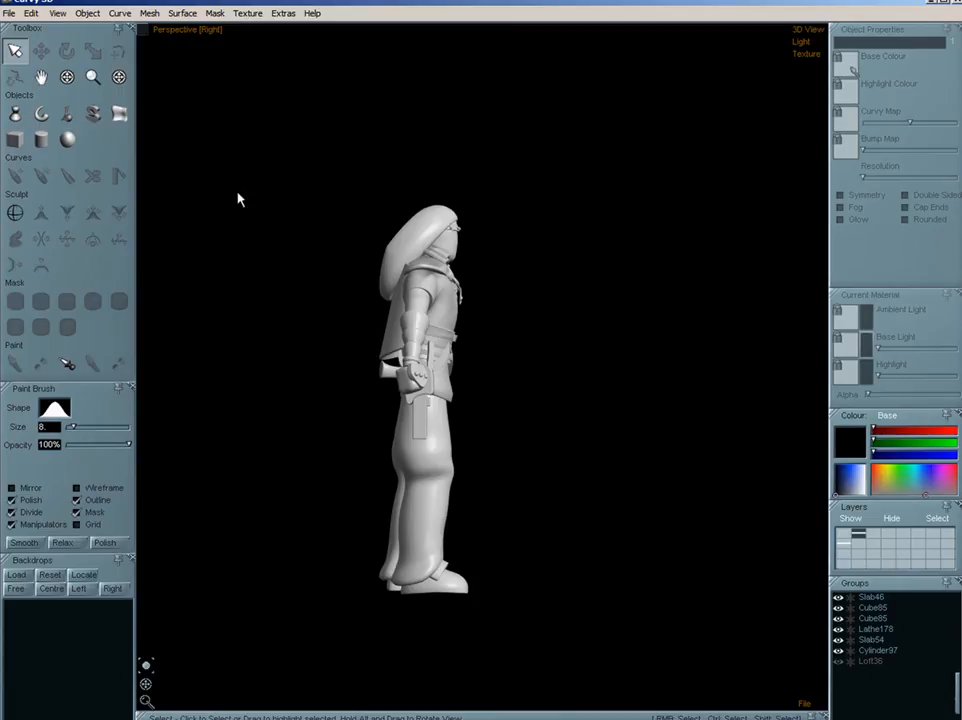
left_click_drag(146, 688, 52, 679)
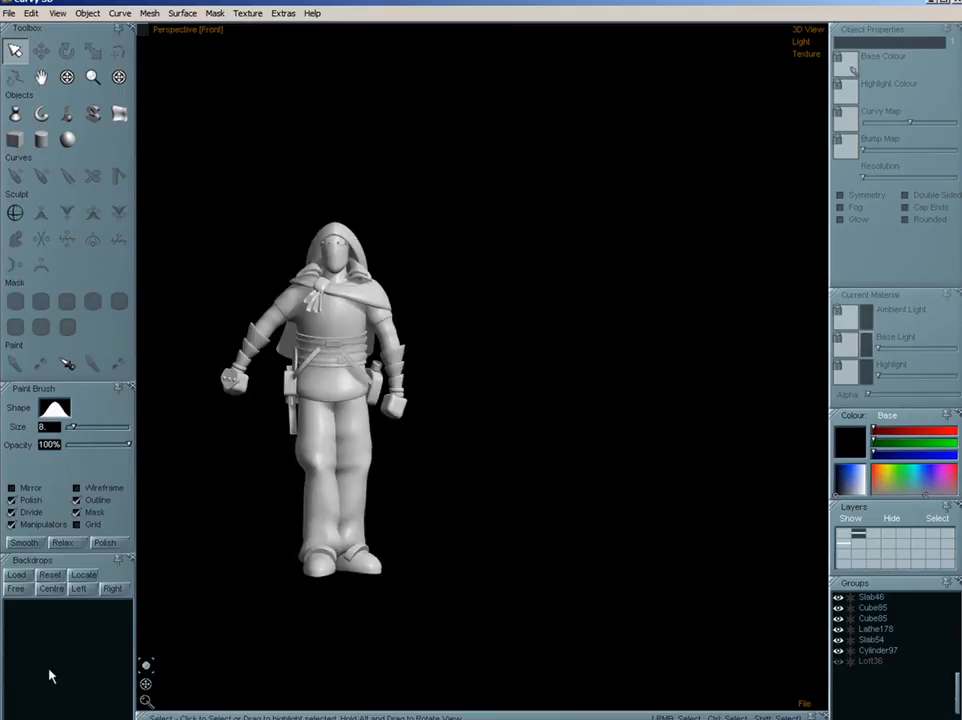
scroll(480, 390, "up", 5)
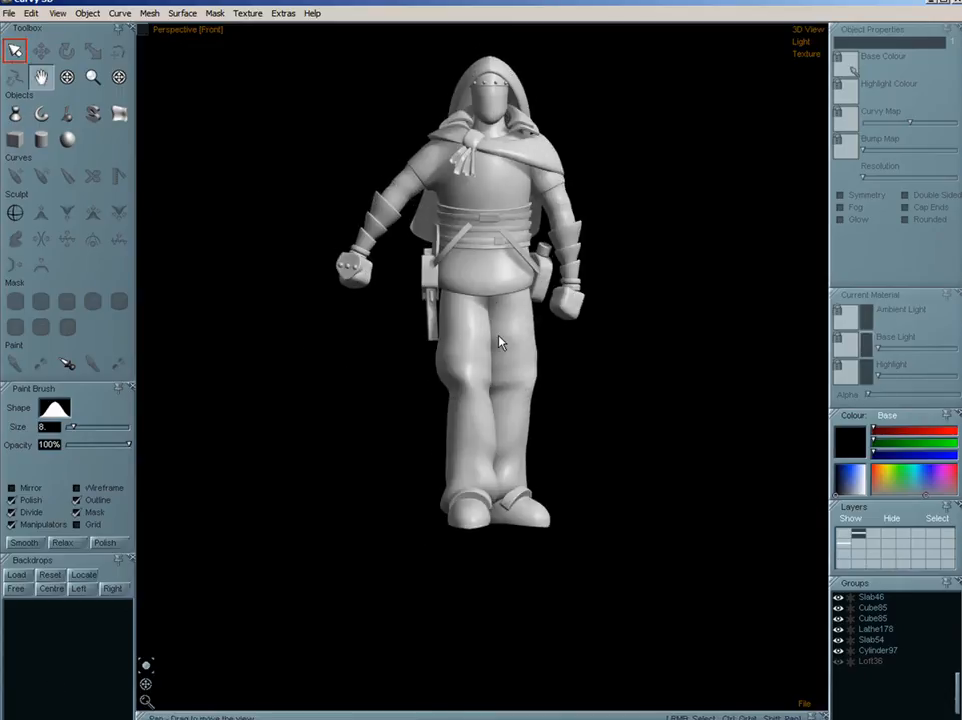
scroll(490, 348, "up", 4)
scroll(510, 350, "down", 3)
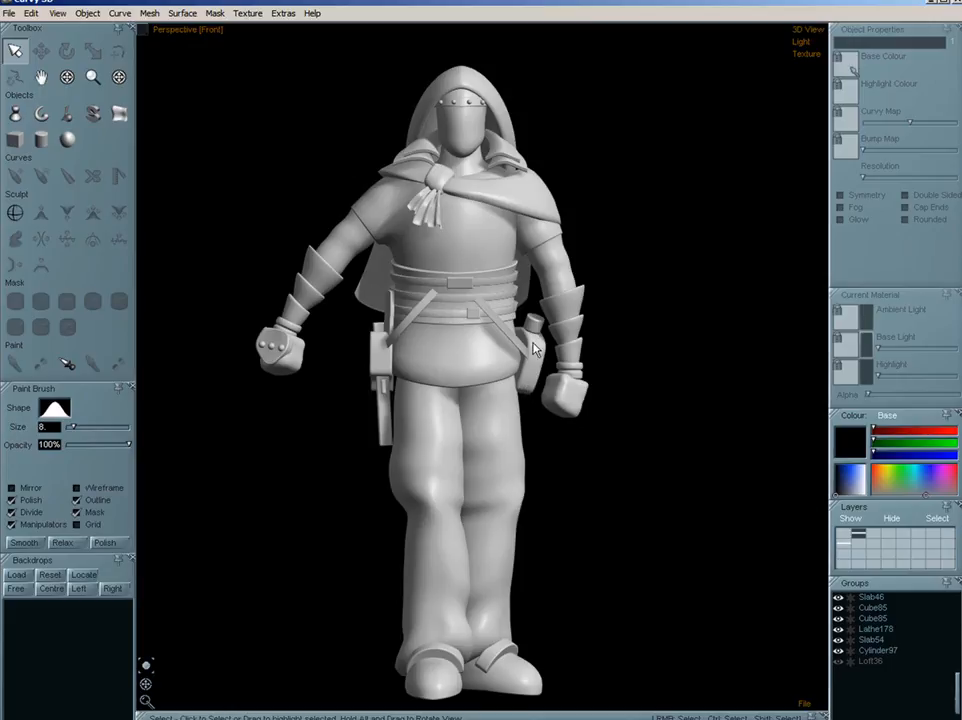
- Move the pouch slab from the figure's hip to the empty space beside the hand and rotate it to face front
left_click(536, 358)
key("w")
left_click_drag(540, 368, 675, 390)
key("e")
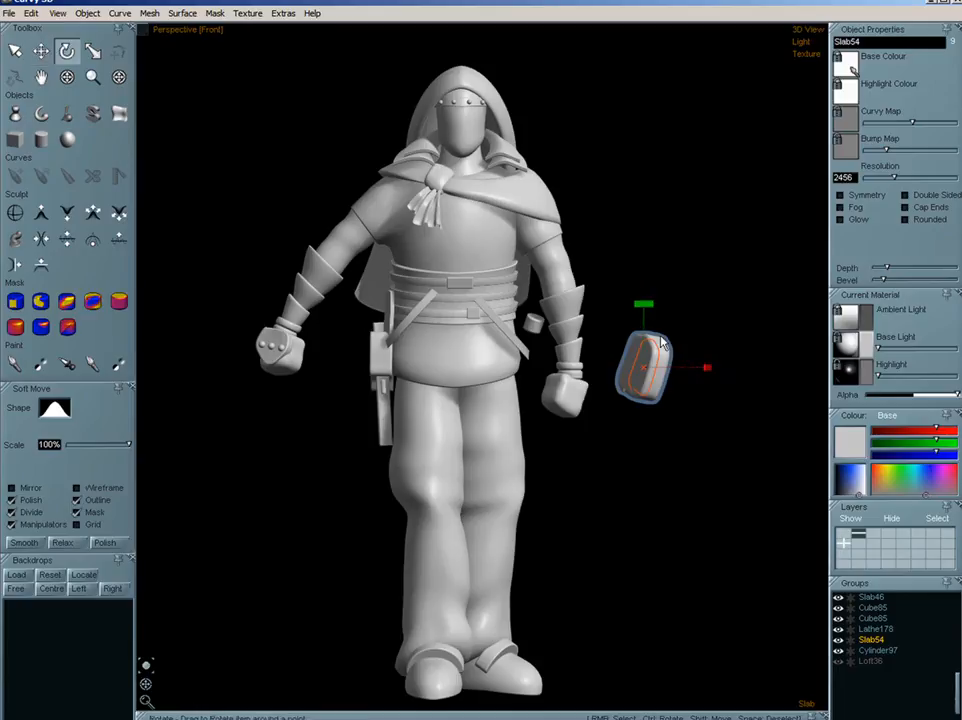
left_click_drag(708, 369, 769, 372)
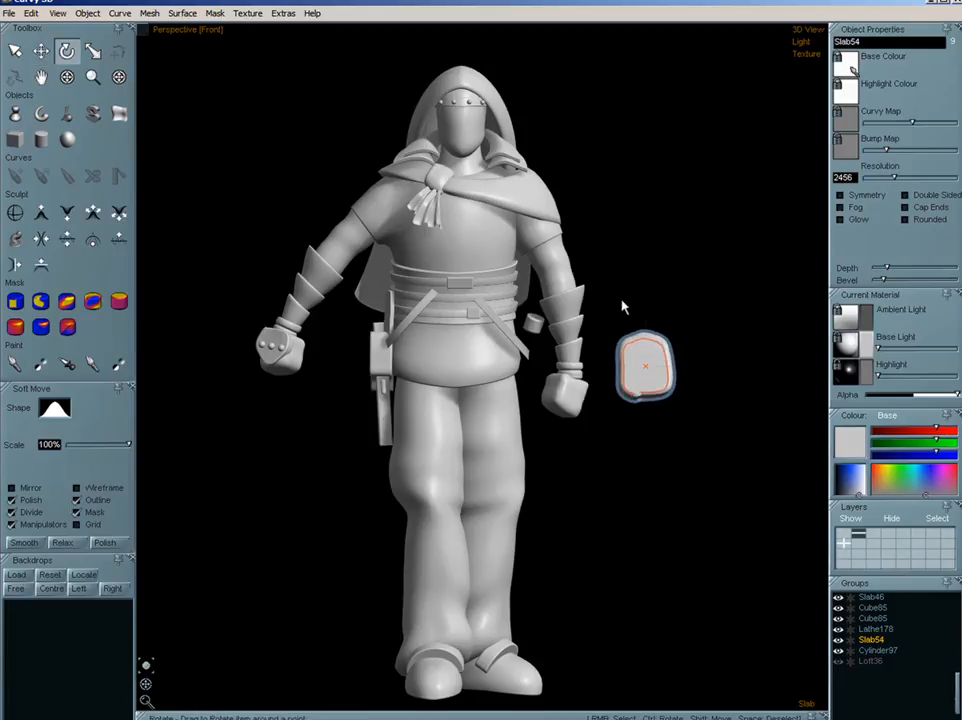
- Move the pouch's cylinder cap above the displaced slab and rotate it about the vertical axis
key("w")
left_click(533, 323)
left_click_drag(541, 343, 648, 346)
key("e")
key("r")
key("e")
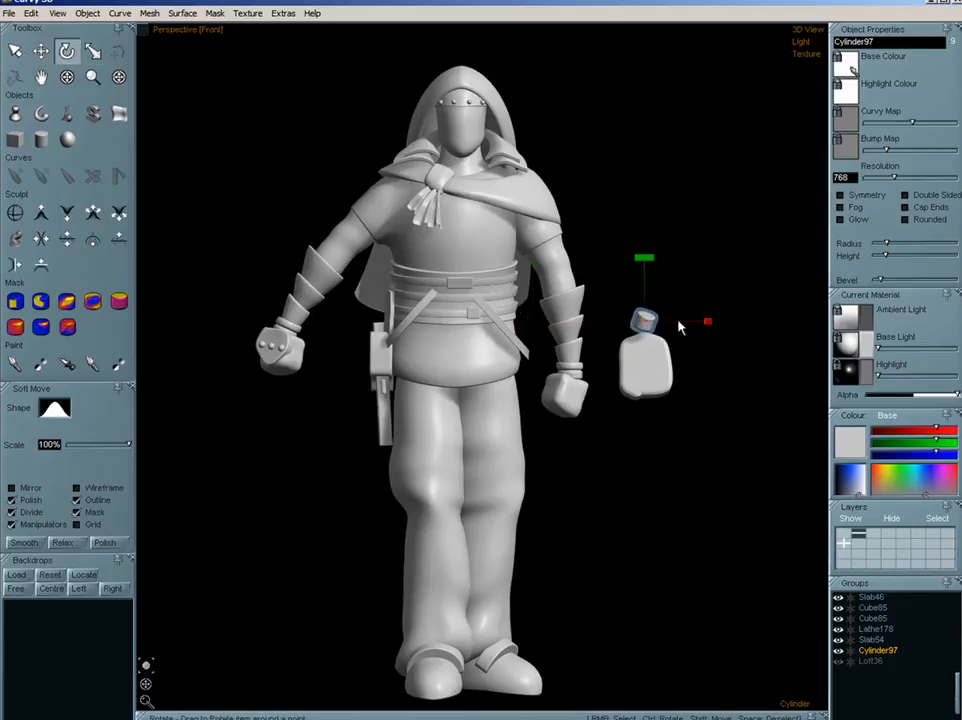
left_click_drag(651, 260, 614, 258)
- Undo the moves and rotations of the pouch slab and its cylinder cap
key("ctrl+z")
key("ctrl+z")
key("ctrl+z")
key("ctrl+z")
key("ctrl+z")
key("space")
key("ctrl+z")
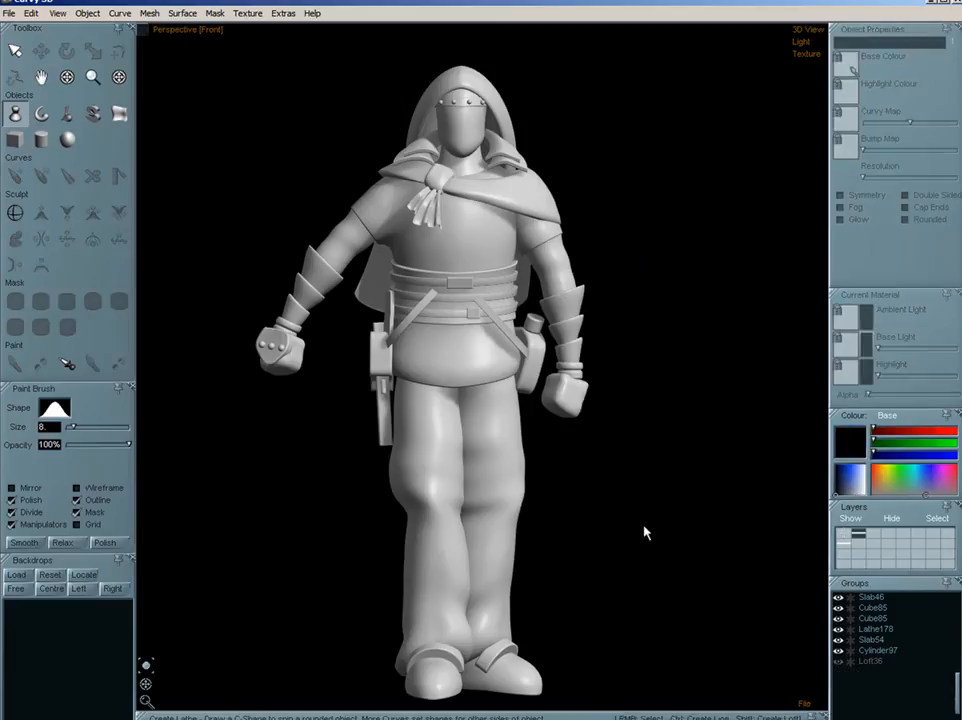
- Draw a cape loft beside the figure from a bowed vertical centre curve plus one lower and one upper cross curve
left_click(363, 297)
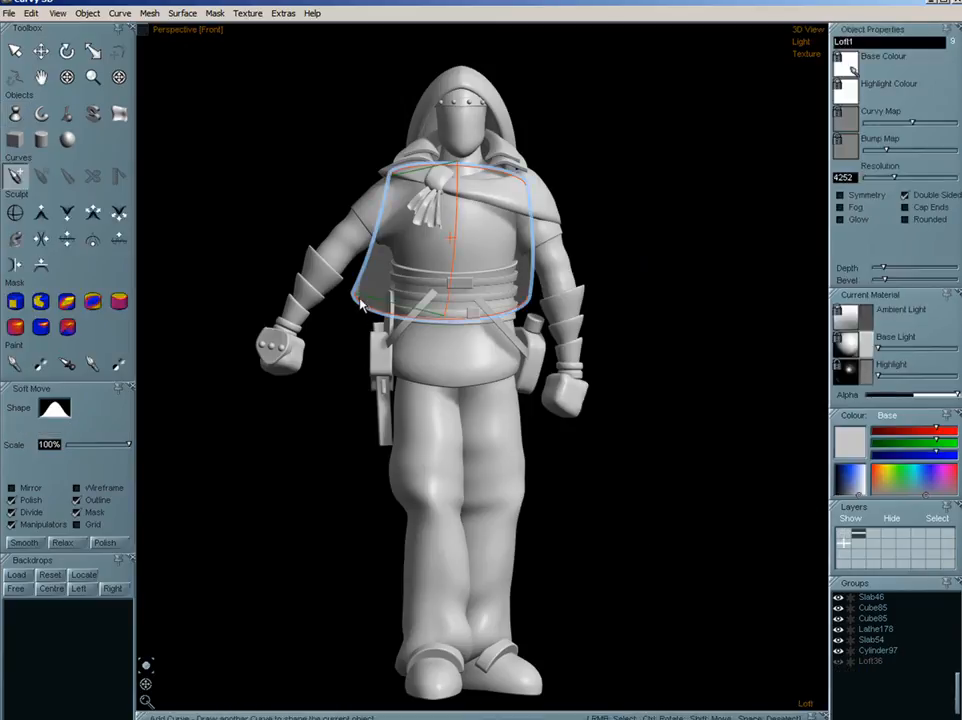
left_click(630, 444)
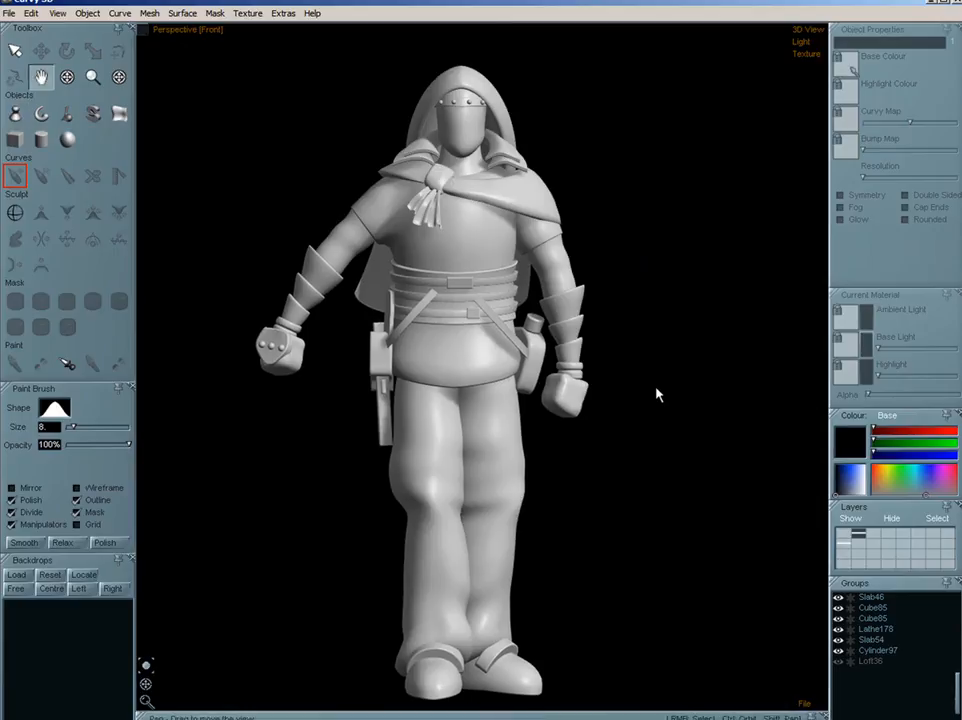
left_click_drag(657, 387, 497, 389, "shift")
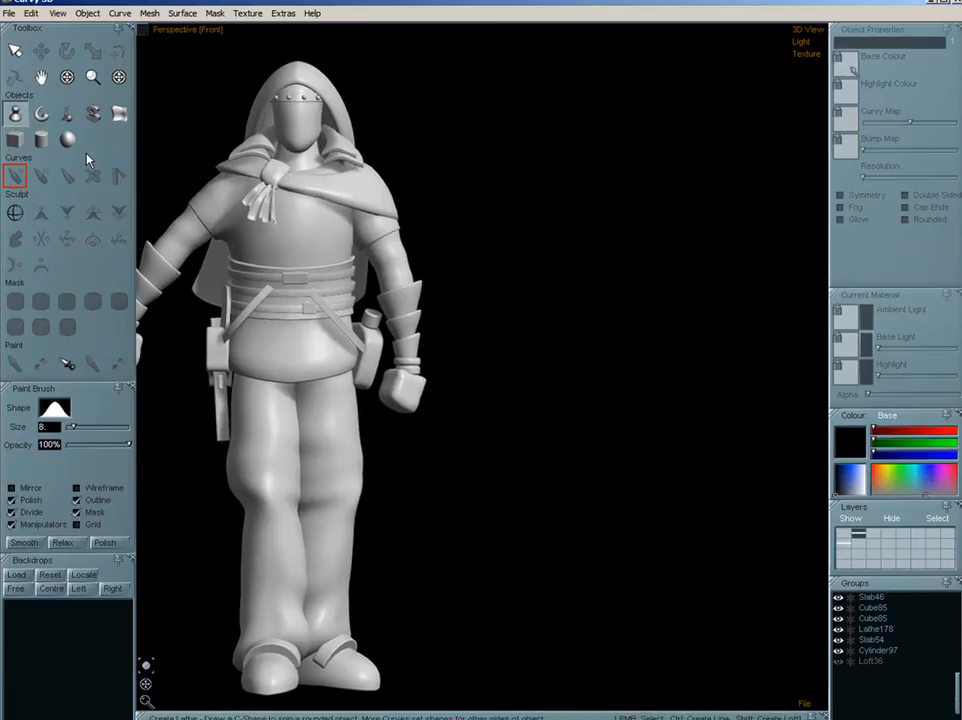
left_click(118, 116)
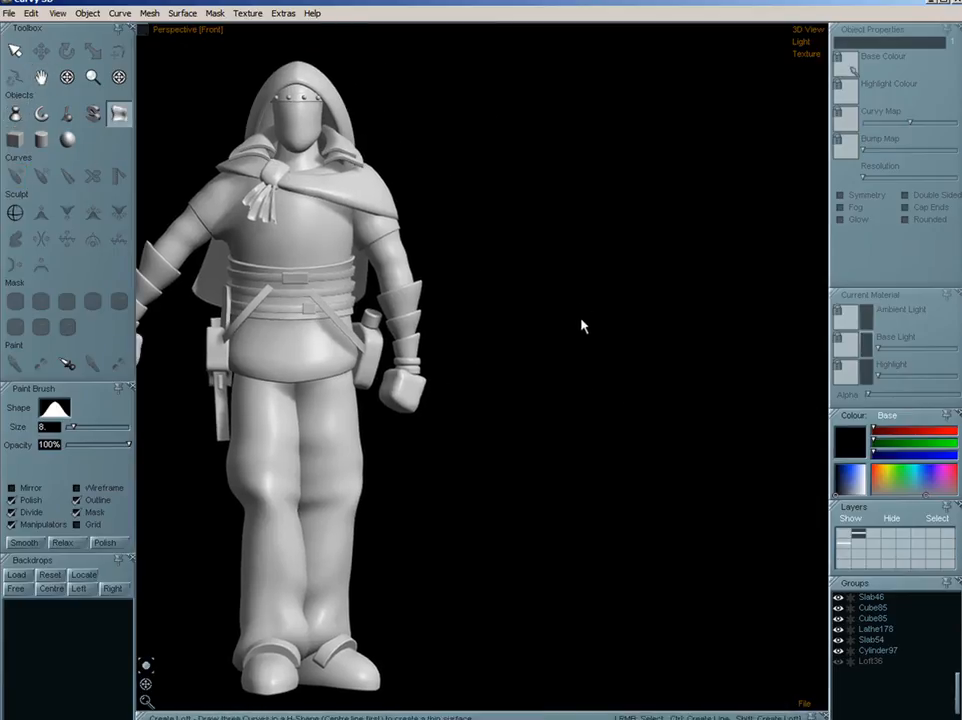
mouse_move(576, 325)
left_mouse_down()
mouse_move(603, 215)
mouse_move(587, 112)
left_mouse_up()
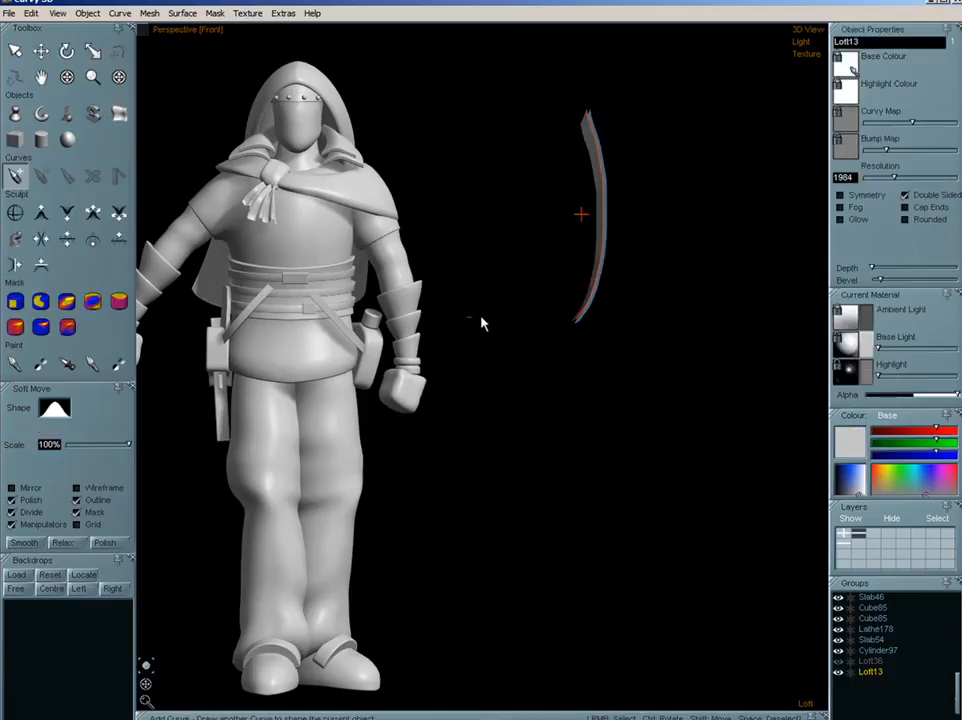
mouse_move(478, 319)
left_mouse_down()
mouse_move(623, 333)
mouse_move(690, 352)
left_mouse_up()
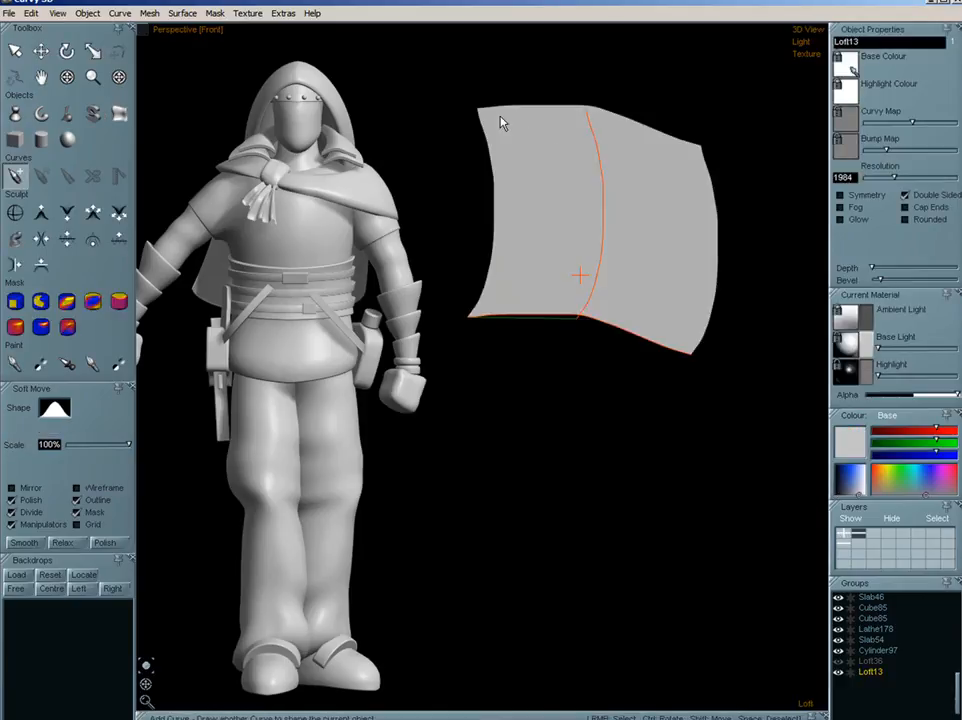
left_click_drag(596, 114, 700, 107)
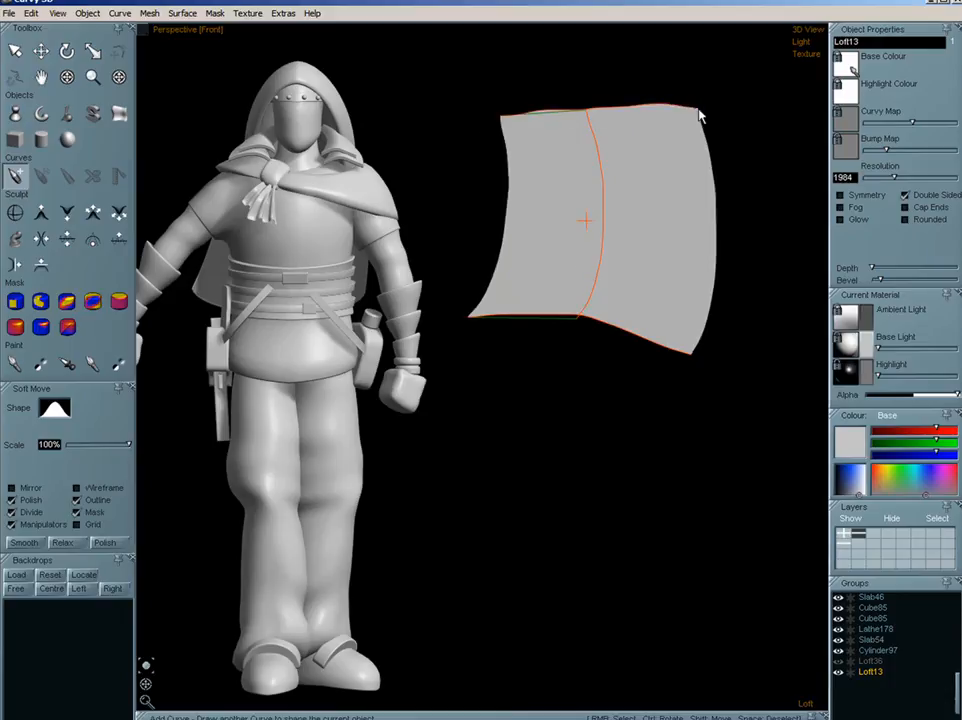
- Rotate the cape loft's lower curve to level it, and convert it to a Semi-Ellipse
left_click(585, 317)
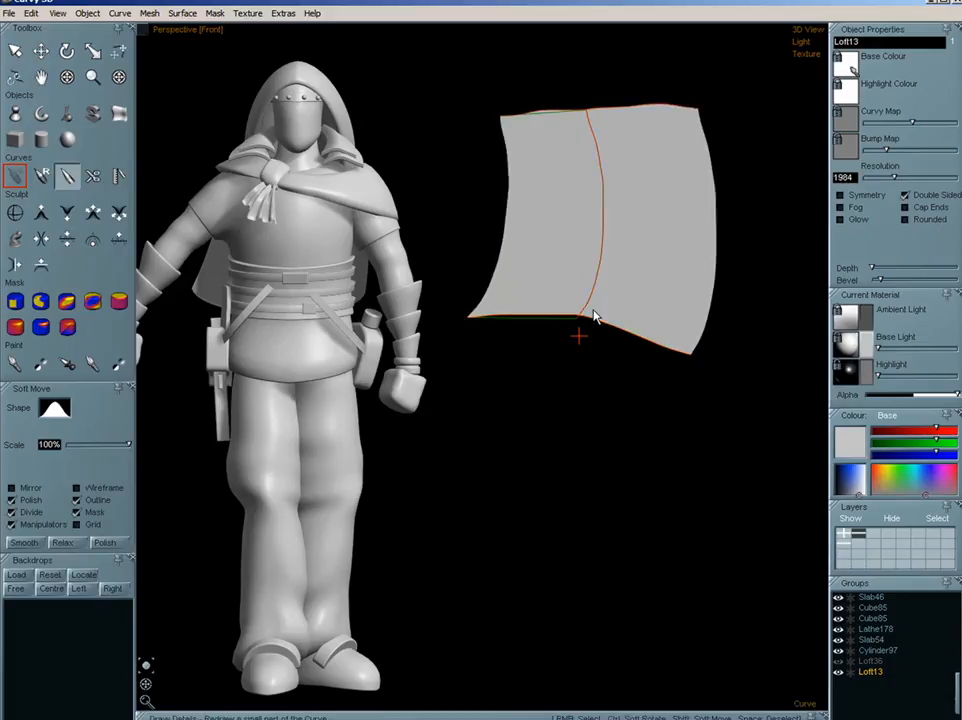
key("w")
key("e")
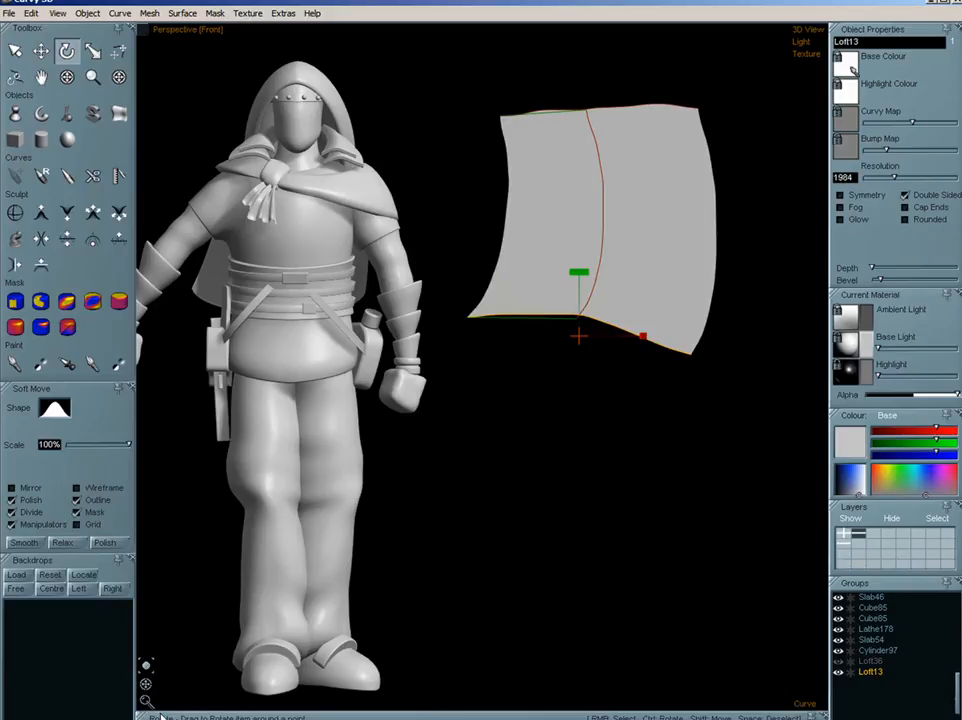
mouse_move(143, 692)
left_mouse_down()
mouse_move(92, 702)
mouse_move(105, 712)
mouse_move(157, 692)
left_mouse_up()
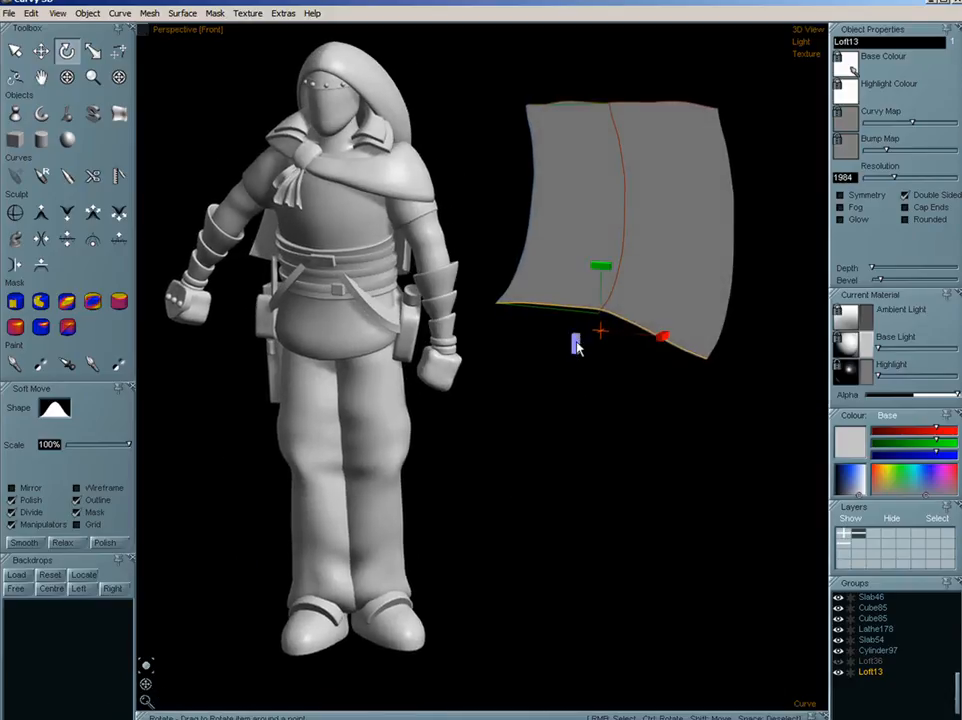
mouse_move(575, 343)
left_mouse_down()
mouse_move(584, 414)
mouse_move(575, 361)
mouse_move(609, 270)
mouse_move(606, 310)
left_mouse_up()
left_click(808, 704)
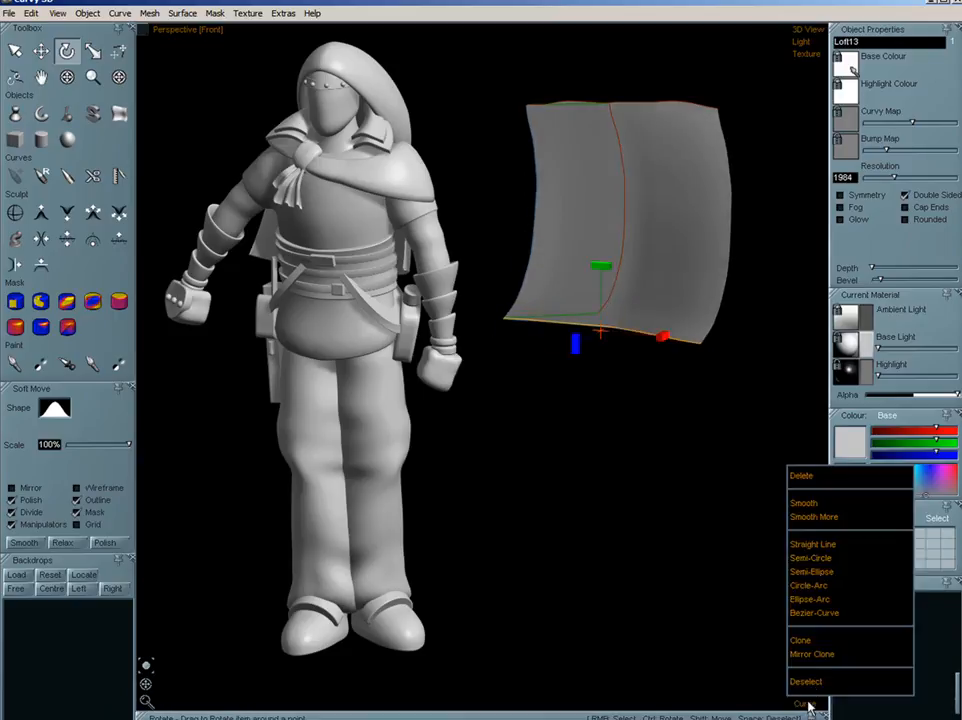
left_click(826, 574)
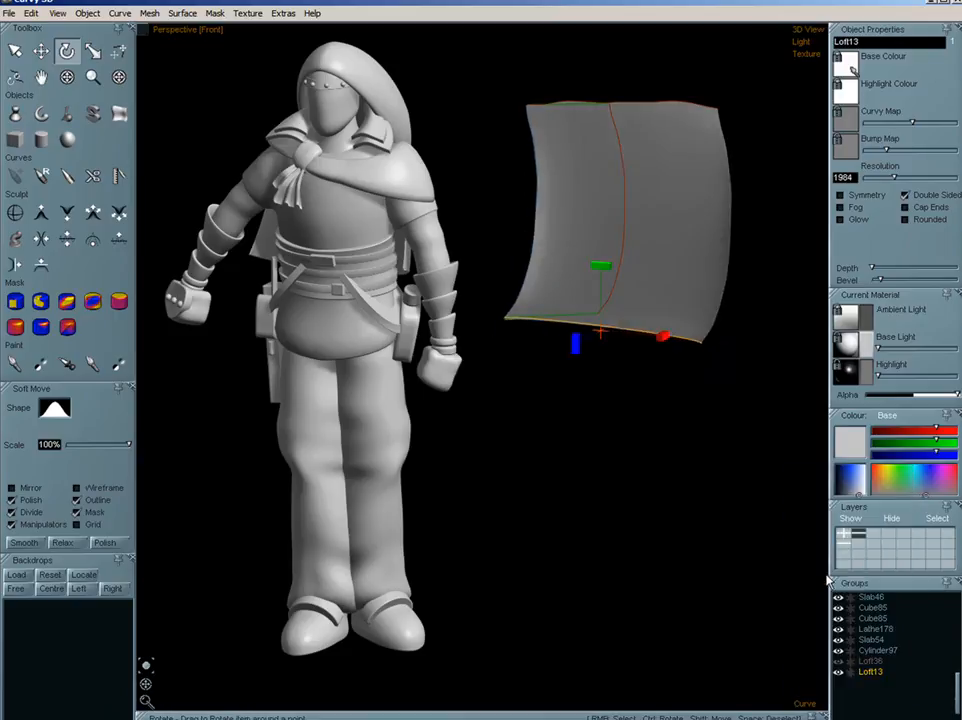
- Reshape the cape loft's upper curve into a shallow Semi-Ellipse bow with Soft Move, pulling one end inward to narrow the top edge
left_click(698, 110)
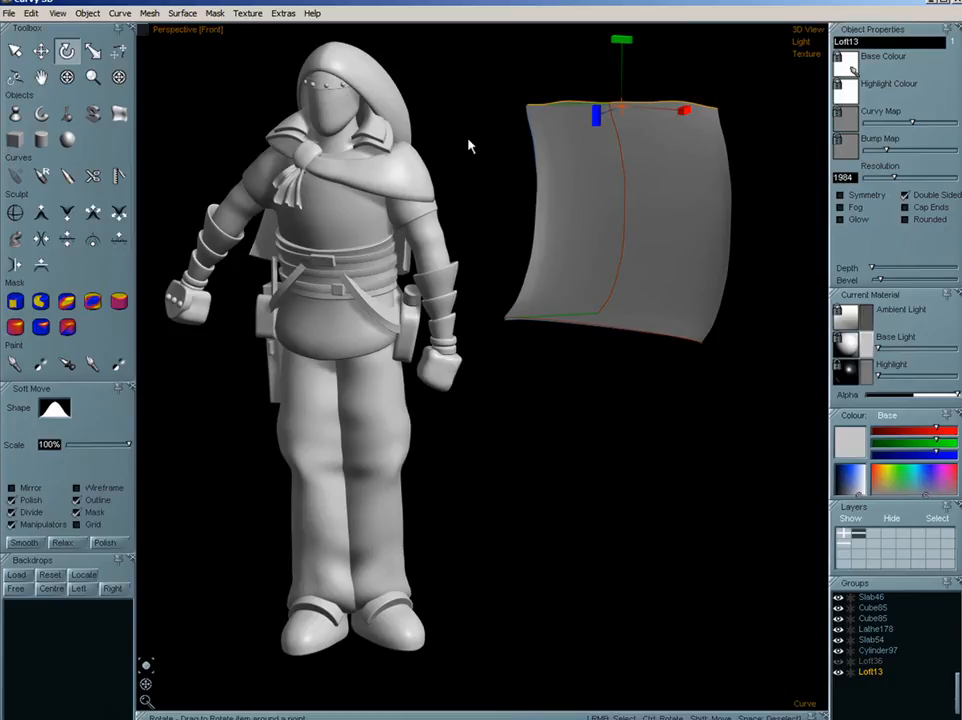
left_click(119, 50)
left_click_drag(622, 120, 626, 82)
left_click(810, 706)
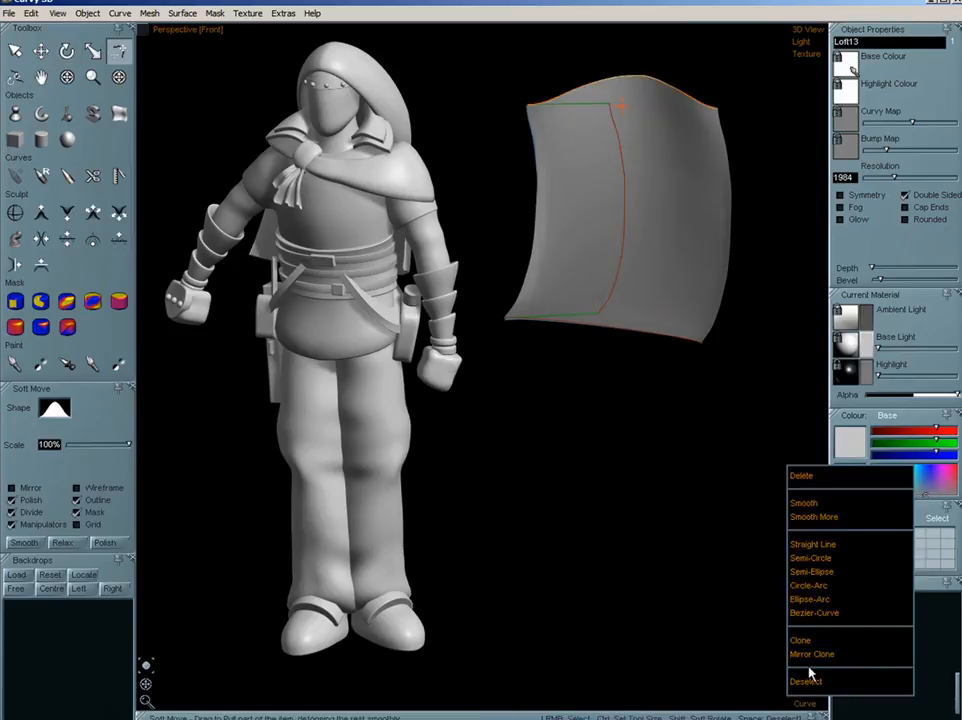
left_click(826, 580)
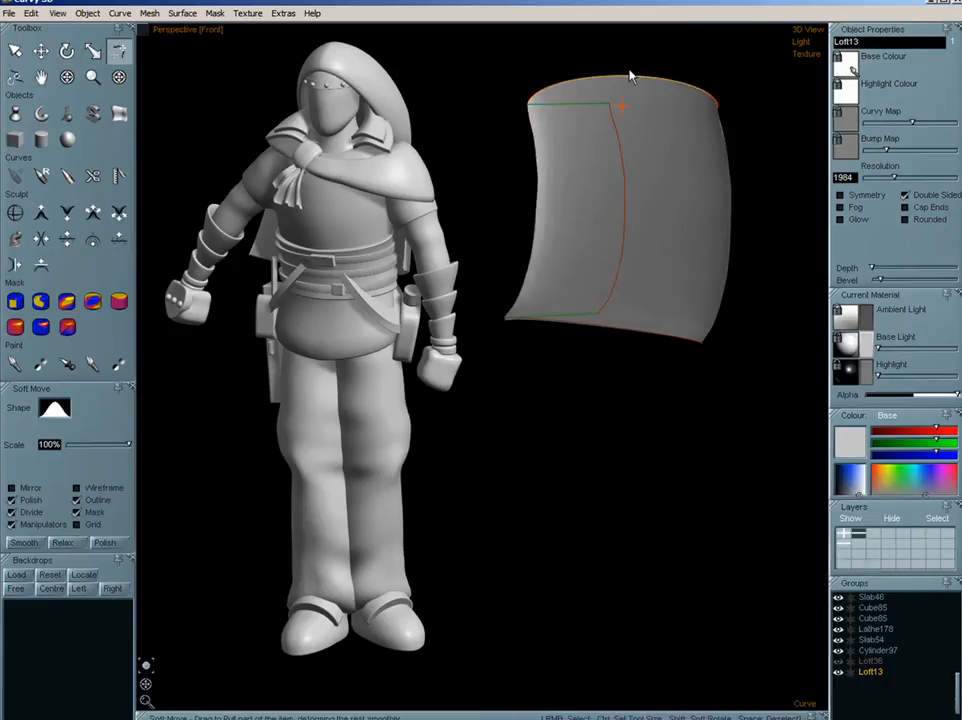
left_click_drag(630, 74, 636, 87)
left_click_drag(717, 105, 674, 104)
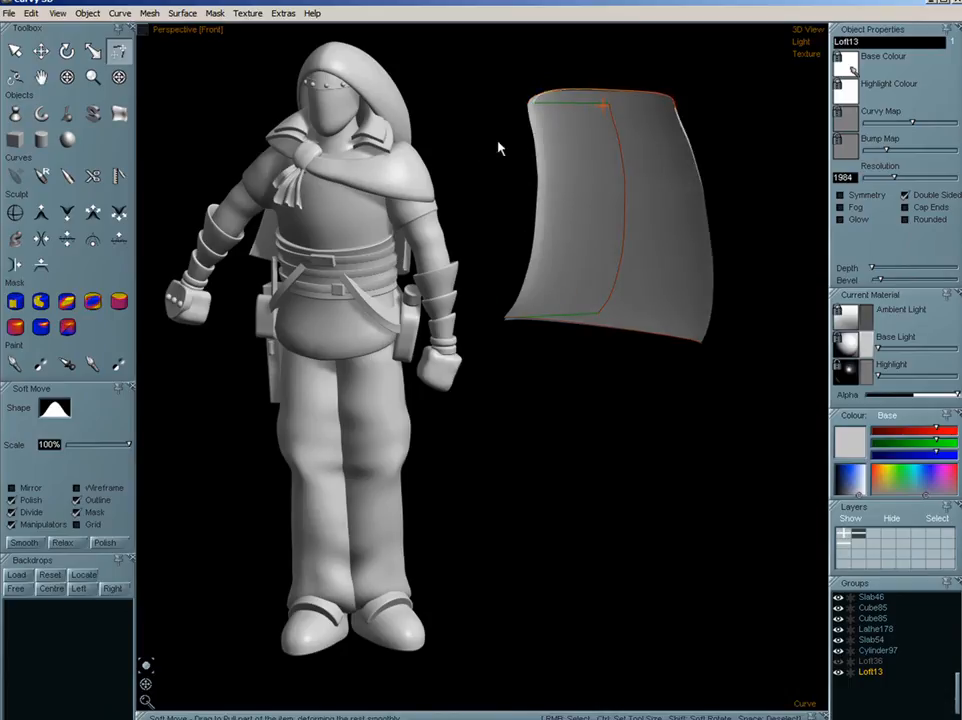
- Pull the other end of the cape loft's upper curve inward with Soft Move and select its vertical centre curve
left_click_drag(531, 104, 560, 104)
left_click(630, 238)
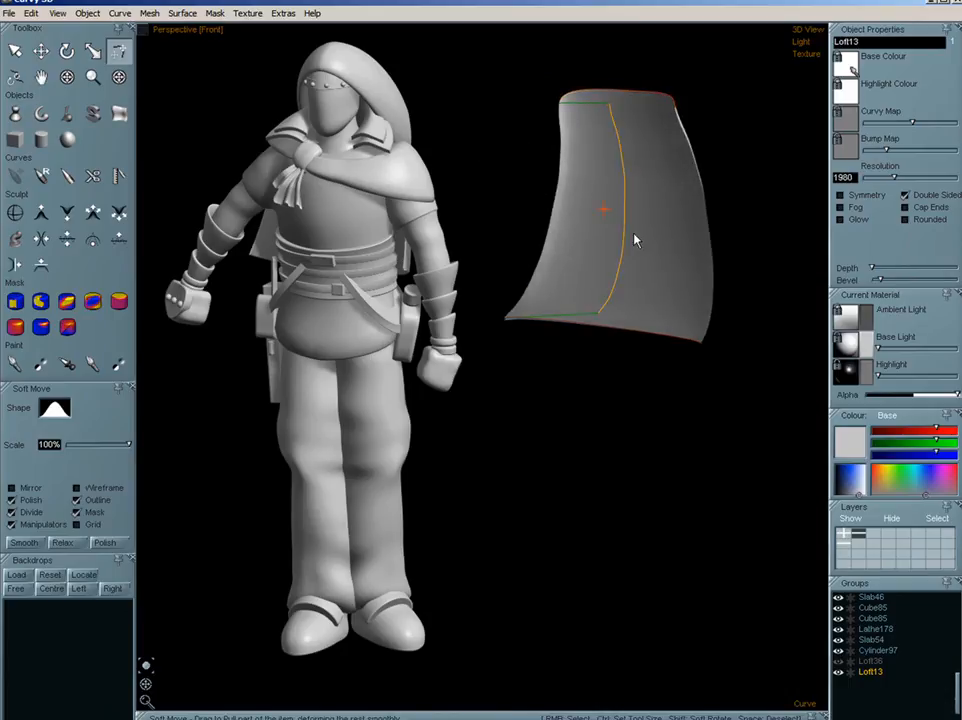
left_click(810, 706)
left_click(880, 614)
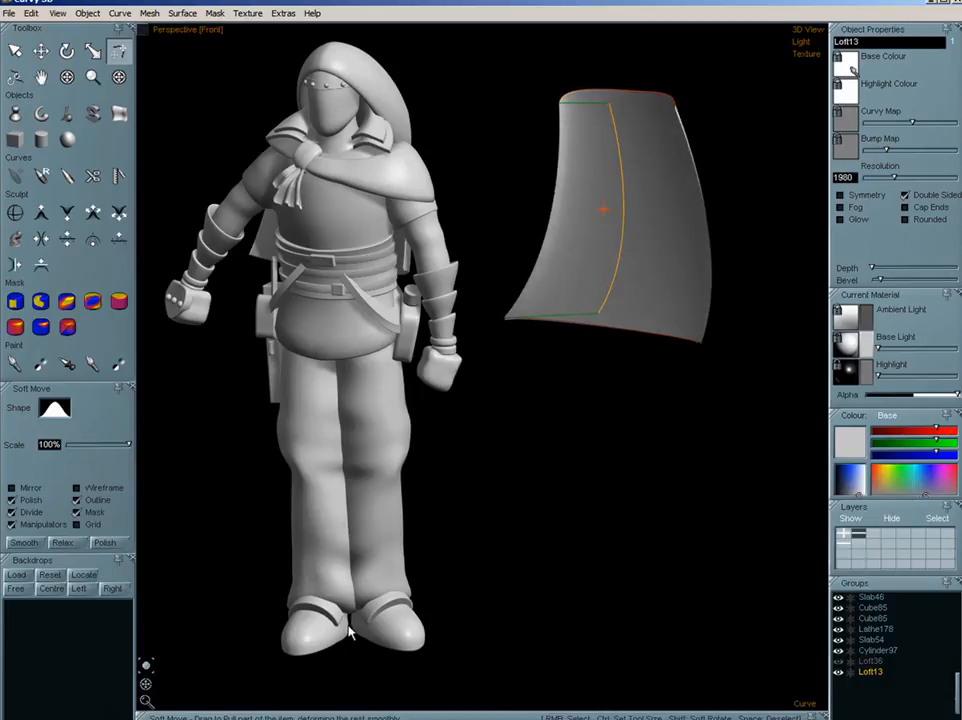
left_click_drag(147, 686, 180, 691)
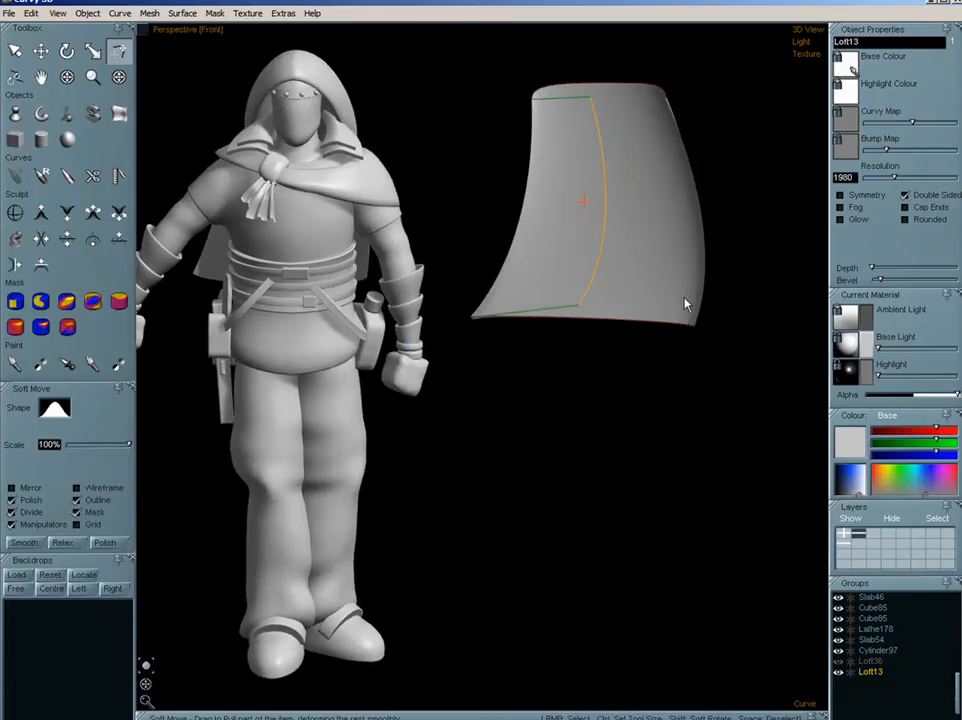
- Give the cape loft thickness by raising its Depth, and thin it down to a slim sheet
mouse_move(875, 272)
left_mouse_down()
mouse_move(895, 275)
mouse_move(888, 286)
mouse_move(878, 281)
left_mouse_up()
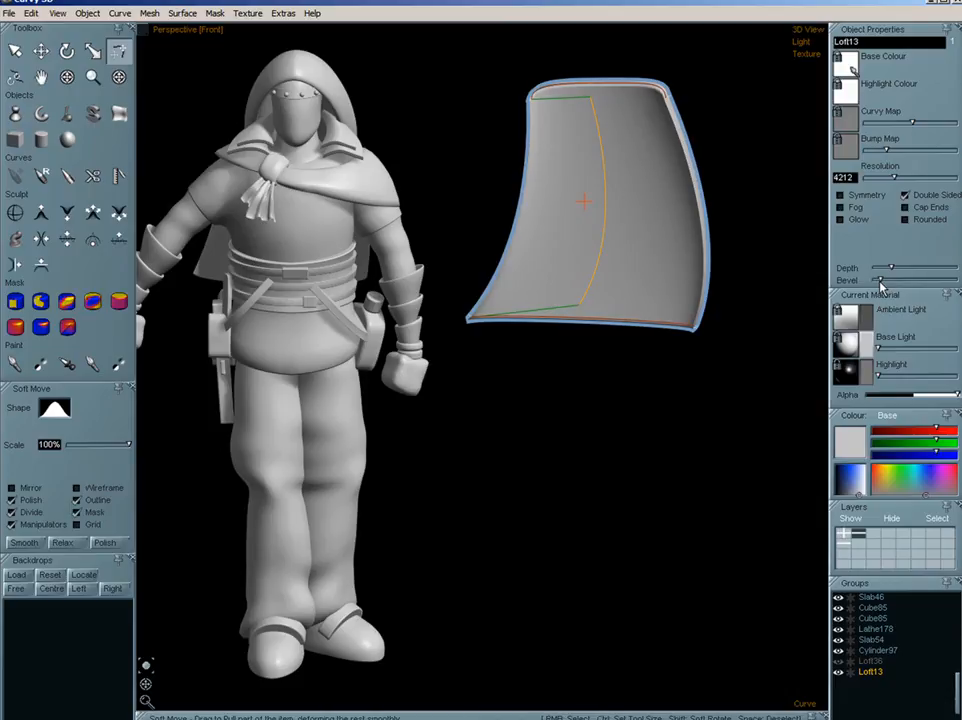
key("space")
key("space")
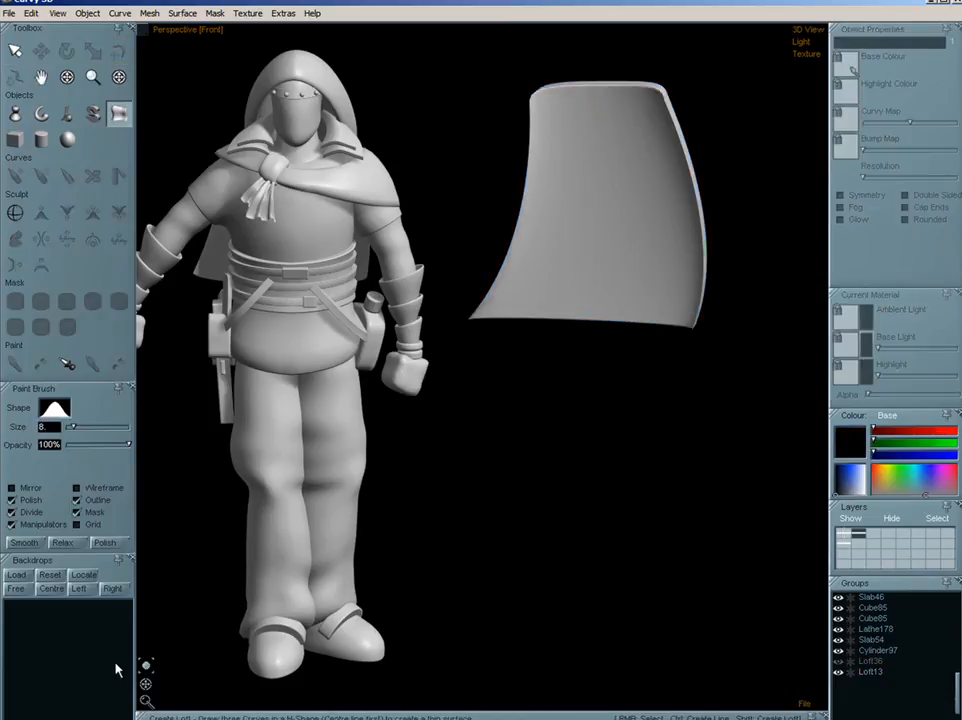
left_click_drag(145, 686, 48, 681)
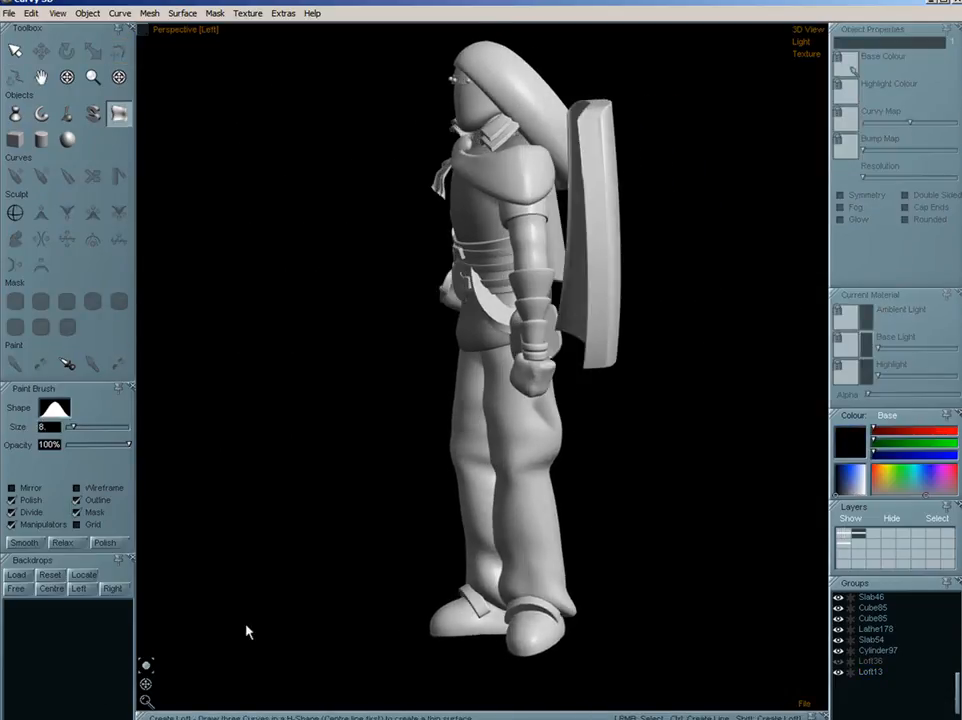
left_click(595, 313)
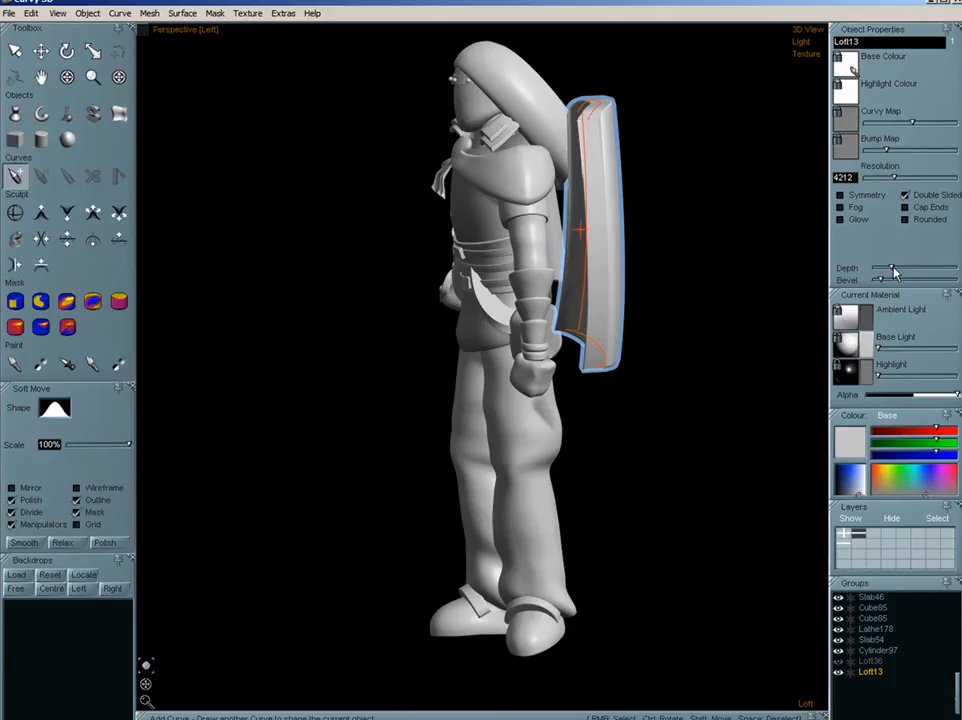
left_click_drag(896, 272, 885, 271)
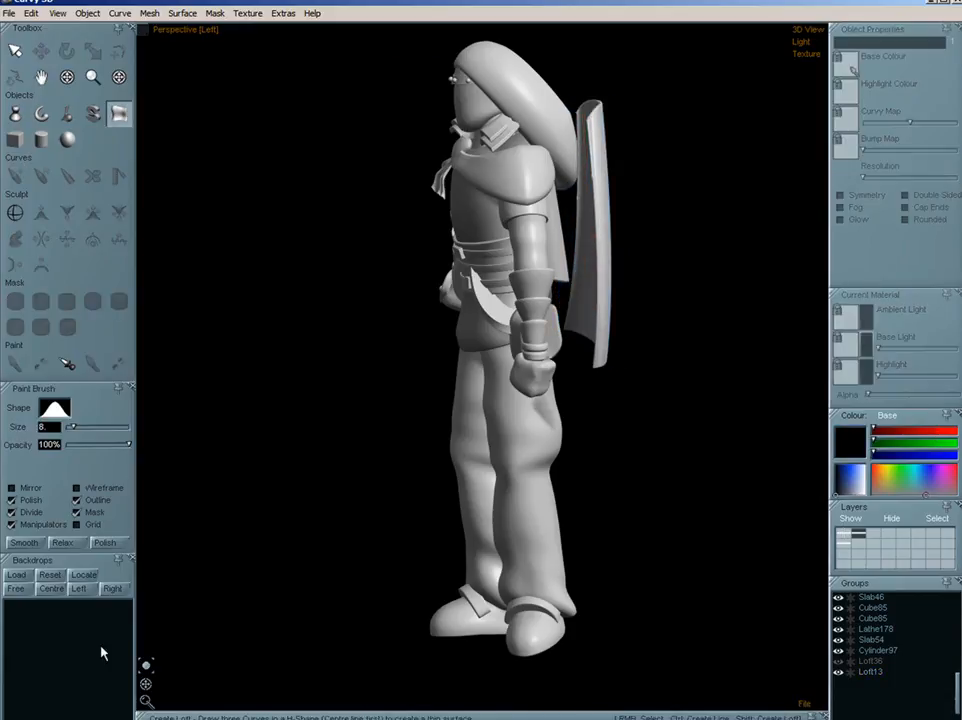
- Delete the demonstration cape loft beside the figure
left_click_drag(147, 688, 252, 683)
left_click(688, 222)
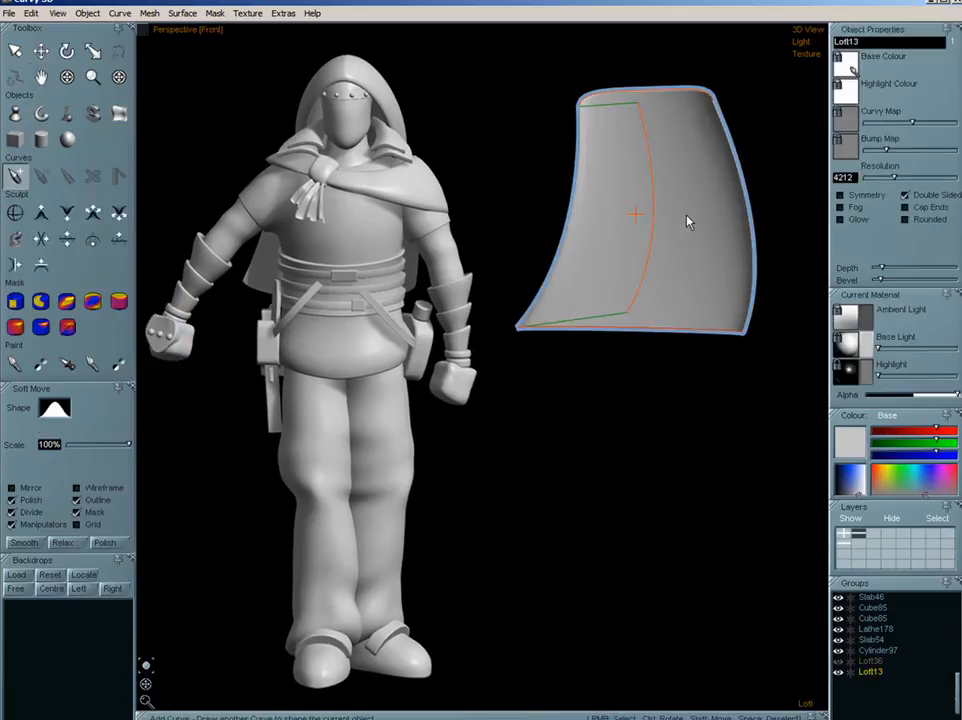
key("Delete")
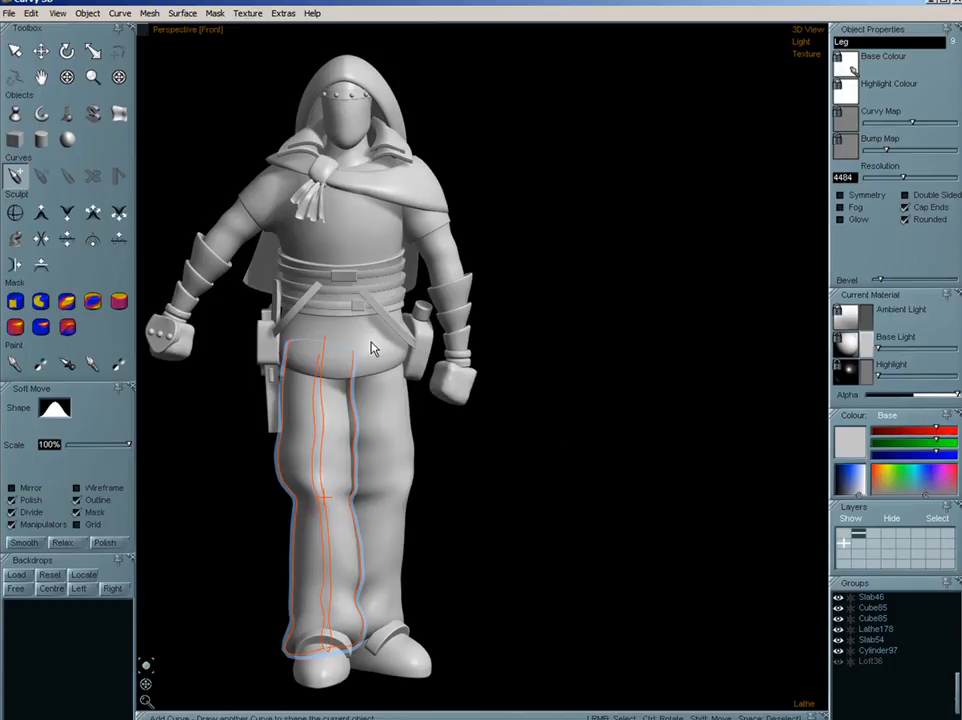
- Select the lower curve of the folded cloak tip below the knot and isolate the tip on the third layer
mouse_move(148, 690)
left_mouse_down()
mouse_move(45, 689)
mouse_move(155, 688)
left_mouse_up()
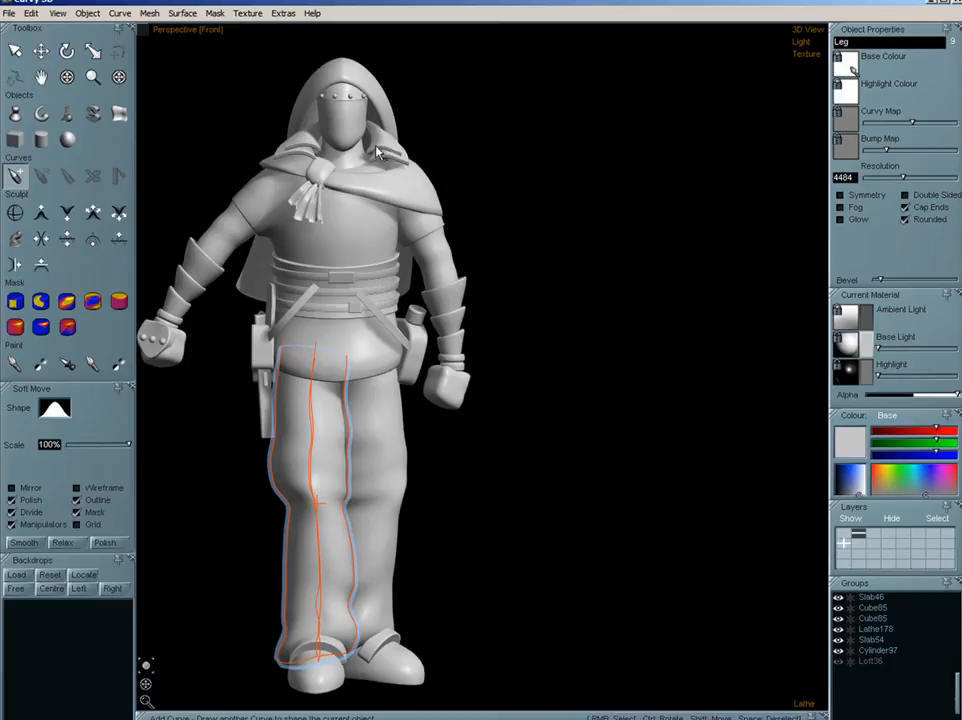
left_click(299, 146)
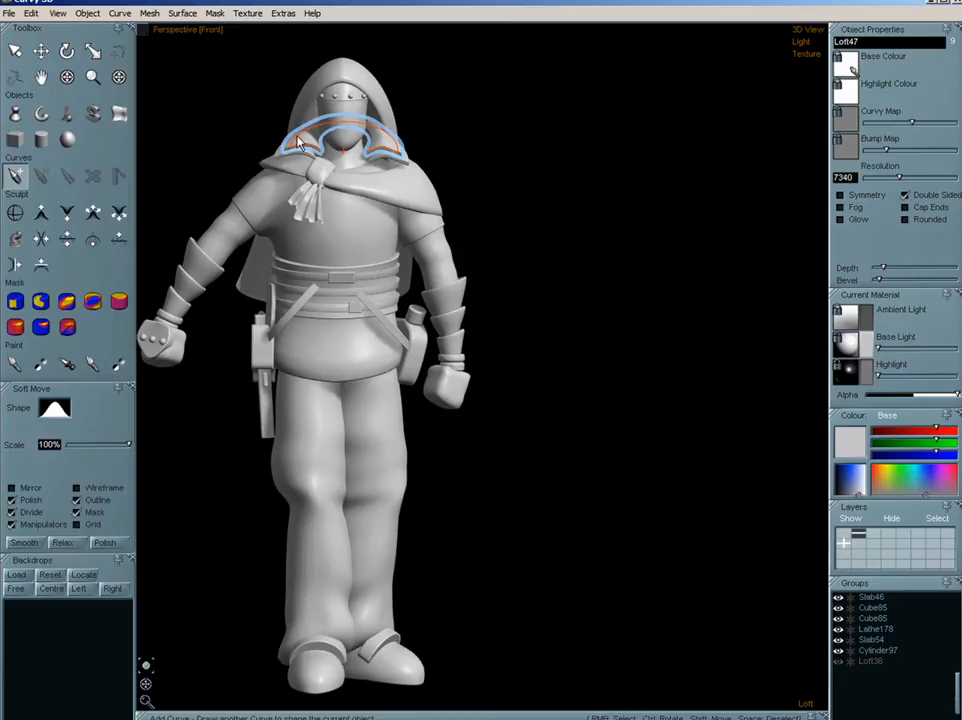
scroll(338, 121, "up", 5)
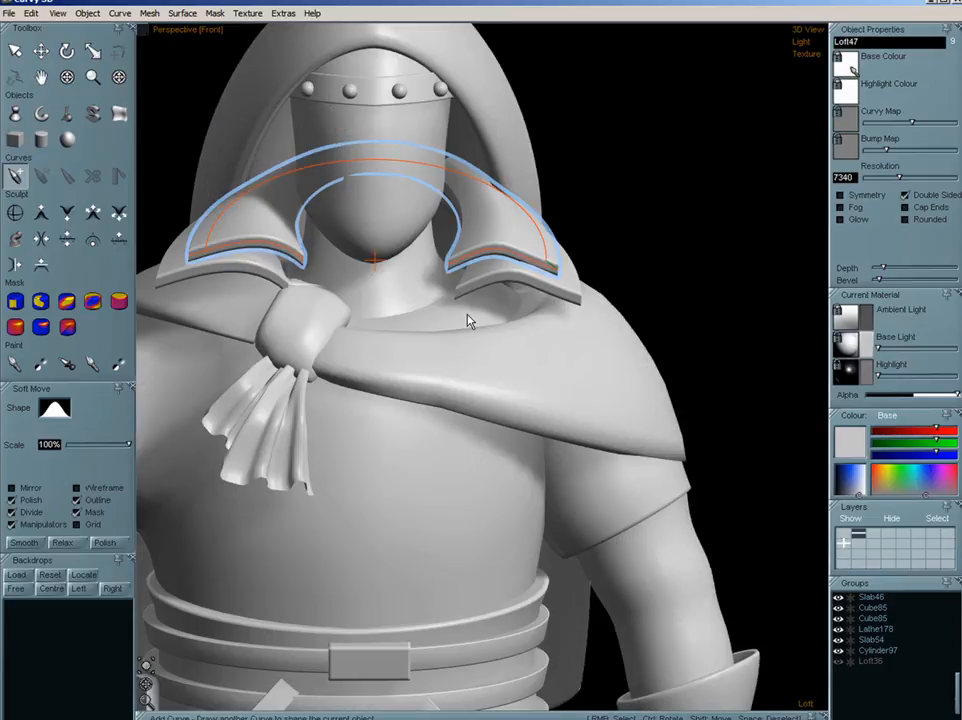
middle_click_drag(477, 331, 527, 371)
right_click(338, 517)
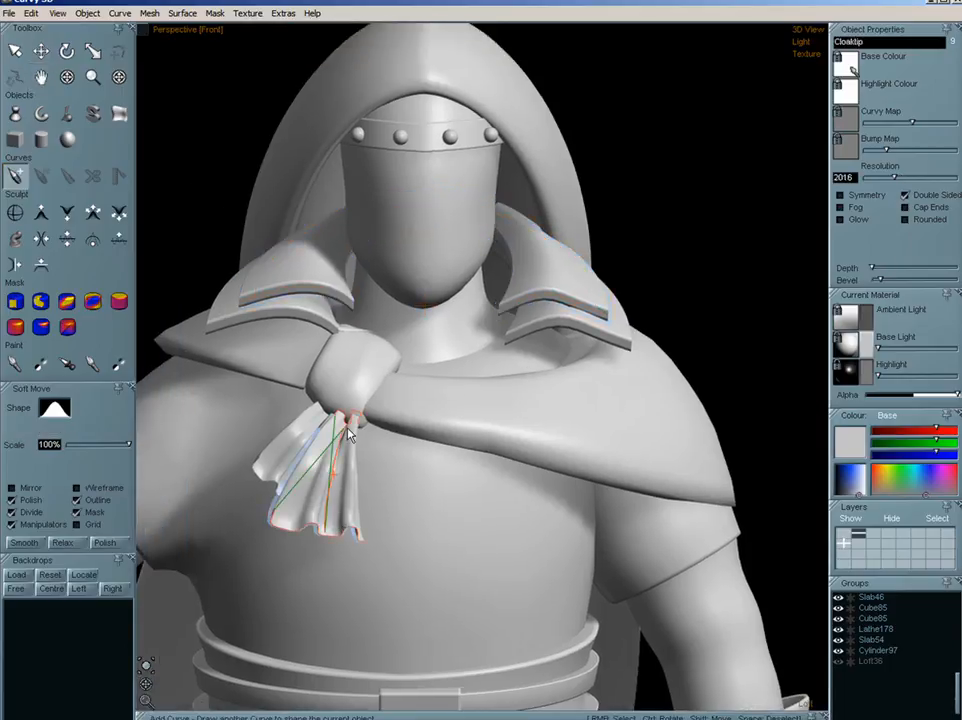
right_click(334, 541)
scroll(355, 542, "up", 5)
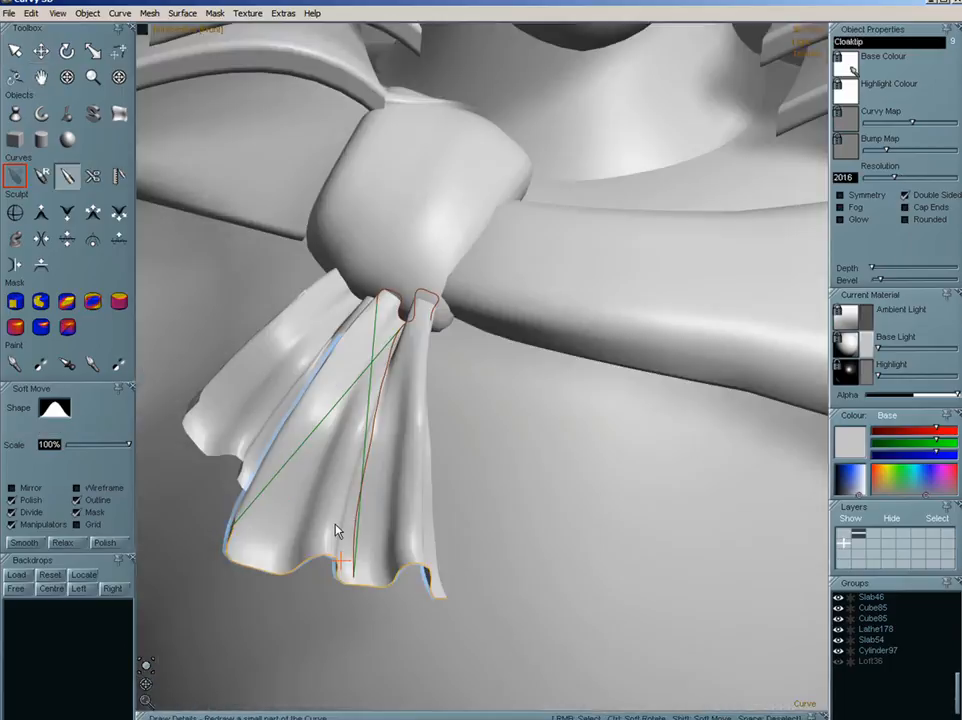
middle_click_drag(336, 524, 437, 511)
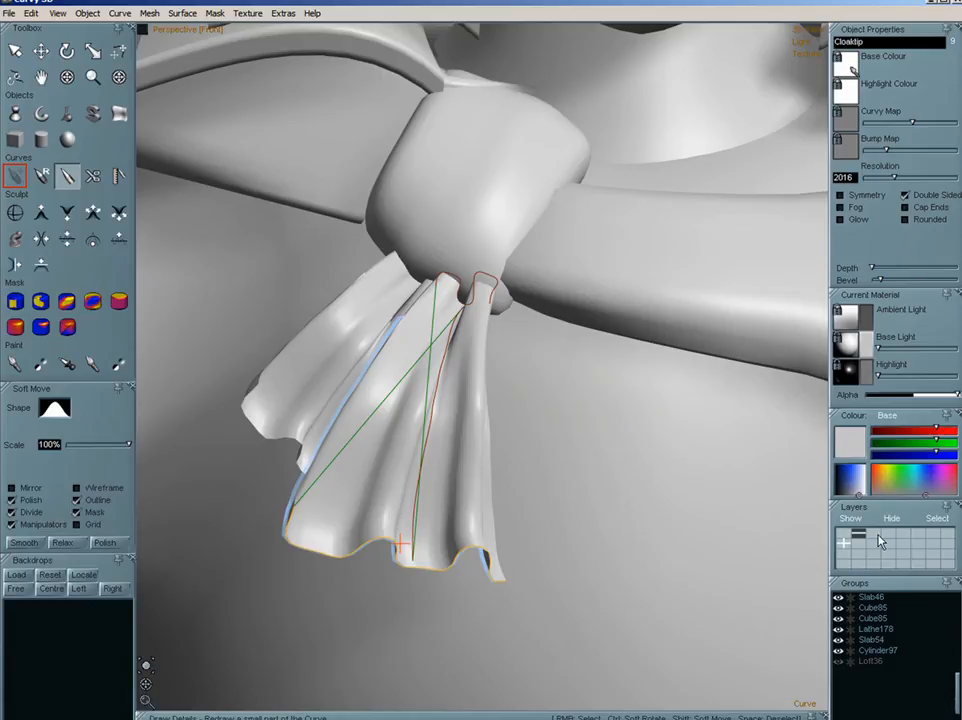
left_click(846, 544)
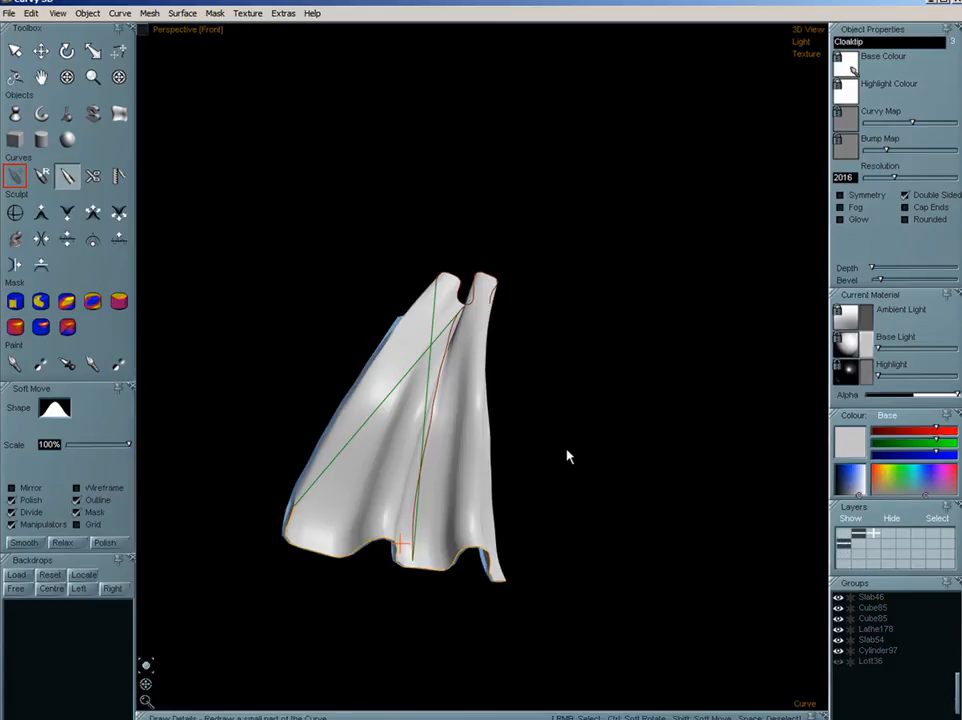
- Move the cloak tip's upper curve upward over the knot and darken the tip's base light colour to near black
right_click(467, 298)
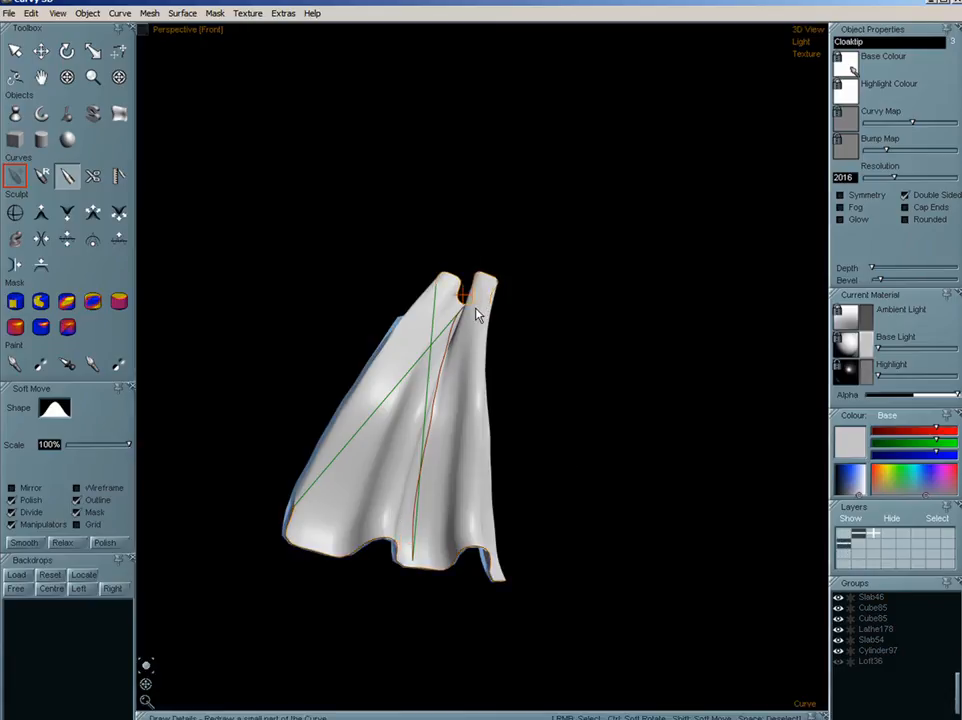
key("w")
left_click_drag(511, 310, 526, 249)
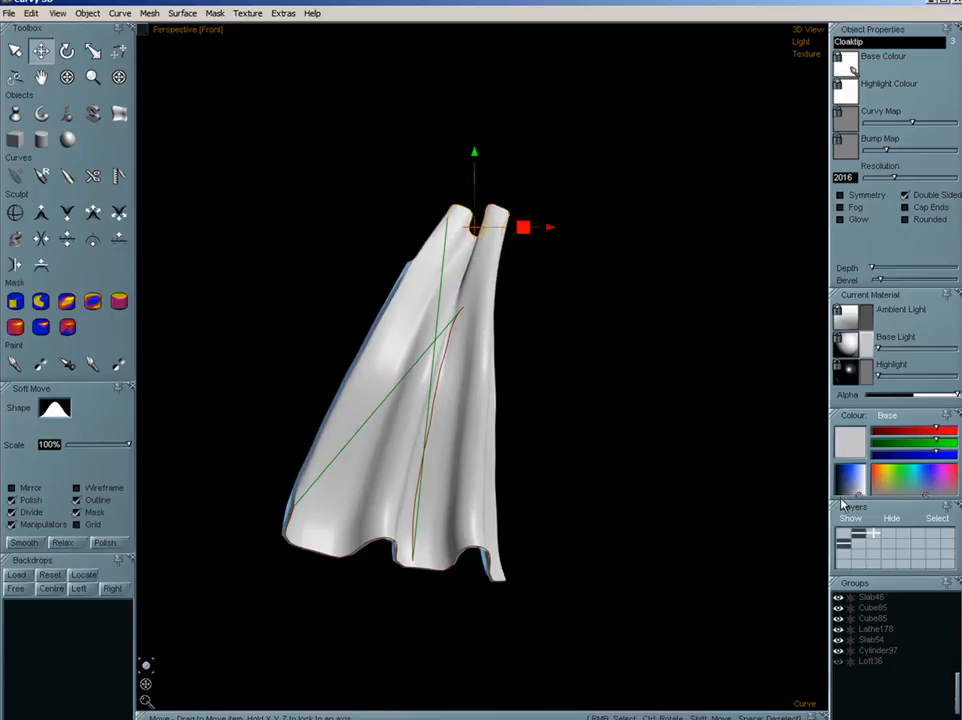
mouse_move(845, 480)
left_mouse_down()
mouse_move(840, 472)
mouse_move(837, 492)
left_mouse_up()
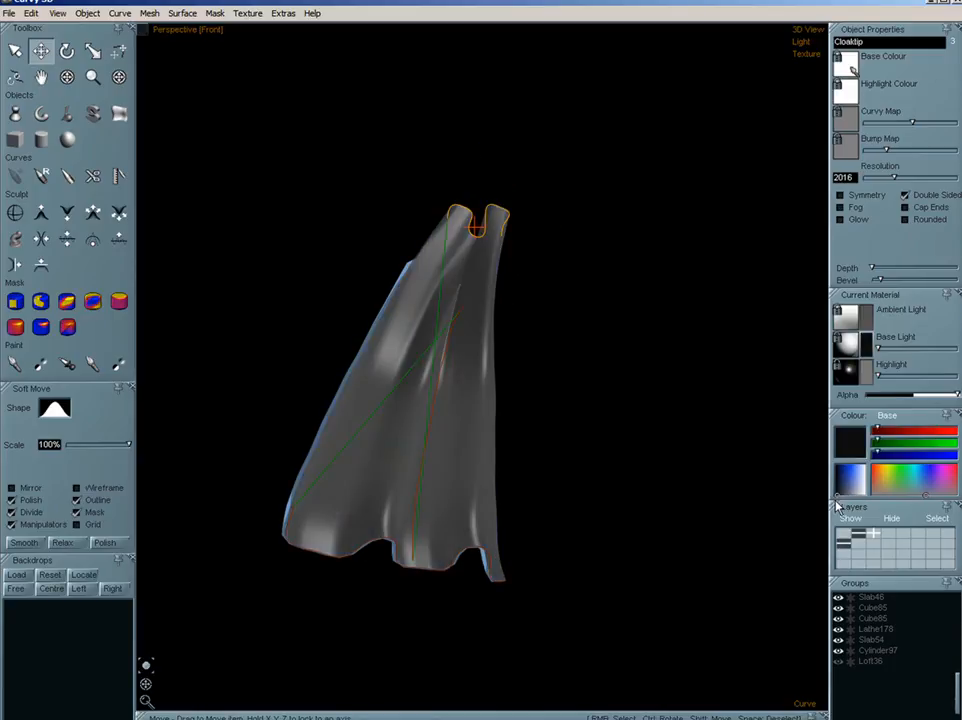
- Nudge the cloak tip's lower curve and its centre curve slightly upward
mouse_move(430, 581)
left_mouse_down()
mouse_move(425, 515)
mouse_move(438, 517)
mouse_move(436, 572)
left_mouse_up()
right_click(446, 427)
mouse_move(444, 419)
left_mouse_down()
mouse_move(448, 374)
mouse_move(444, 405)
left_mouse_up()
right_click(426, 558)
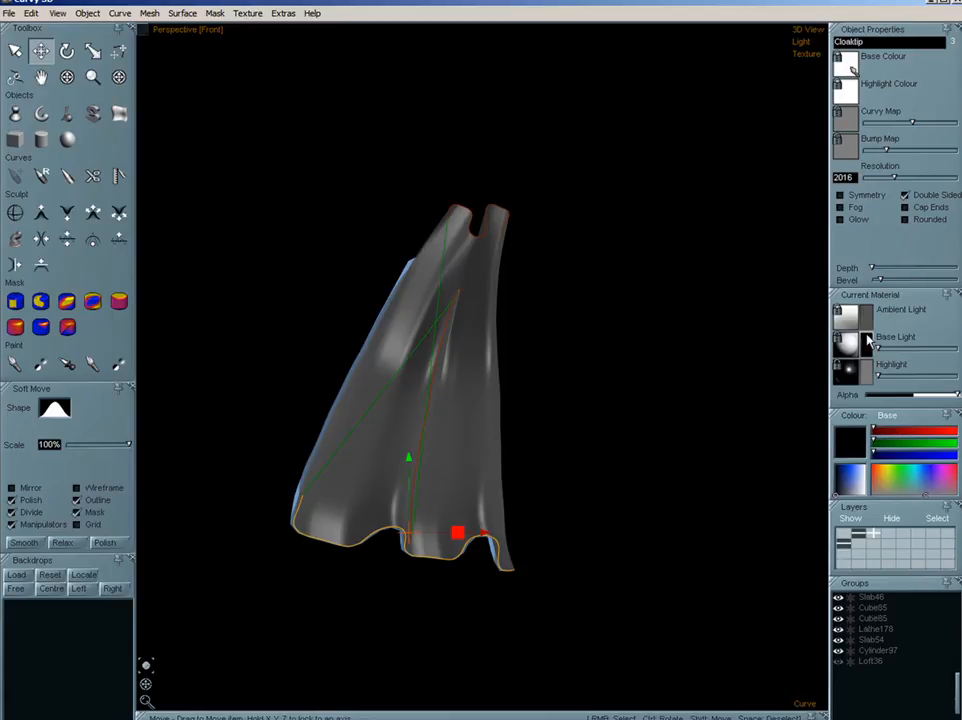
- Lighten the cloak tip's base light colour to mid grey and show the figure's body layer again
left_click(852, 486)
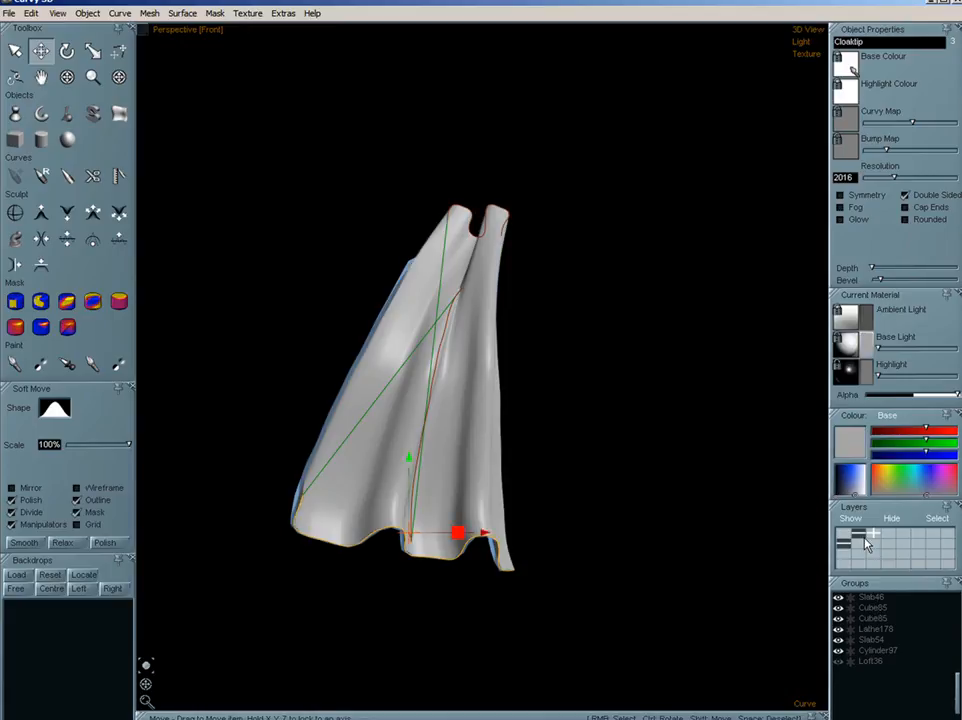
left_click(847, 557)
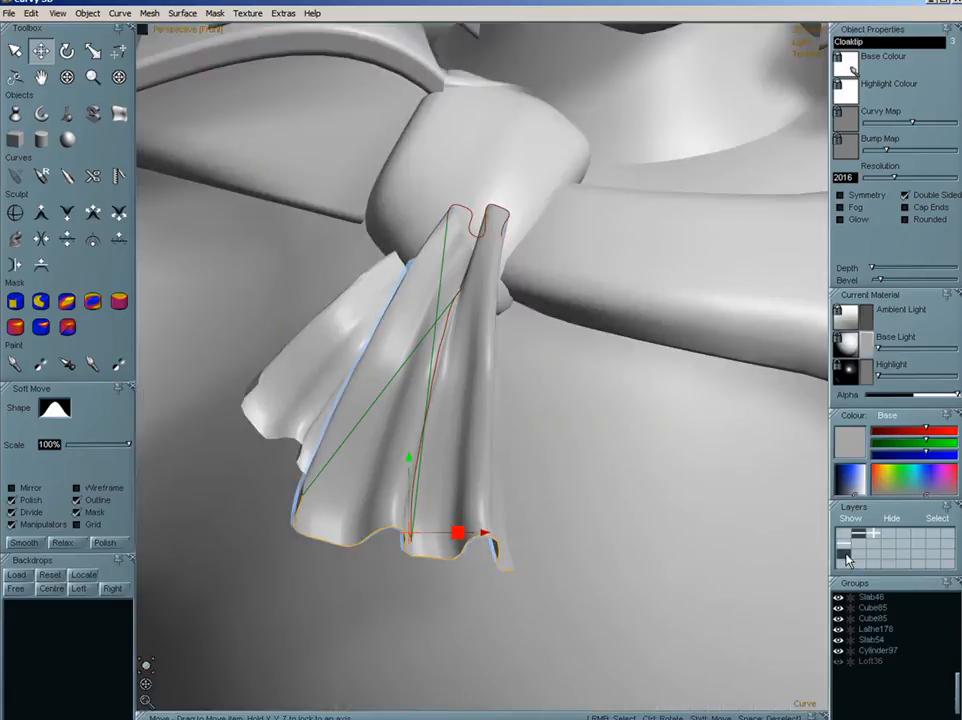
- Duplicate the hood and place the copy in the empty space beside the figure
scroll(326, 451, "down", 10)
middle_click_drag(392, 441, 435, 404)
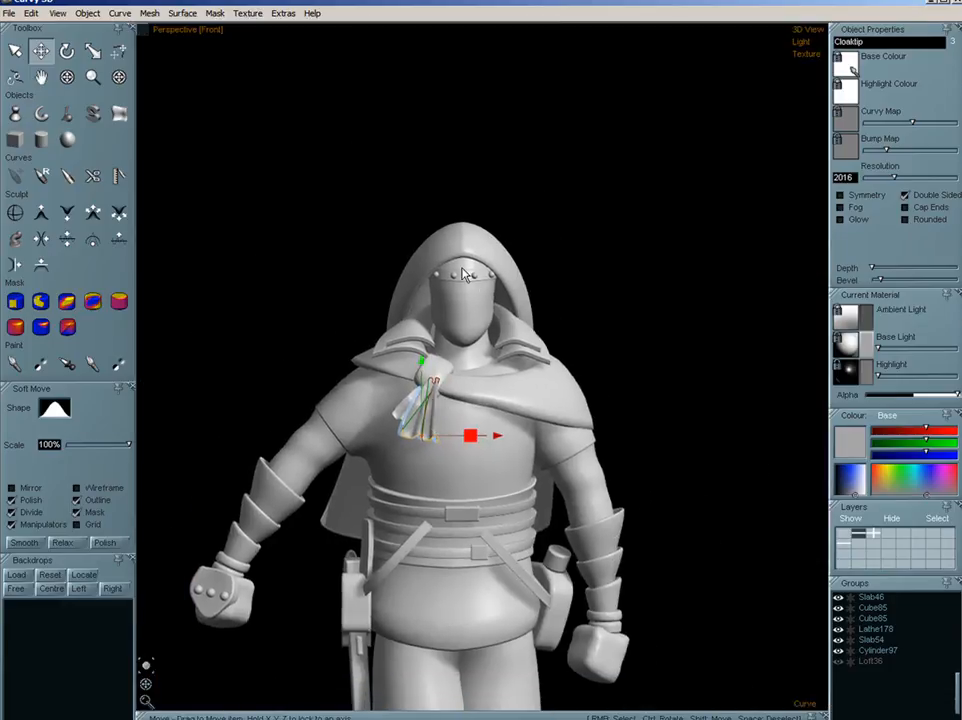
left_click(458, 235)
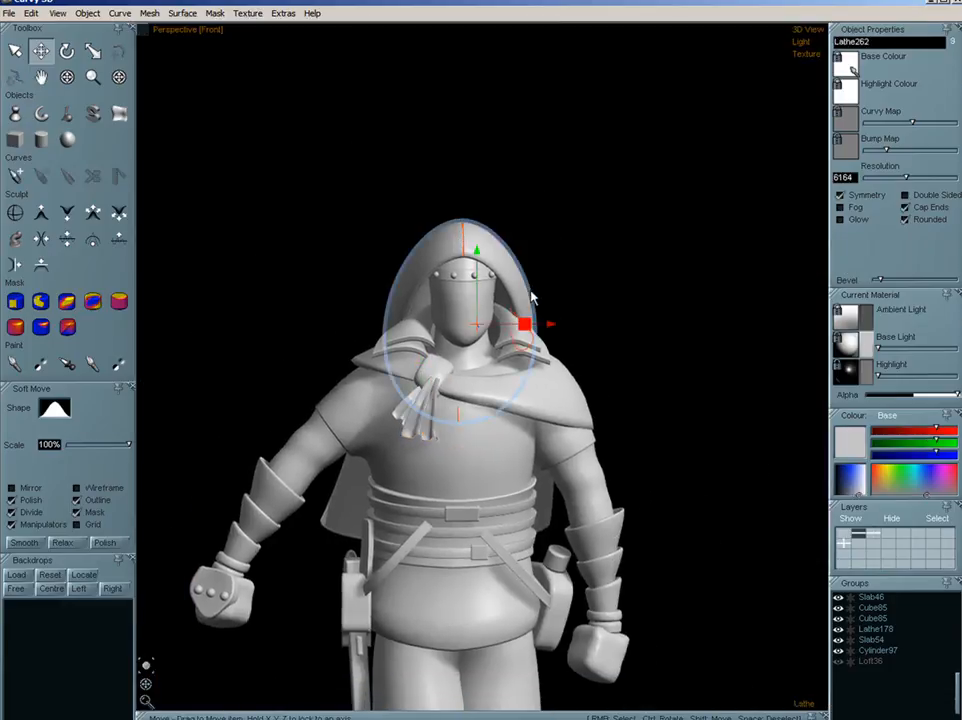
scroll(608, 323, "up", 2)
mouse_move(608, 323)
middle_mouse_down()
mouse_move(552, 313)
mouse_move(457, 345)
middle_mouse_up()
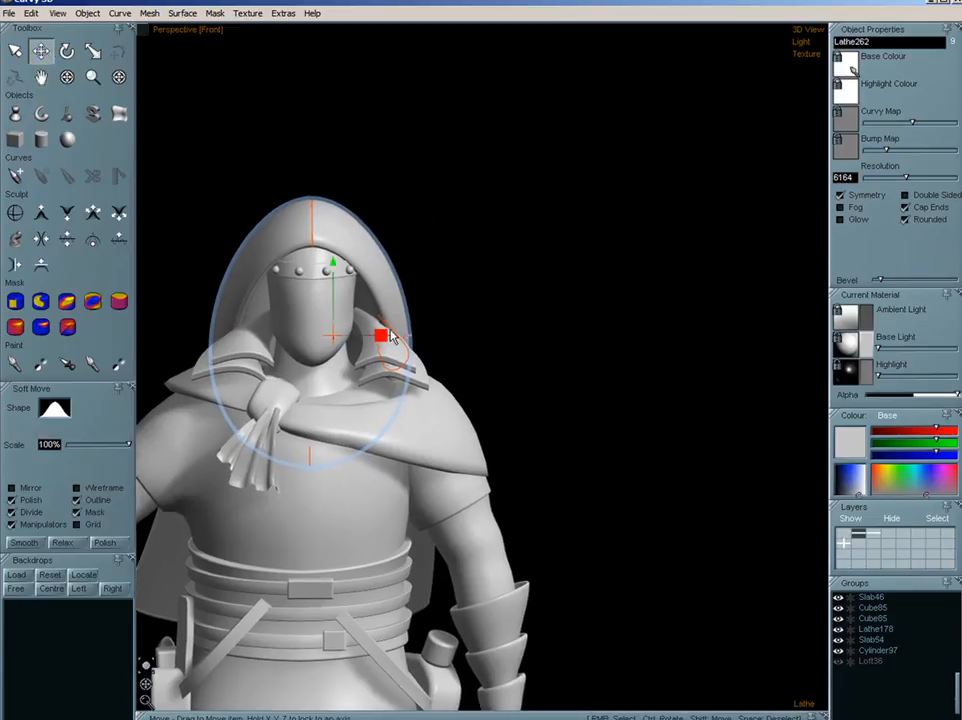
scroll(414, 312, "down", 2)
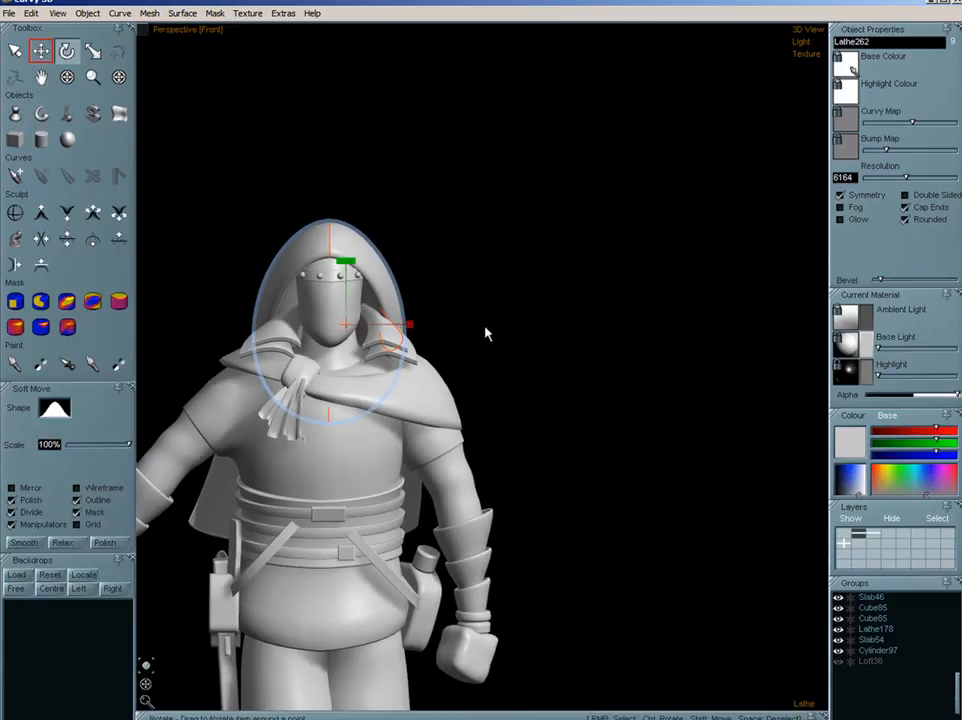
mouse_move(463, 326)
left_mouse_down()
mouse_move(526, 305)
mouse_move(758, 301)
left_mouse_up()
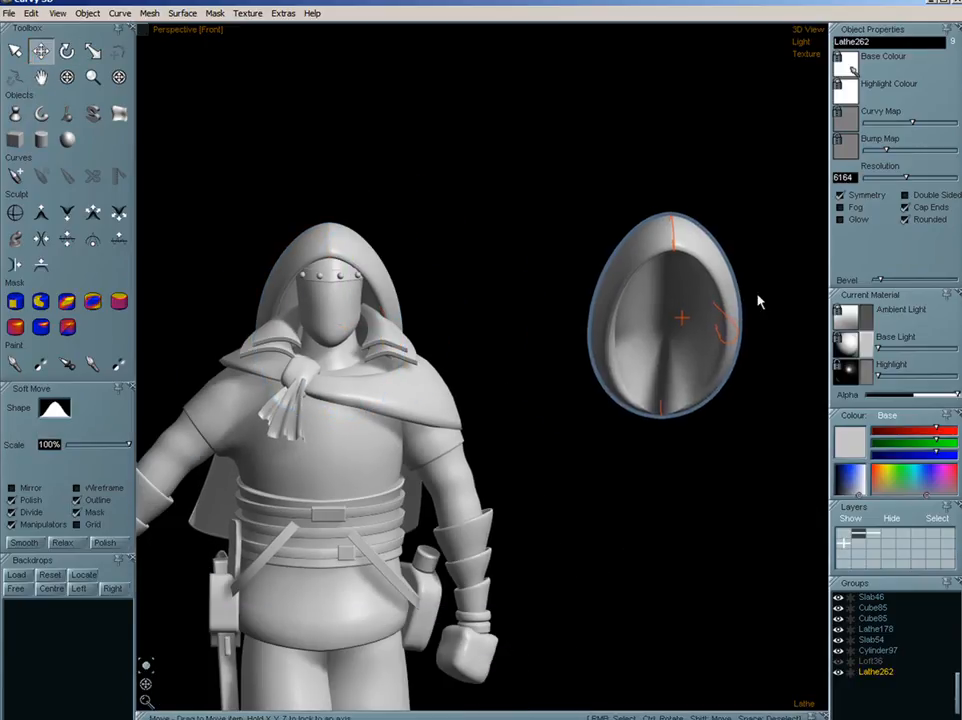
- Turn off the Rounded option for the hood copy
middle_click_drag(726, 447, 680, 453)
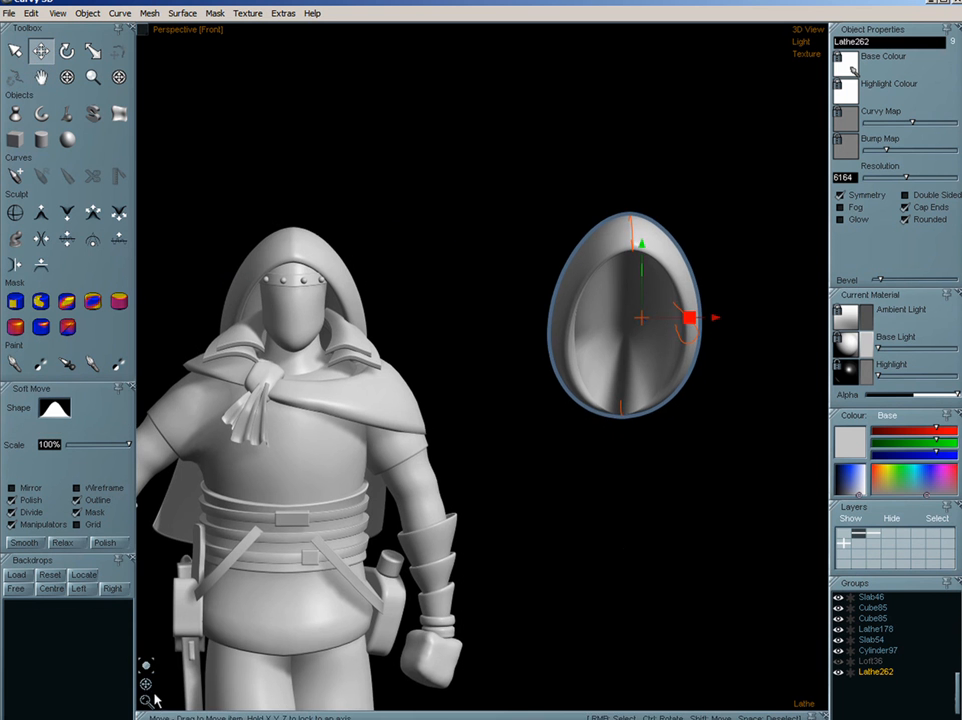
mouse_move(147, 693)
left_mouse_down()
mouse_move(4, 708)
mouse_move(187, 712)
mouse_move(160, 705)
mouse_move(137, 633)
mouse_move(133, 705)
mouse_move(143, 655)
mouse_move(50, 712)
mouse_move(140, 704)
left_mouse_up()
left_click(906, 220)
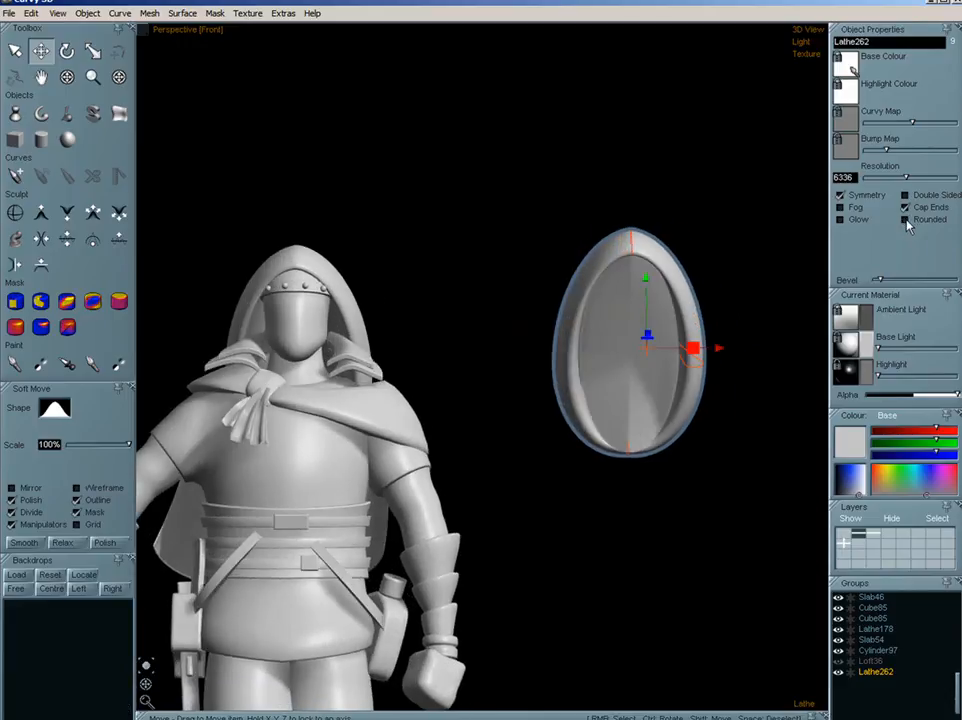
left_click_drag(148, 690, 110, 708)
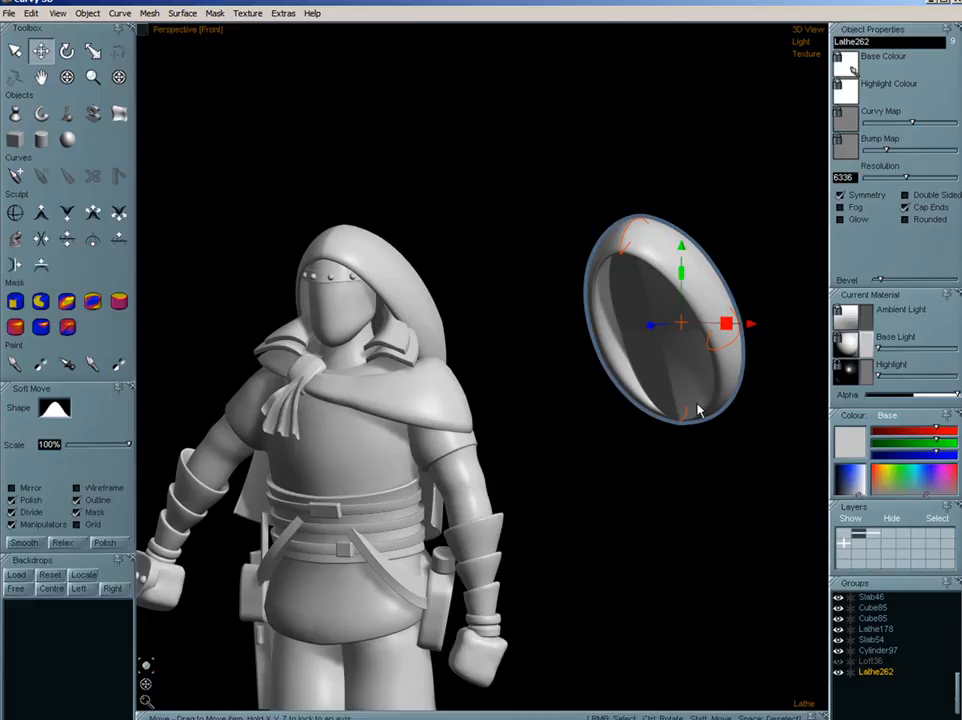
- Adjust the hood copy's lower, side and upper profile curves with Move, raising the side curve and lowering the upper one slightly
left_click(690, 430)
mouse_move(690, 430)
left_mouse_down()
mouse_move(679, 369)
mouse_move(688, 440)
mouse_move(689, 427)
left_mouse_up()
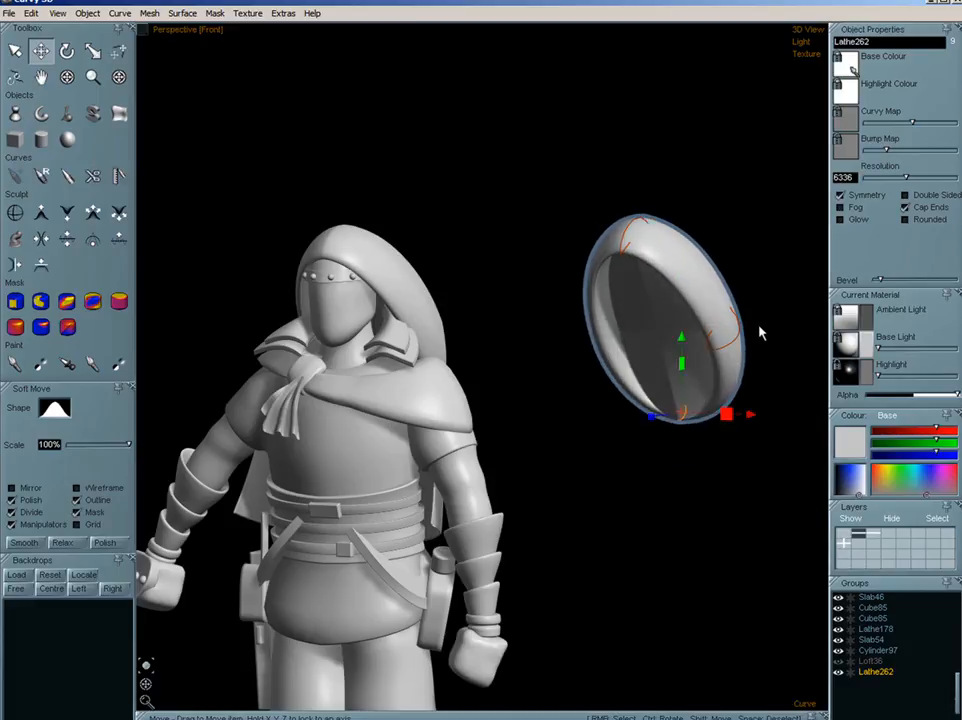
left_click(739, 354)
mouse_move(739, 354)
left_mouse_down()
mouse_move(727, 287)
mouse_move(736, 340)
left_mouse_up()
left_click(640, 228)
left_click_drag(640, 228, 679, 285)
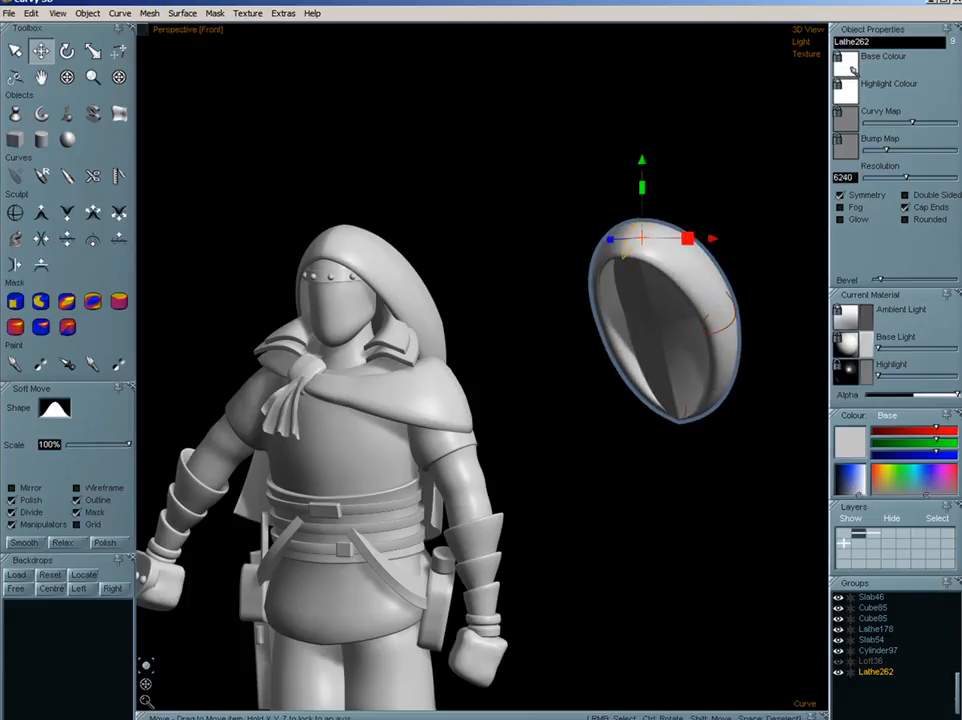
- Reshape the hood copy's mesh with Soft Move, pulling both upper sides inward and the opening's top upward into a pointed hood
left_click_drag(147, 684, 179, 673)
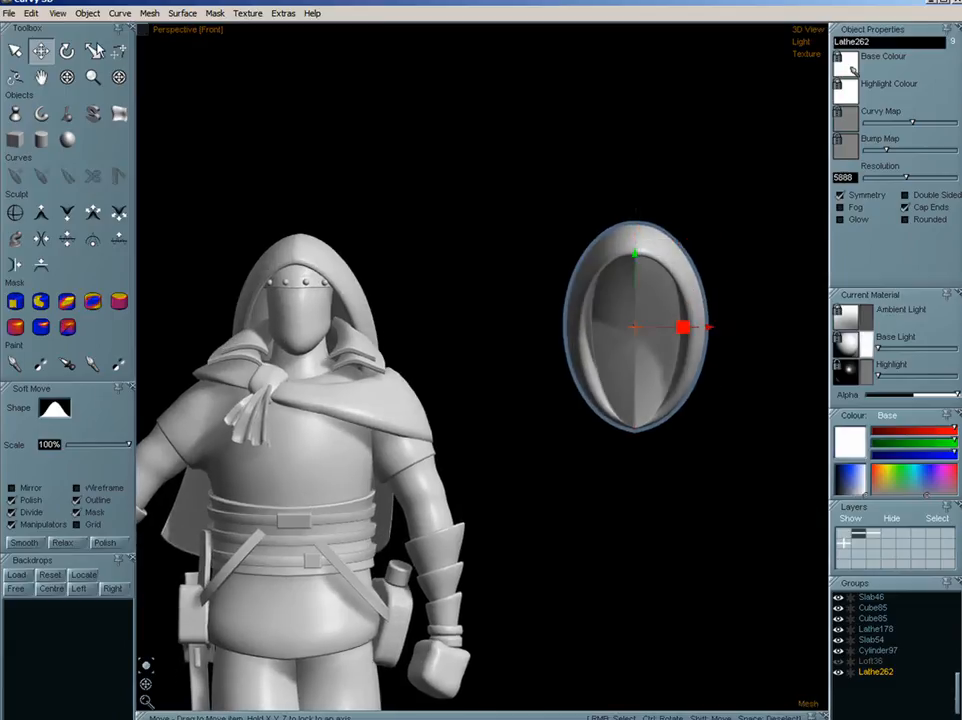
left_click(118, 51)
left_click_drag(689, 272, 666, 280)
left_click_drag(586, 279, 598, 293)
left_click_drag(632, 257, 637, 245)
left_click_drag(697, 305, 694, 294)
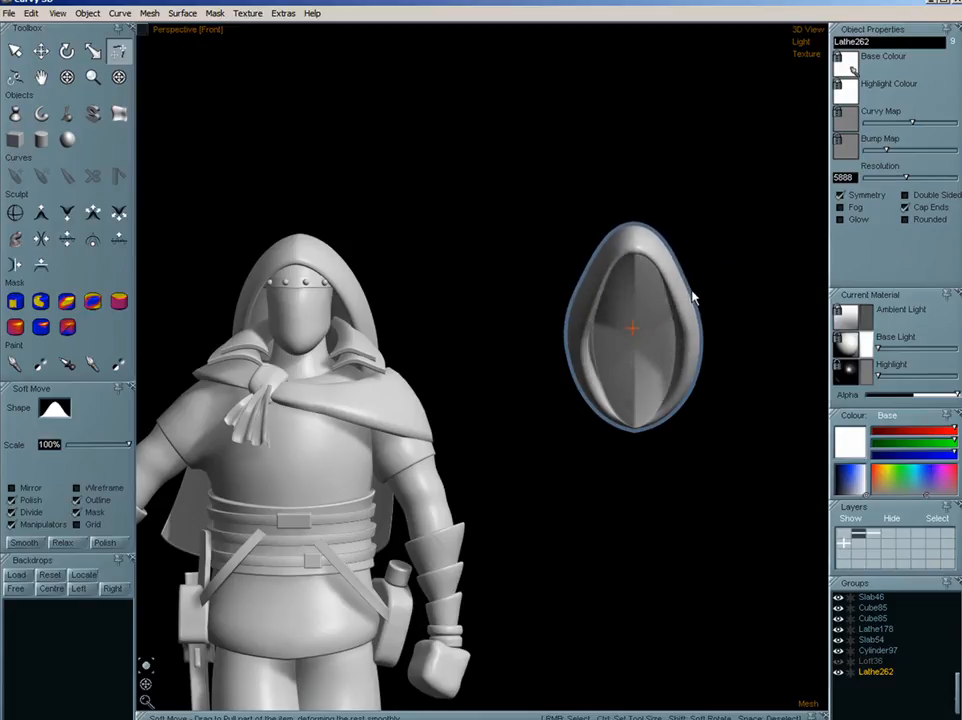
- Pull the hood copy's side and lower edges outward with Soft Move to widen its lower half
mouse_move(565, 294)
left_mouse_down()
mouse_move(582, 301)
mouse_move(570, 302)
left_mouse_up()
left_click_drag(704, 360, 708, 366)
mouse_move(575, 394)
left_mouse_down()
mouse_move(590, 377)
mouse_move(589, 399)
left_mouse_up()
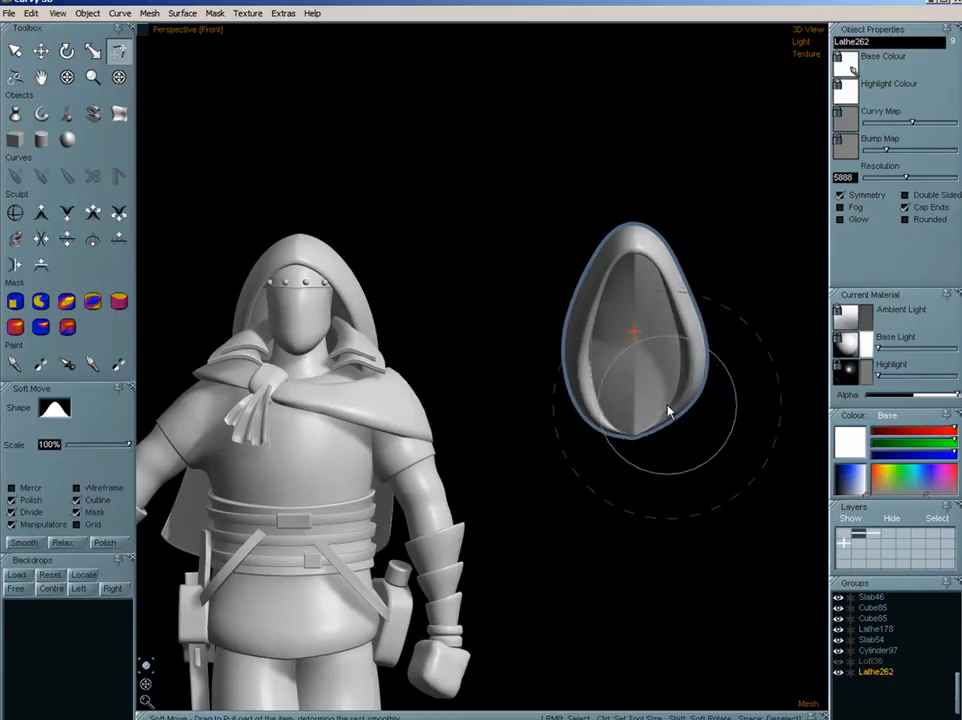
left_click_drag(685, 406, 696, 410)
scroll(652, 321, "up", 3)
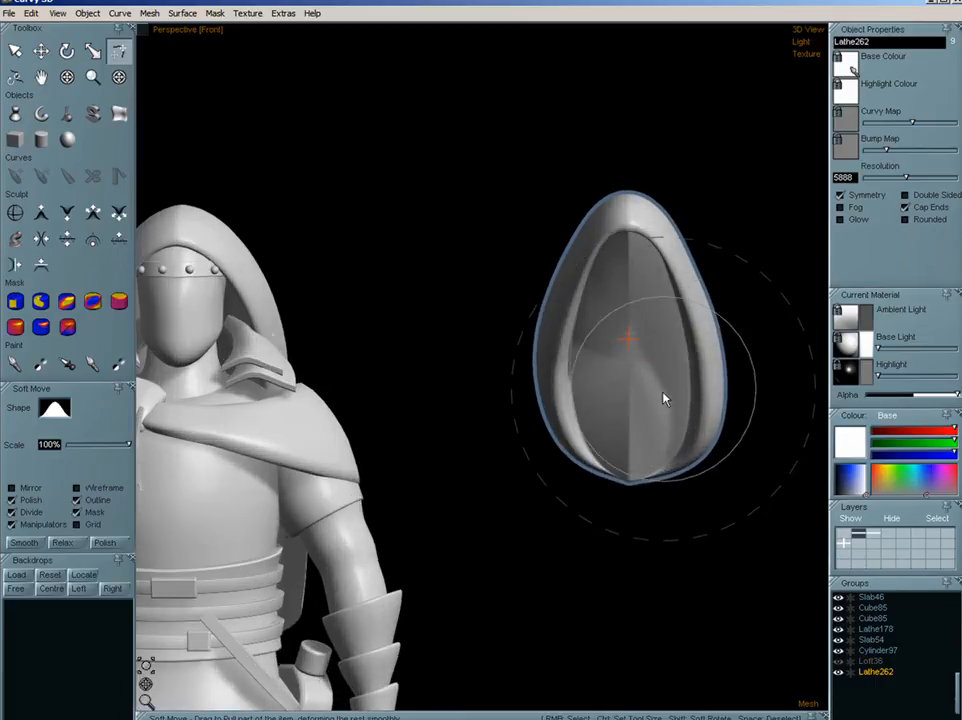
- Delete the hood copy, the figure's hood and the collar to expose the head
key("Delete")
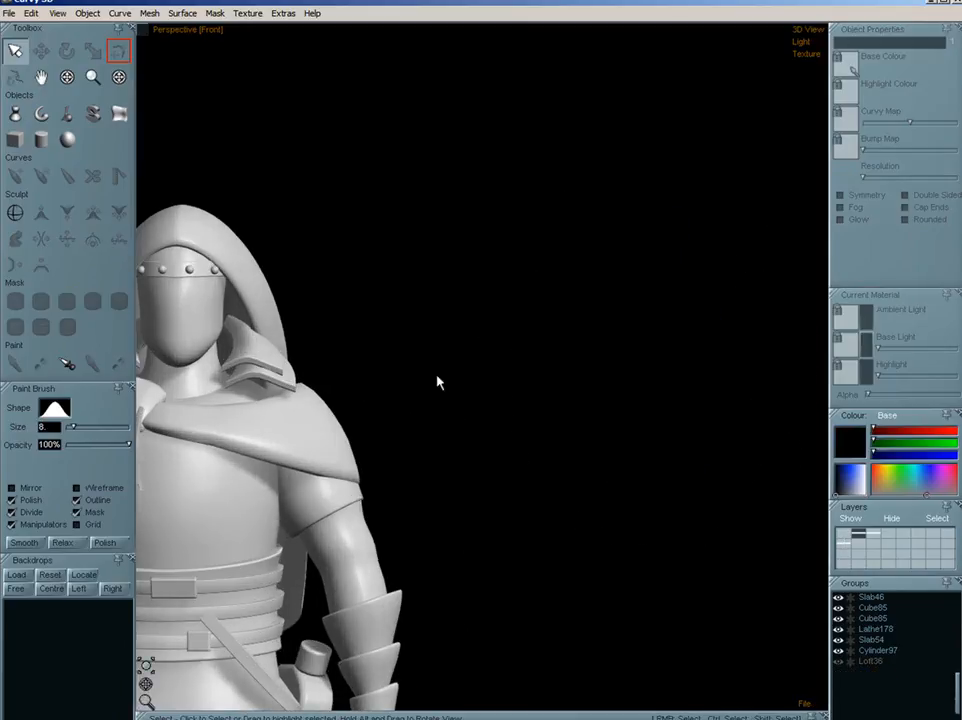
middle_click_drag(440, 378, 615, 356)
left_click(362, 322)
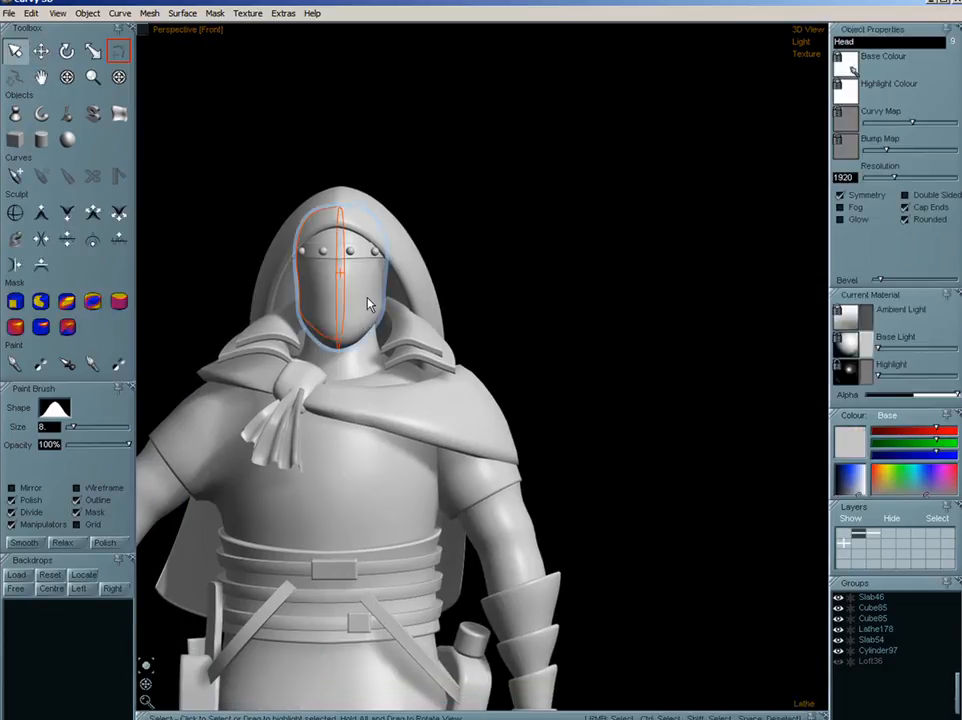
left_click(415, 268)
key("Delete")
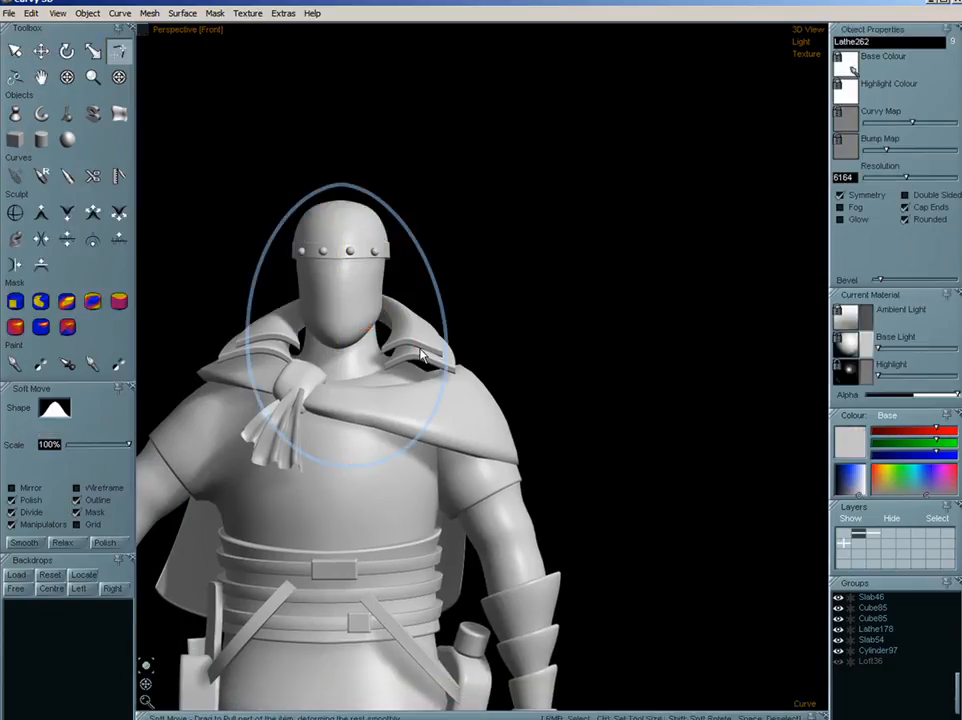
left_click(434, 372)
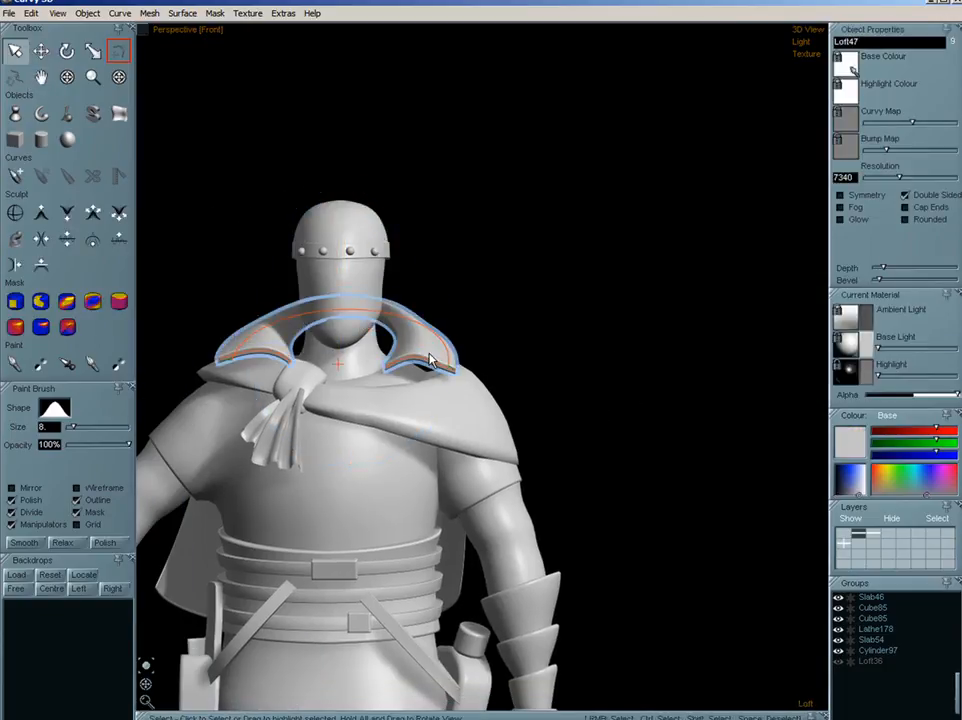
key("Delete")
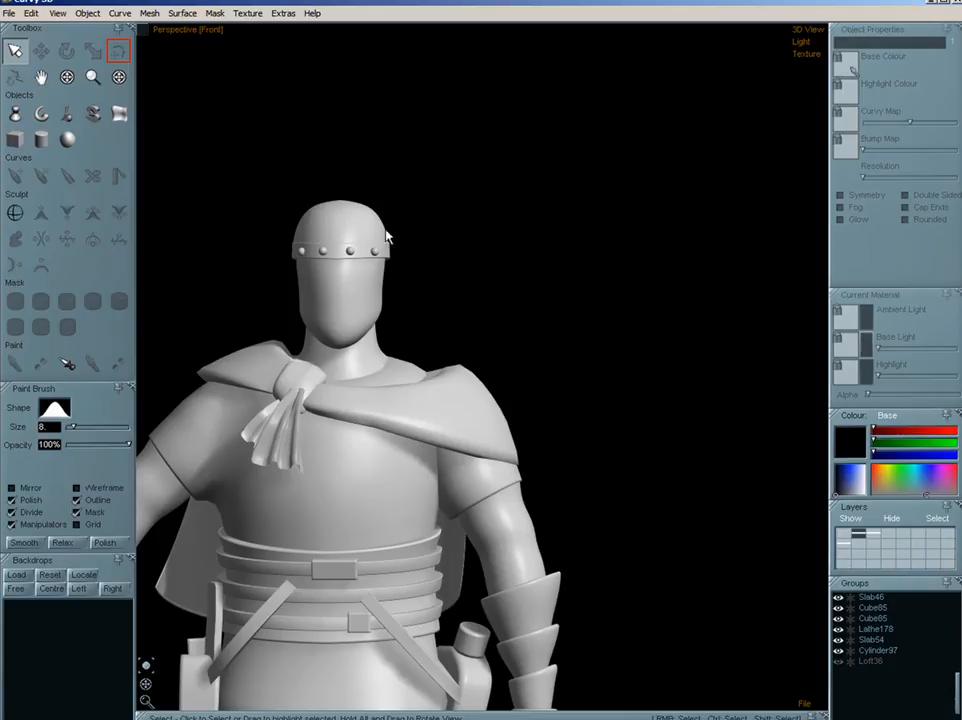
- Select the head and examine its profile curves from the front and the left side
left_click(363, 291)
middle_click_drag(423, 266, 584, 367)
scroll(633, 377, "up", 5)
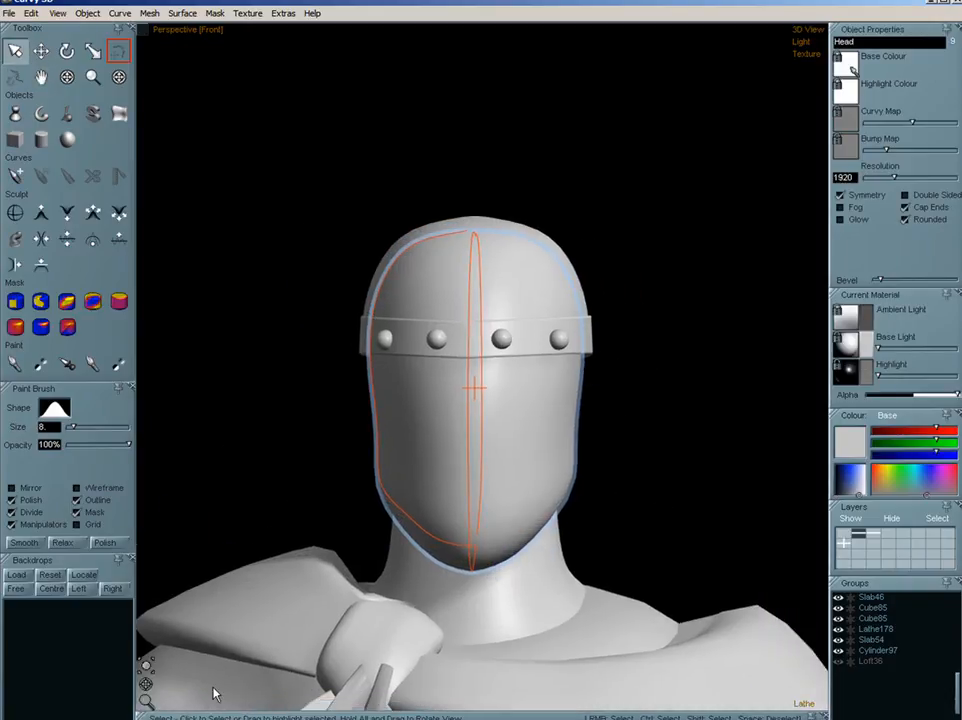
left_click_drag(147, 688, 152, 692)
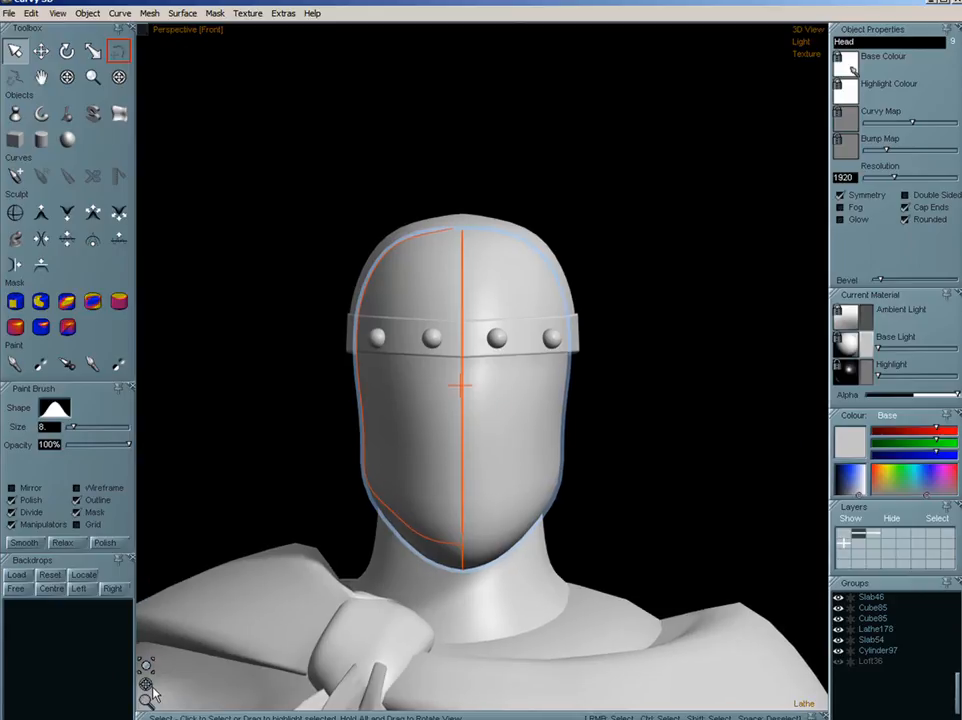
middle_click_drag(345, 614, 369, 494)
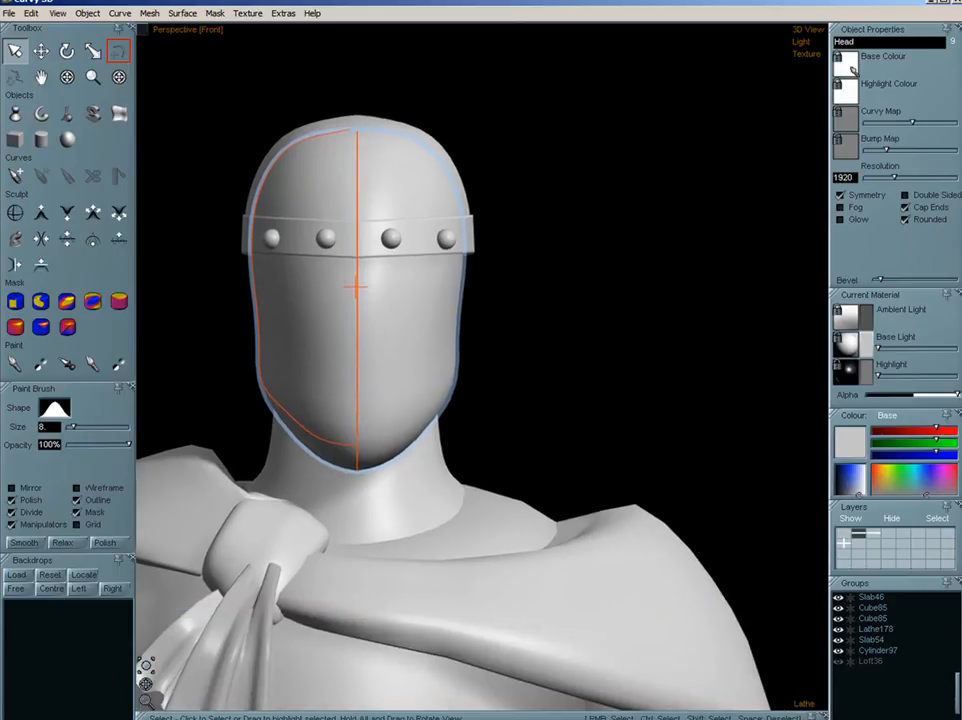
left_click_drag(147, 685, 32, 691)
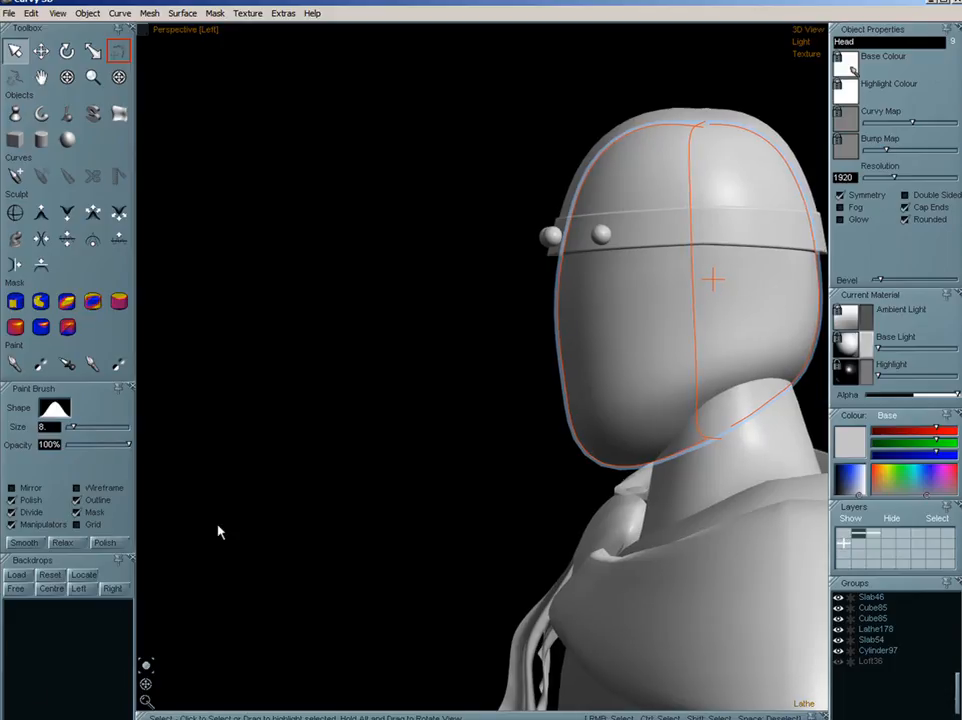
scroll(283, 449, "down", 3)
middle_click_drag(561, 443, 431, 437)
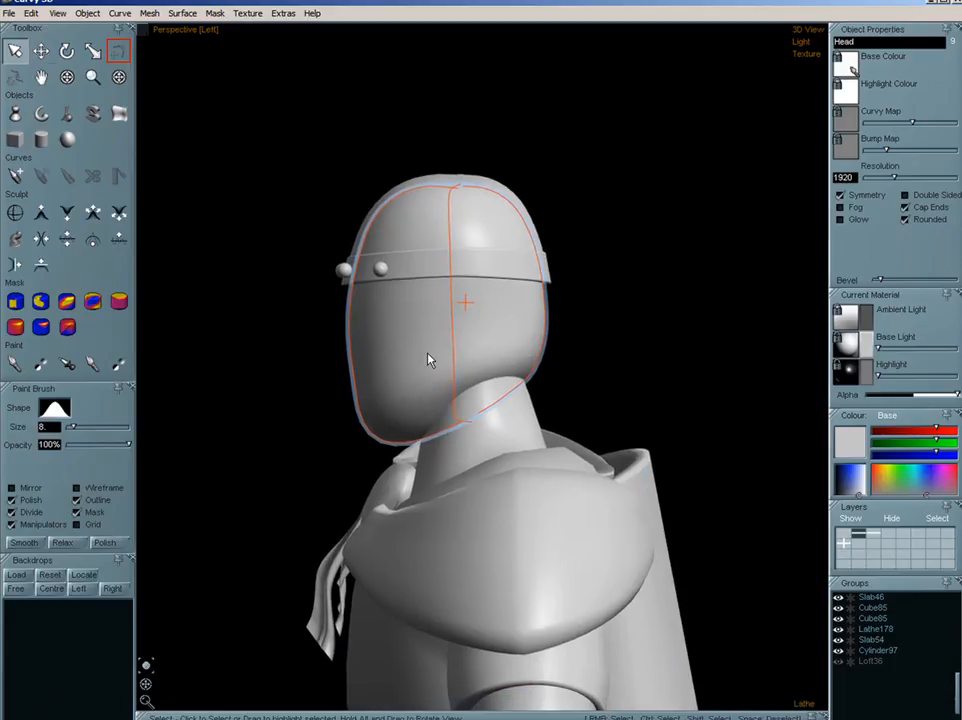
- Adjust the head's front profile curve with Move in the side view, pushing the face forward, and pick the back curve
left_click(368, 240)
key("m")
left_click_drag(386, 311, 441, 313)
right_click(546, 301)
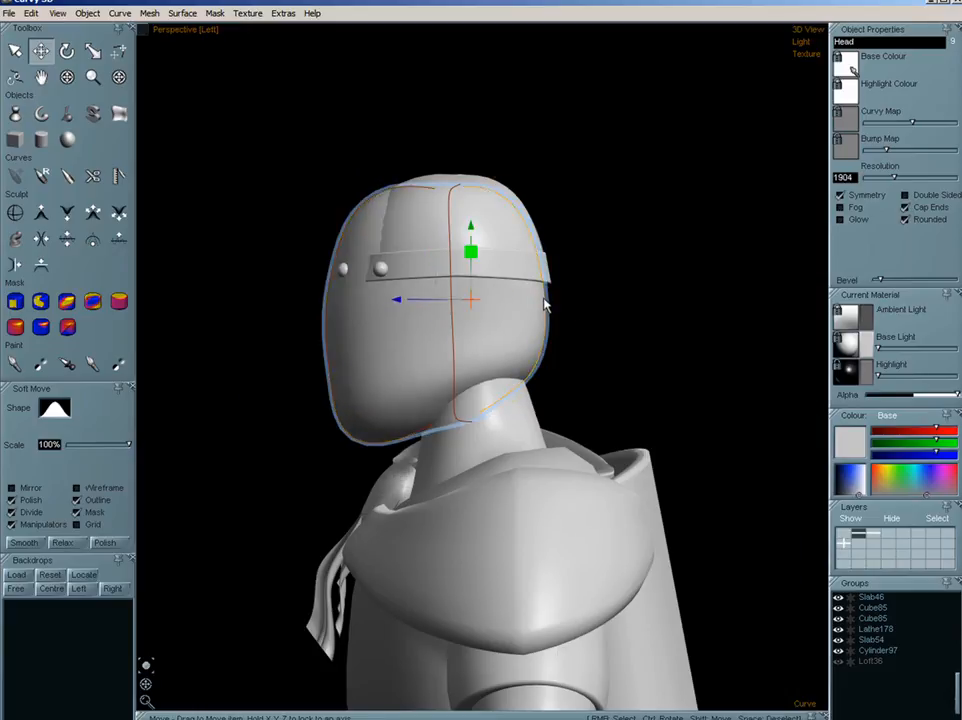
mouse_move(546, 301)
left_mouse_down()
mouse_move(637, 267)
mouse_move(662, 269)
mouse_move(545, 303)
left_mouse_up()
- Pull the head's side curve outward, compare the shape with Symmetry off and on, and return the curve to the head's side
left_click_drag(147, 685, 251, 688)
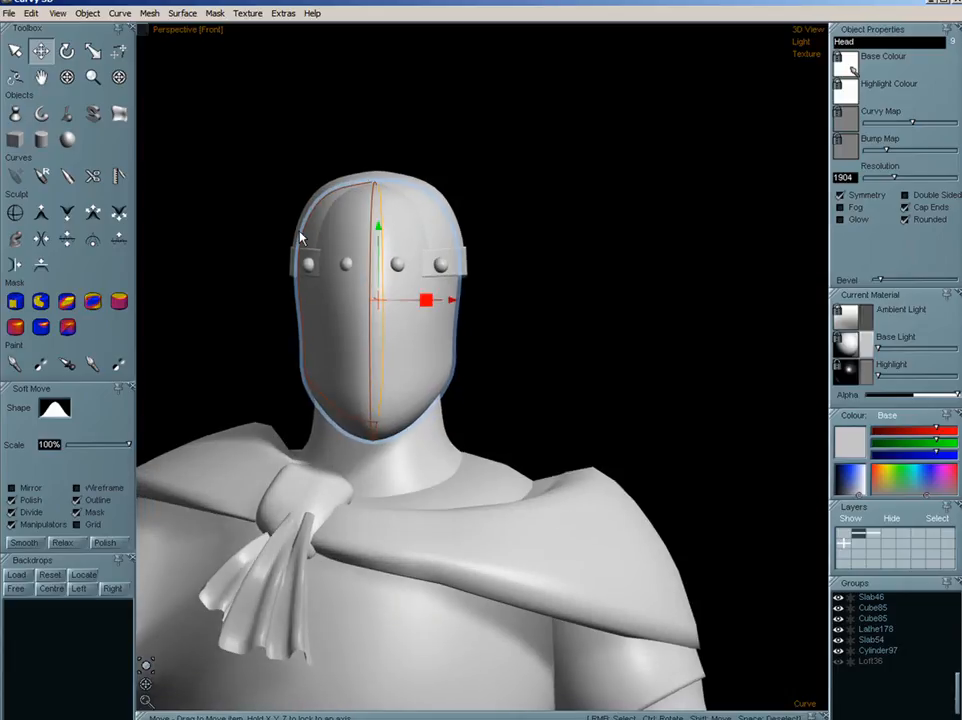
left_click_drag(335, 425, 303, 416)
key("ctrl+z")
left_click(840, 196)
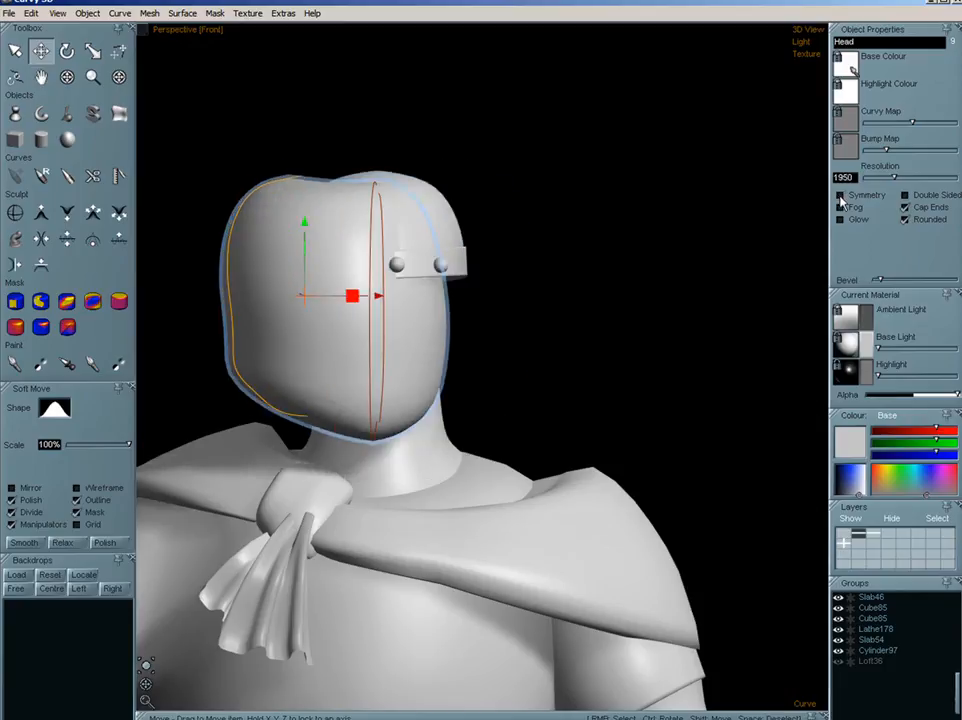
left_click(840, 196)
left_click_drag(322, 404, 369, 405)
- Move the head's front profile curve back behind the headband, and deselect the curve
left_click(383, 324)
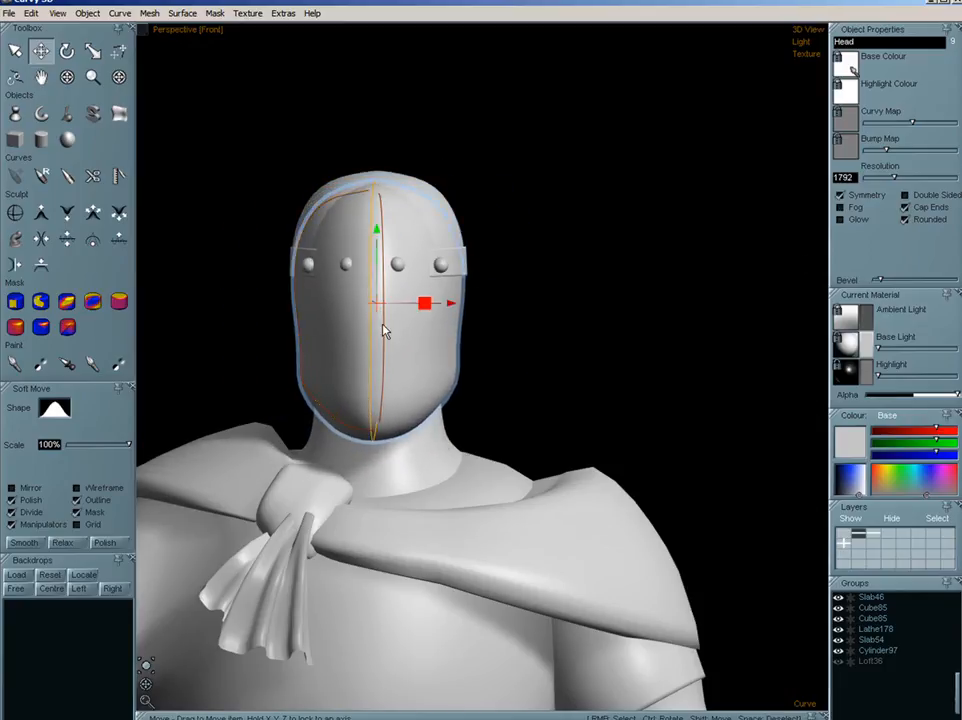
left_click(370, 304)
left_click_drag(146, 685, 45, 683)
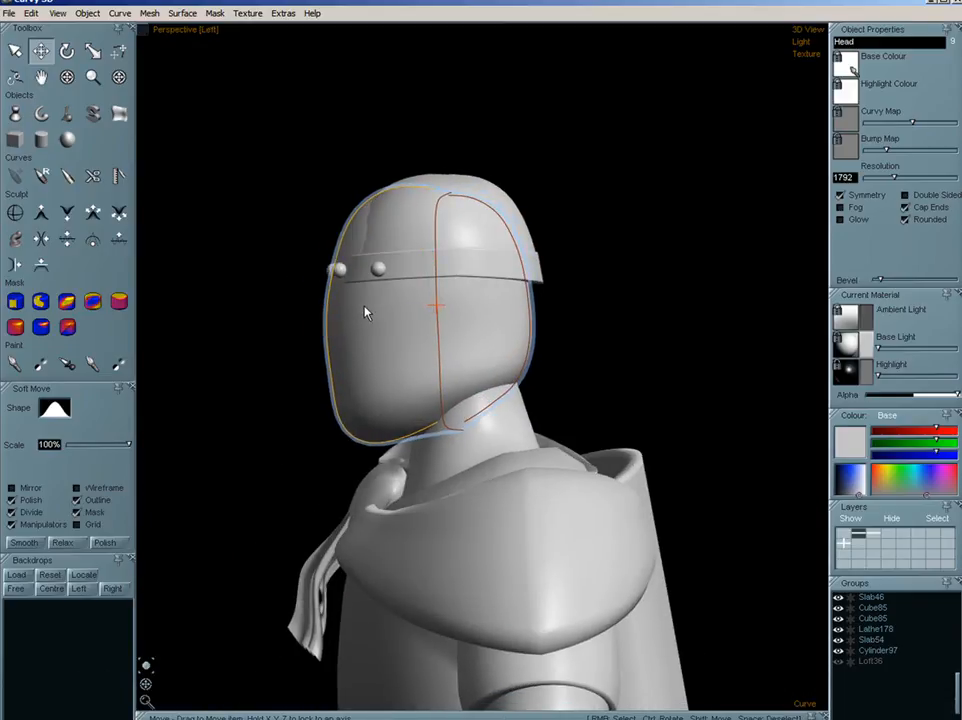
left_click_drag(146, 688, 251, 690)
key("space")
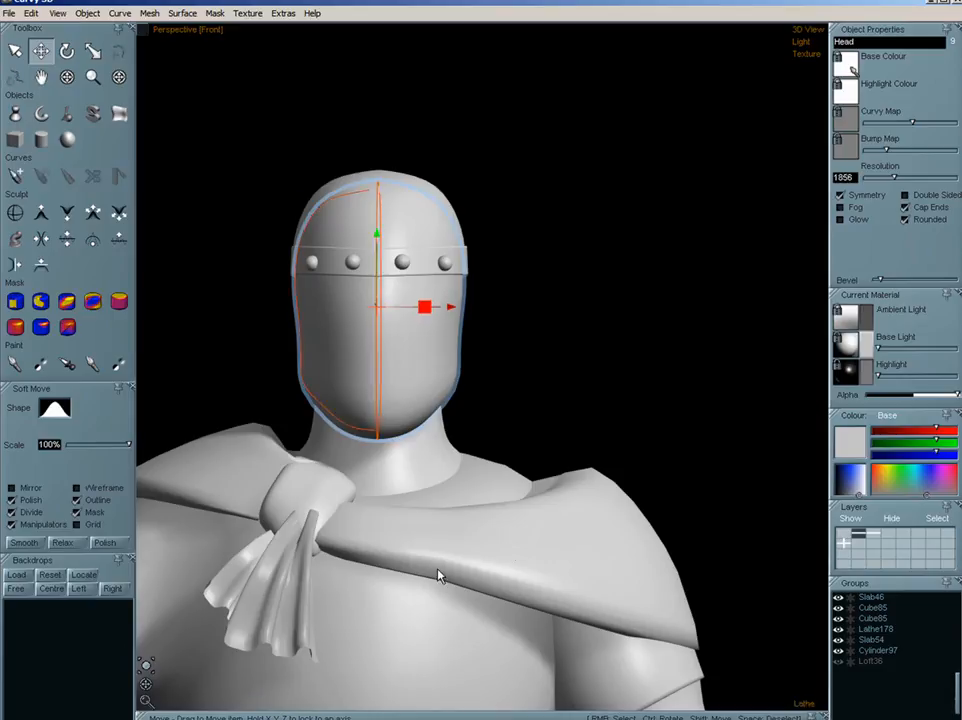
- Duplicate the head and place the copy in the empty space beside the figure
key("ctrl")
key("ctrl+v")
left_click_drag(405, 336, 635, 322)
key("space")
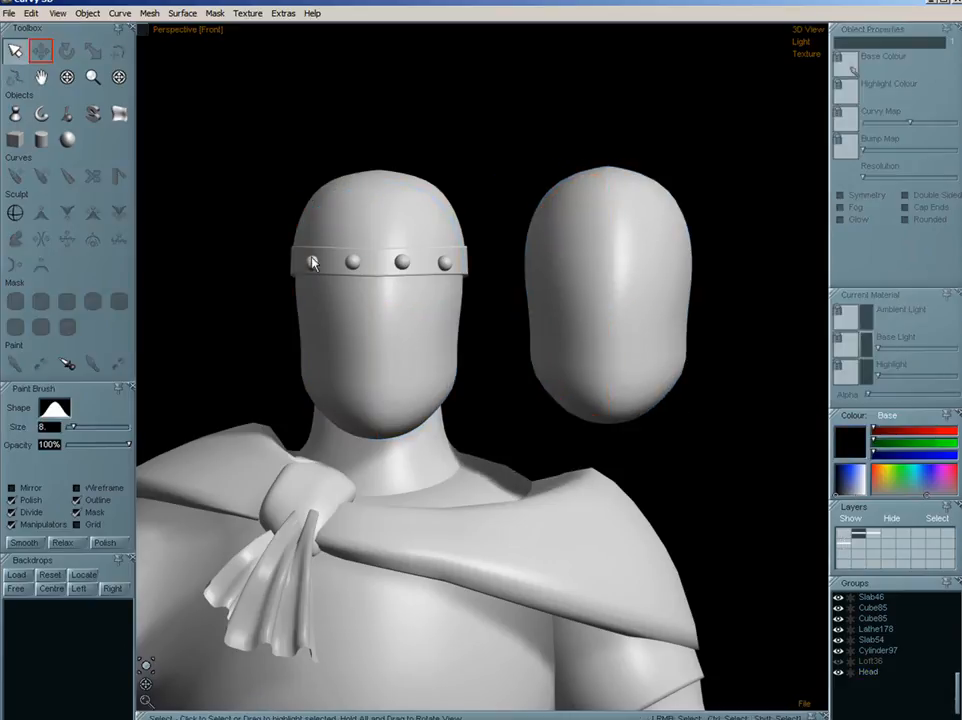
- Give the helm a violet-blue base colour
left_click(320, 195)
key("shift")
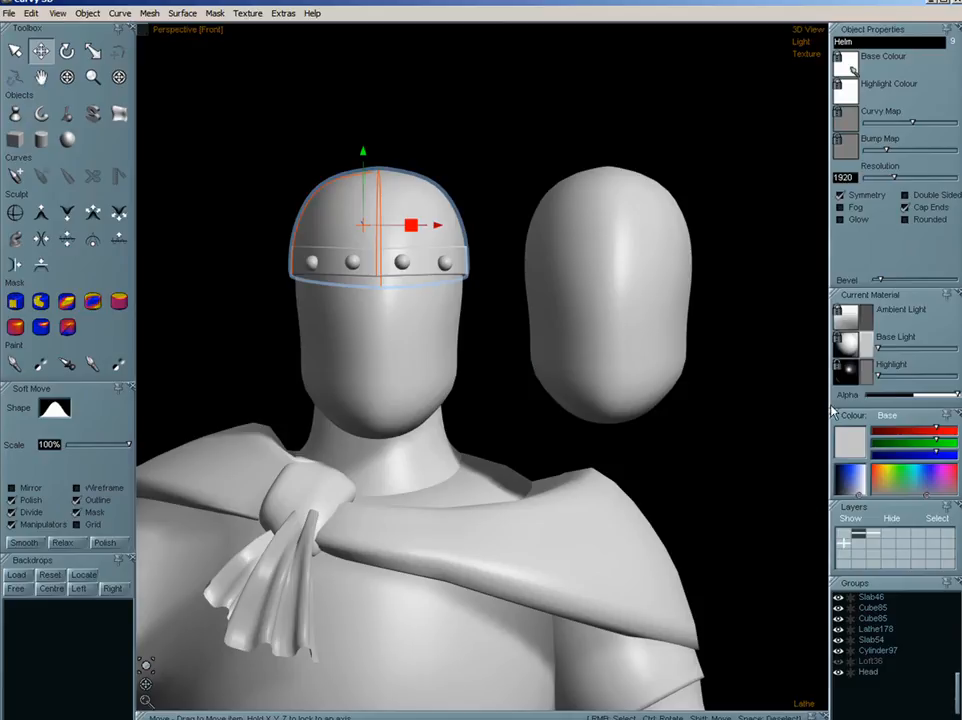
left_click(917, 443)
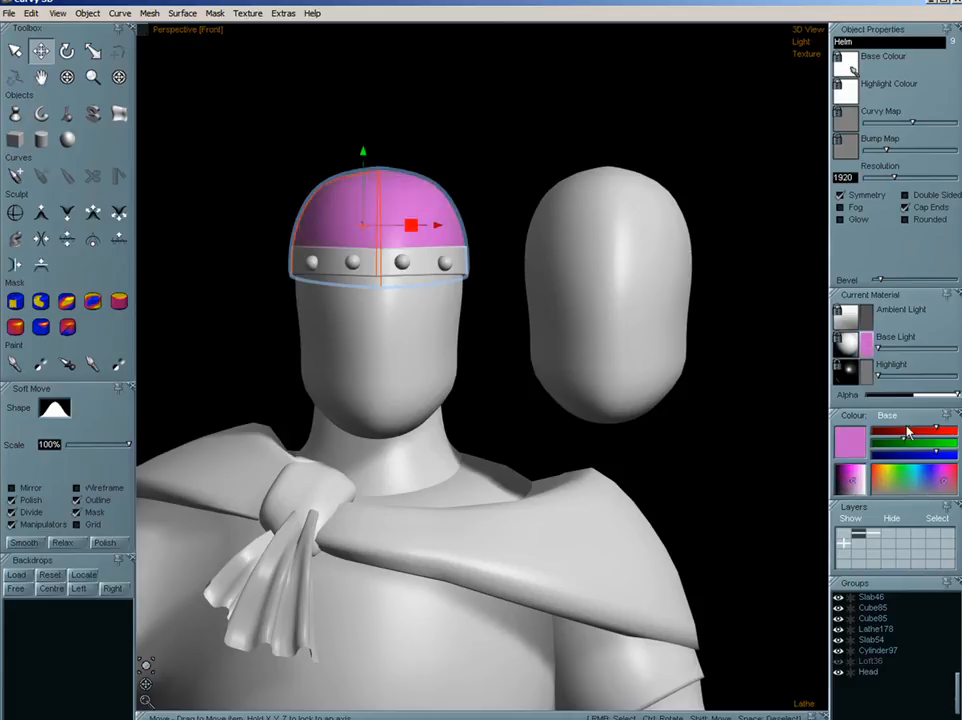
left_click(907, 430)
key("space")
- Give the studded headband an orange base colour
left_click(467, 277)
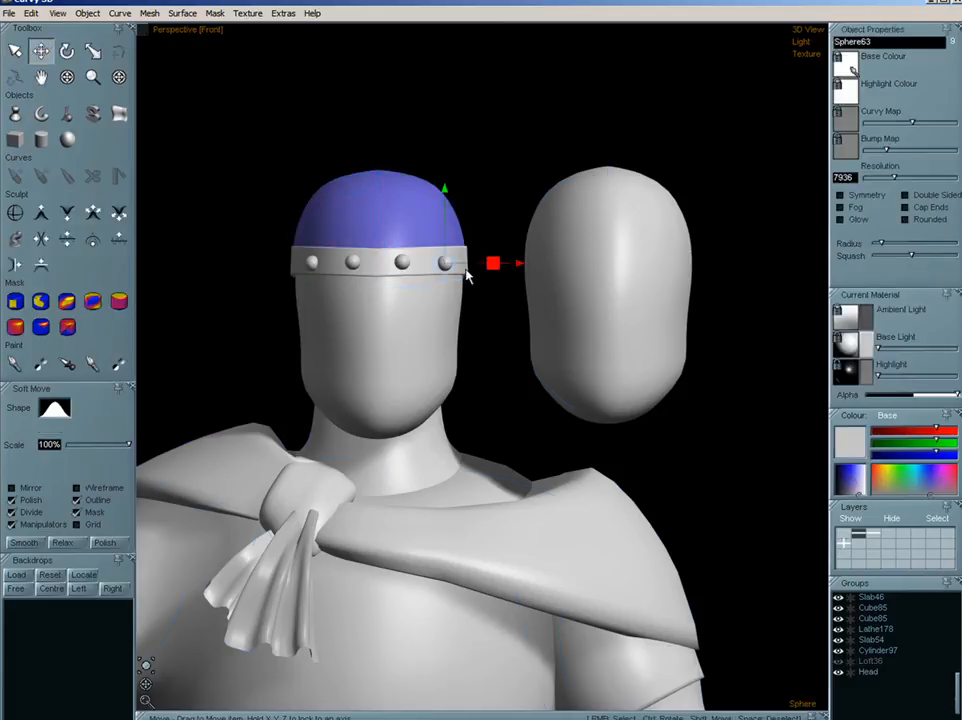
double_click(382, 263)
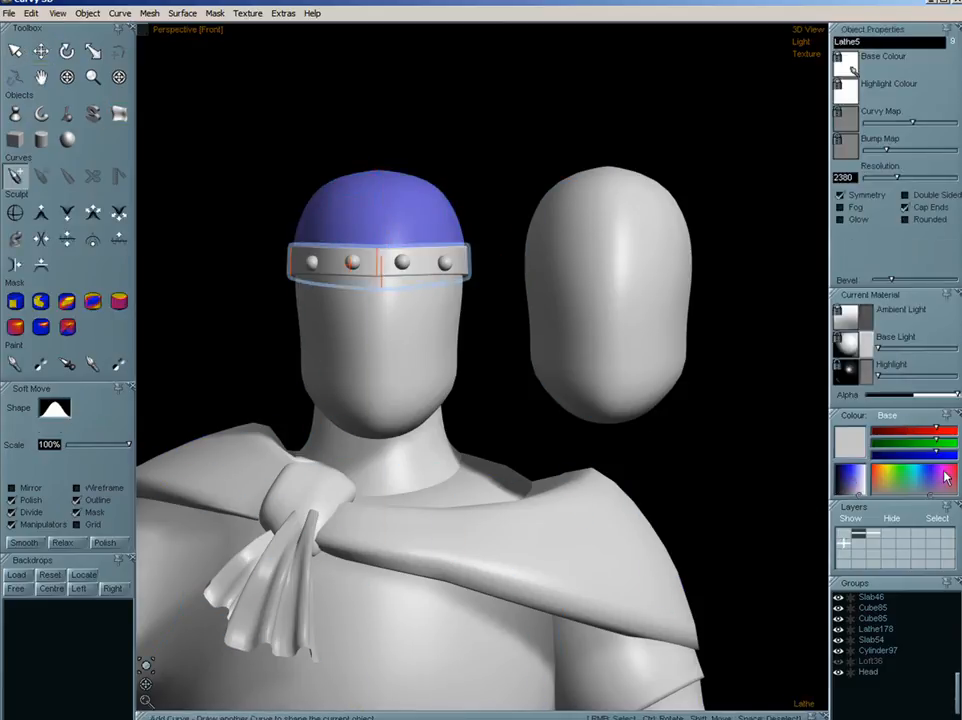
left_click(919, 443)
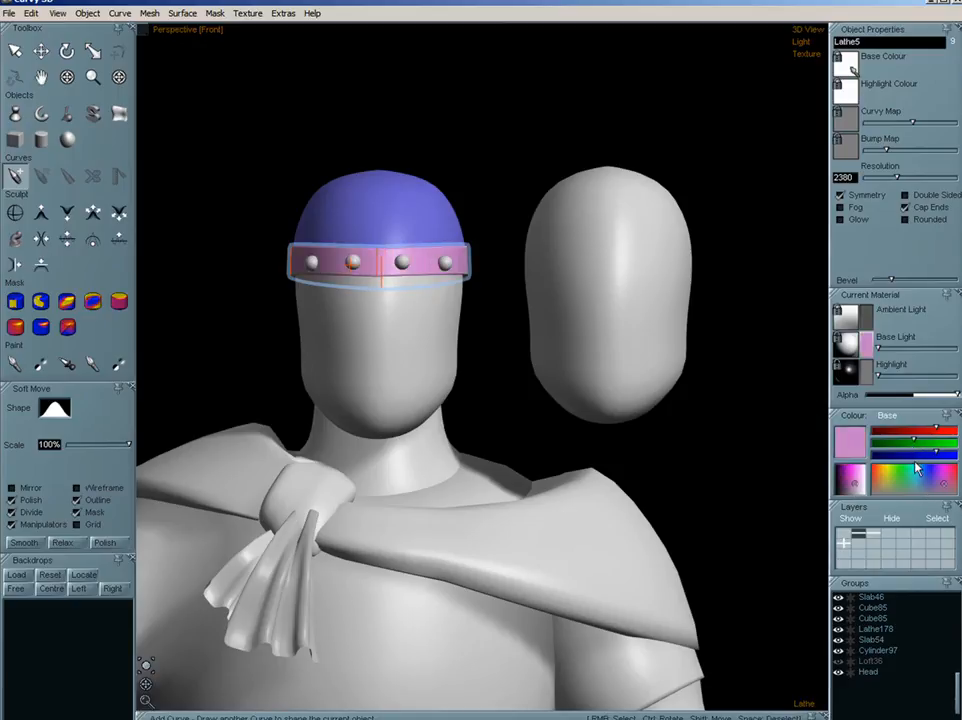
left_click(903, 455)
left_click(735, 477)
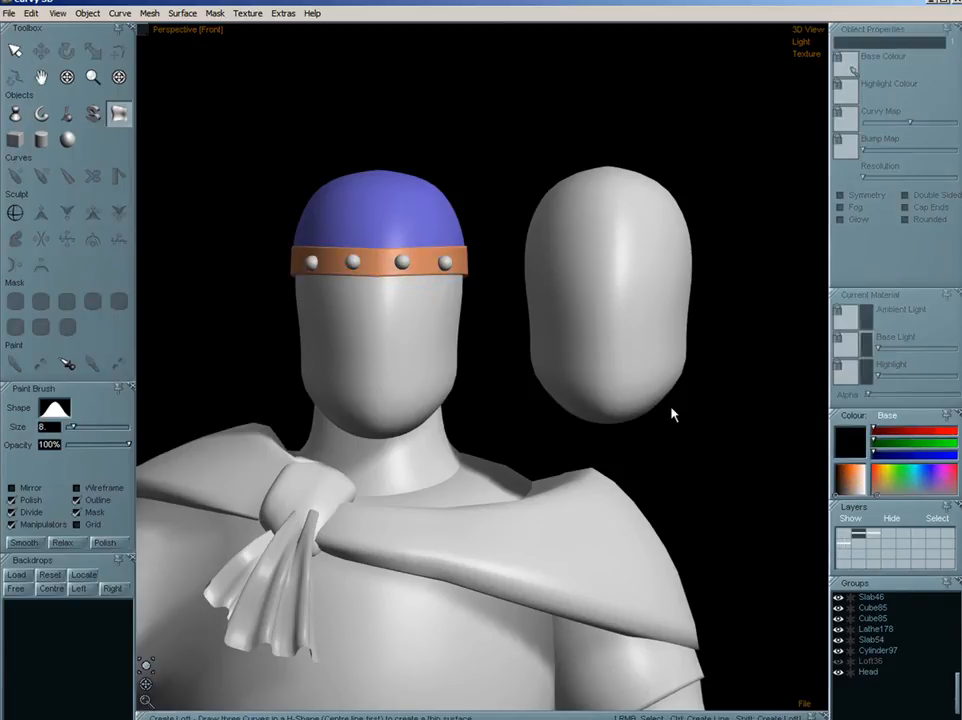
- Trim the head copy's side curve with Trim Curve to a short segment at headband height
left_click(537, 315)
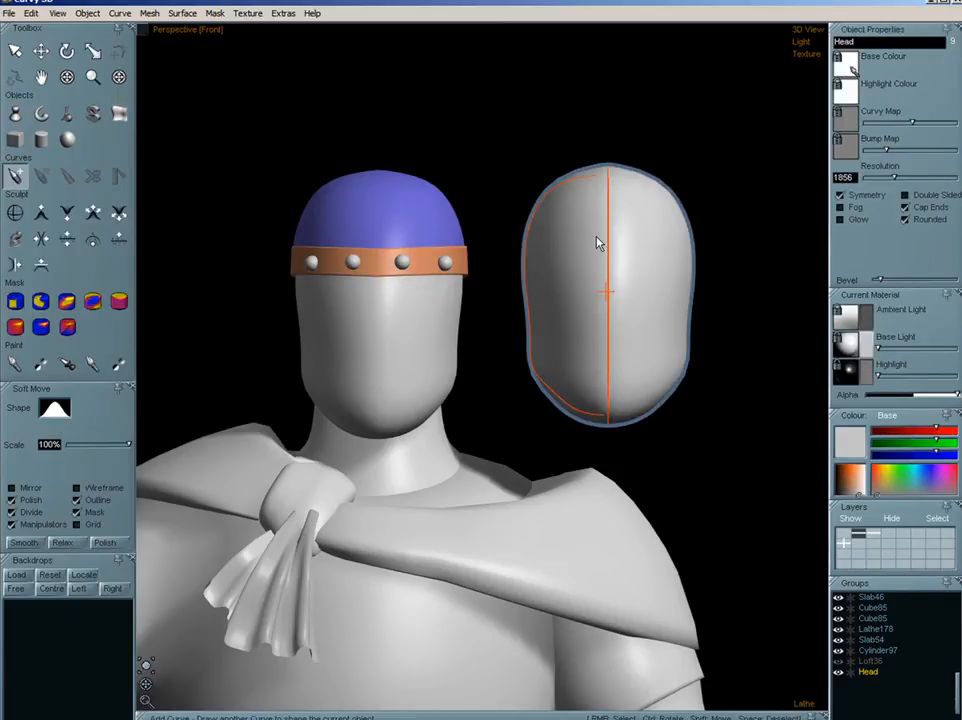
middle_click_drag(605, 270, 604, 281)
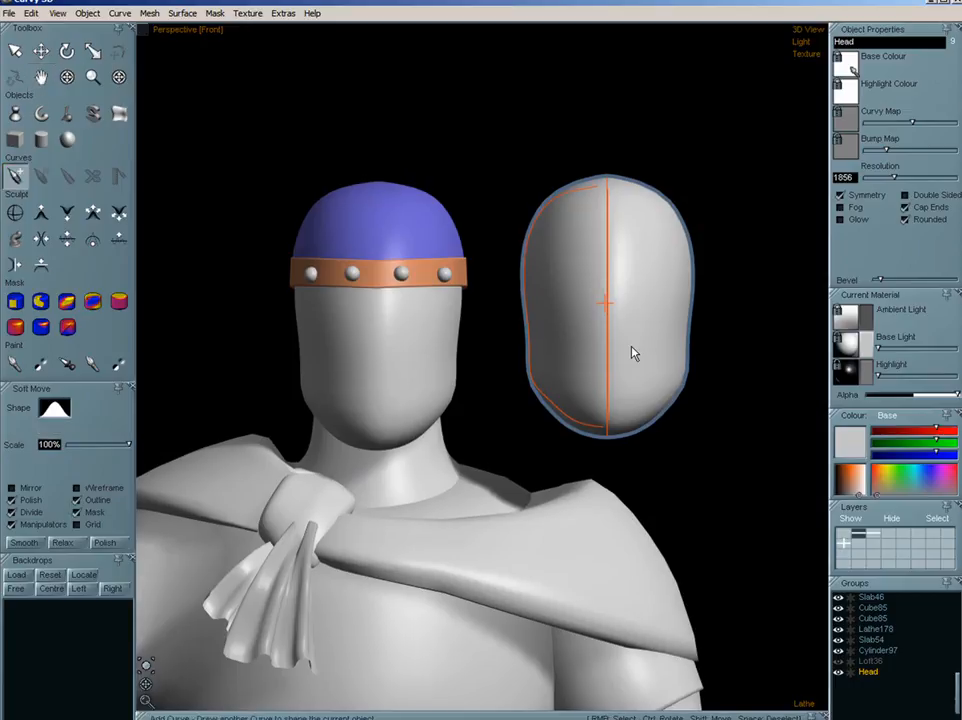
left_click(118, 176)
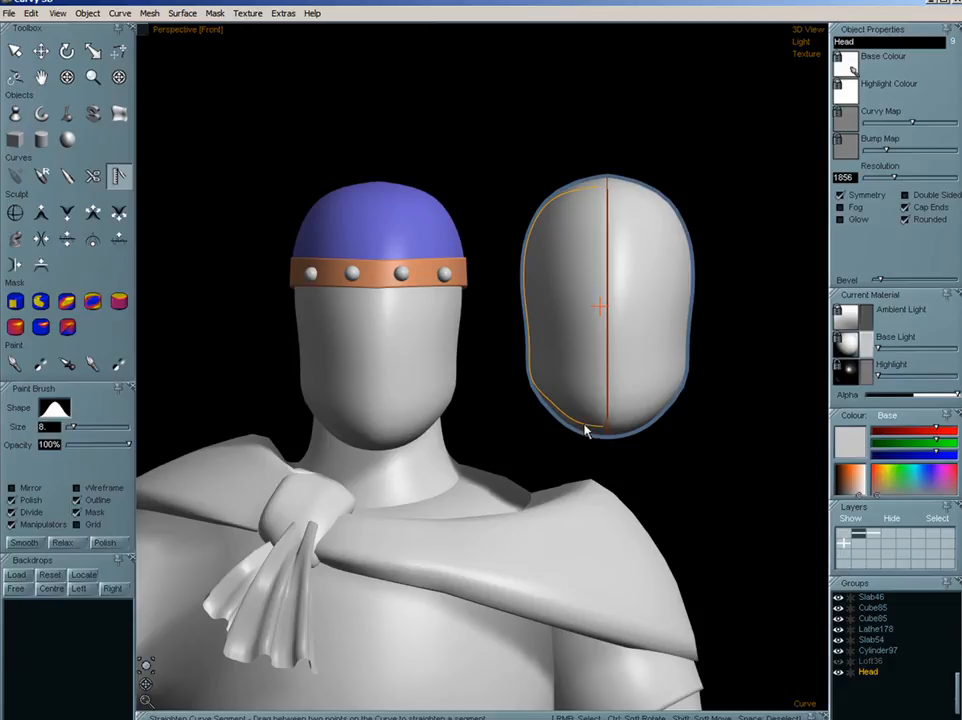
left_click(92, 176)
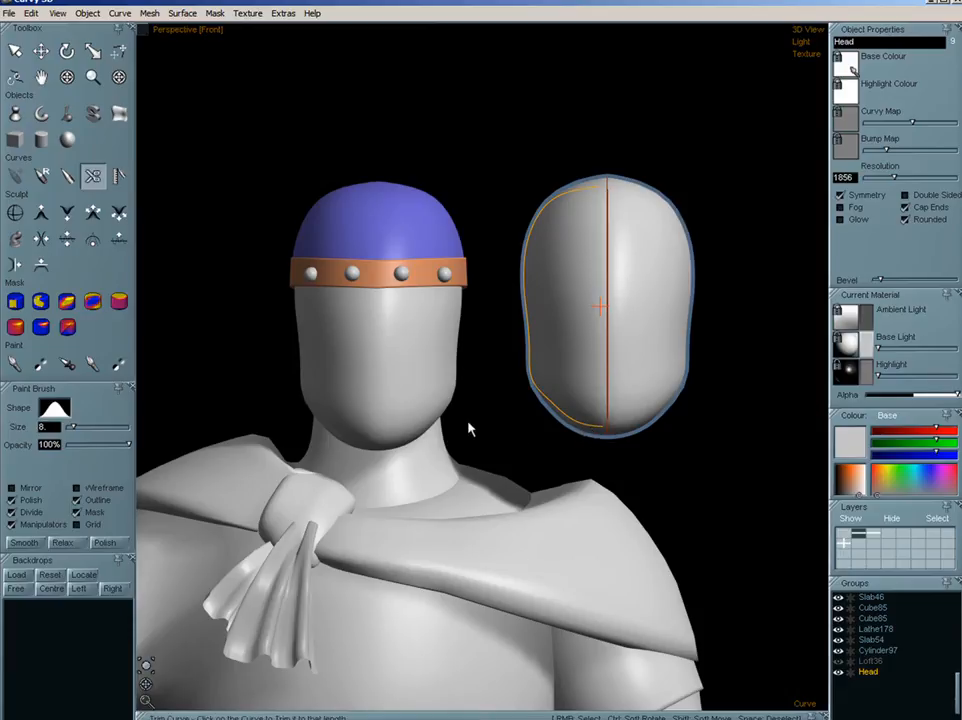
mouse_move(590, 436)
left_mouse_down()
mouse_move(540, 398)
mouse_move(526, 298)
mouse_move(595, 190)
mouse_move(541, 215)
mouse_move(528, 273)
left_mouse_up()
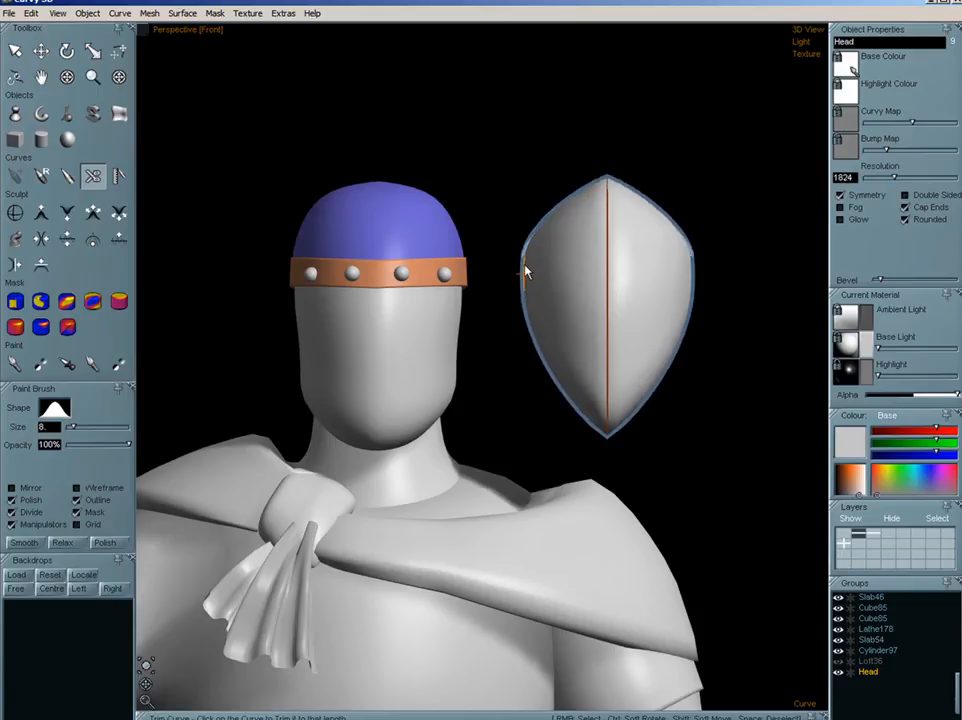
- Trim the head copy's centre curves to the same headband height, leaving only a narrow band
left_click(610, 304)
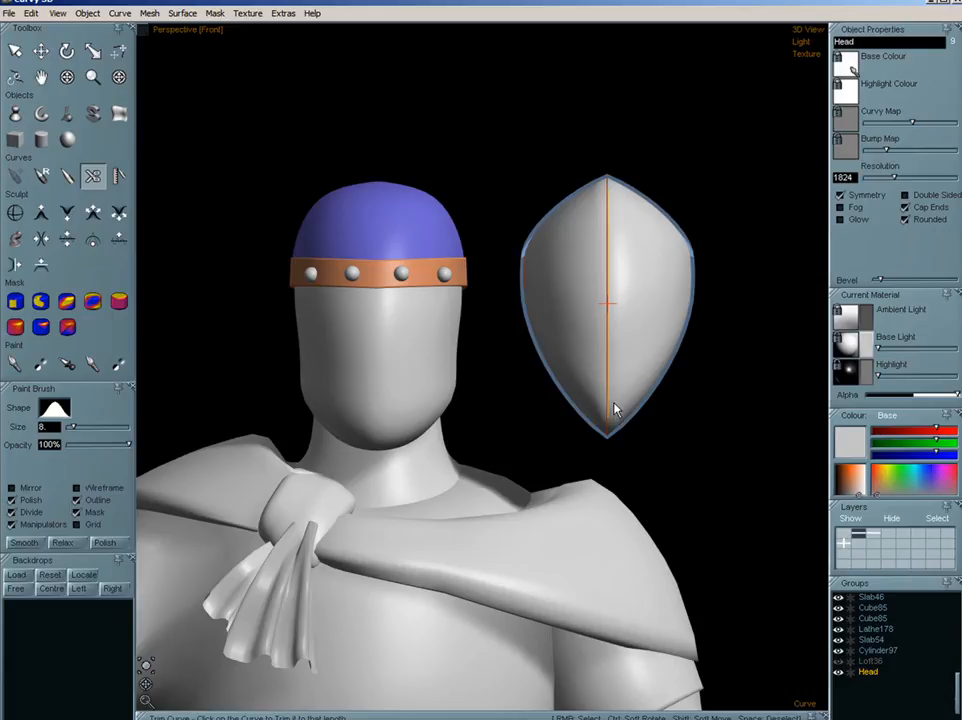
left_click_drag(614, 410, 608, 296)
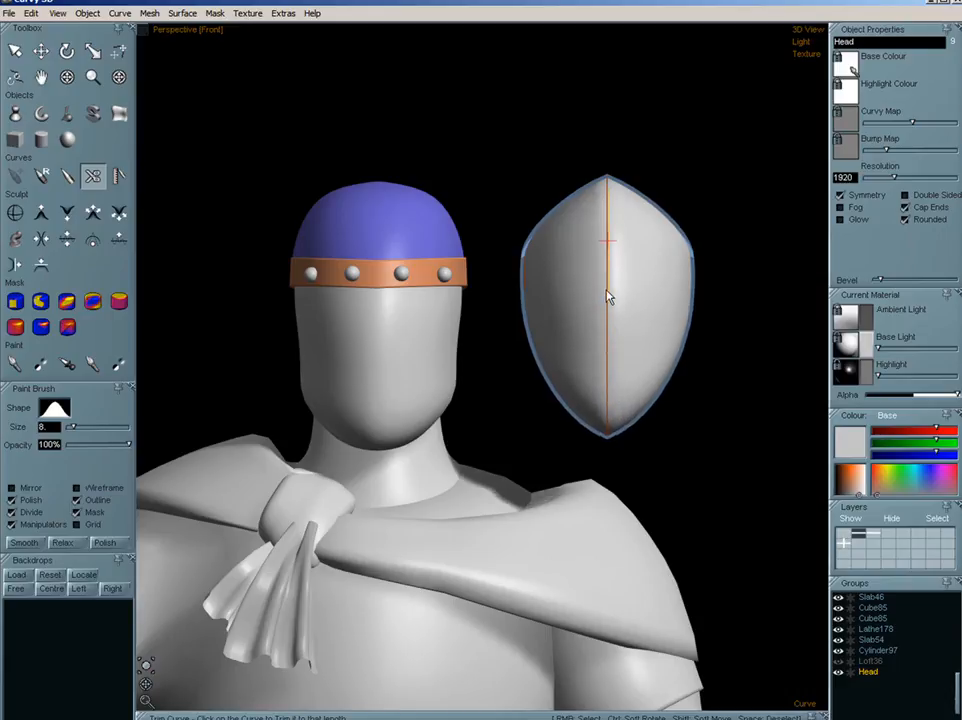
left_click_drag(610, 205, 613, 265)
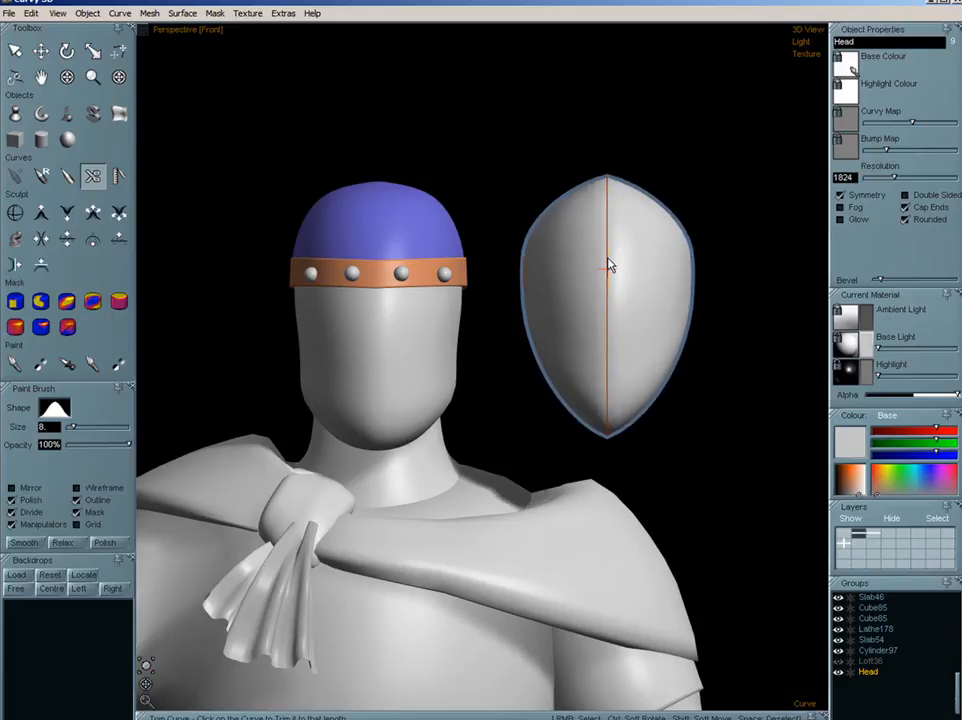
mouse_move(608, 429)
left_mouse_down()
mouse_move(608, 208)
mouse_move(613, 272)
left_mouse_up()
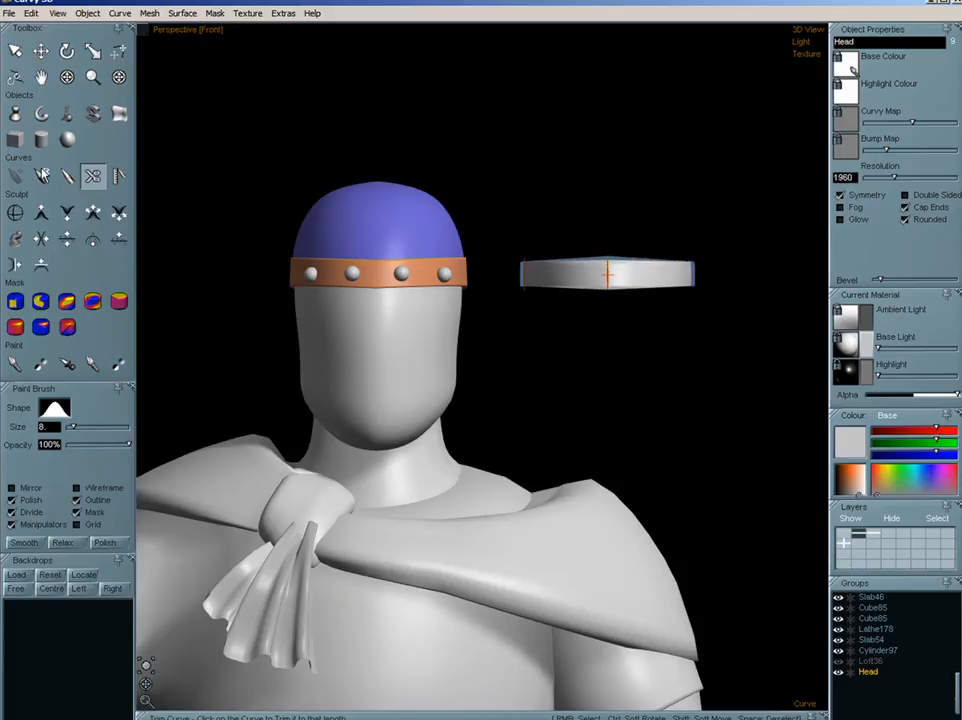
- Scale the trimmed band beside the head up slightly and deselect it
left_click(40, 50)
key("s")
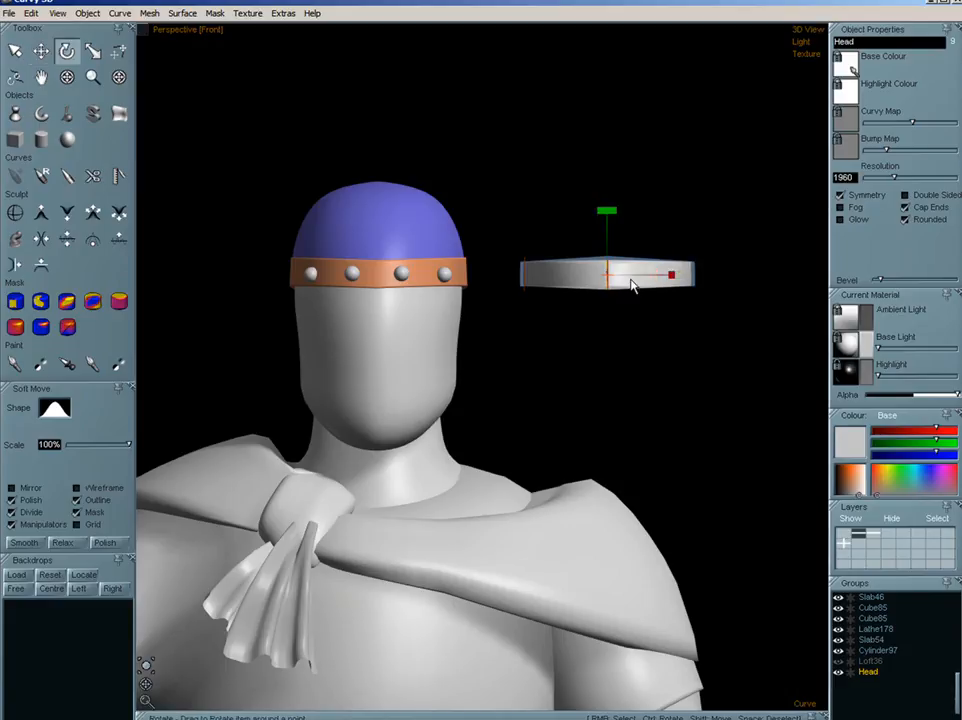
mouse_move(614, 279)
left_mouse_down()
mouse_move(628, 272)
mouse_move(584, 277)
mouse_move(605, 274)
left_mouse_up()
key("ctrl+z")
key("space")
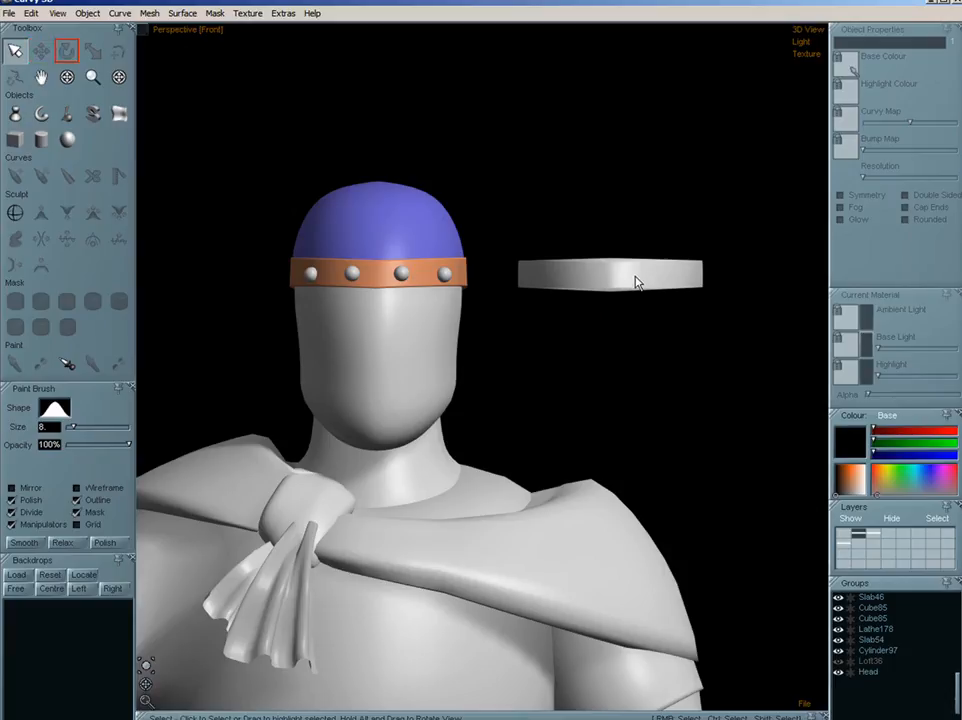
- Create four small spheres in a row beneath the separate band as studs, and select the second one for moving
left_click(67, 141)
left_click(531, 320)
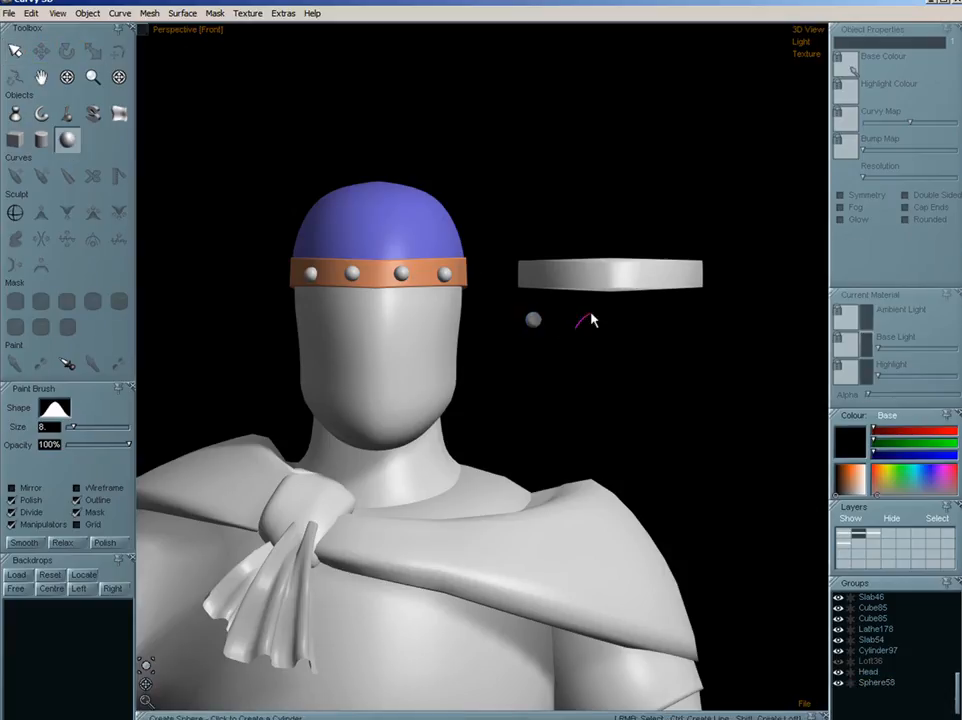
left_click(586, 320)
left_click(623, 321)
left_click(666, 321)
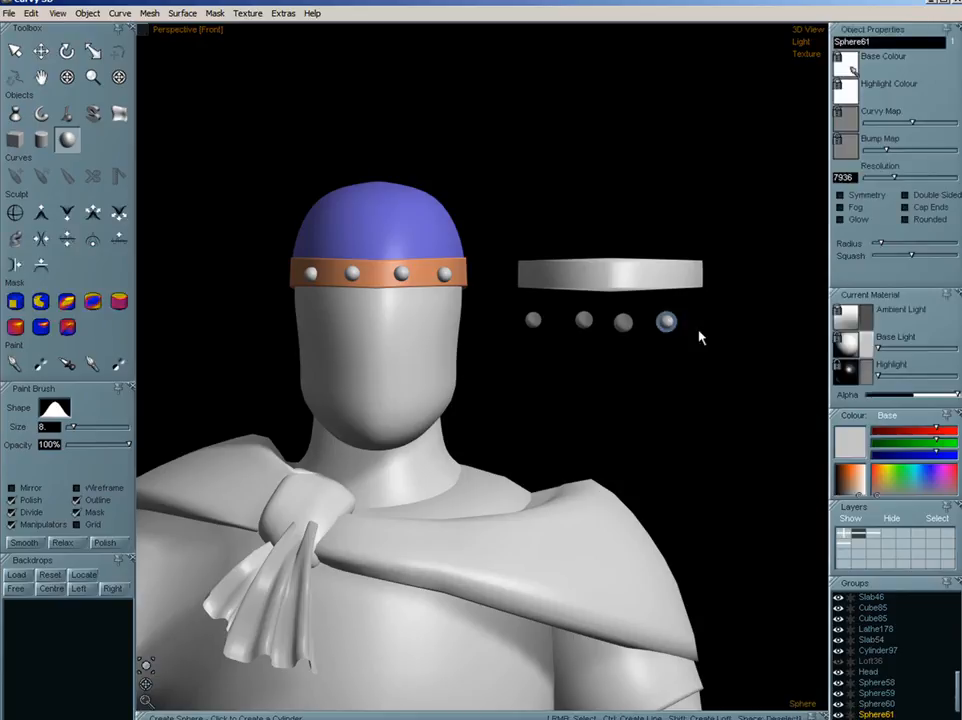
left_click(586, 321)
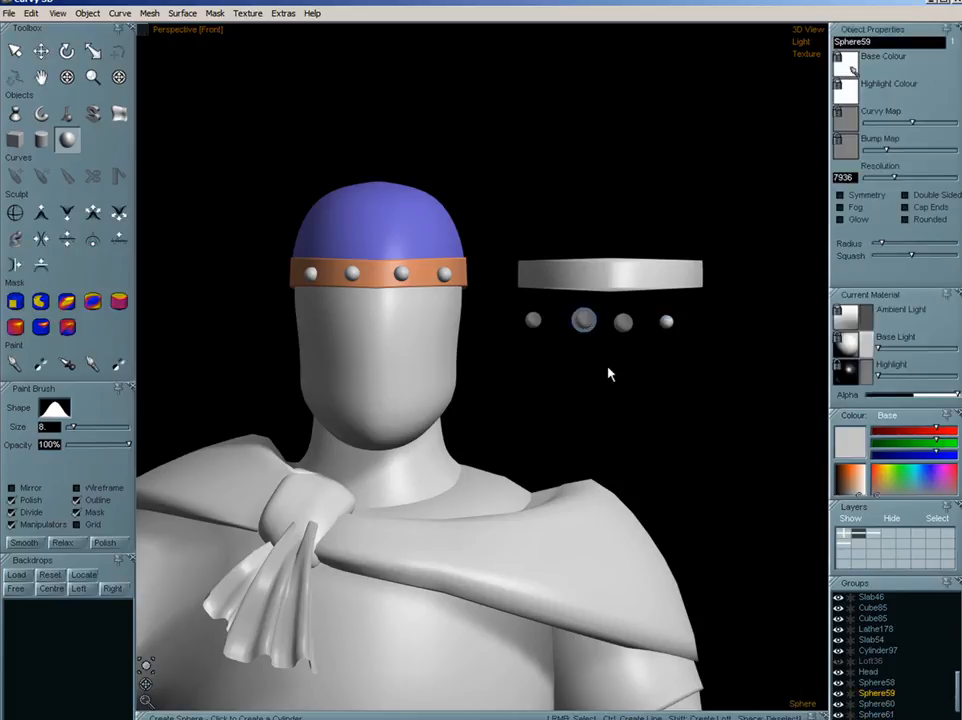
left_click(40, 51)
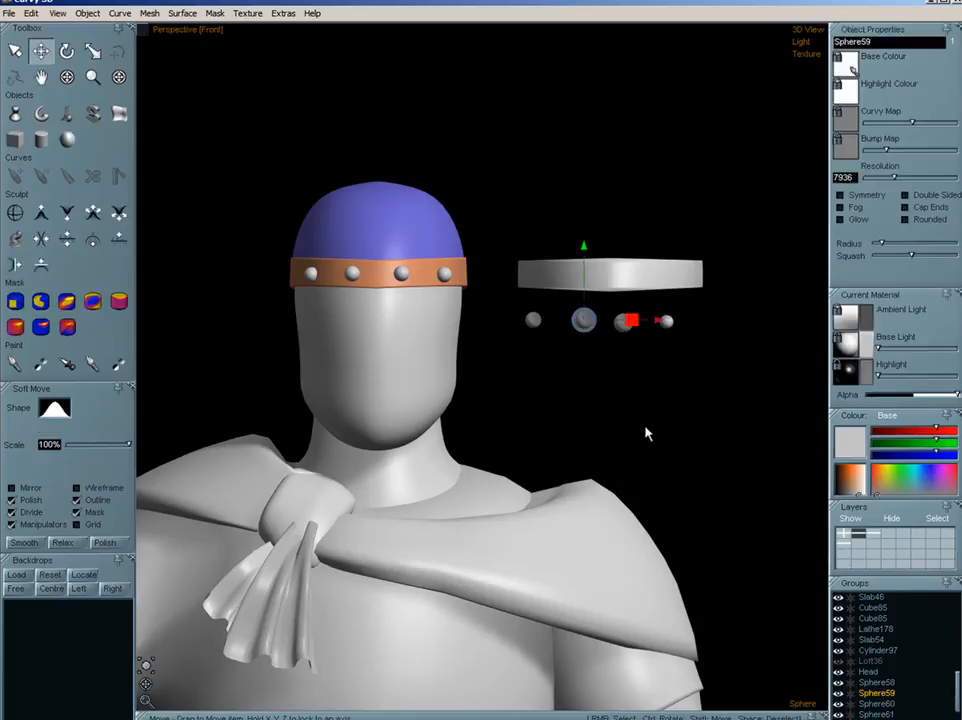
- Switch the visible layers from the plain base model to the detailed sculpted version of the whole figure
scroll(645, 431, "down", 5)
middle_click_drag(677, 600, 526, 425)
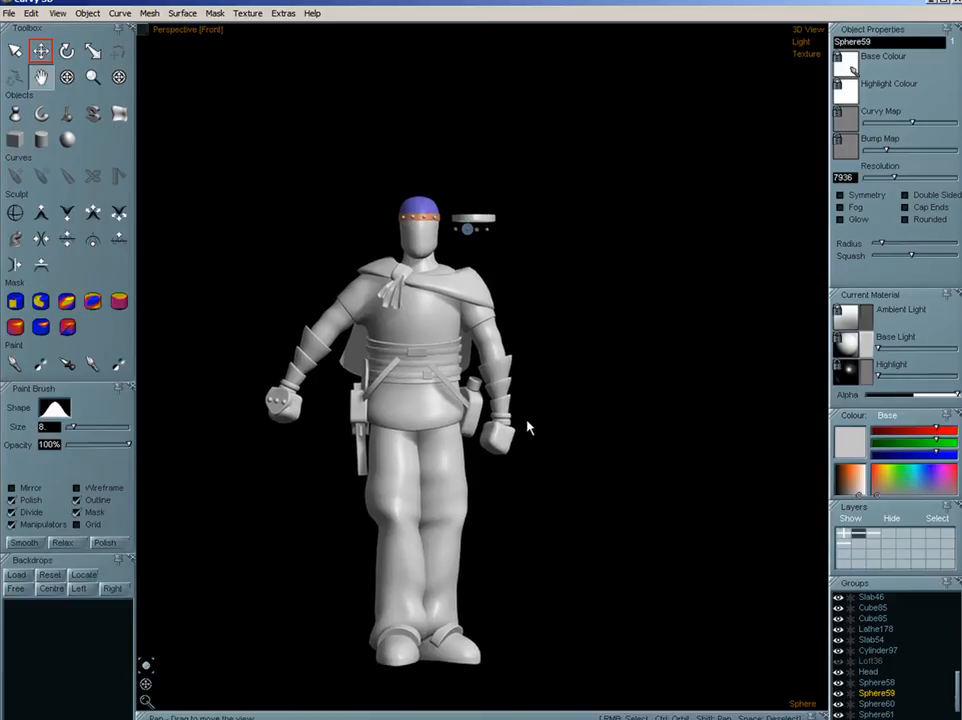
left_click(857, 534)
left_click(853, 548)
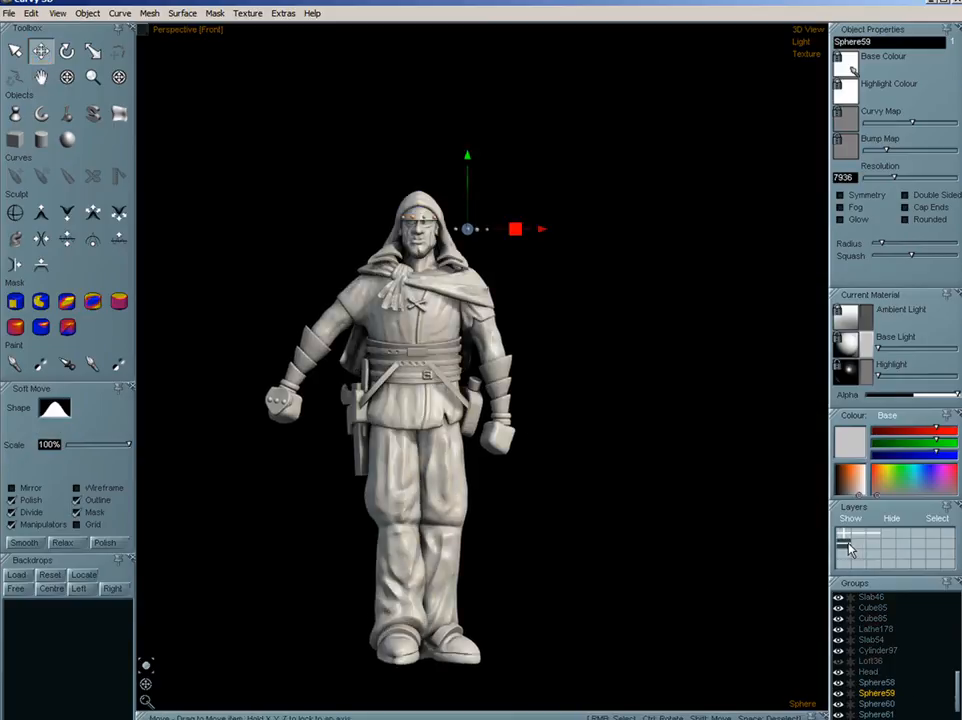
- Examine the sculpted figure from hood and face down to the boots, including the headband, cape, belts and clothing folds
scroll(472, 229, "up", 3)
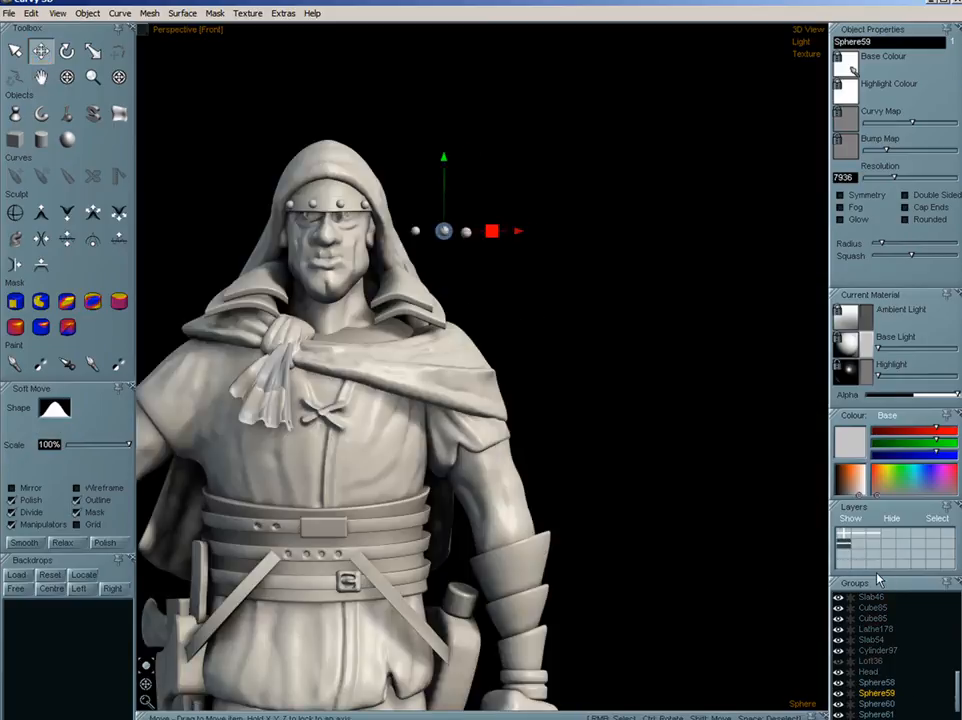
middle_click_drag(480, 467, 576, 390)
scroll(567, 470, "down", 3)
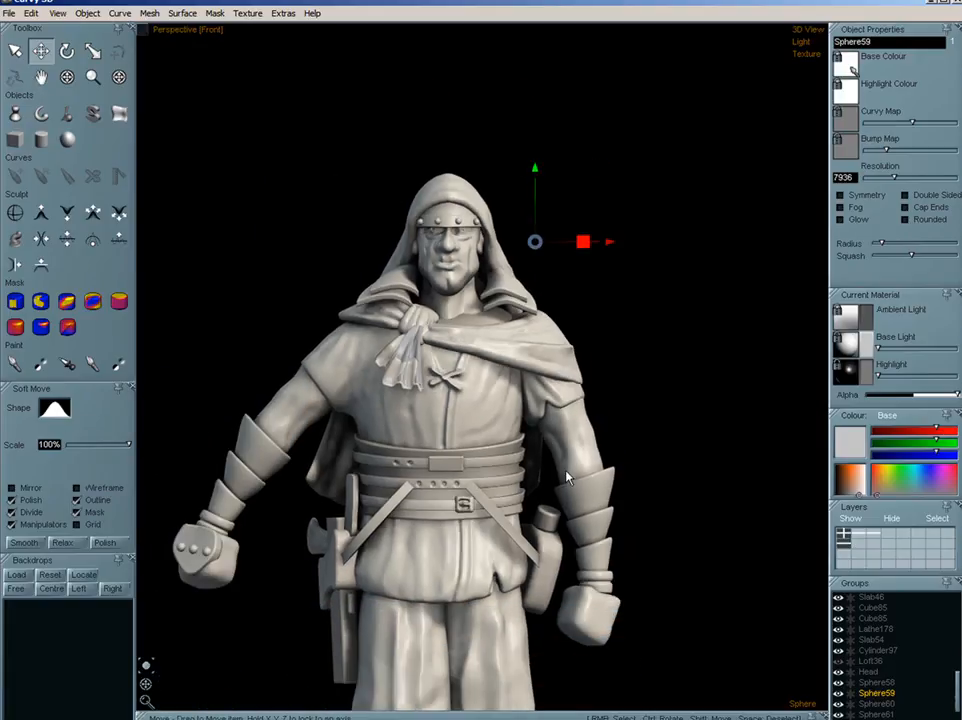
middle_click_drag(569, 493, 556, 309)
middle_click_drag(564, 358, 559, 372)
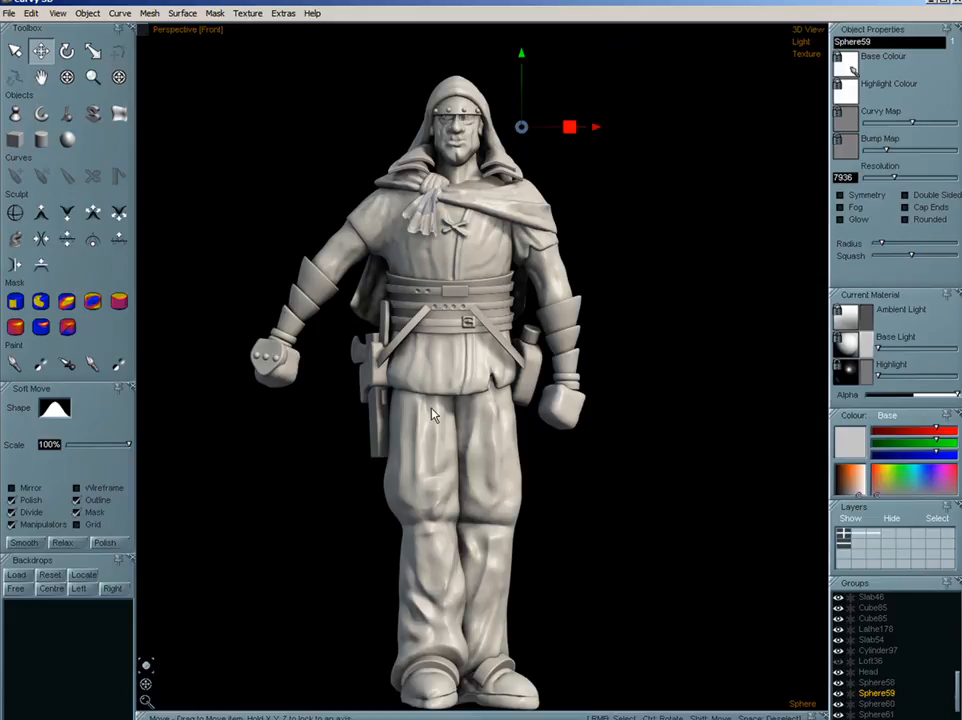
middle_click_drag(467, 210, 453, 386)
scroll(466, 314, "up", 3)
scroll(427, 299, "up", 2)
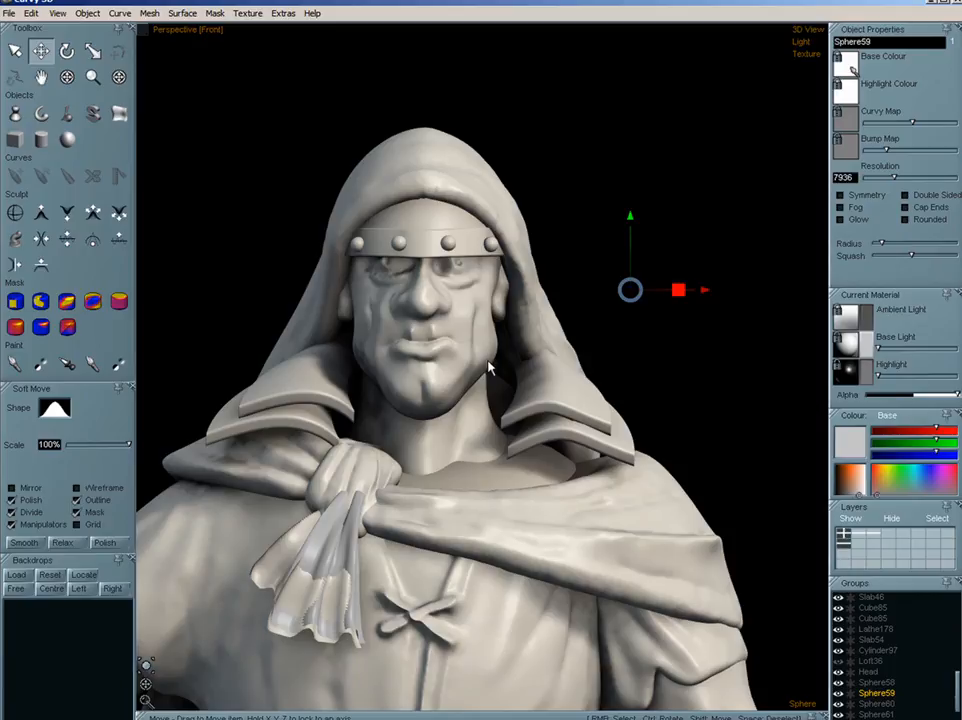
scroll(489, 368, "down", 4)
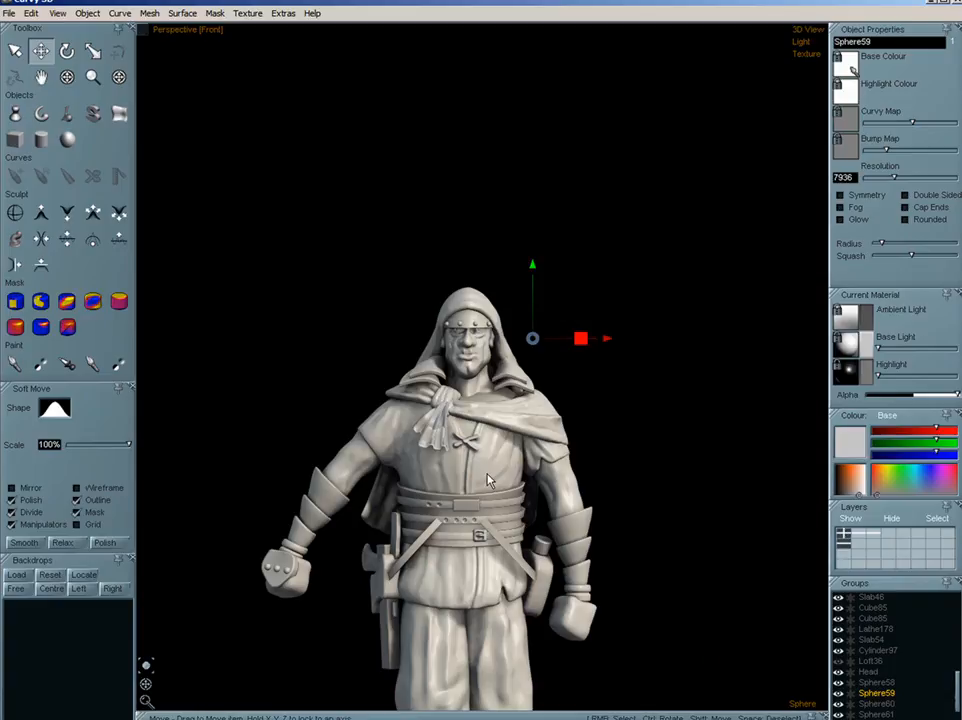